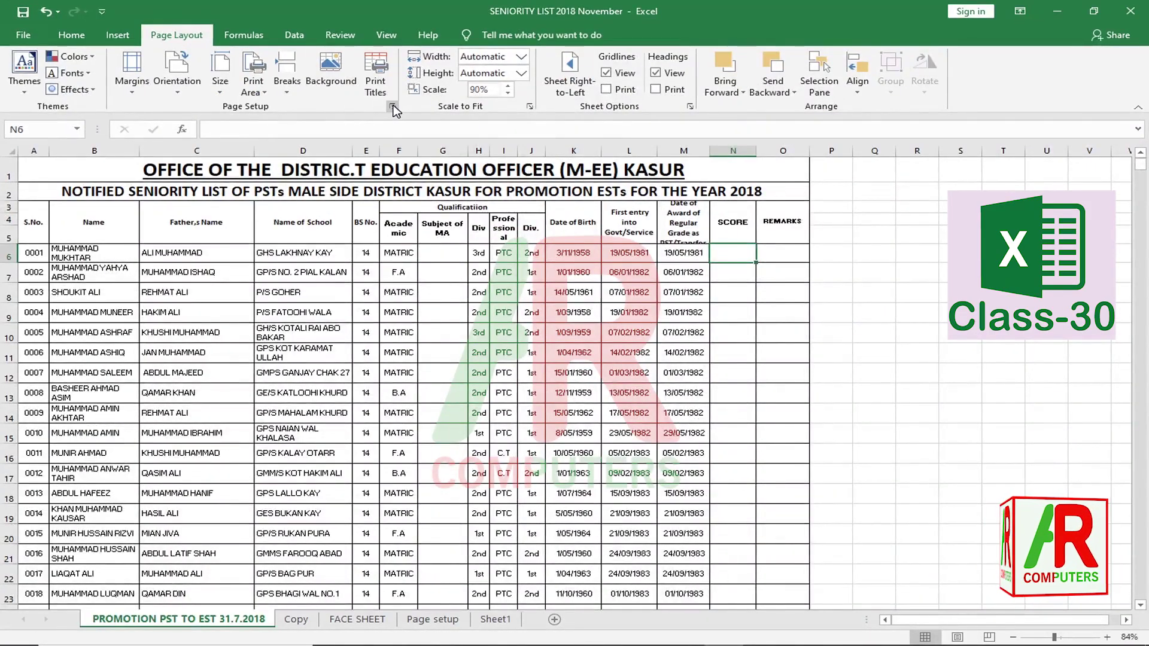
Review the page, margins, header/footer and sheet settings in Page Setup without changing anything
{"action": "left_click", "coordinate": [393, 106]}
{"action": "left_click_drag", "start_coordinate": [314, 273], "coordinate": [318, 193]}
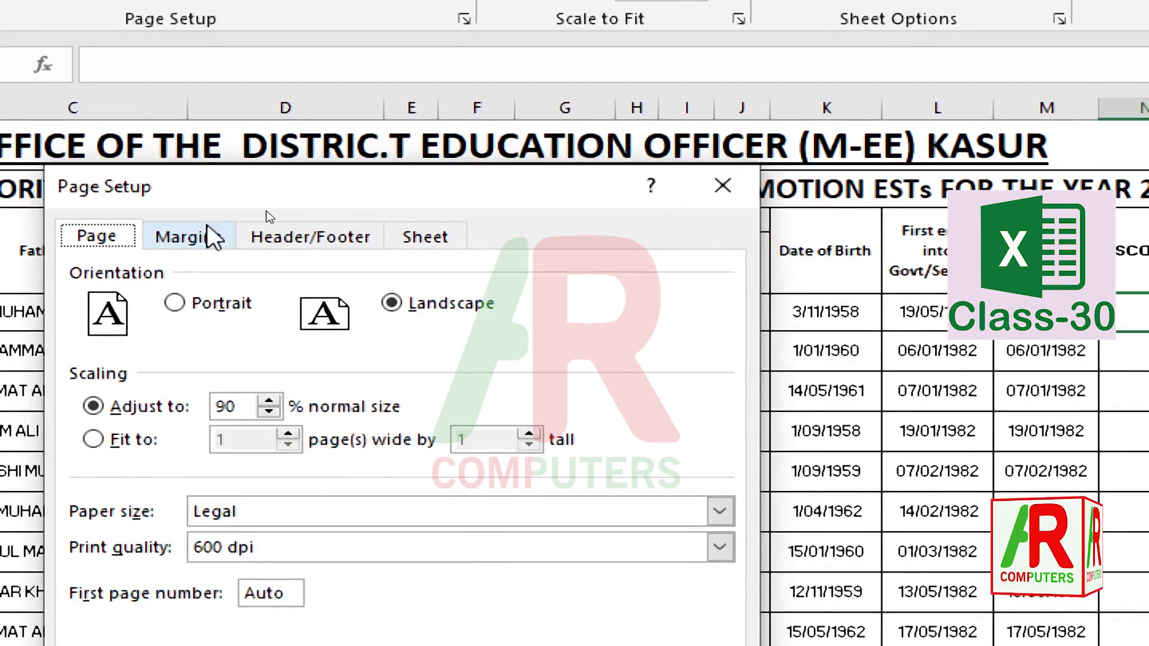
{"action": "left_click", "coordinate": [209, 241]}
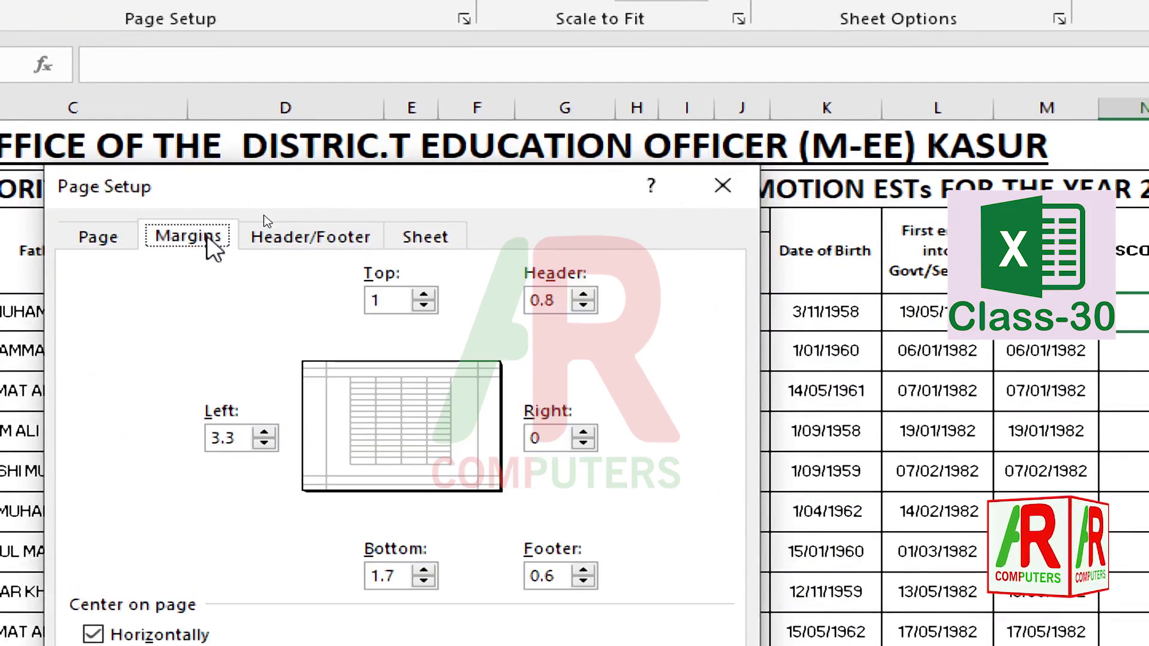
{"action": "left_click", "coordinate": [311, 240]}
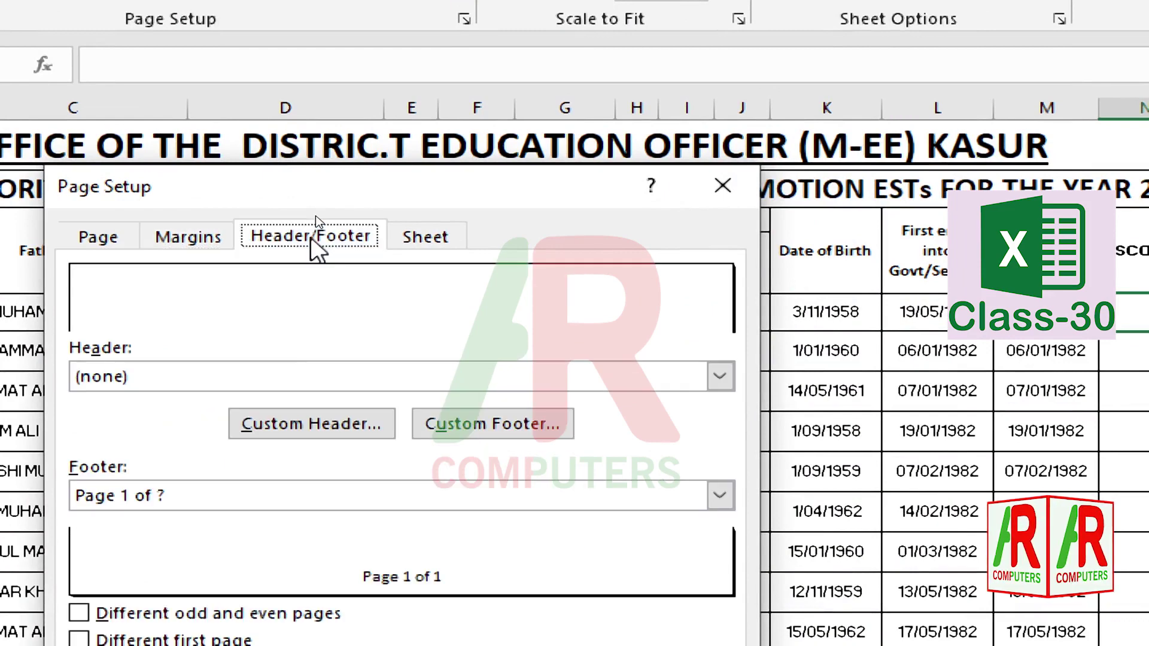
{"action": "left_click", "coordinate": [428, 238]}
{"action": "left_click", "coordinate": [95, 240]}
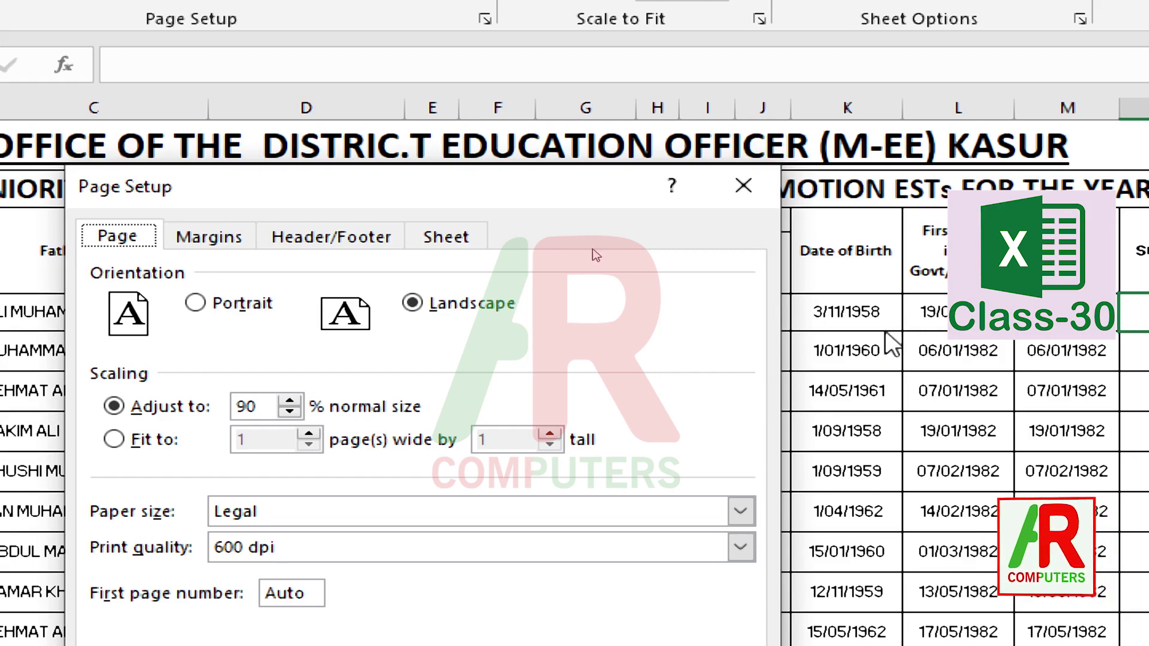
{"action": "left_click", "coordinate": [742, 191]}
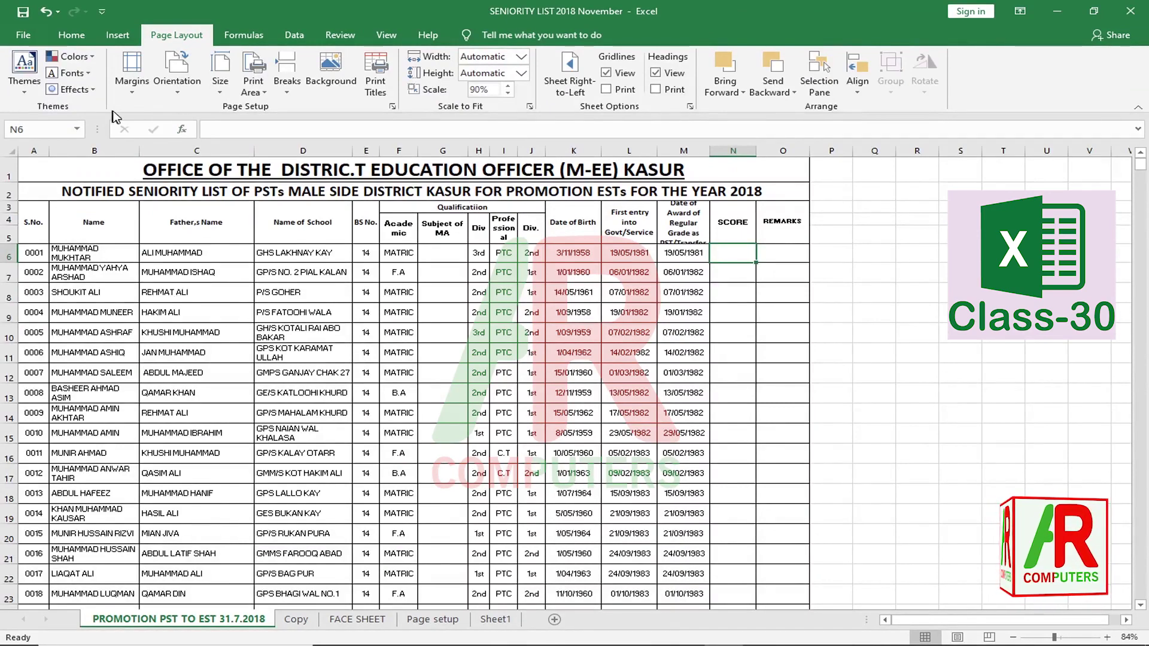
Browse the available paper sizes, open the full page setup from there and set the orientation to Portrait
{"action": "left_click", "coordinate": [221, 96]}
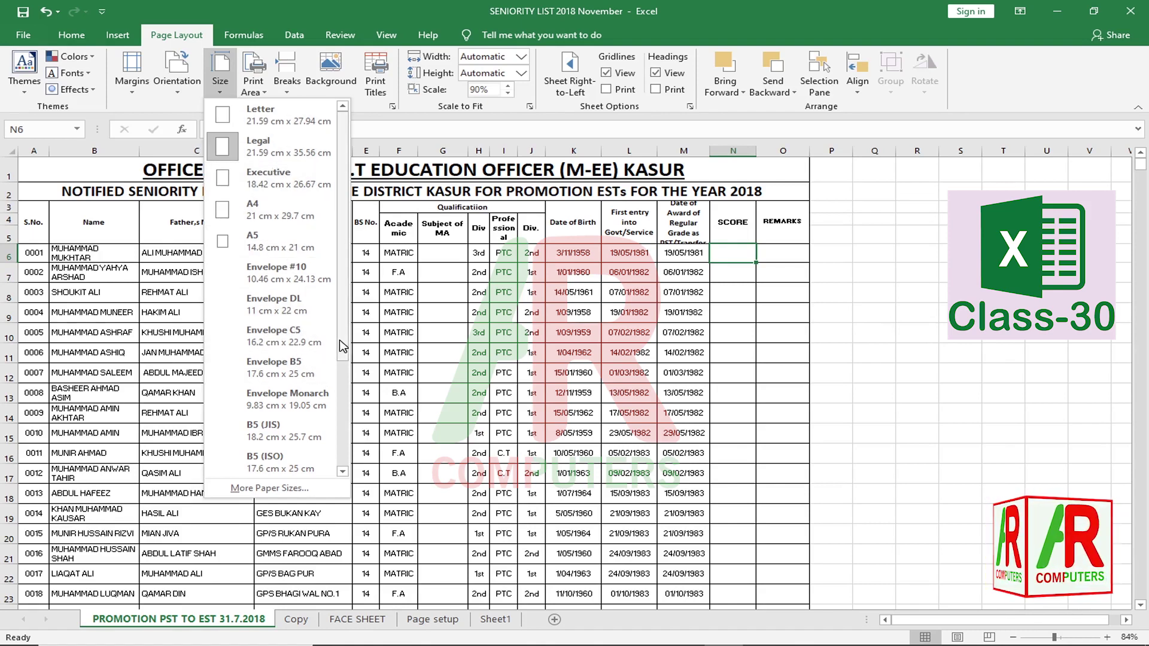
{"action": "left_click_drag", "start_coordinate": [342, 347], "coordinate": [339, 421]}
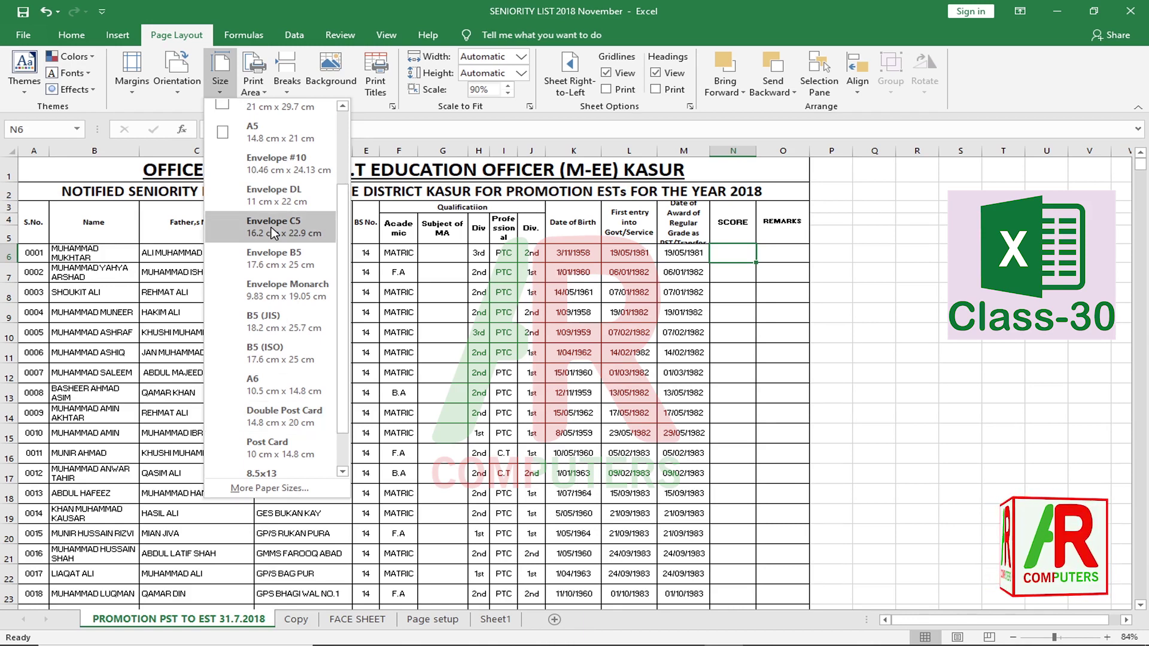
{"action": "left_click", "coordinate": [276, 489]}
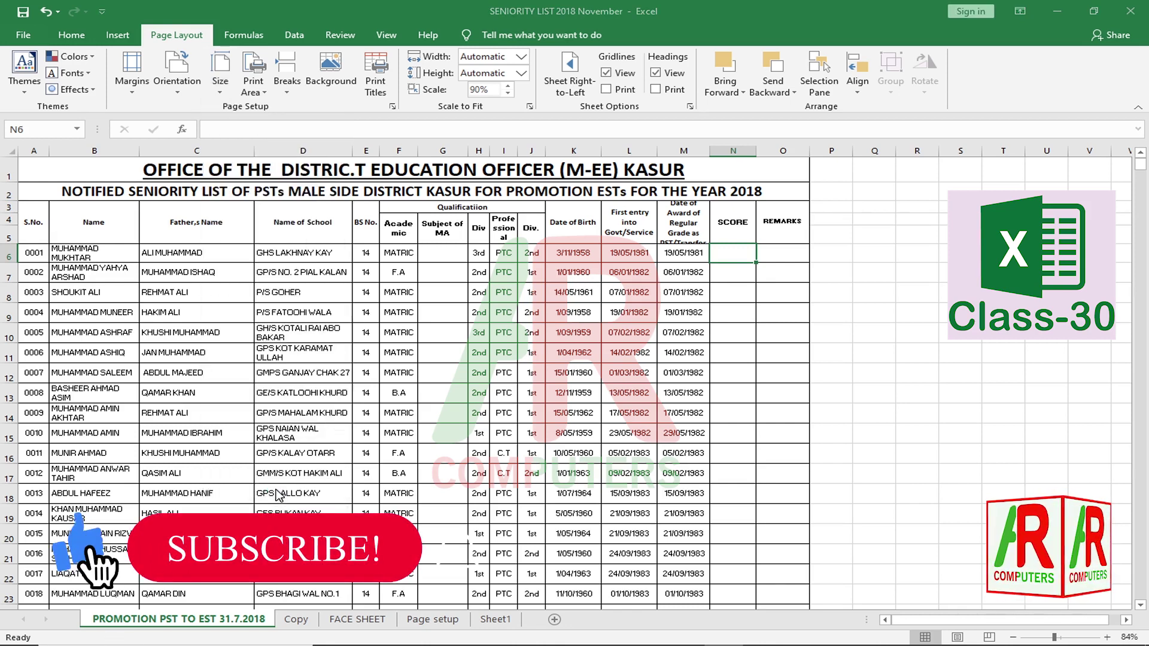
{"action": "left_click_drag", "start_coordinate": [311, 196], "coordinate": [256, 195]}
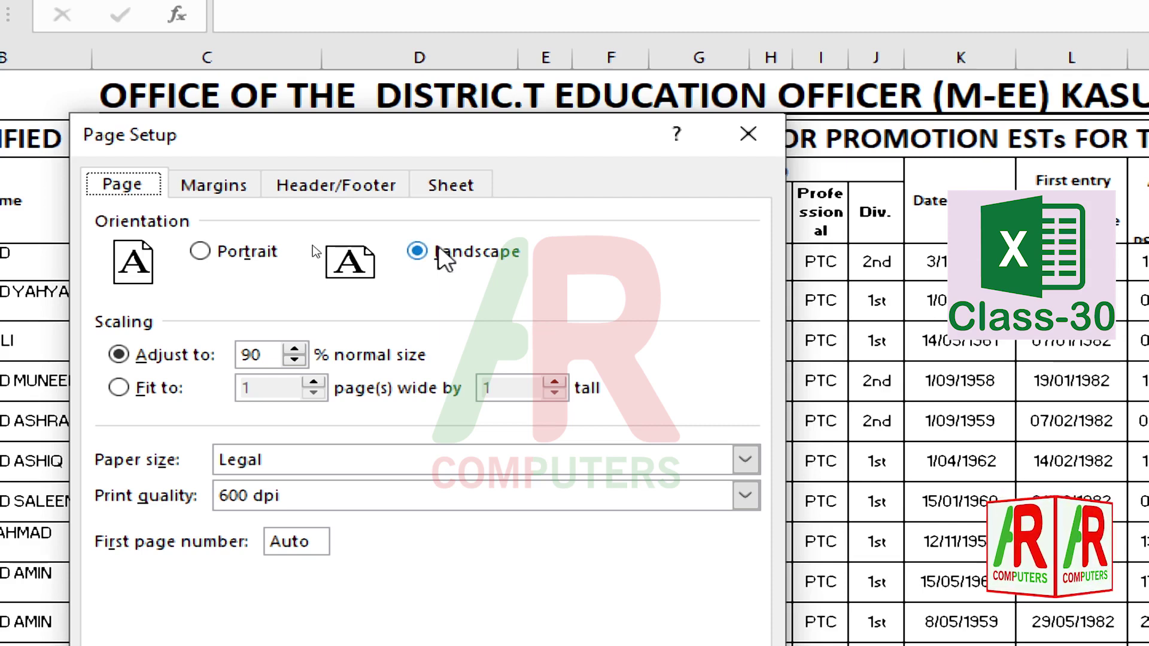
{"action": "left_click", "coordinate": [200, 252]}
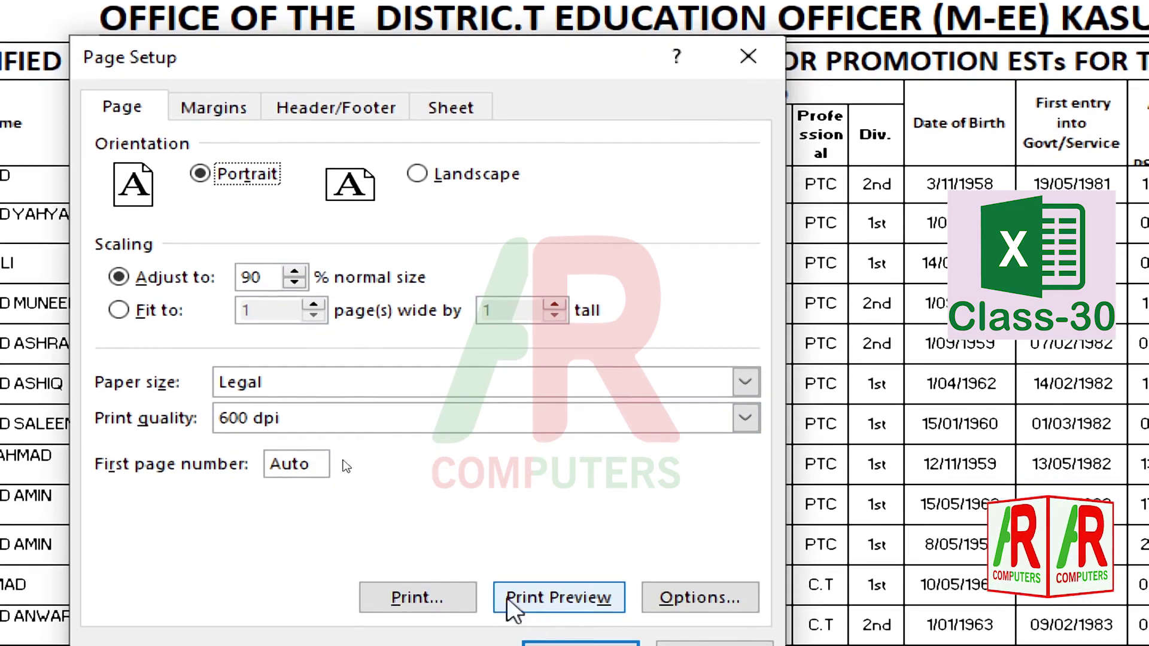
{"action": "left_click", "coordinate": [577, 607]}
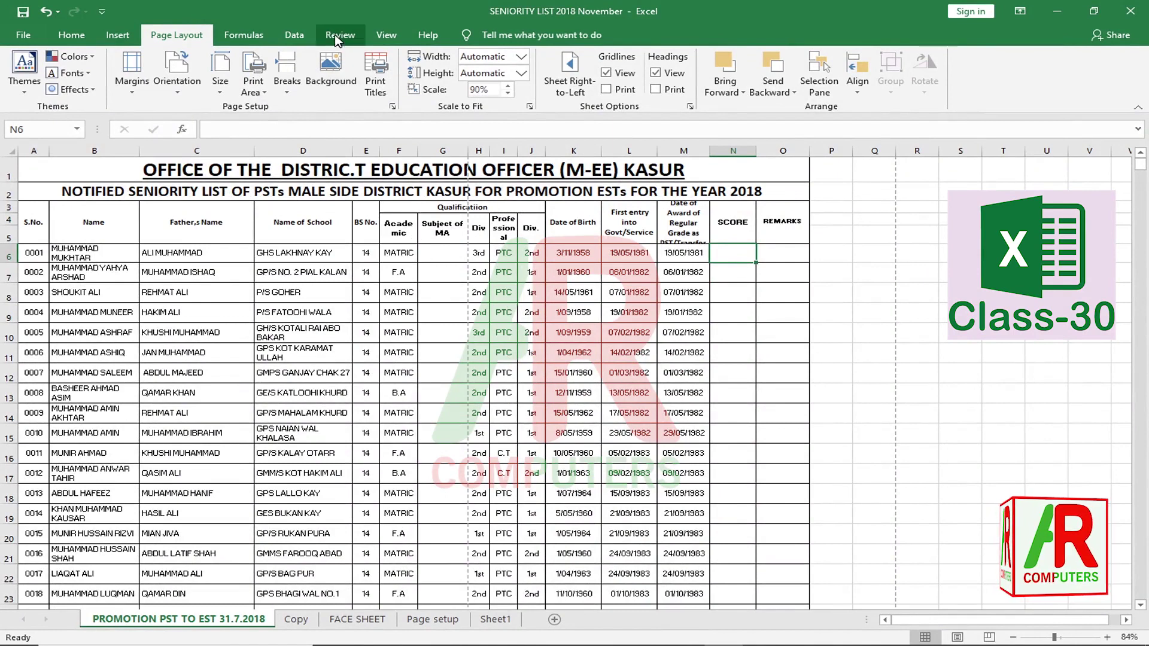
Switch the worksheet to Page Break Preview and examine how its rows and columns are divided between pages
{"action": "left_click", "coordinate": [377, 42]}
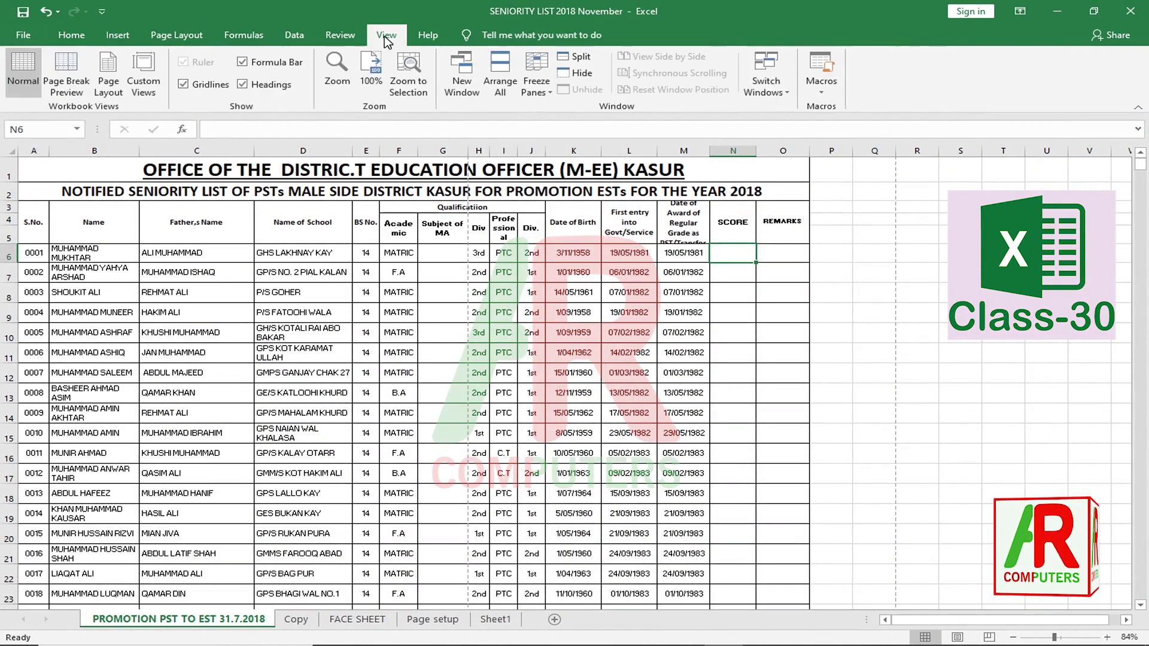
{"action": "left_click", "coordinate": [69, 74]}
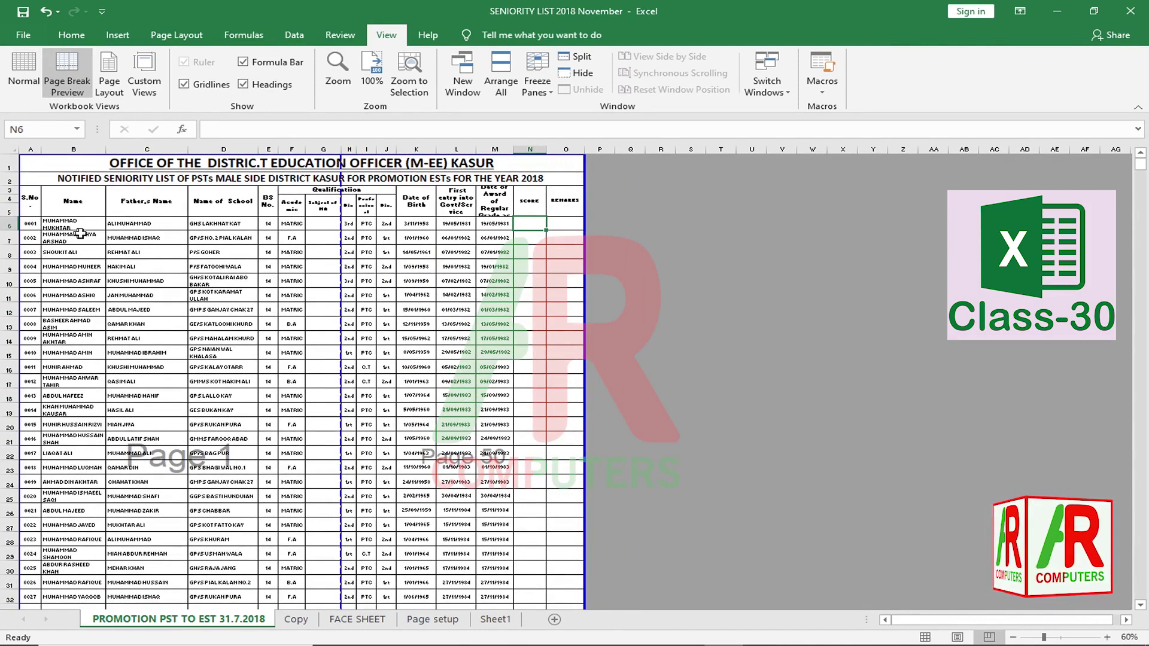
{"action": "left_click_drag", "start_coordinate": [80, 233], "coordinate": [244, 383]}
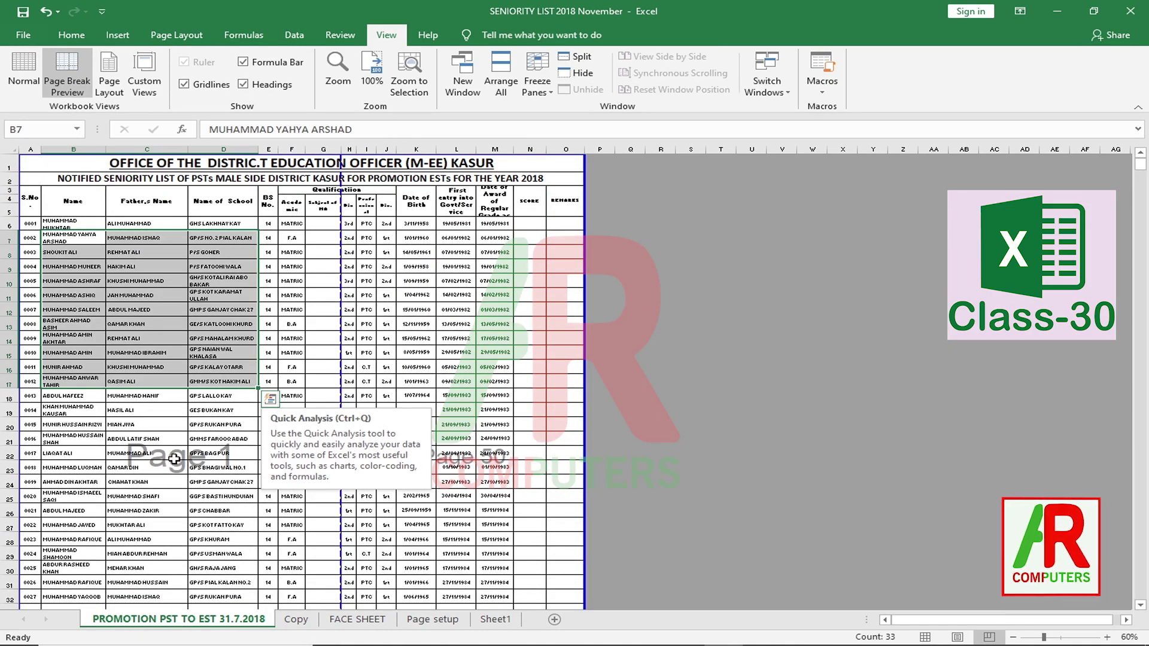
{"action": "scroll", "coordinate": [174, 459], "scroll_direction": "down", "scroll_amount": 13}
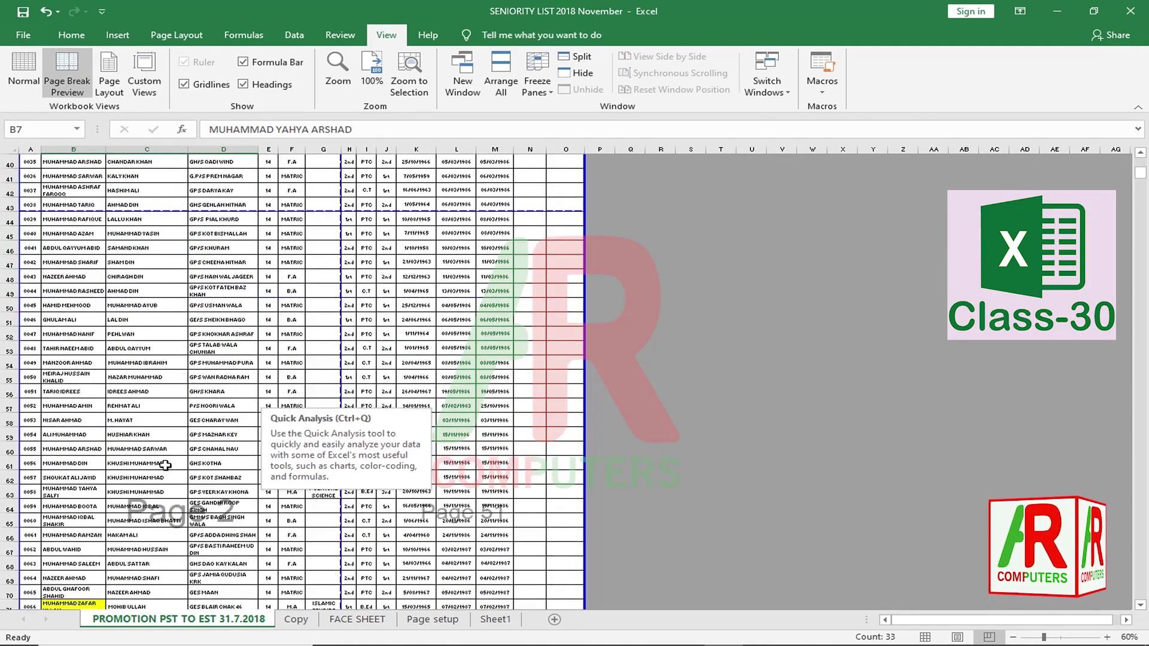
{"action": "left_click", "coordinate": [160, 535]}
{"action": "scroll", "coordinate": [164, 515], "scroll_direction": "up", "scroll_amount": 12}
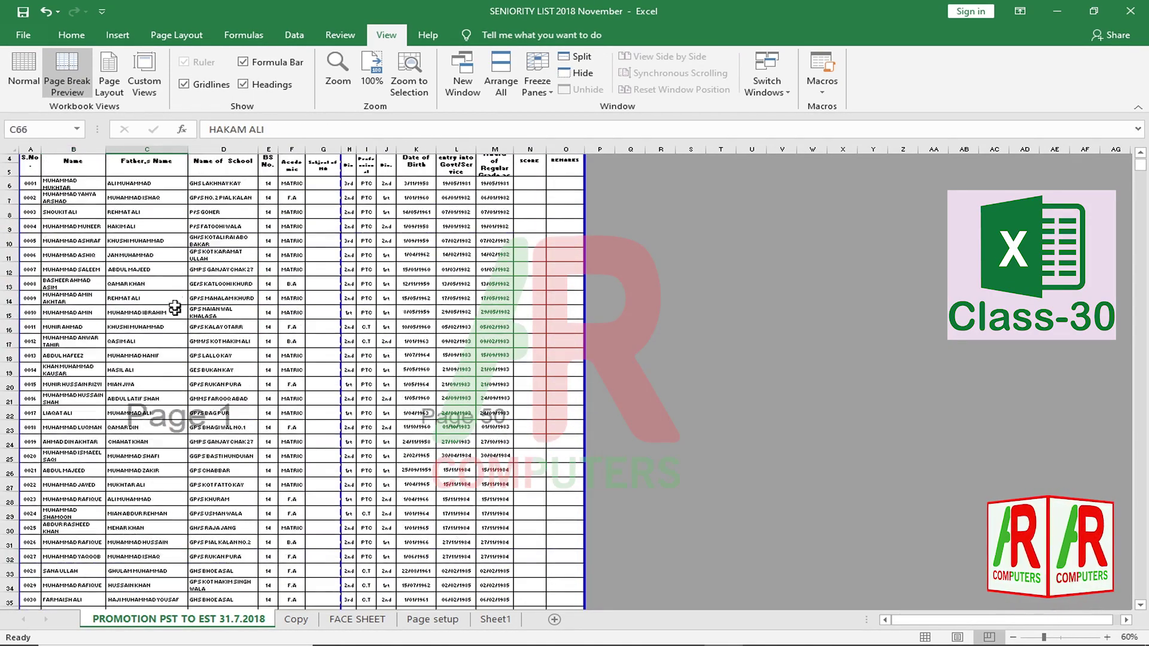
{"action": "left_click_drag", "start_coordinate": [185, 239], "coordinate": [195, 541]}
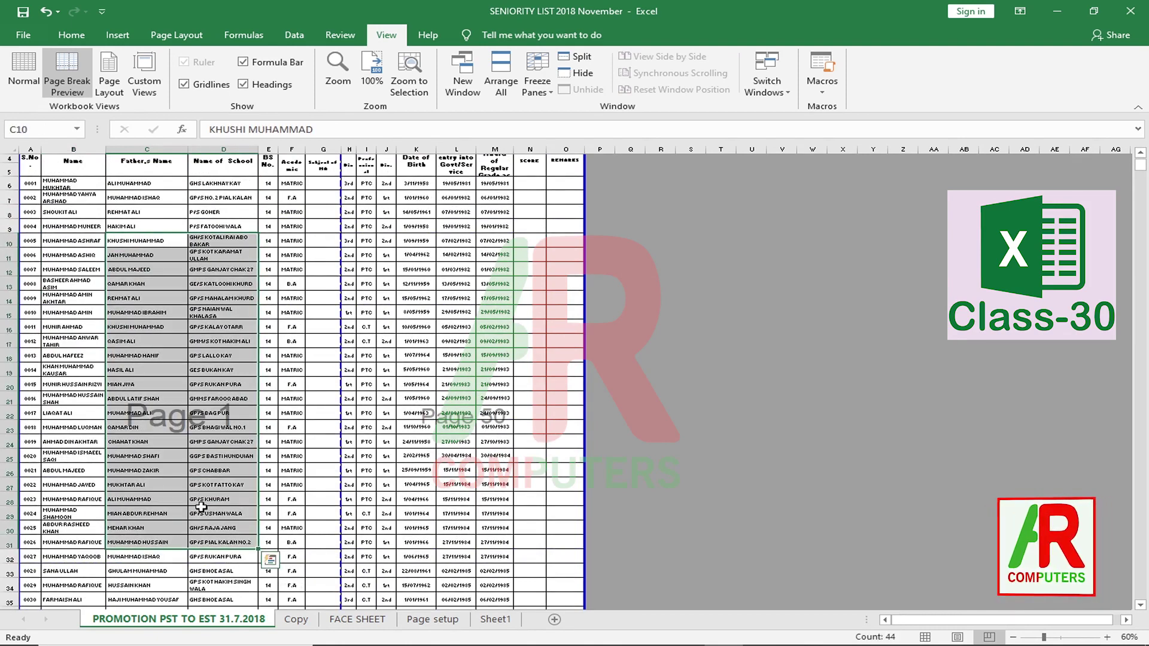
{"action": "left_click_drag", "start_coordinate": [456, 241], "coordinate": [461, 501]}
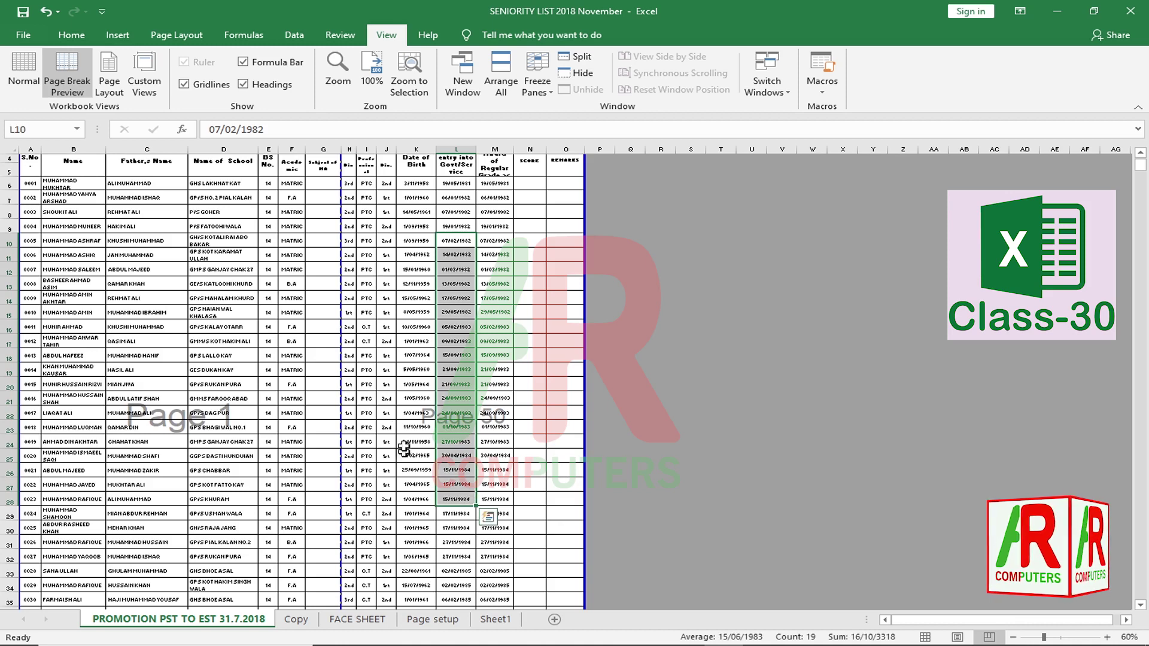
{"action": "left_click", "coordinate": [387, 370]}
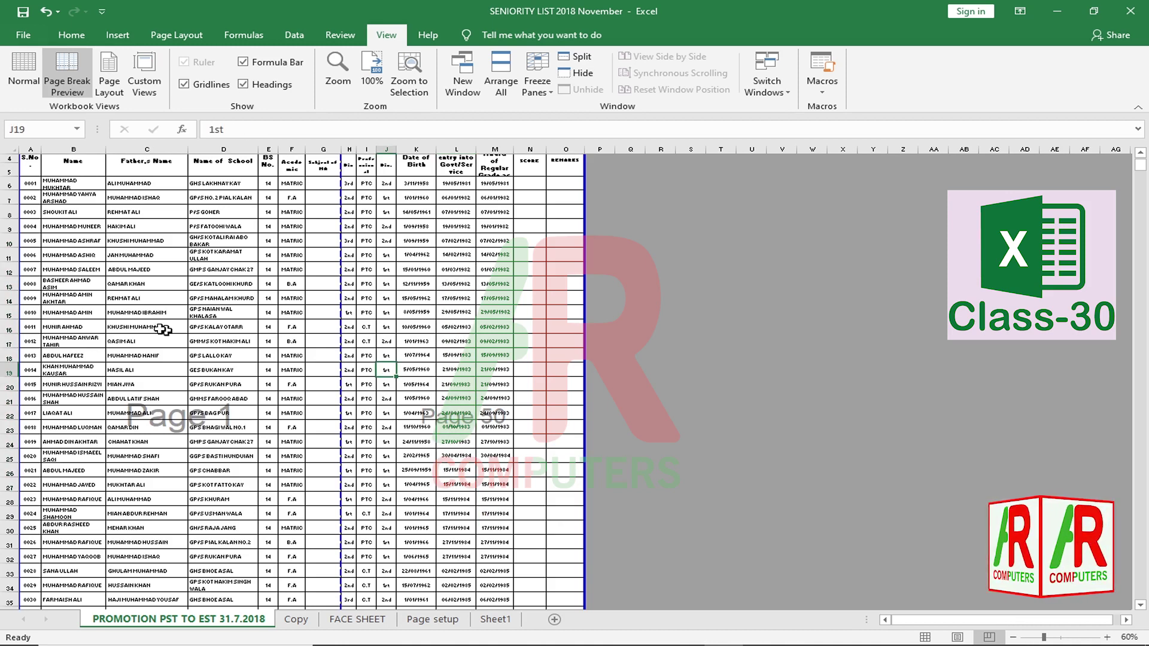
{"action": "left_click_drag", "start_coordinate": [35, 279], "coordinate": [539, 295]}
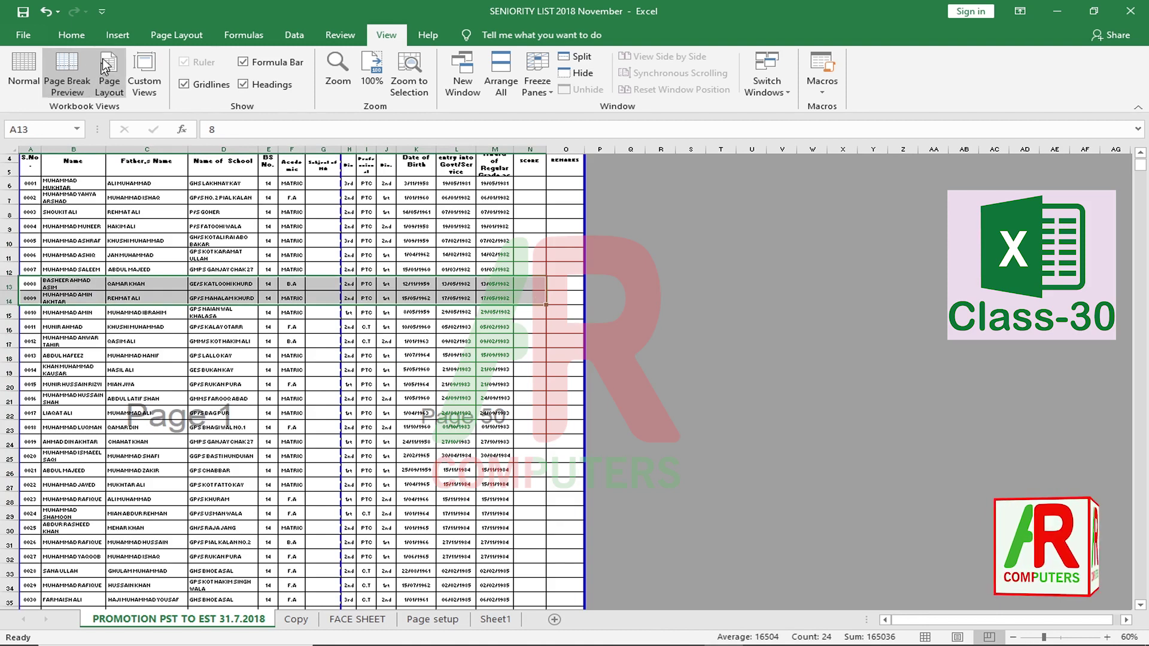
Set the worksheet's orientation to Landscape in Page Setup and check the selected orientation option
{"action": "left_click", "coordinate": [163, 38]}
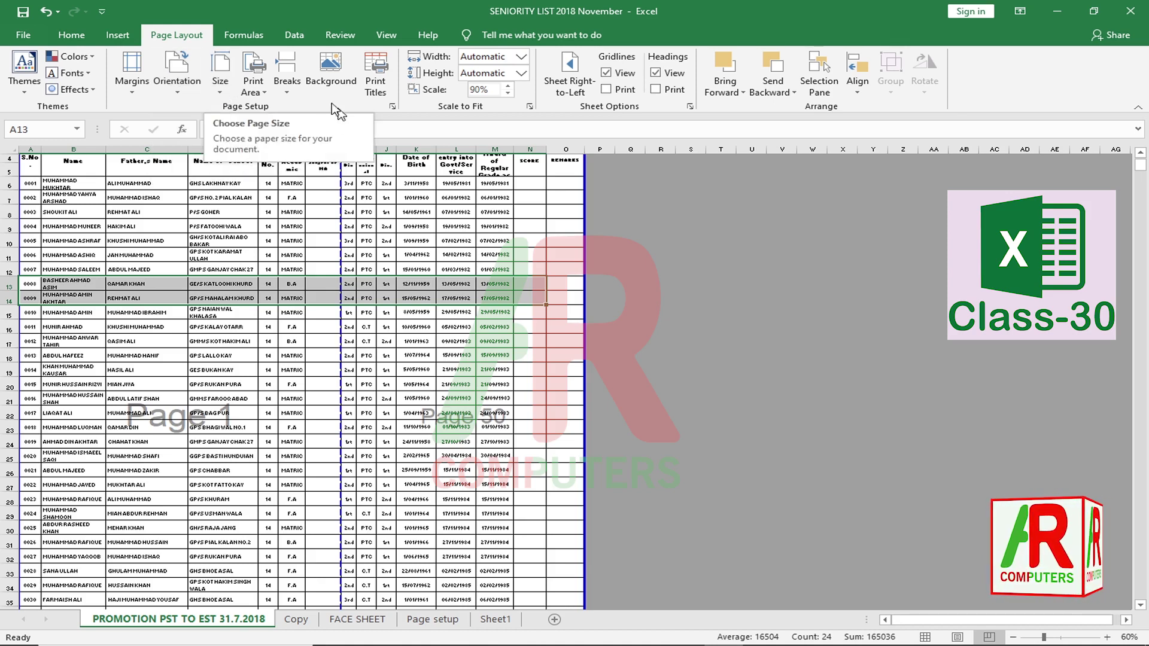
{"action": "left_click", "coordinate": [393, 108]}
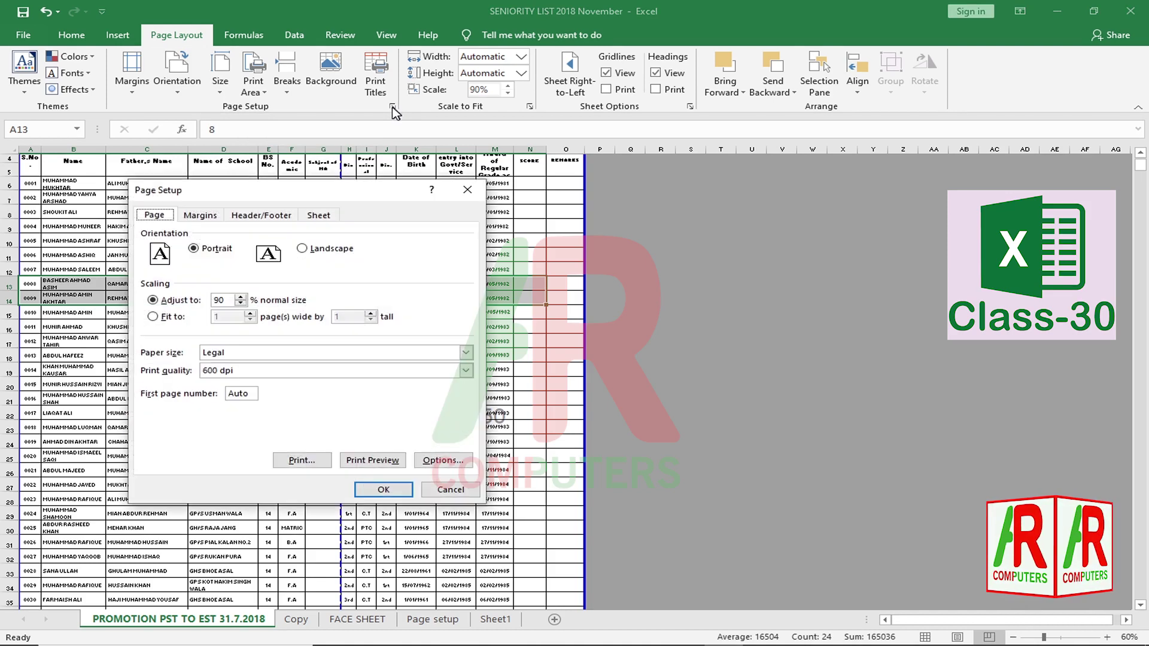
{"action": "left_click_drag", "start_coordinate": [338, 185], "coordinate": [334, 243]}
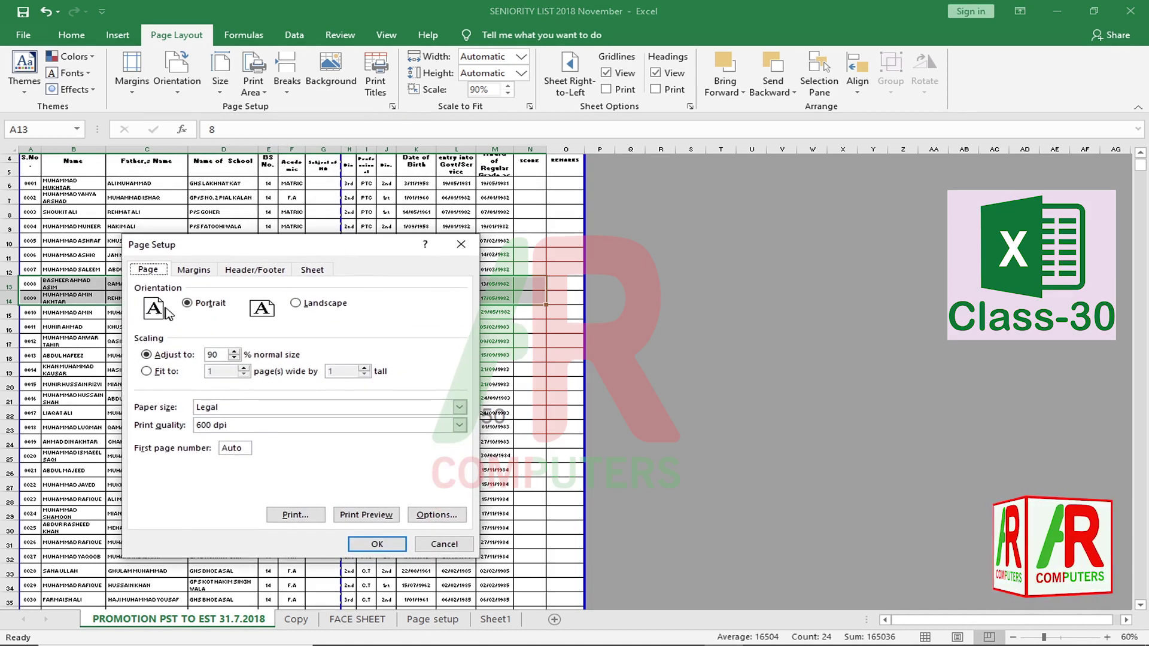
{"action": "left_click", "coordinate": [297, 306]}
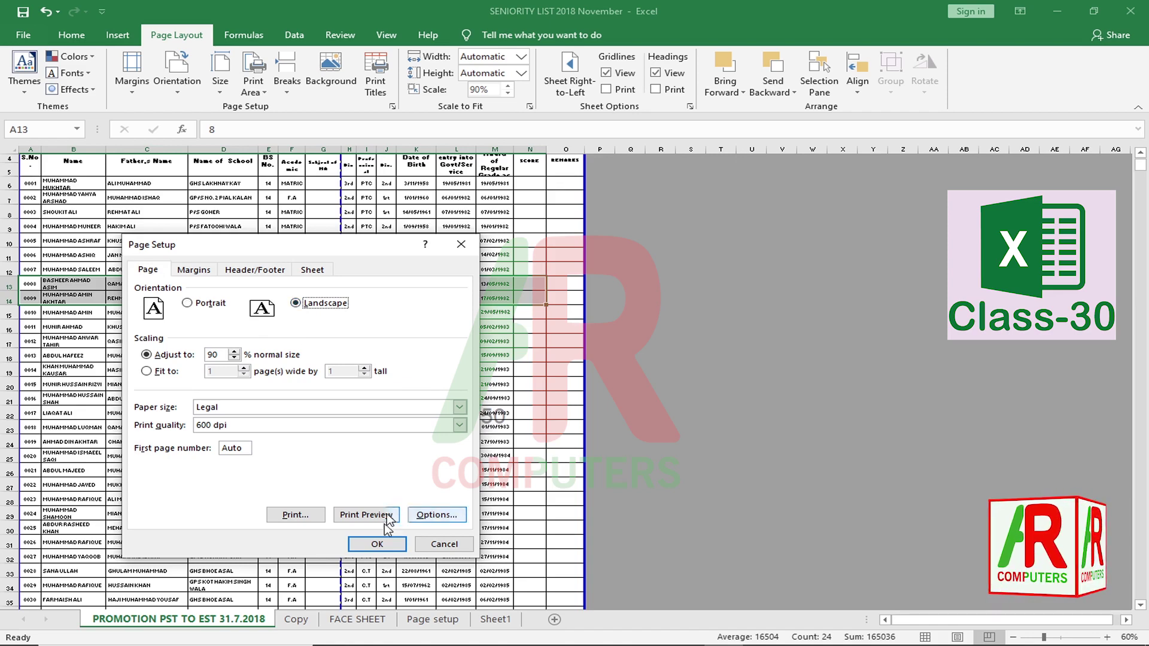
{"action": "left_click", "coordinate": [377, 544]}
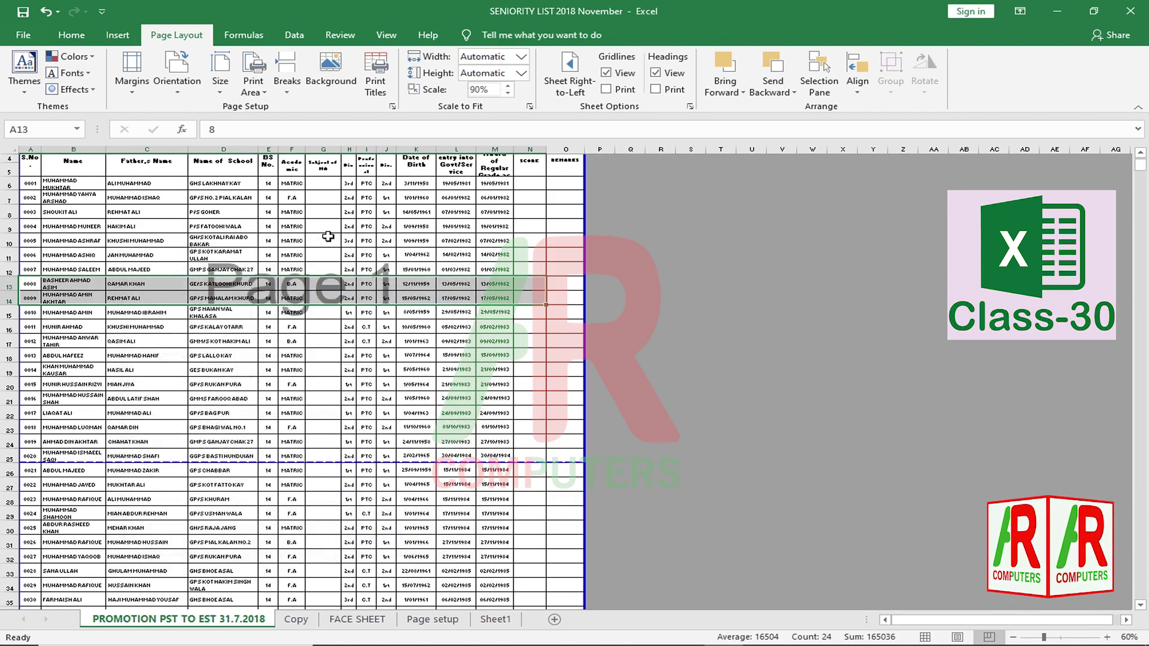
{"action": "left_click", "coordinate": [175, 89]}
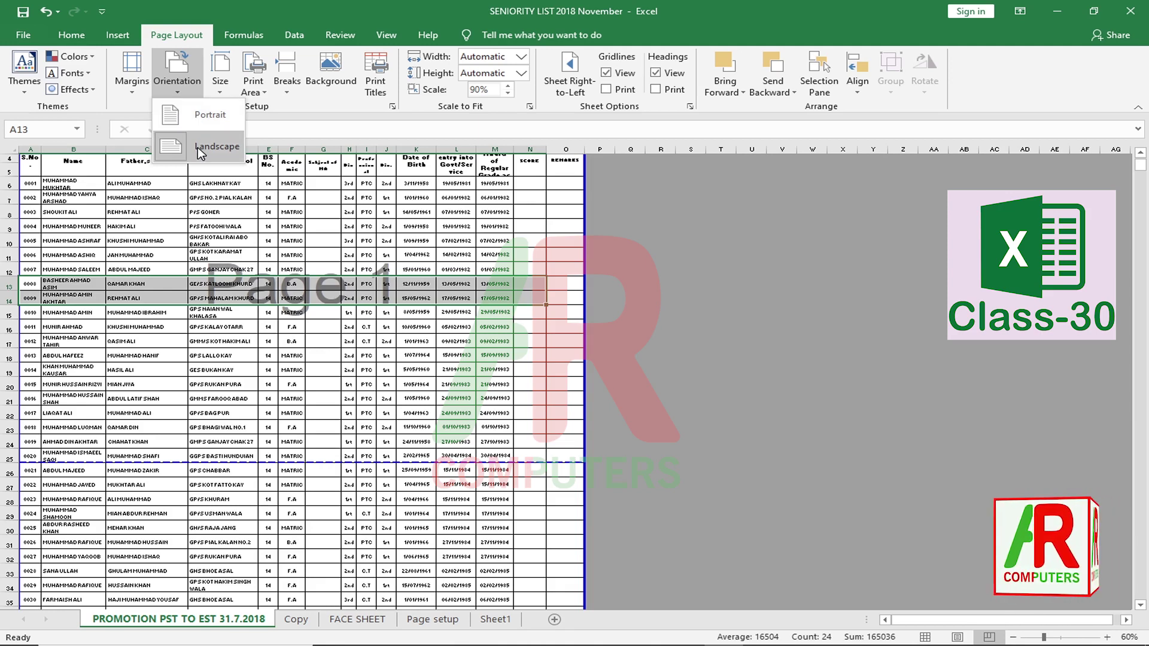
{"action": "left_click", "coordinate": [440, 492]}
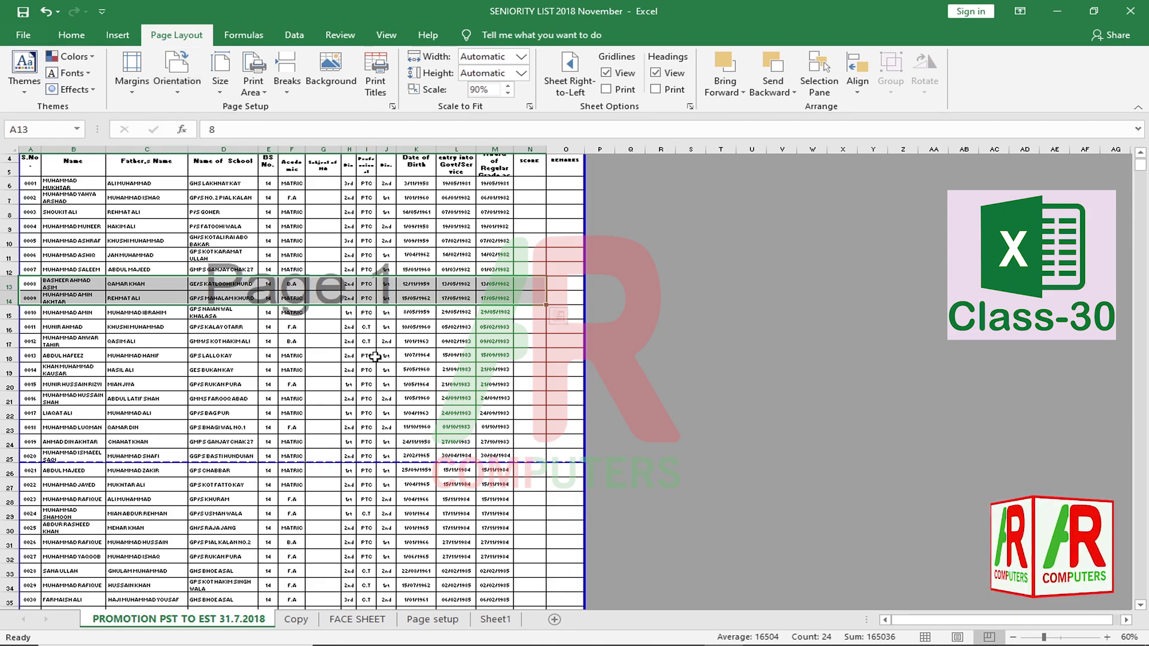
Examine which rows and columns fall on pages 1 to 3 of the landscape layout
{"action": "scroll", "coordinate": [375, 356], "scroll_direction": "up", "scroll_amount": 1}
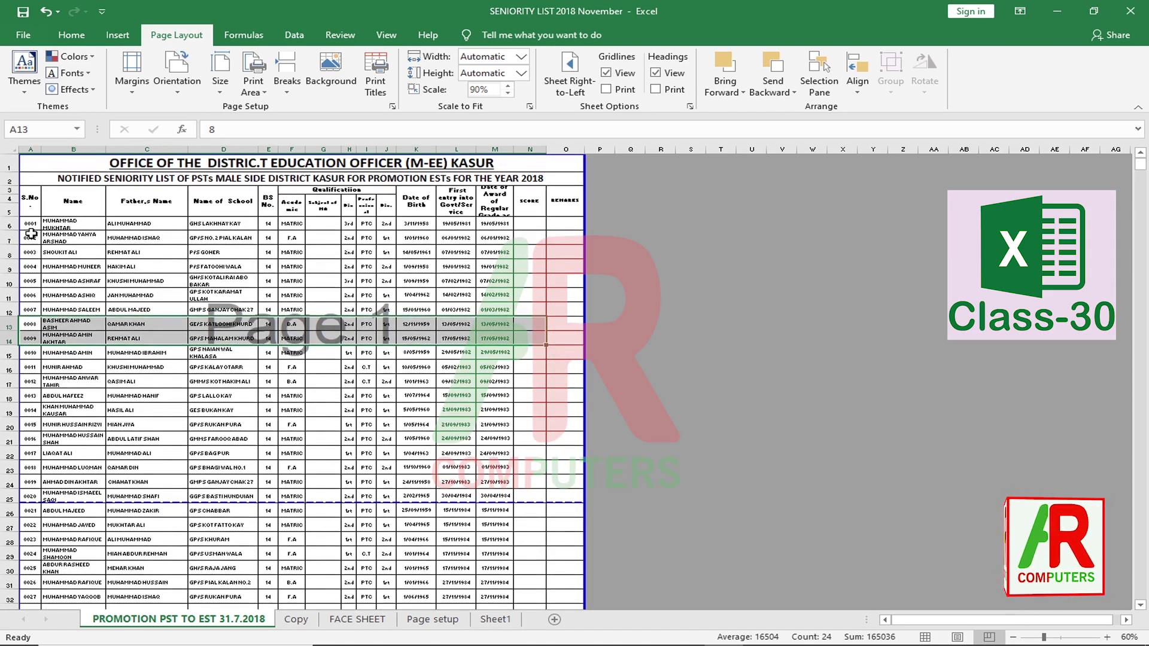
{"action": "left_click_drag", "start_coordinate": [31, 234], "coordinate": [554, 454]}
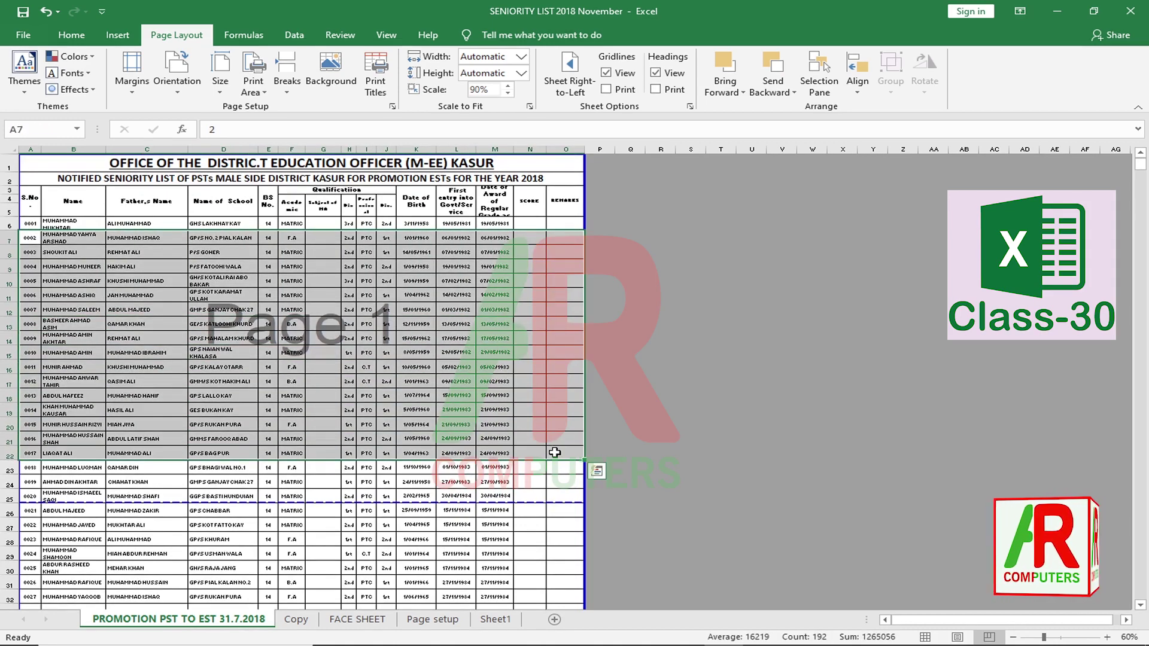
{"action": "left_click", "coordinate": [413, 479]}
{"action": "scroll", "coordinate": [351, 352], "scroll_direction": "down", "scroll_amount": 9}
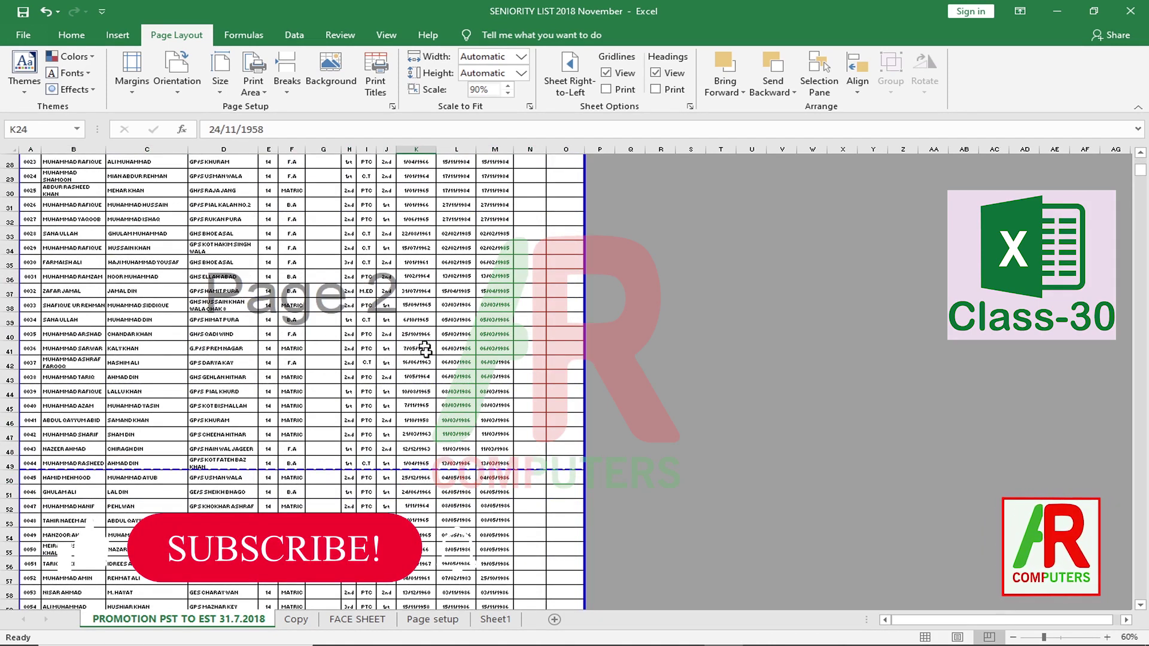
{"action": "left_click_drag", "start_coordinate": [27, 176], "coordinate": [576, 315]}
{"action": "left_click", "coordinate": [548, 405]}
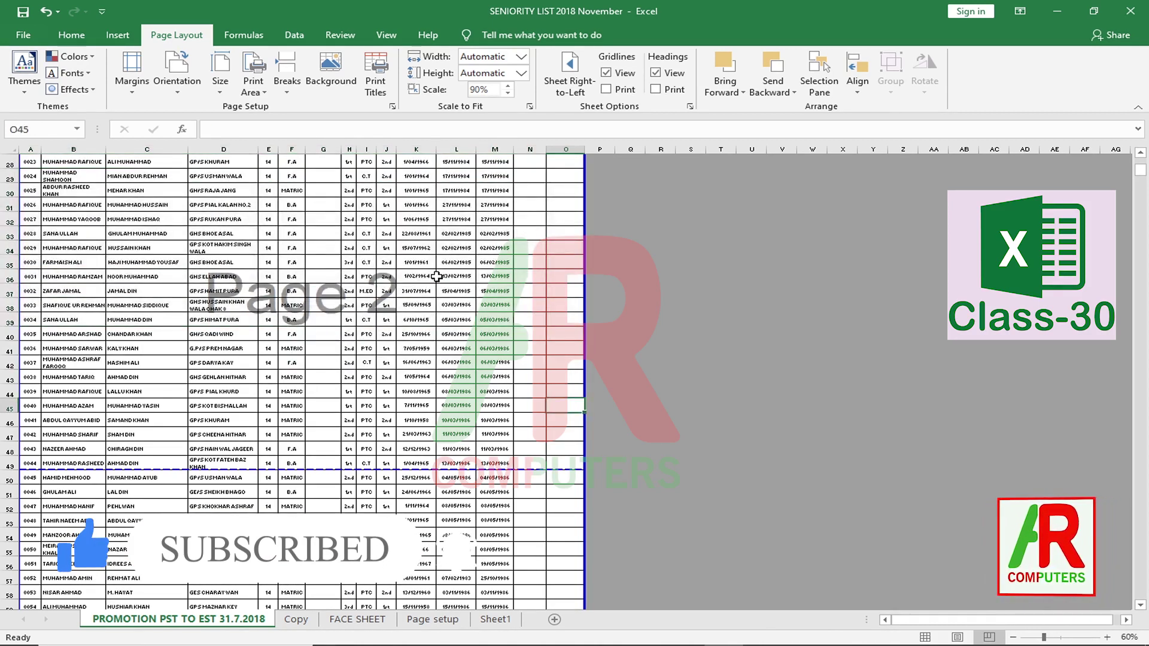
{"action": "scroll", "coordinate": [437, 275], "scroll_direction": "down", "scroll_amount": 6}
{"action": "left_click", "coordinate": [419, 376]}
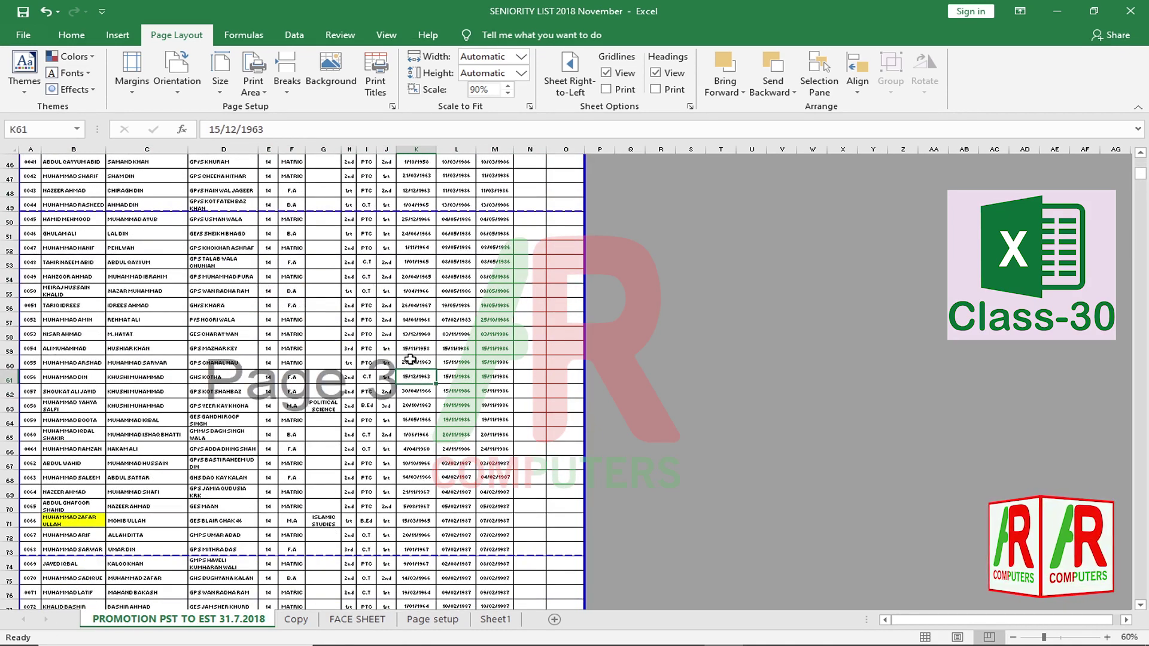
{"action": "scroll", "coordinate": [410, 359], "scroll_direction": "up", "scroll_amount": 5}
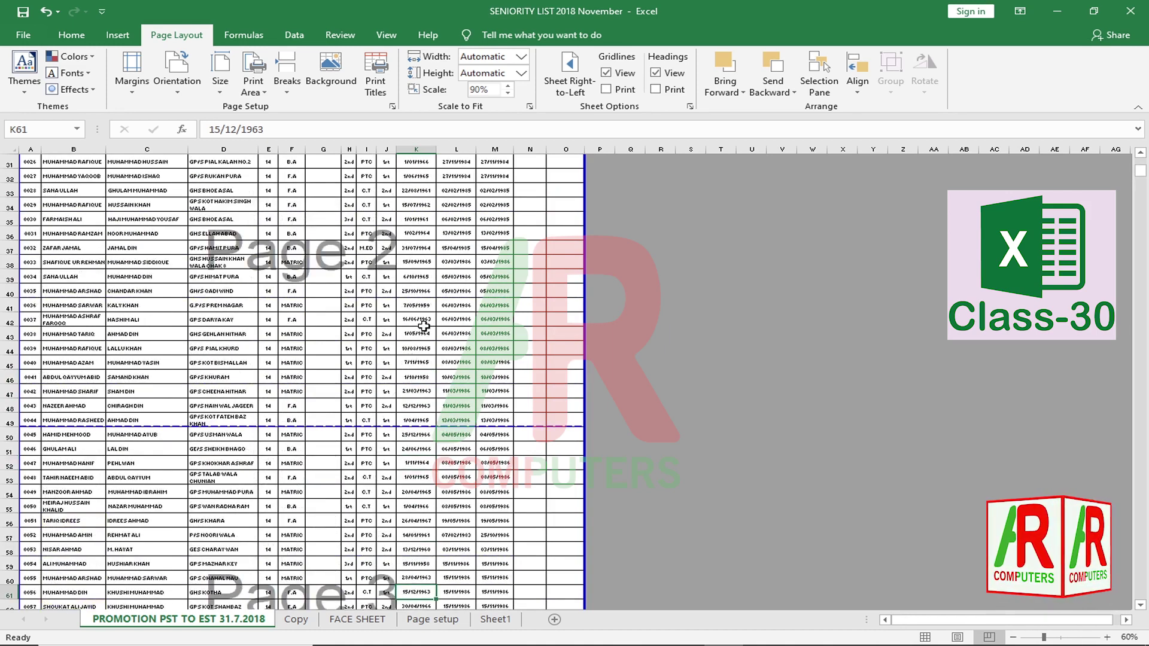
Change the worksheet's page orientation back to Portrait
{"action": "left_click", "coordinate": [183, 97]}
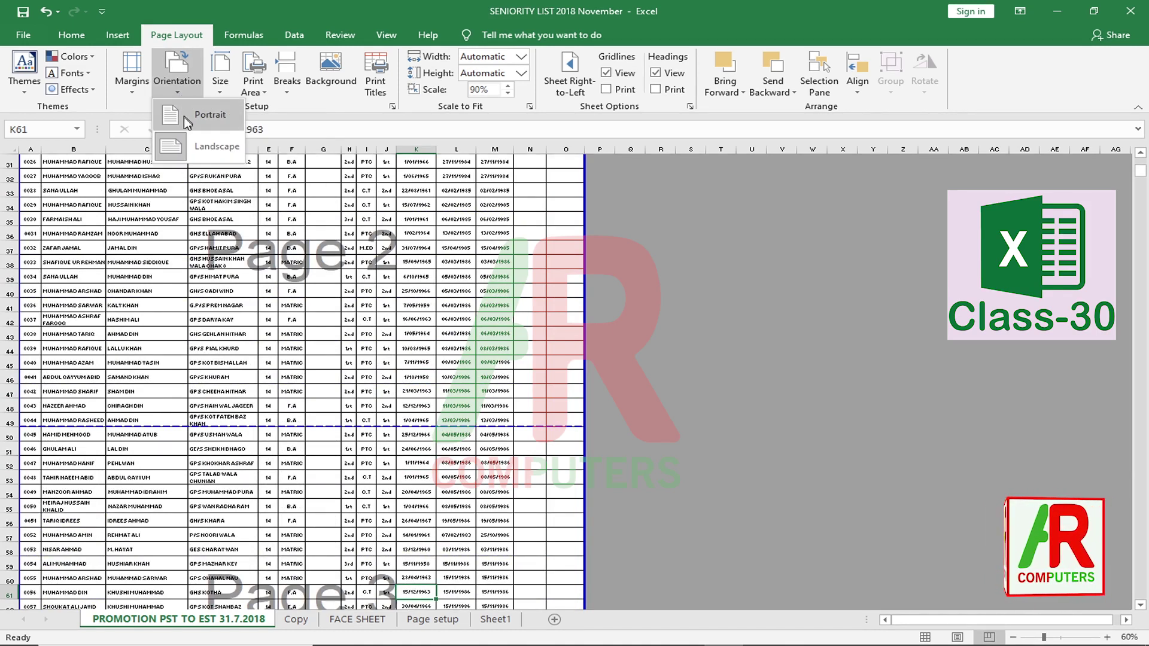
{"action": "left_click", "coordinate": [187, 118]}
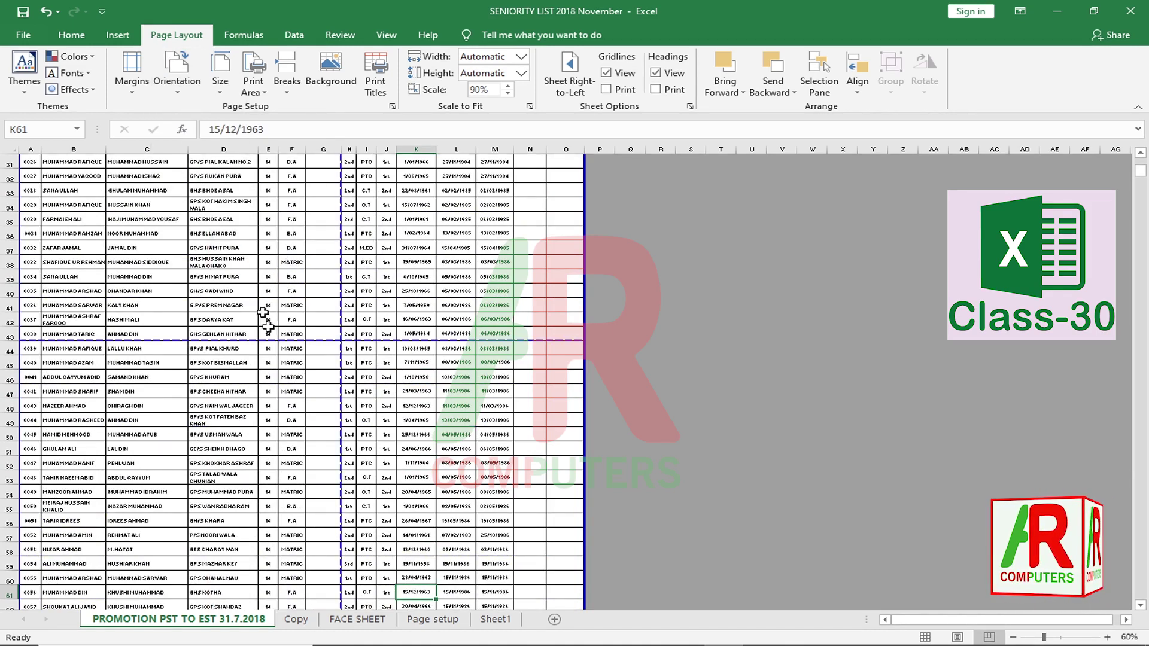
Examine which rows and columns of the portrait layout fall on Page 1 and which on Page 50
{"action": "scroll", "coordinate": [293, 334], "scroll_direction": "up", "scroll_amount": 8}
{"action": "scroll", "coordinate": [293, 334], "scroll_direction": "up", "scroll_amount": 2}
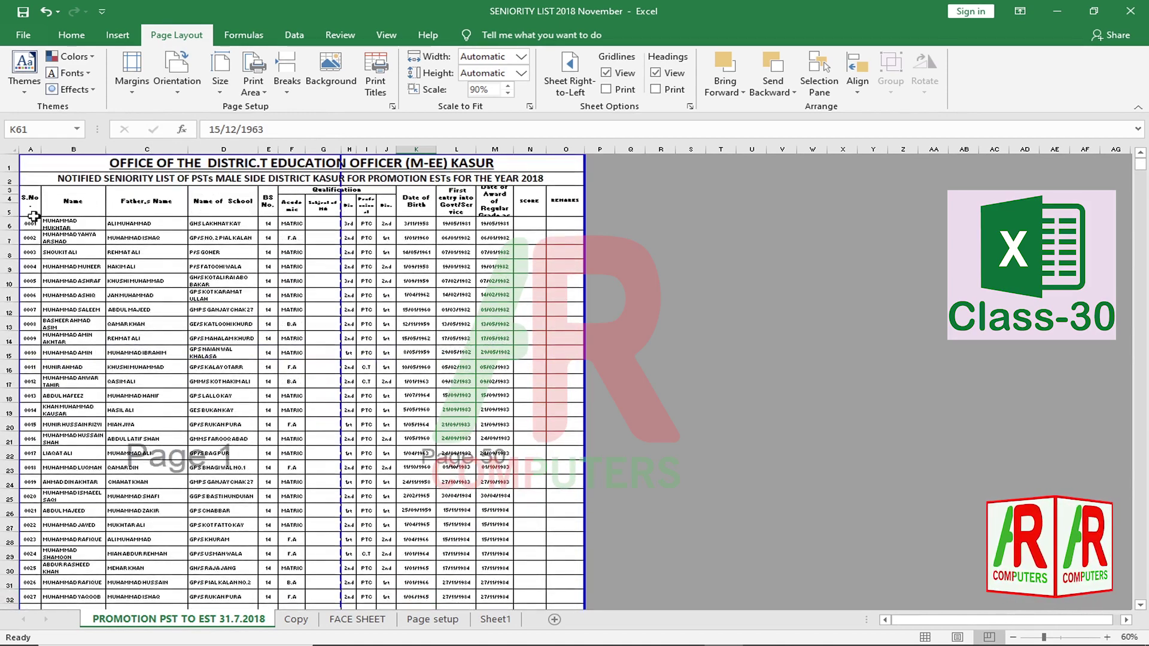
{"action": "left_click_drag", "start_coordinate": [29, 209], "coordinate": [32, 411]}
{"action": "left_click", "coordinate": [302, 429]}
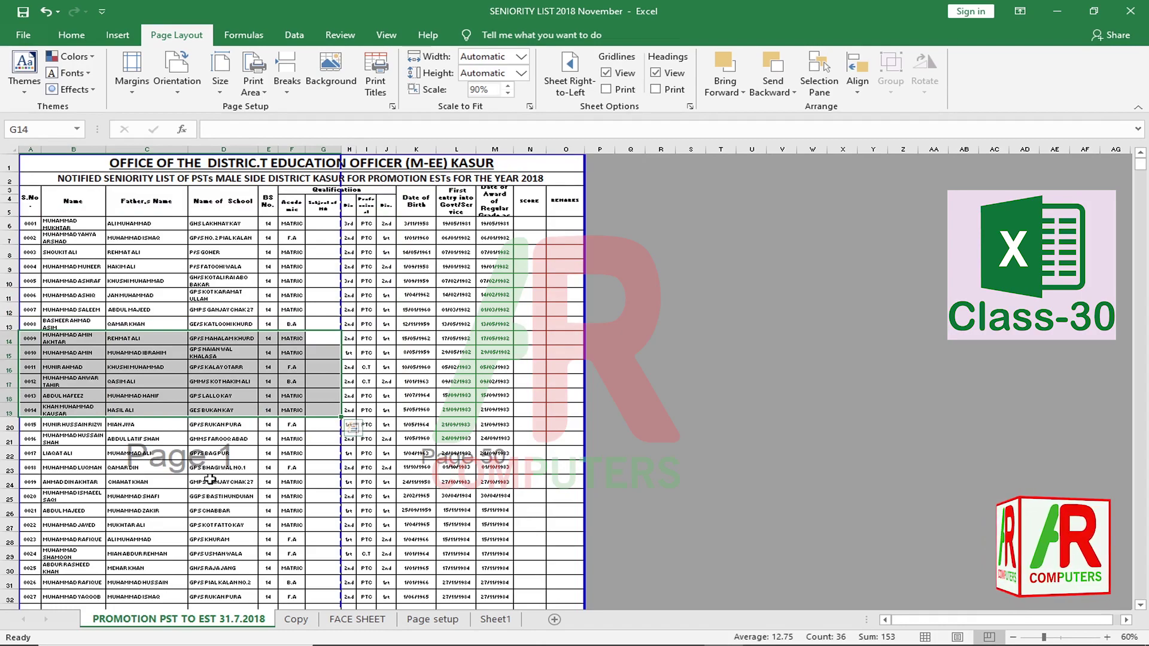
{"action": "scroll", "coordinate": [210, 485], "scroll_direction": "down", "scroll_amount": 5}
{"action": "scroll", "coordinate": [210, 506], "scroll_direction": "up", "scroll_amount": 5}
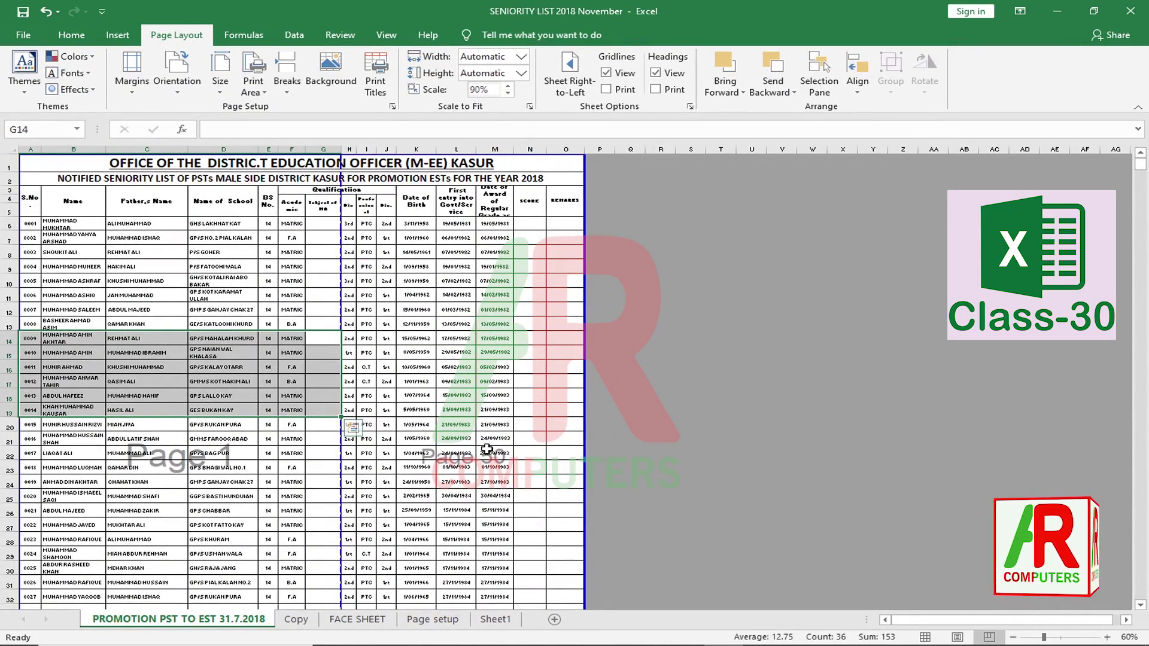
{"action": "left_click_drag", "start_coordinate": [139, 263], "coordinate": [136, 454]}
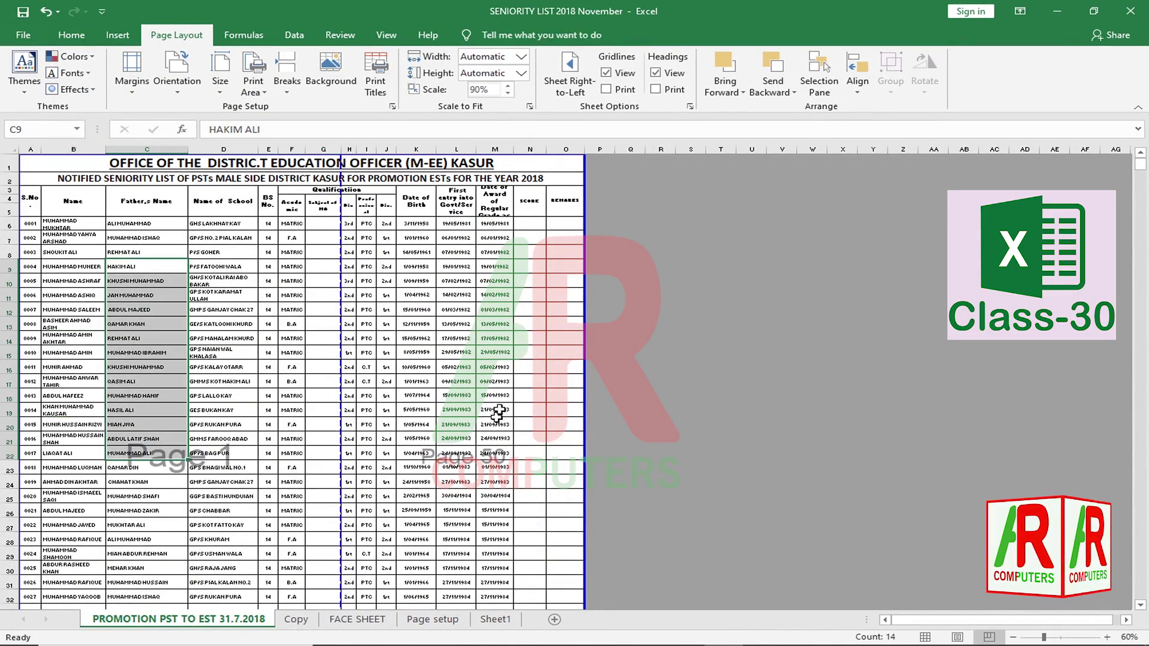
{"action": "left_click_drag", "start_coordinate": [432, 269], "coordinate": [459, 523]}
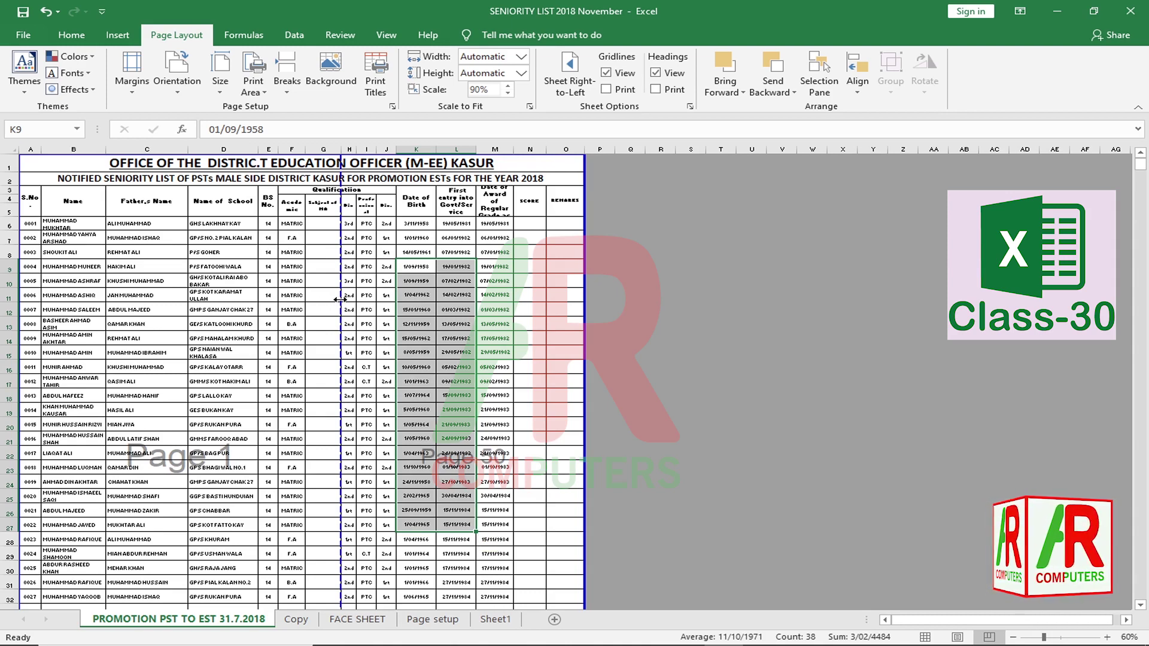
Move the vertical page break after column G to the print area's edge after column O and check the row breaks
{"action": "left_click_drag", "start_coordinate": [341, 299], "coordinate": [584, 302]}
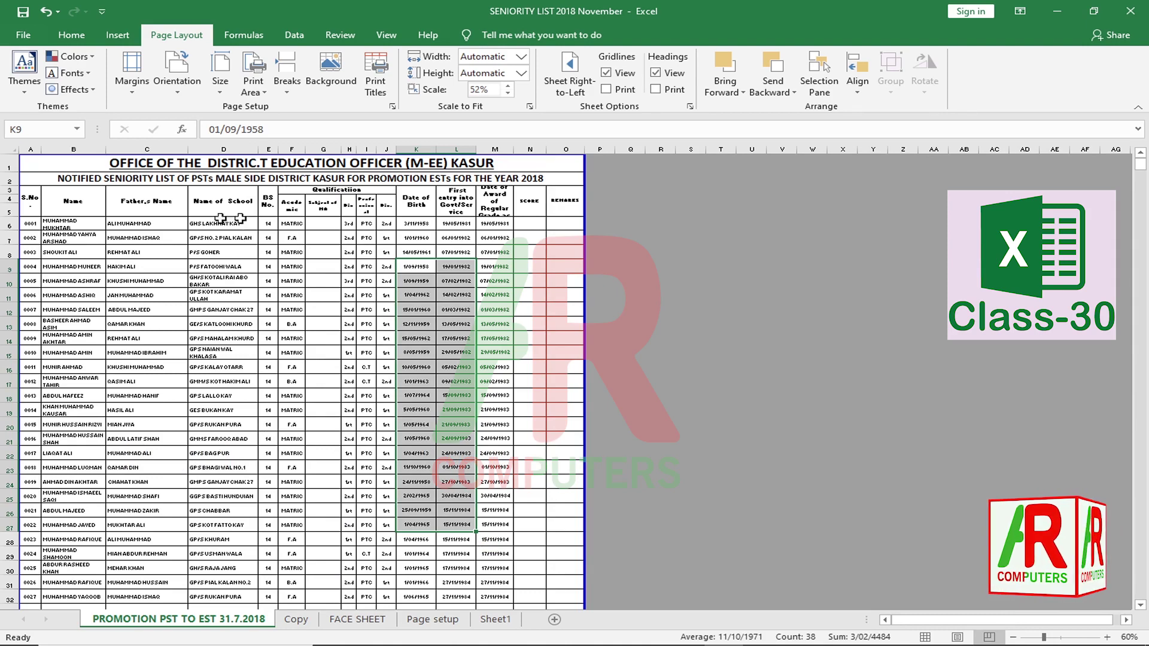
{"action": "left_click", "coordinate": [530, 322]}
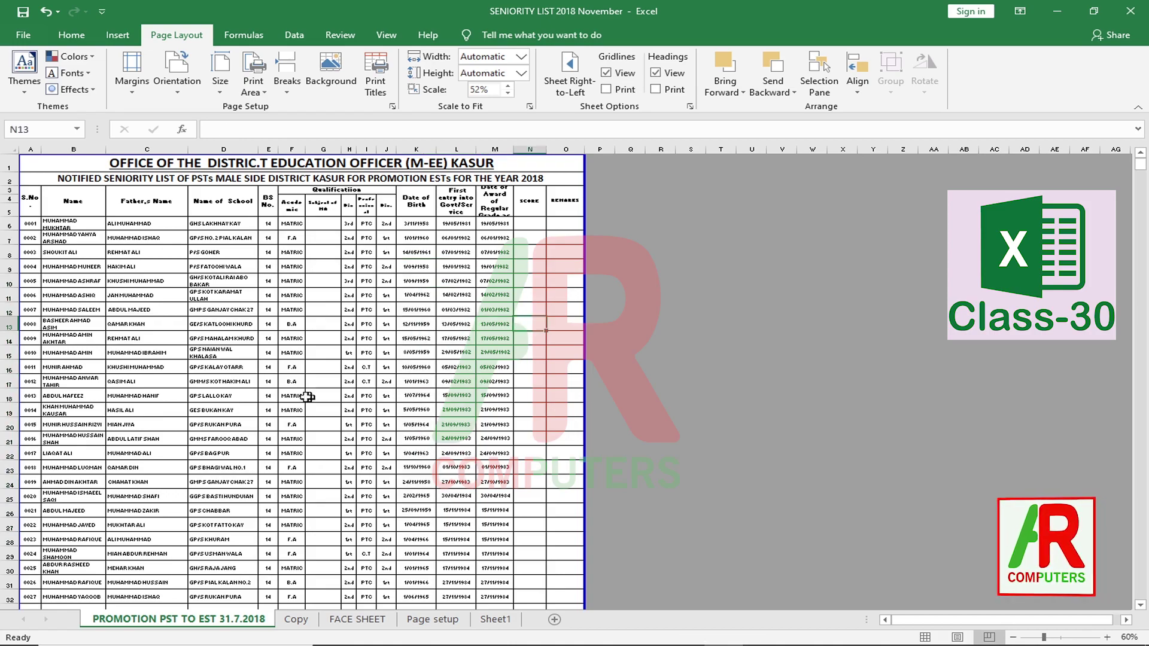
{"action": "scroll", "coordinate": [305, 395], "scroll_direction": "down", "scroll_amount": 16}
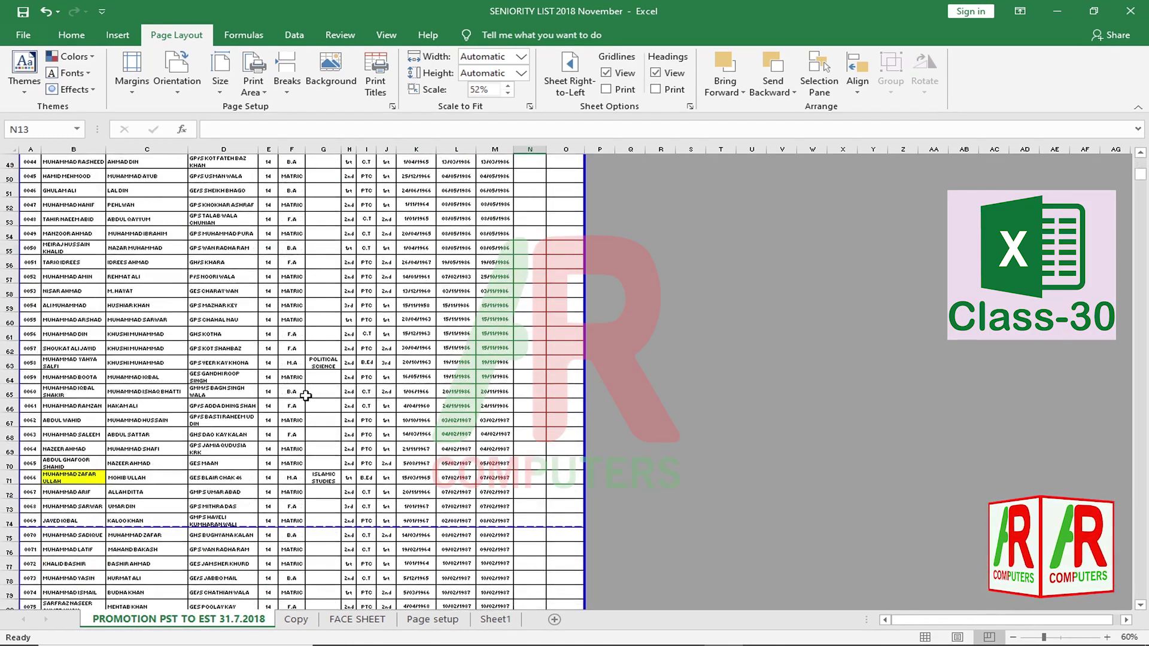
{"action": "scroll", "coordinate": [305, 396], "scroll_direction": "up", "scroll_amount": 16}
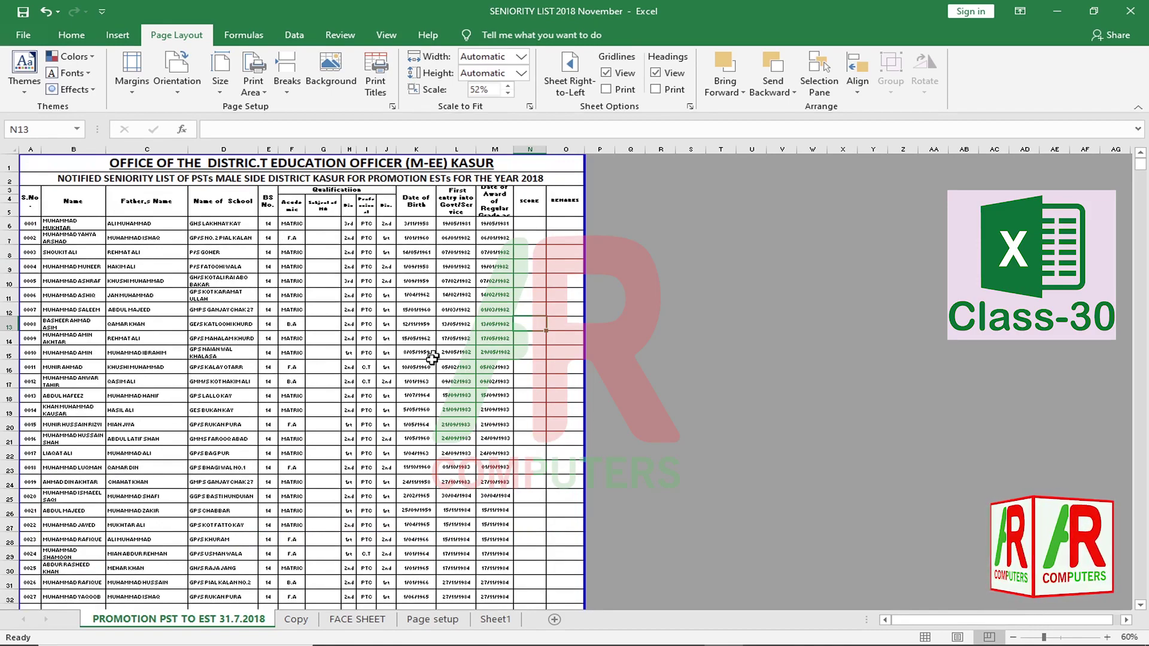
Enlarge the sheet to 90% zoom and check the single-page-wide layout in the print preview
{"action": "left_click", "coordinate": [1108, 638]}
{"action": "left_click", "coordinate": [1108, 638]}
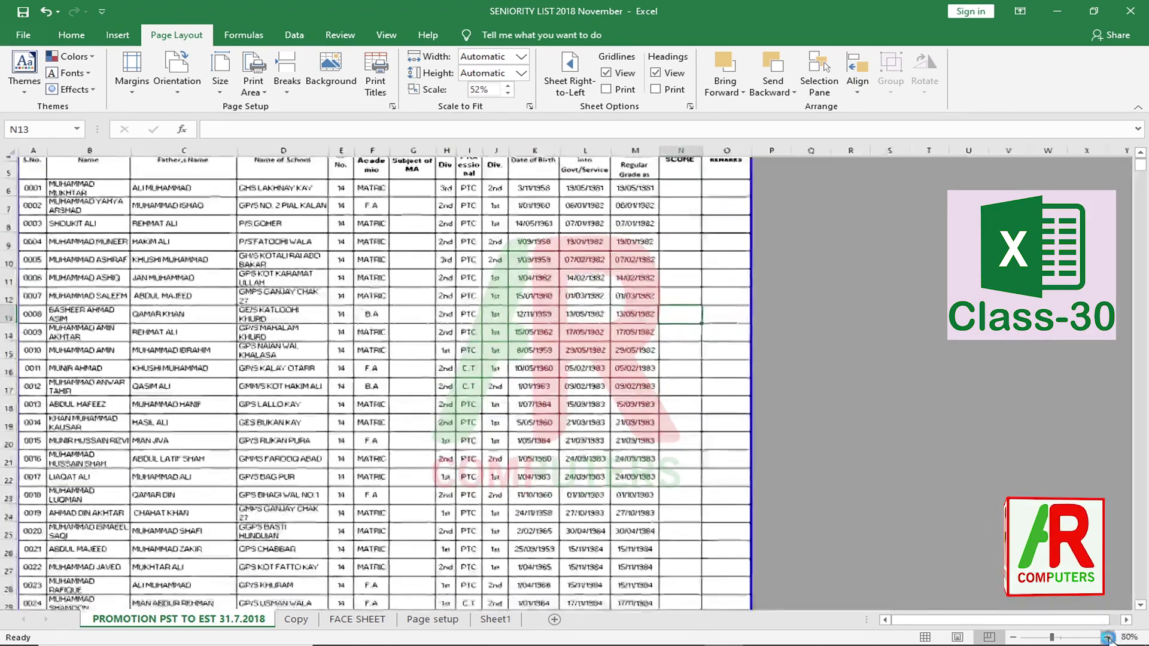
{"action": "left_click", "coordinate": [1108, 638]}
{"action": "scroll", "coordinate": [482, 482], "scroll_direction": "up", "scroll_amount": 2}
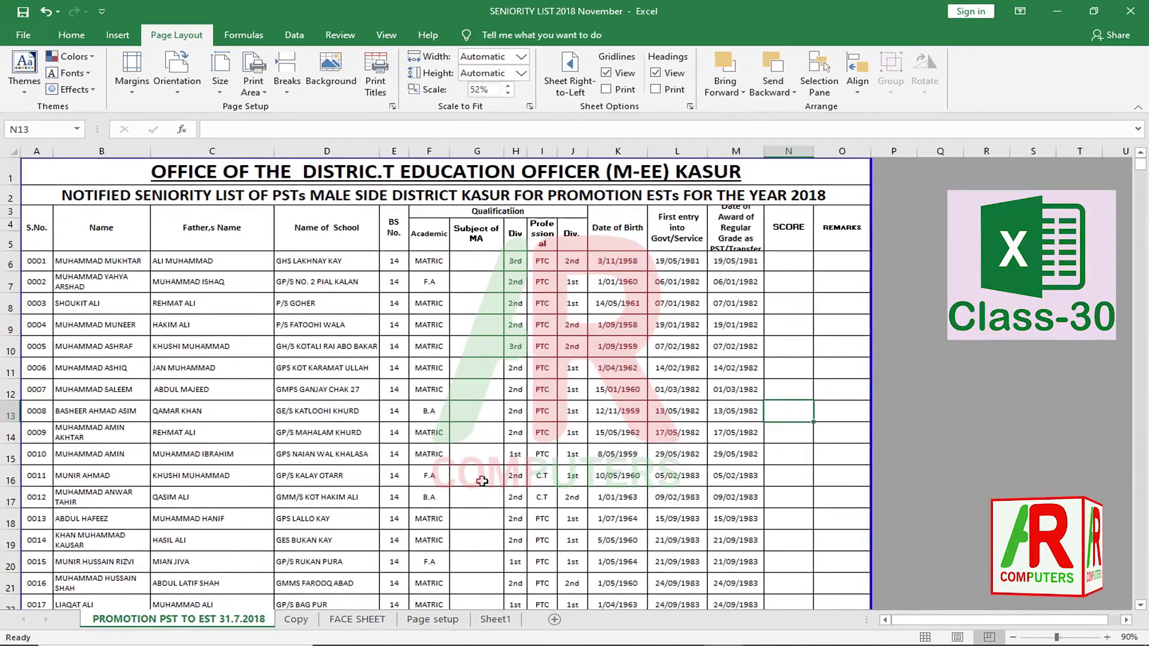
{"action": "key", "text": "ctrl+p"}
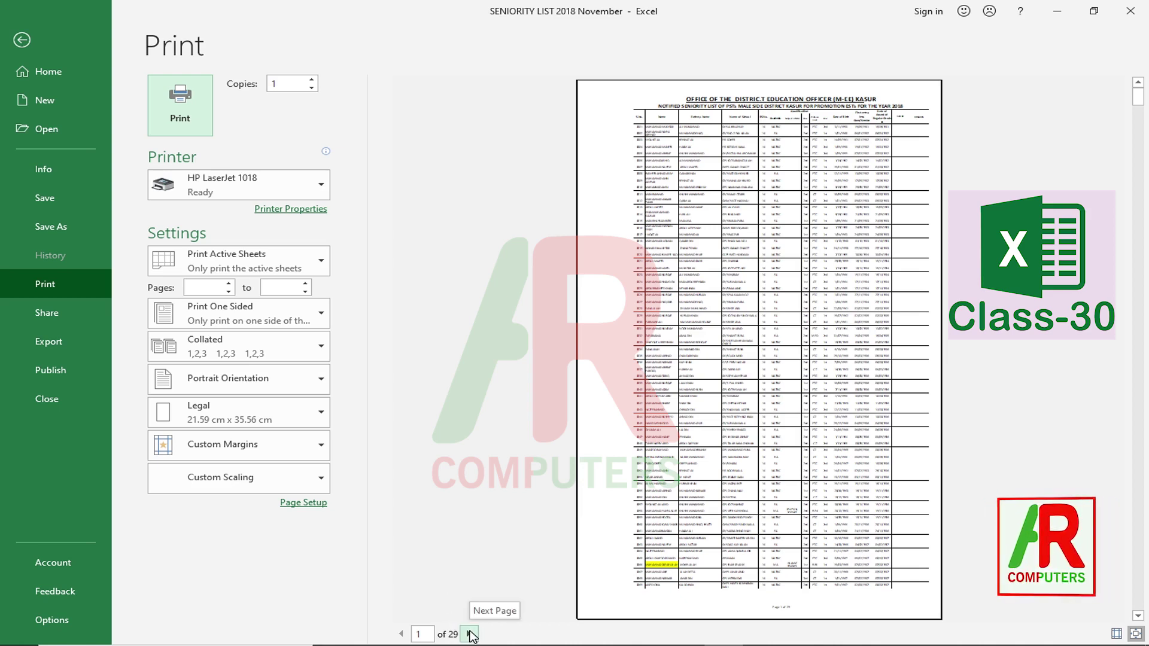
{"action": "left_click", "coordinate": [22, 41]}
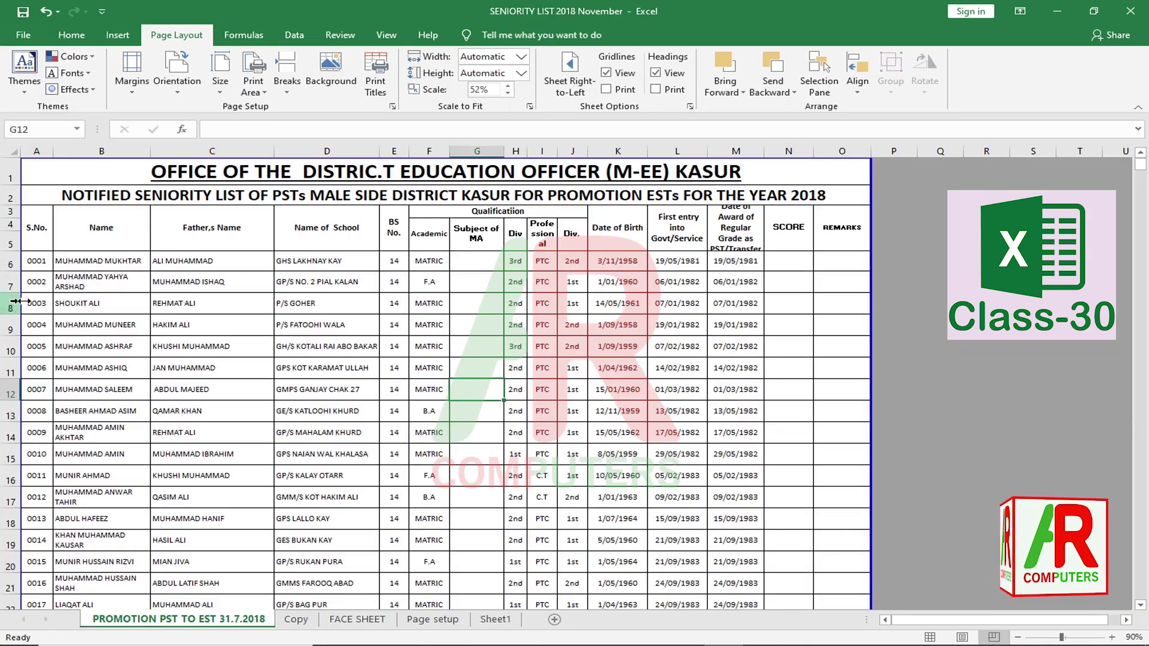
Undo the page break move to restore the vertical break after column G
{"action": "left_click", "coordinate": [31, 242]}
{"action": "key", "text": "ctrl+z"}
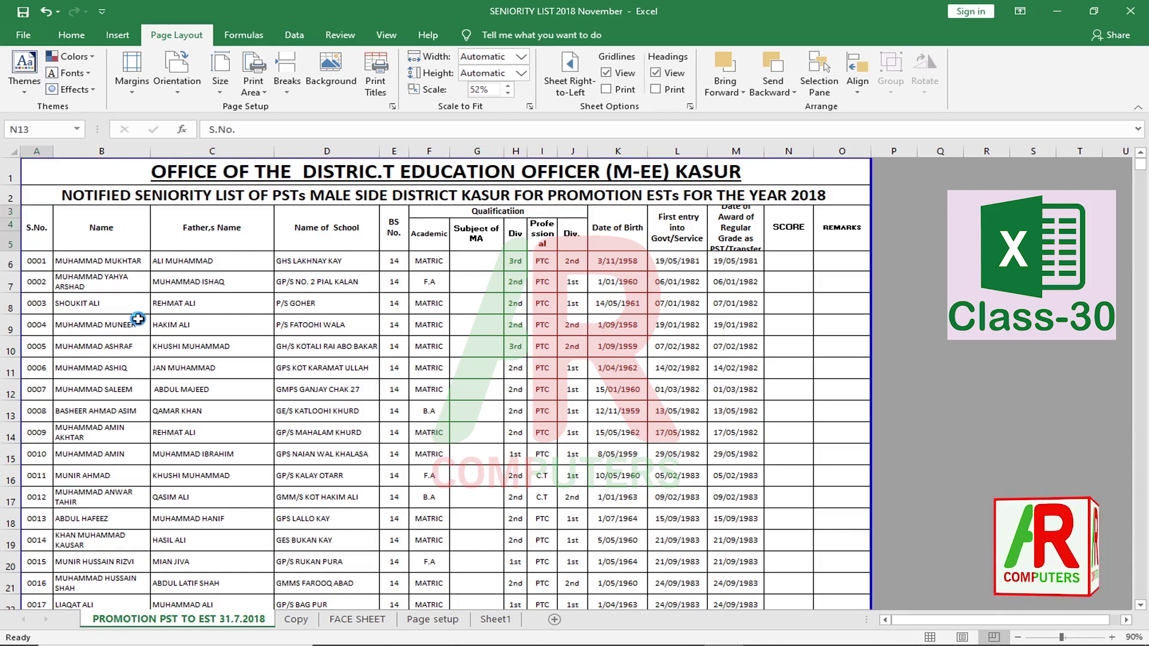
{"action": "scroll", "coordinate": [436, 450], "scroll_direction": "down", "scroll_amount": 2, "text": "ctrl"}
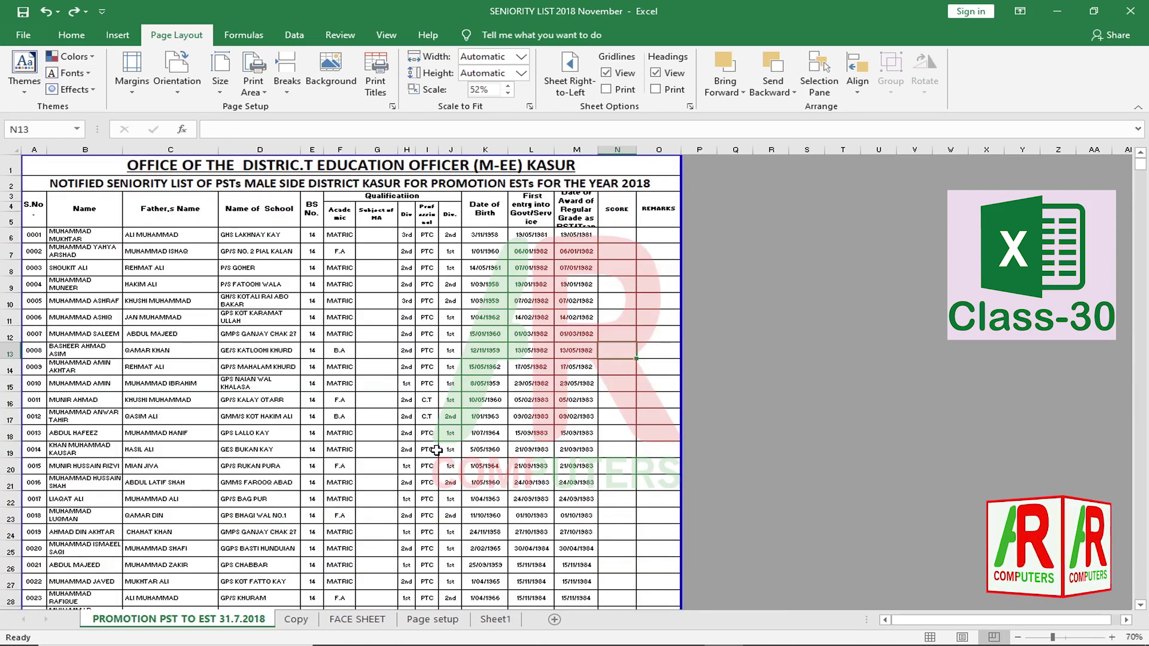
{"action": "key", "text": "ctrl+z"}
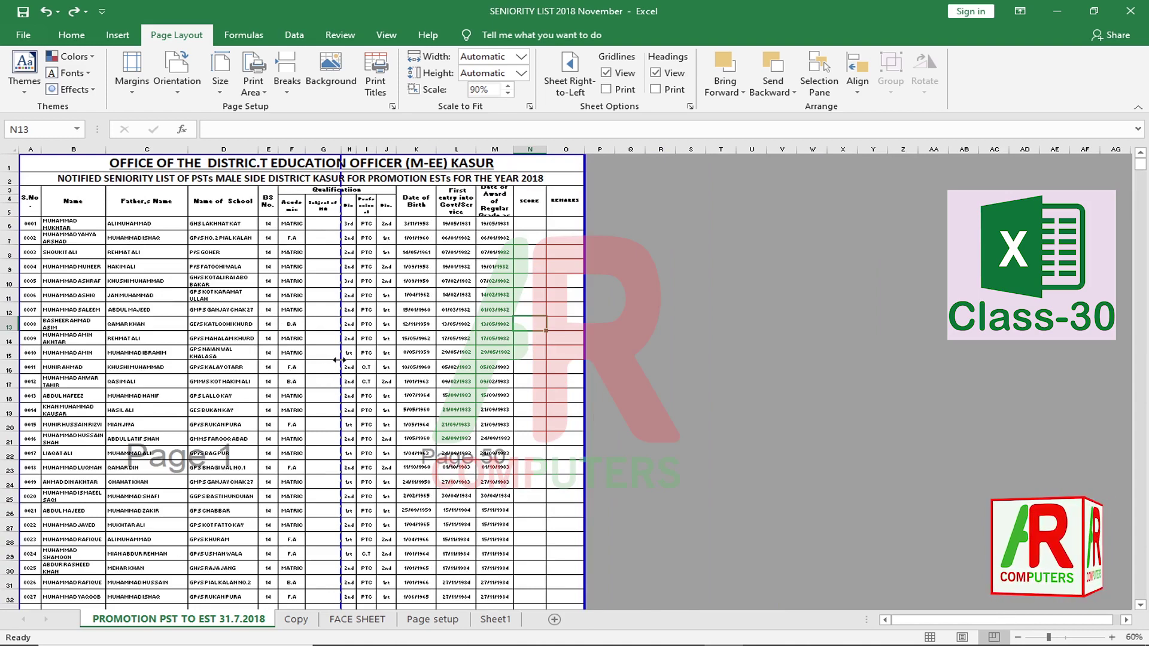
Move the vertical page break out past column O again and examine how all columns share one page
{"action": "left_click_drag", "start_coordinate": [364, 359], "coordinate": [585, 374]}
{"action": "left_click_drag", "start_coordinate": [563, 236], "coordinate": [364, 370]}
{"action": "left_click", "coordinate": [255, 356]}
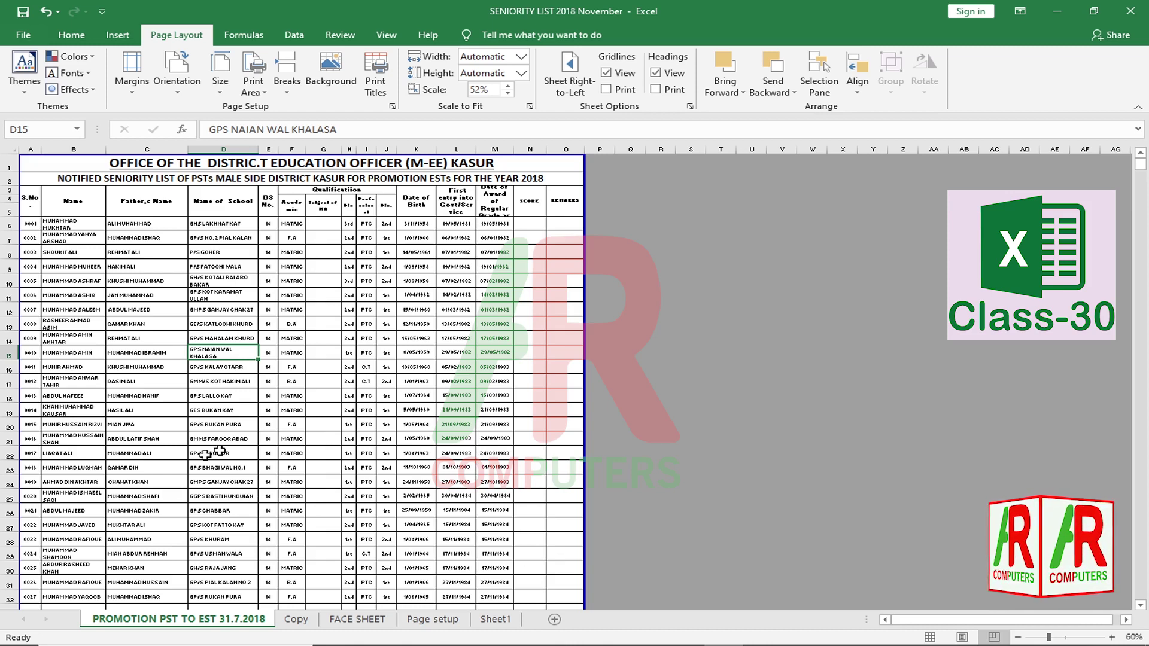
{"action": "left_click_drag", "start_coordinate": [387, 223], "coordinate": [591, 556]}
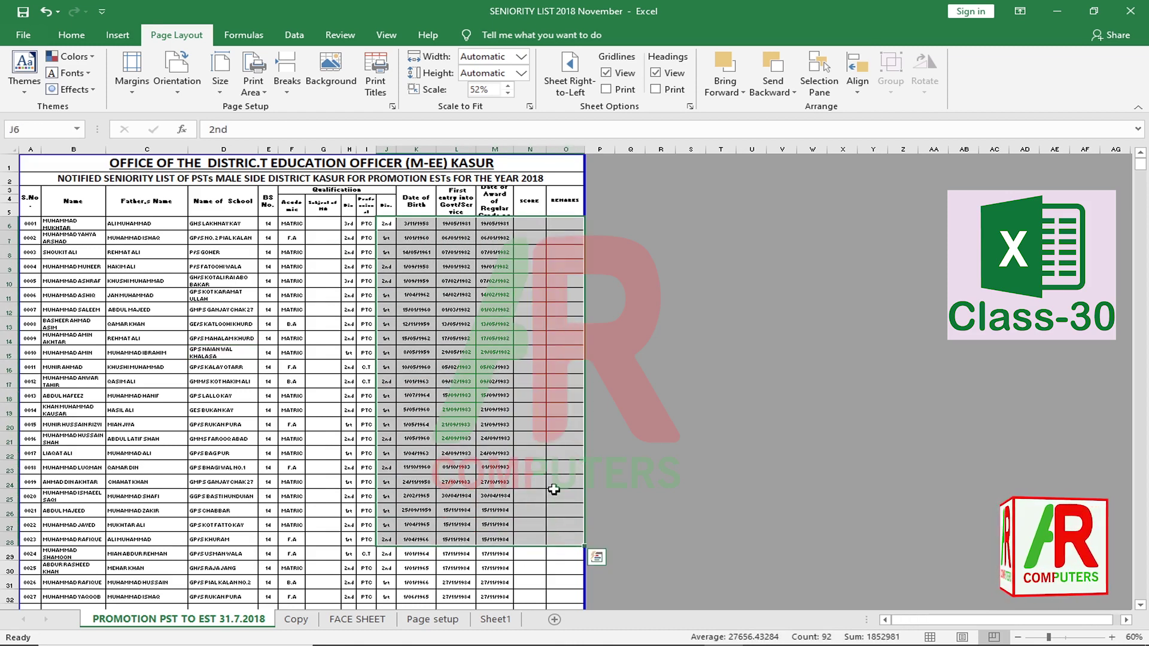
{"action": "left_click_drag", "start_coordinate": [111, 383], "coordinate": [506, 454]}
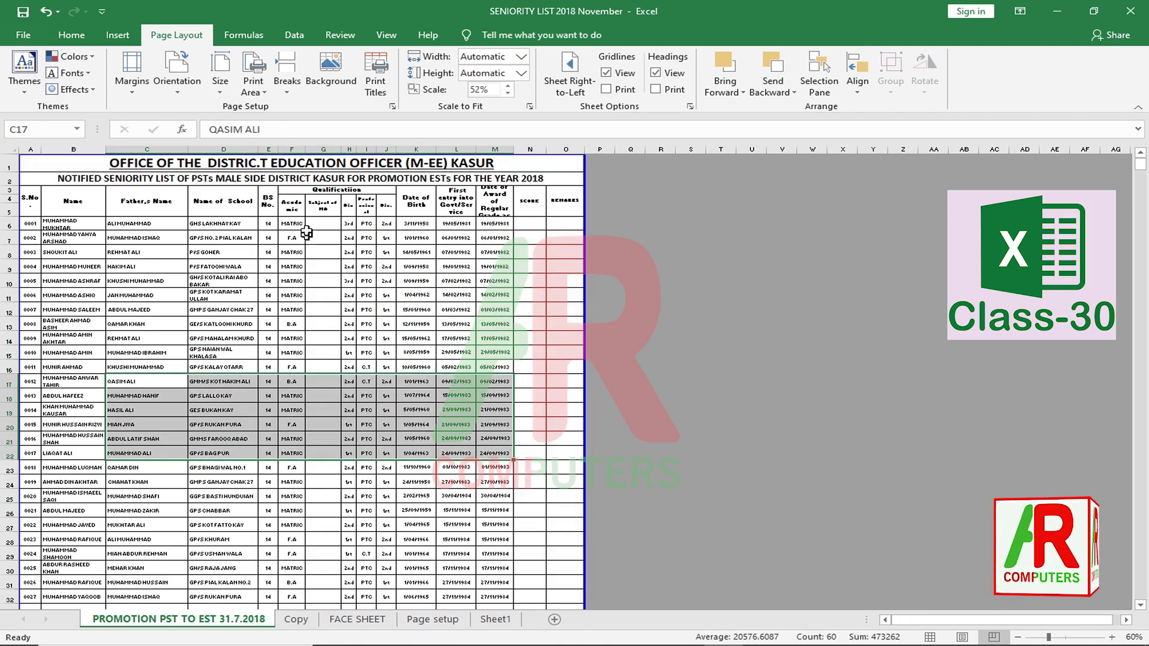
Undo the page break move and go to the last pages of the seniority list
{"action": "key", "text": "ctrl+z"}
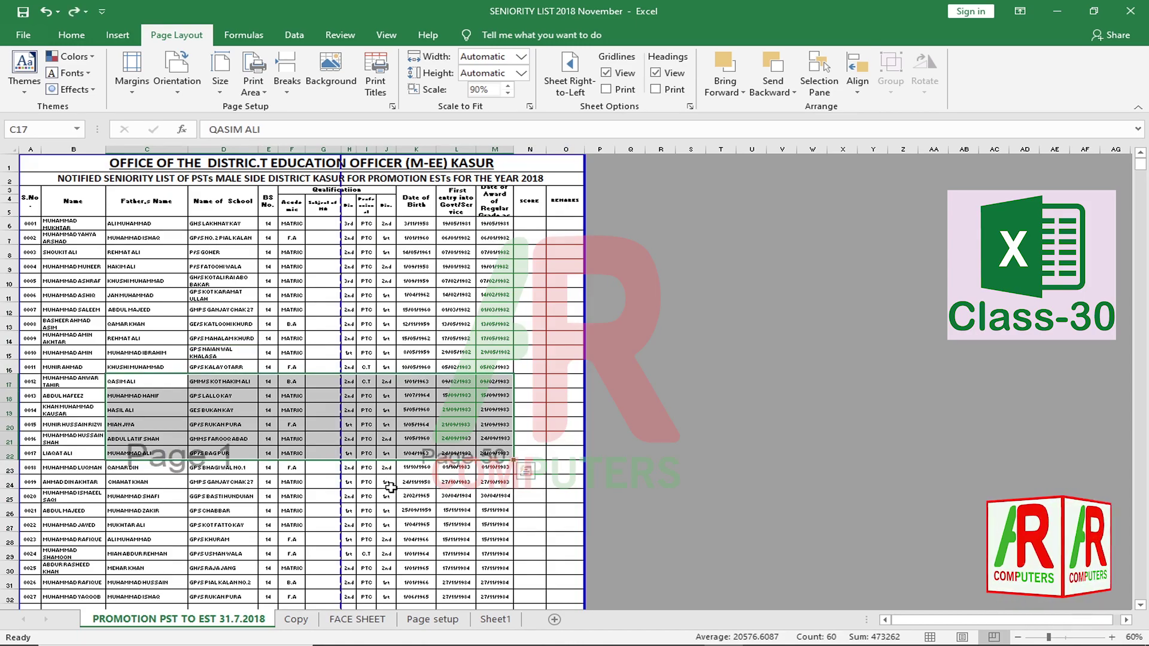
{"action": "left_click", "coordinate": [389, 512]}
{"action": "left_click_drag", "start_coordinate": [1139, 177], "coordinate": [1121, 598]}
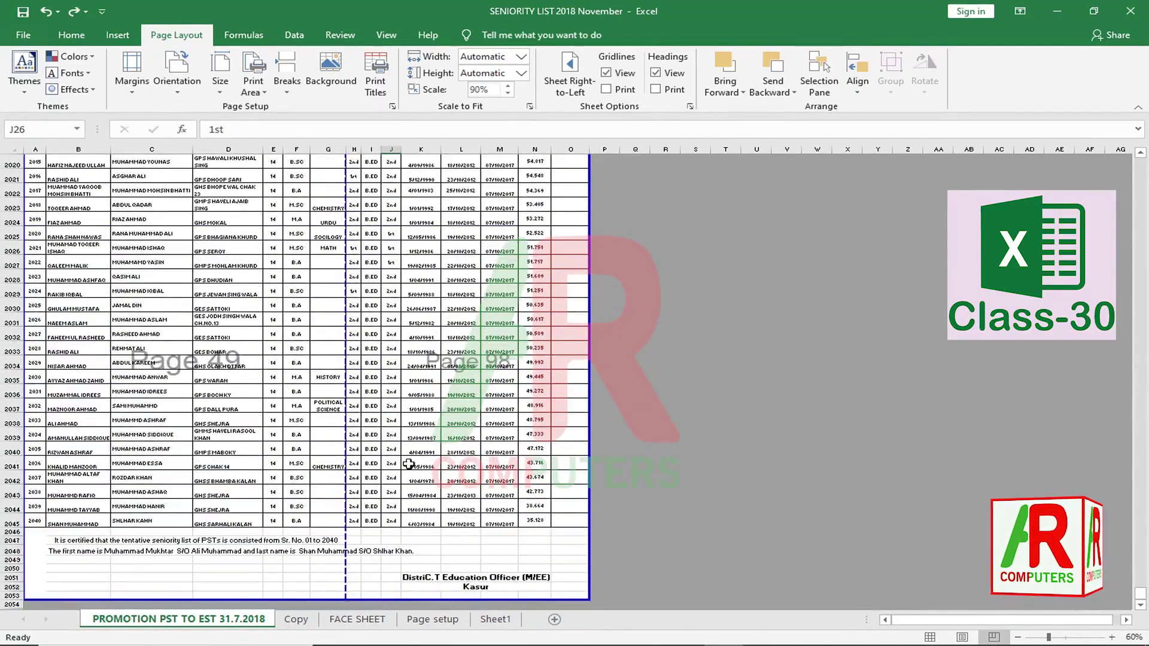
At the end of the list, move the vertical page break past column O and examine the final page's contents
{"action": "left_click_drag", "start_coordinate": [144, 306], "coordinate": [282, 433]}
{"action": "left_click_drag", "start_coordinate": [346, 450], "coordinate": [593, 456]}
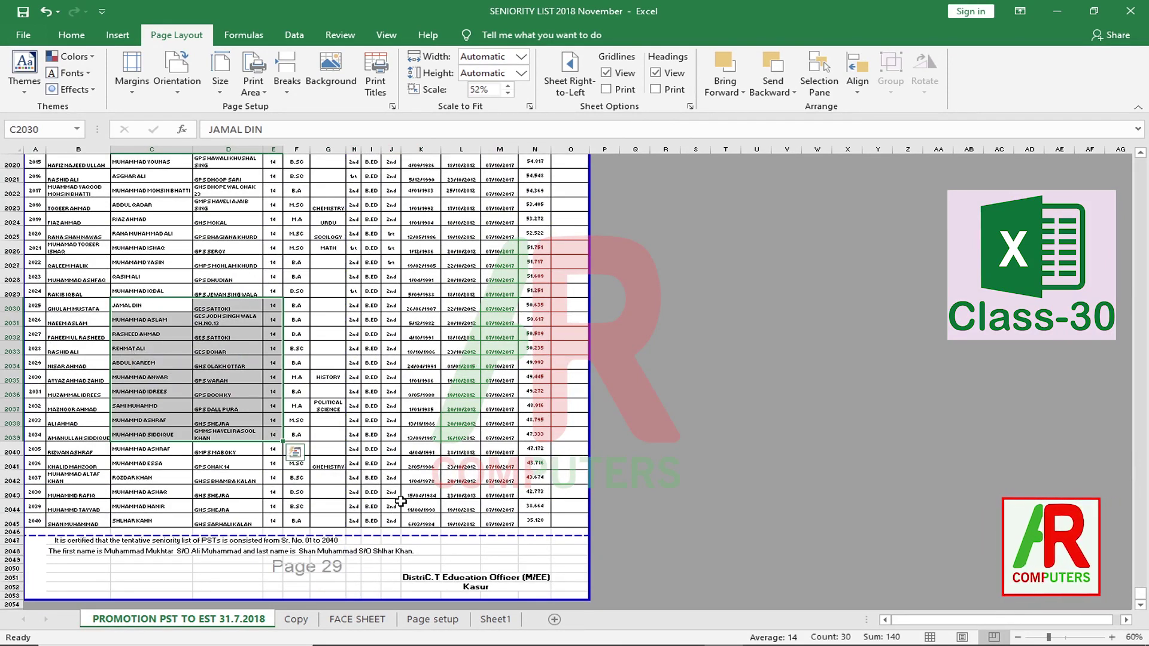
{"action": "left_click", "coordinate": [328, 567]}
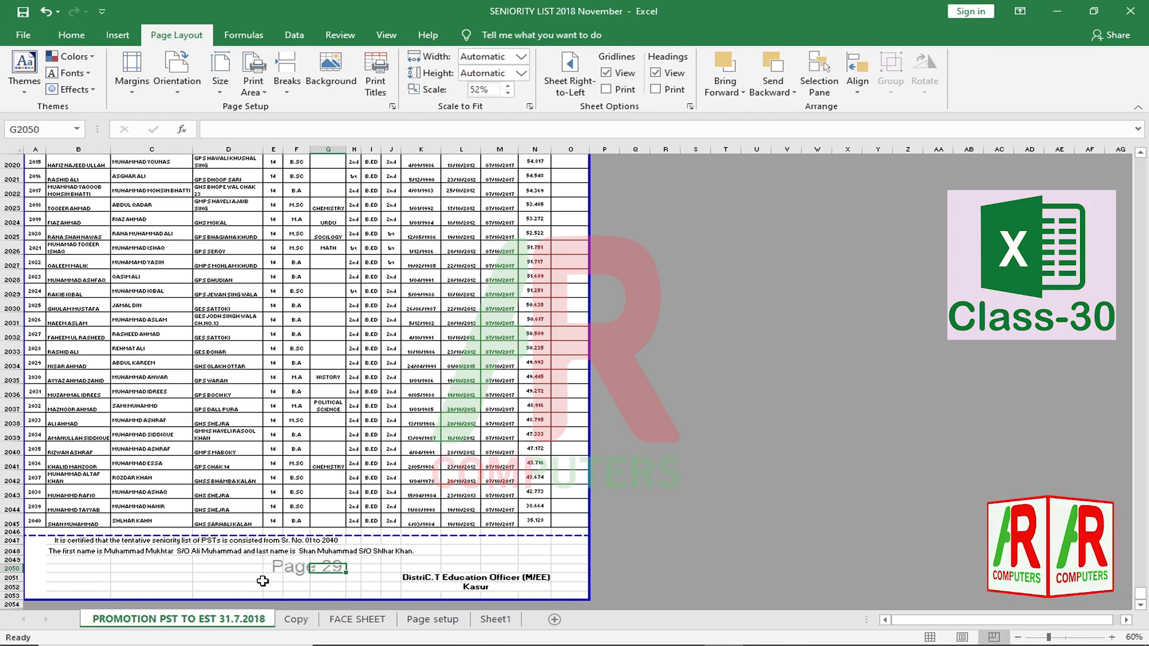
{"action": "left_click_drag", "start_coordinate": [227, 294], "coordinate": [216, 520]}
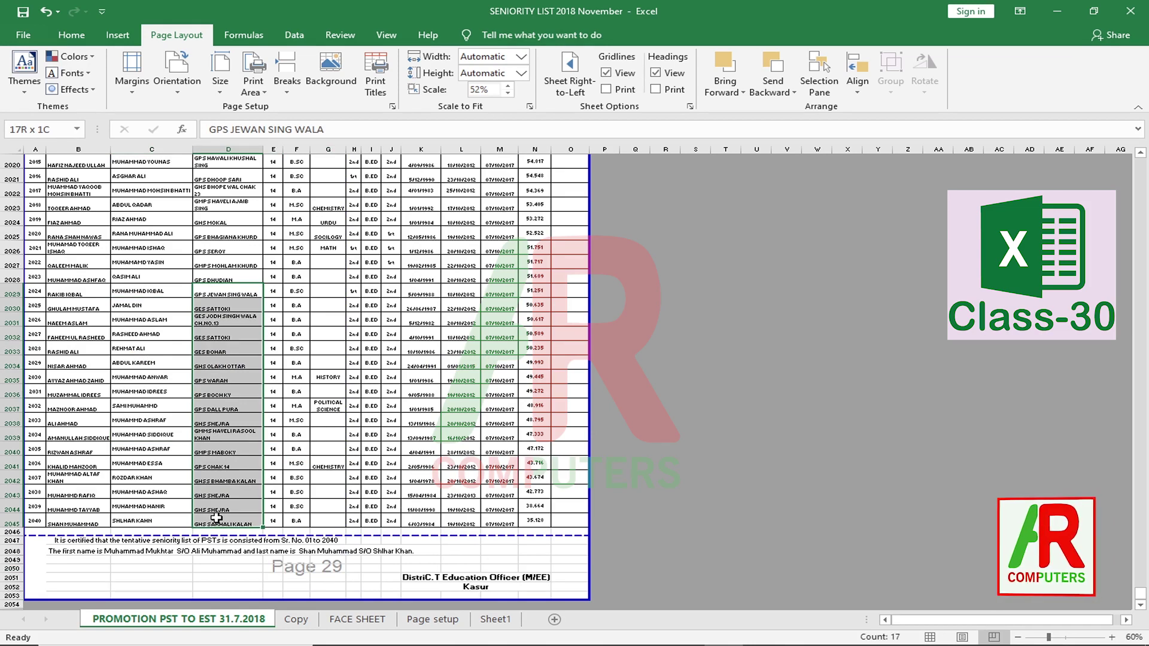
{"action": "left_click_drag", "start_coordinate": [67, 421], "coordinate": [557, 443]}
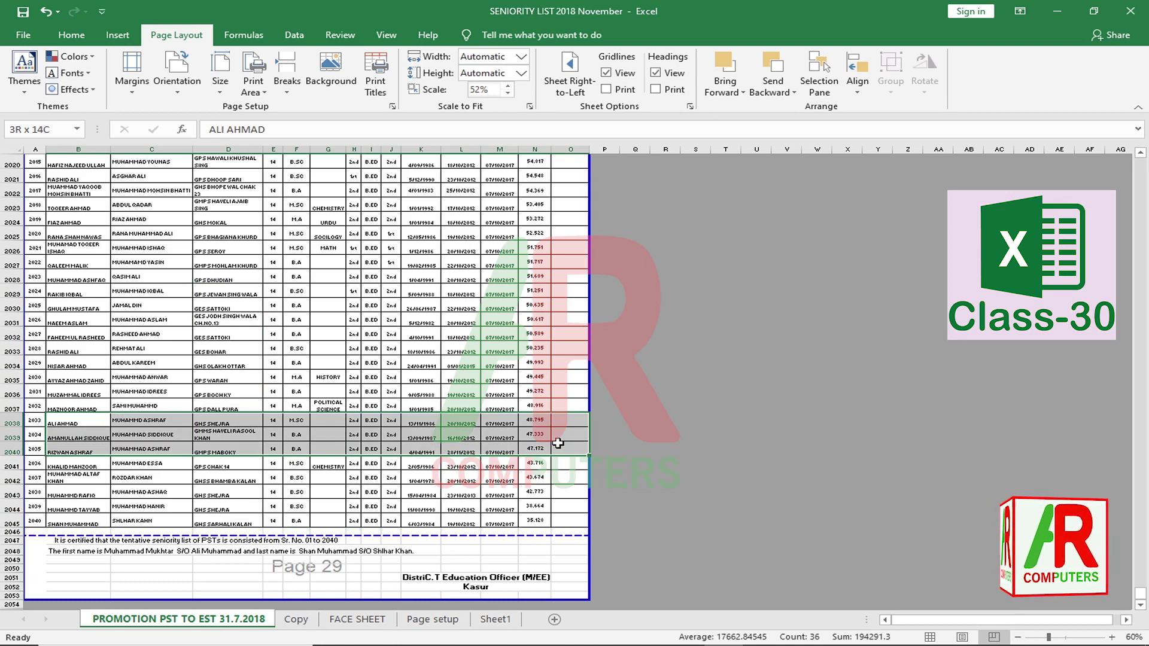
{"action": "left_click_drag", "start_coordinate": [296, 334], "coordinate": [300, 477]}
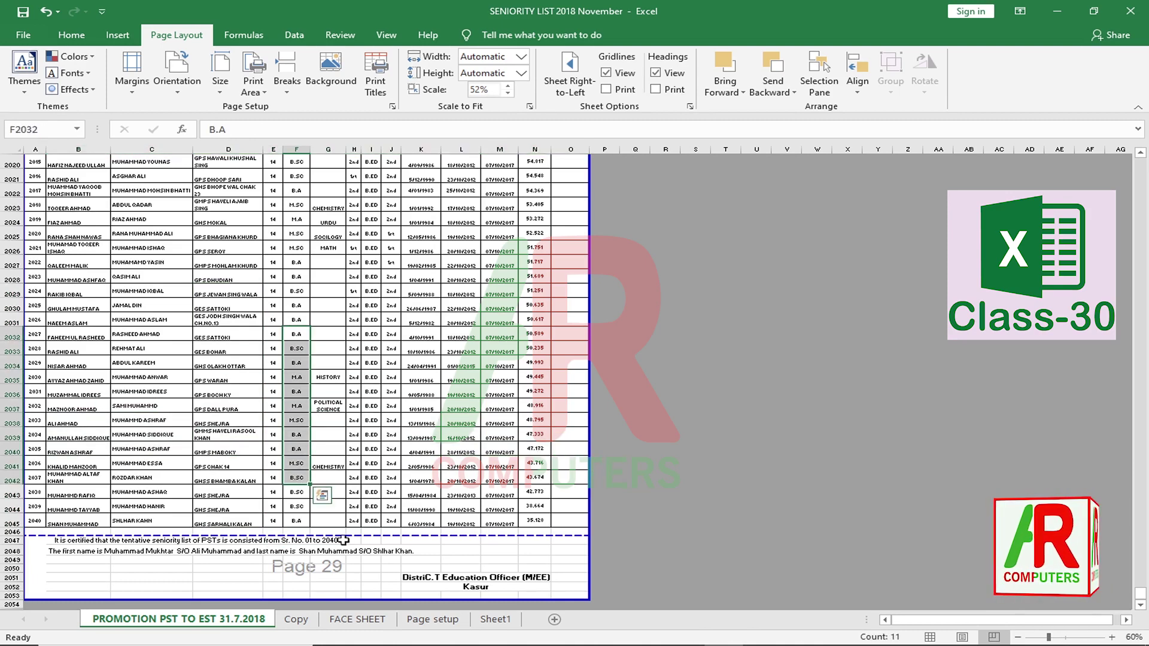
Undo the vertical page break move made at the list's end and return to the first rows
{"action": "key", "text": "ctrl+z"}
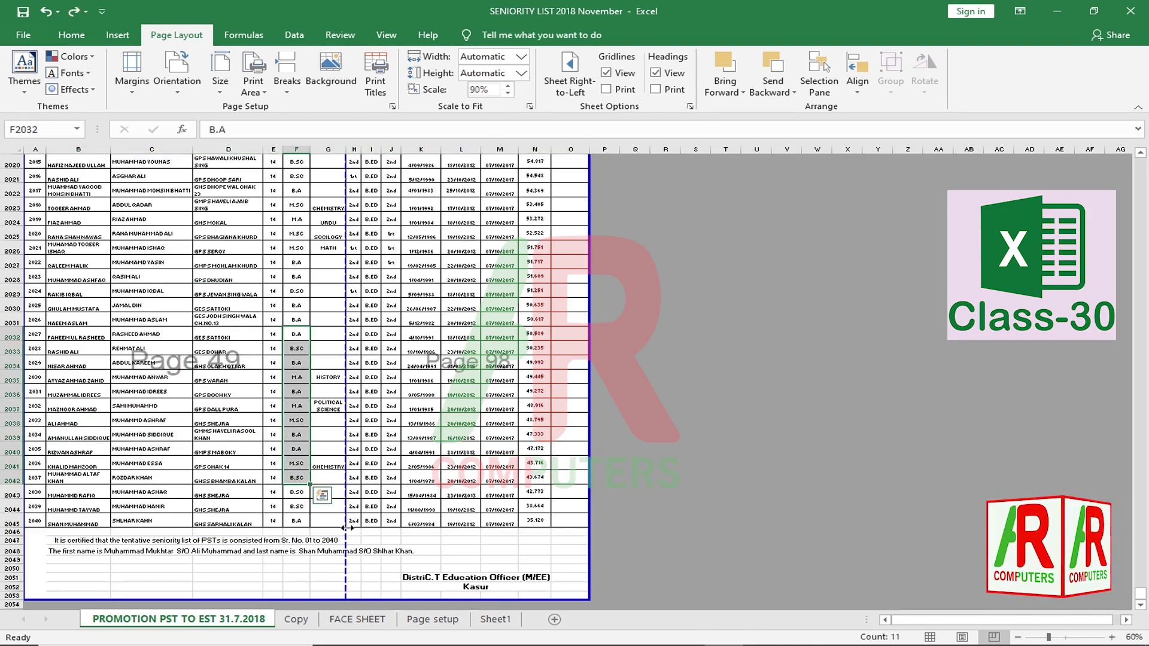
{"action": "scroll", "coordinate": [361, 468], "scroll_direction": "up", "scroll_amount": 14}
{"action": "scroll", "coordinate": [362, 469], "scroll_direction": "up", "scroll_amount": 3}
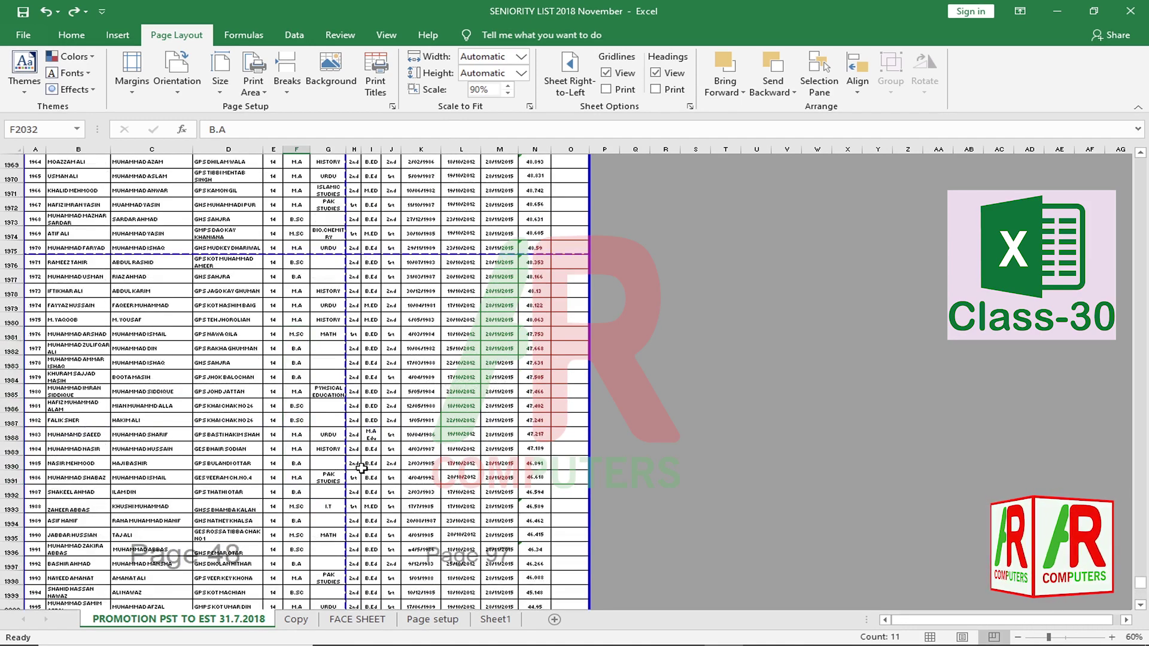
{"action": "key", "text": "ctrl+Up"}
{"action": "left_click", "coordinate": [231, 346]}
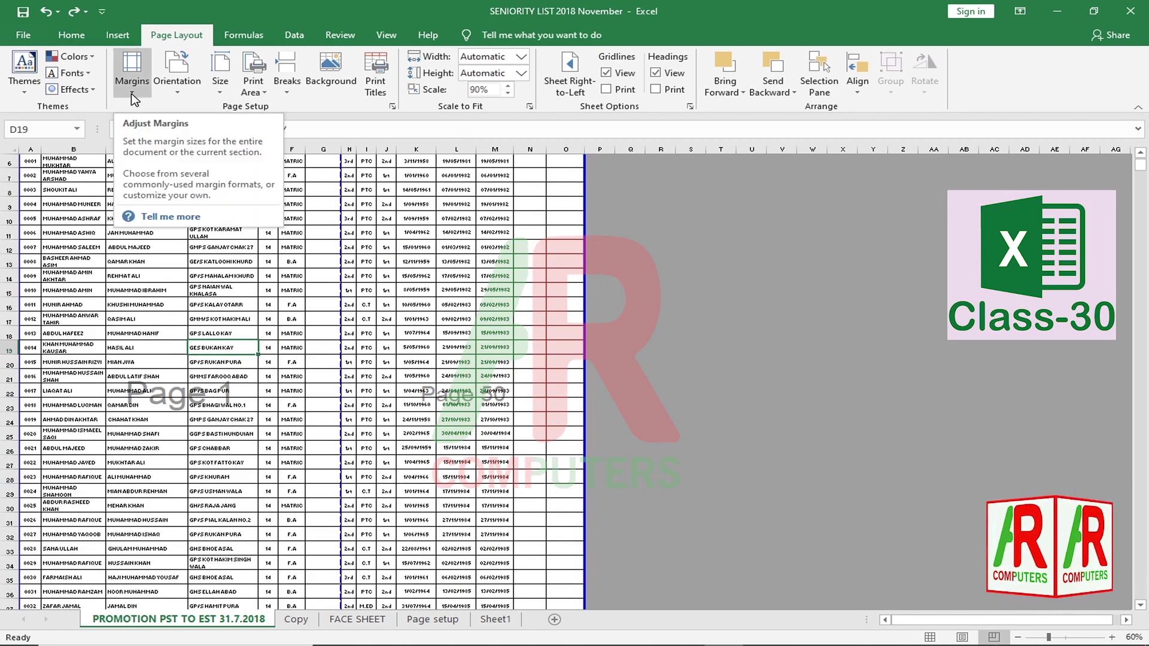
Check the print preview of the portrait layout with the original page breaks
{"action": "left_click", "coordinate": [155, 277]}
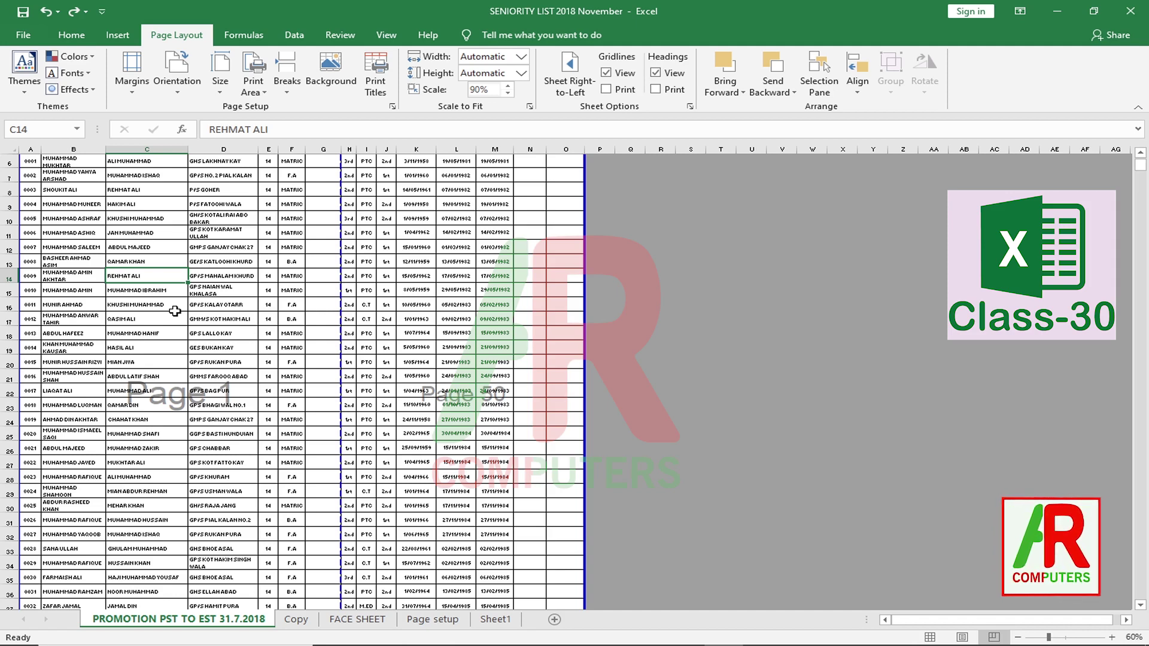
{"action": "key", "text": "ctrl+p"}
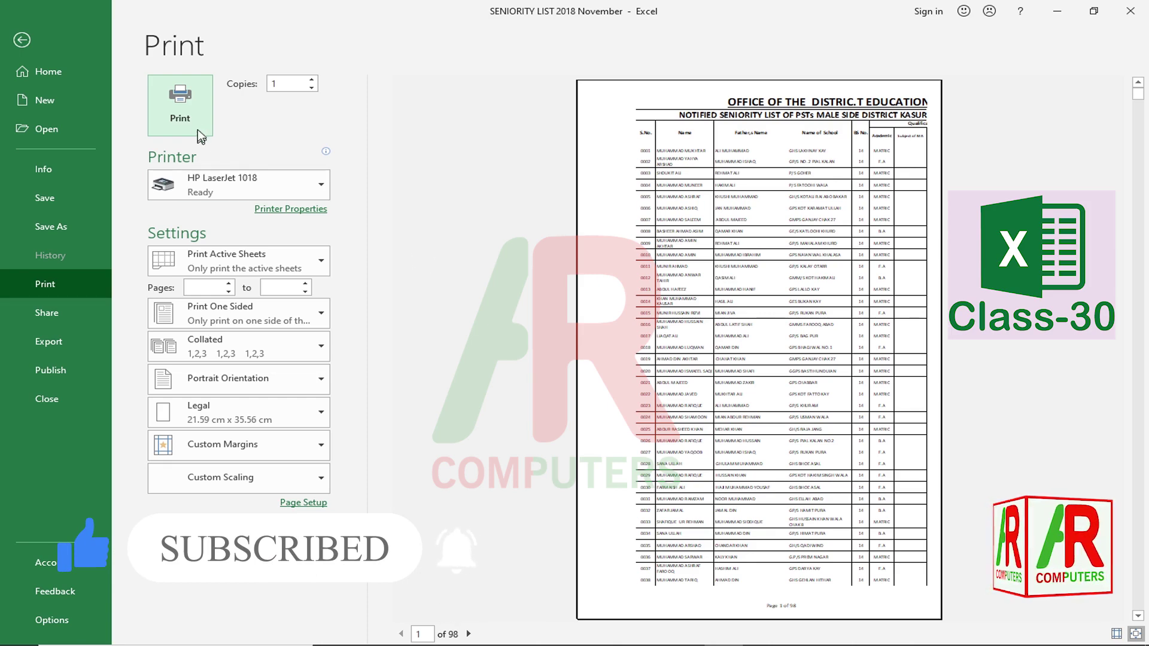
{"action": "left_click", "coordinate": [18, 41]}
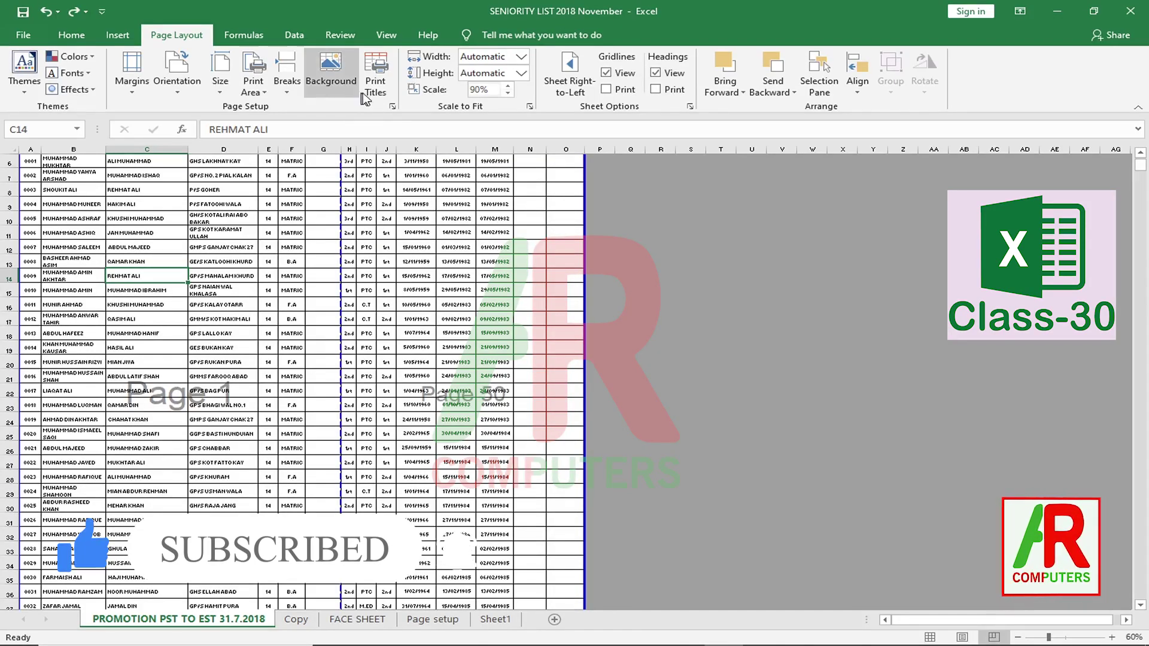
Review the page and margin settings in Page Setup, and close it without changes
{"action": "left_click", "coordinate": [392, 106]}
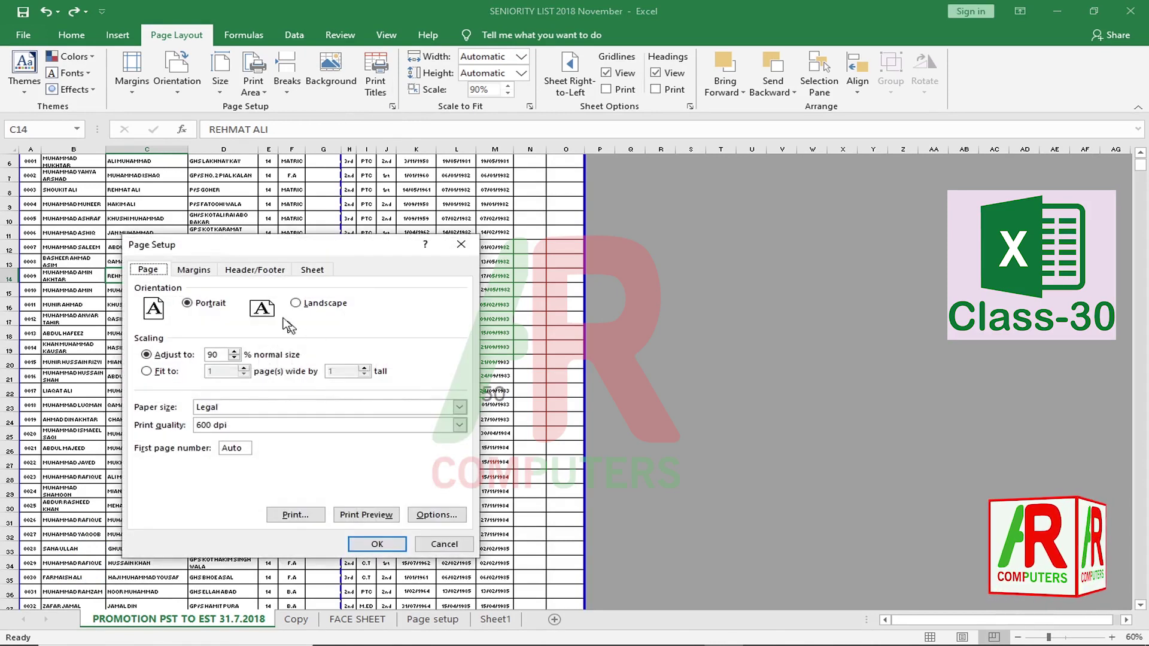
{"action": "left_click_drag", "start_coordinate": [275, 250], "coordinate": [305, 226]}
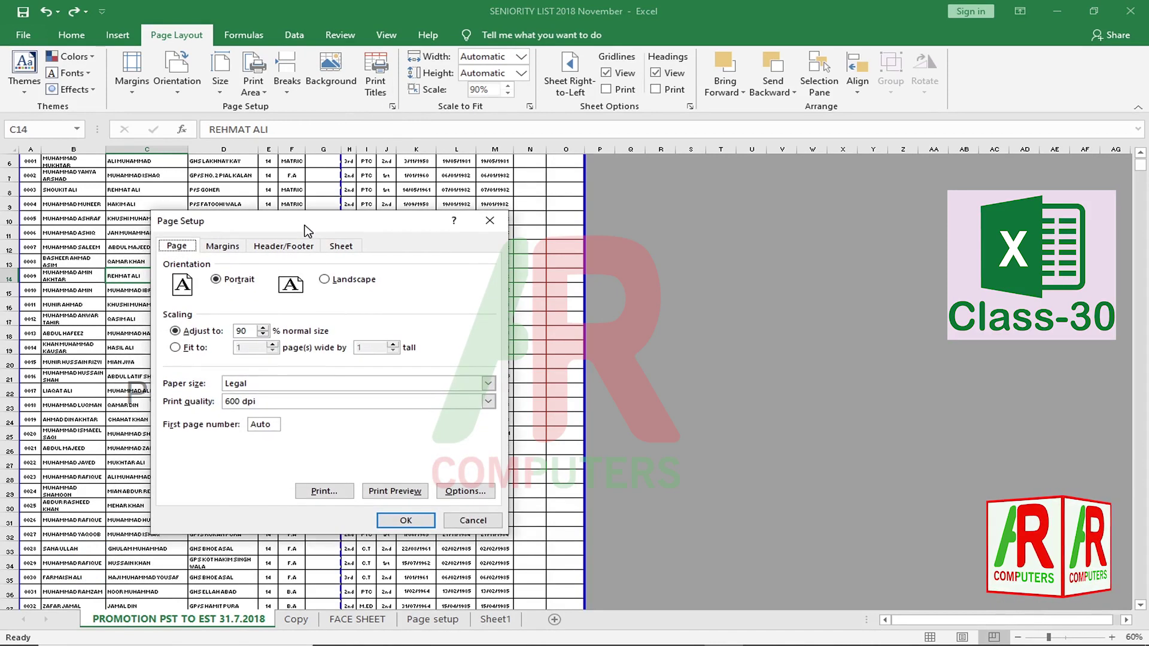
{"action": "left_click", "coordinate": [221, 250]}
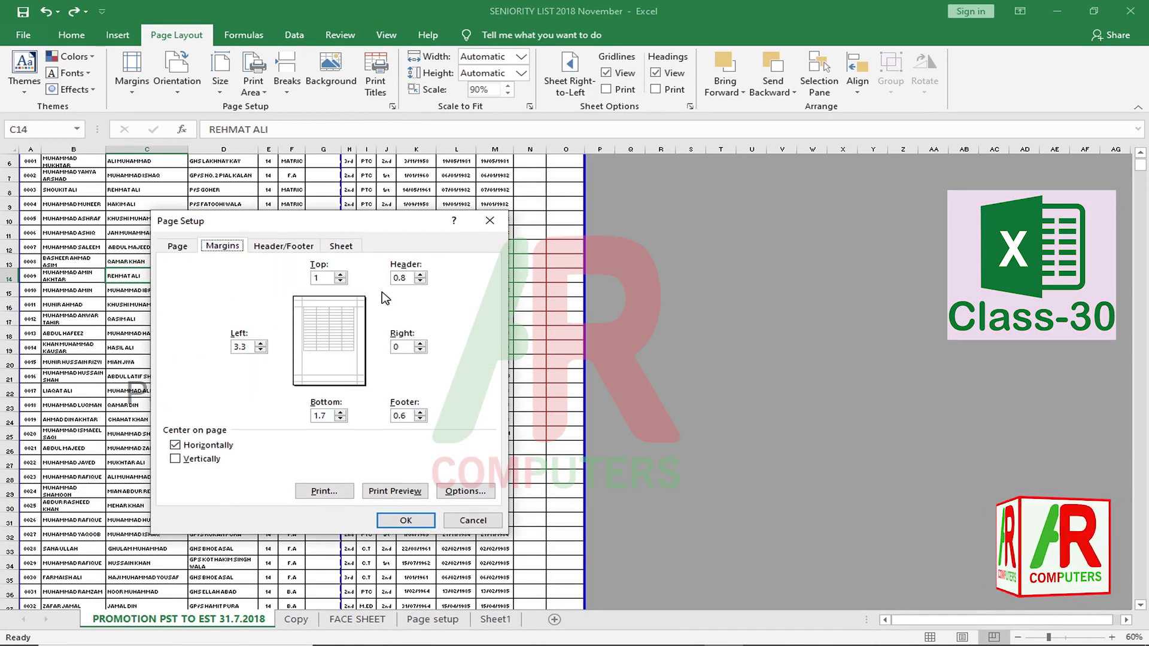
{"action": "left_click", "coordinate": [474, 520]}
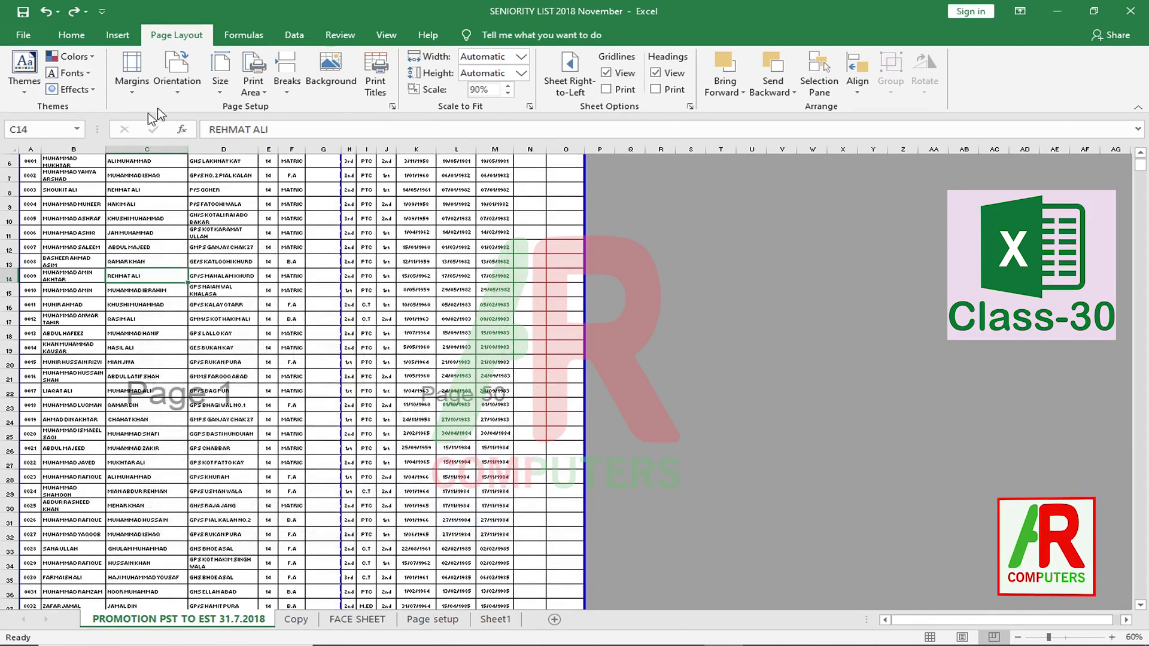
Review the preset margin choices and select Custom Margins for the seniority list
{"action": "left_click", "coordinate": [128, 92]}
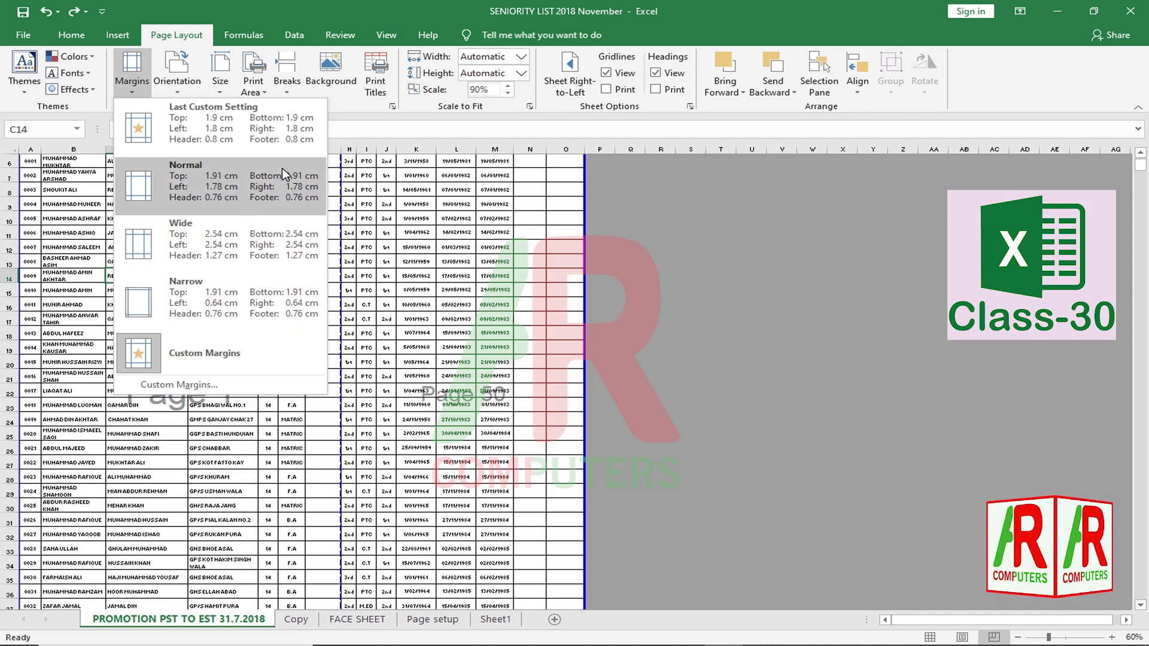
{"action": "left_click", "coordinate": [204, 357]}
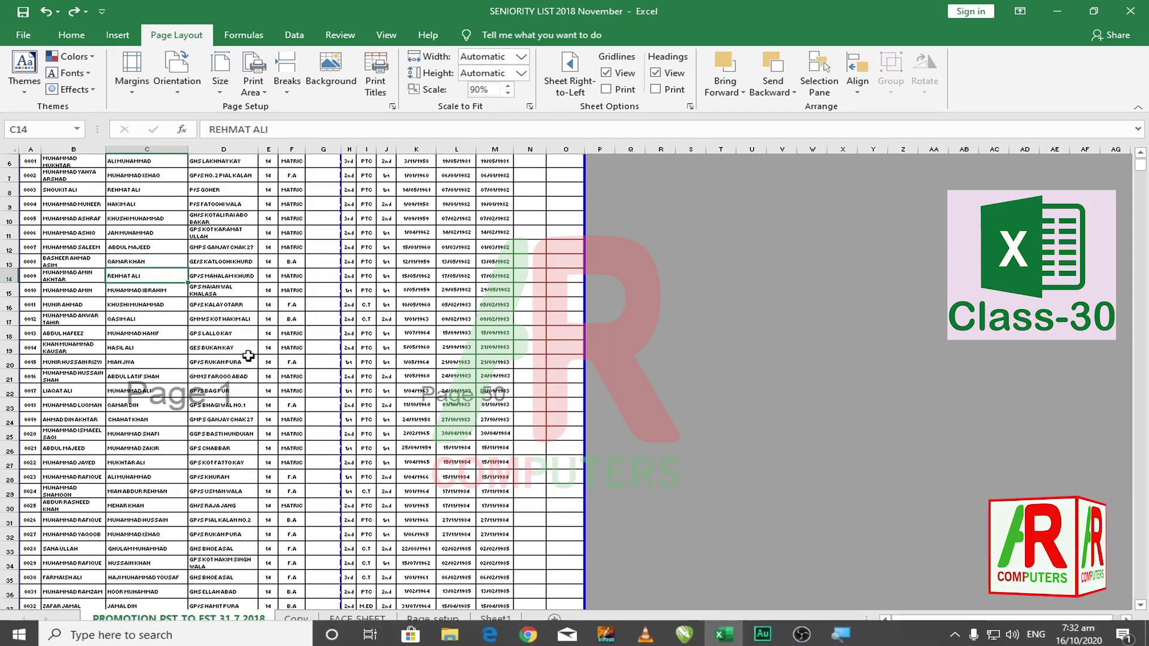
{"action": "left_click", "coordinate": [243, 348]}
Open the custom margin settings and examine the top and bottom margin values
{"action": "left_click", "coordinate": [125, 93]}
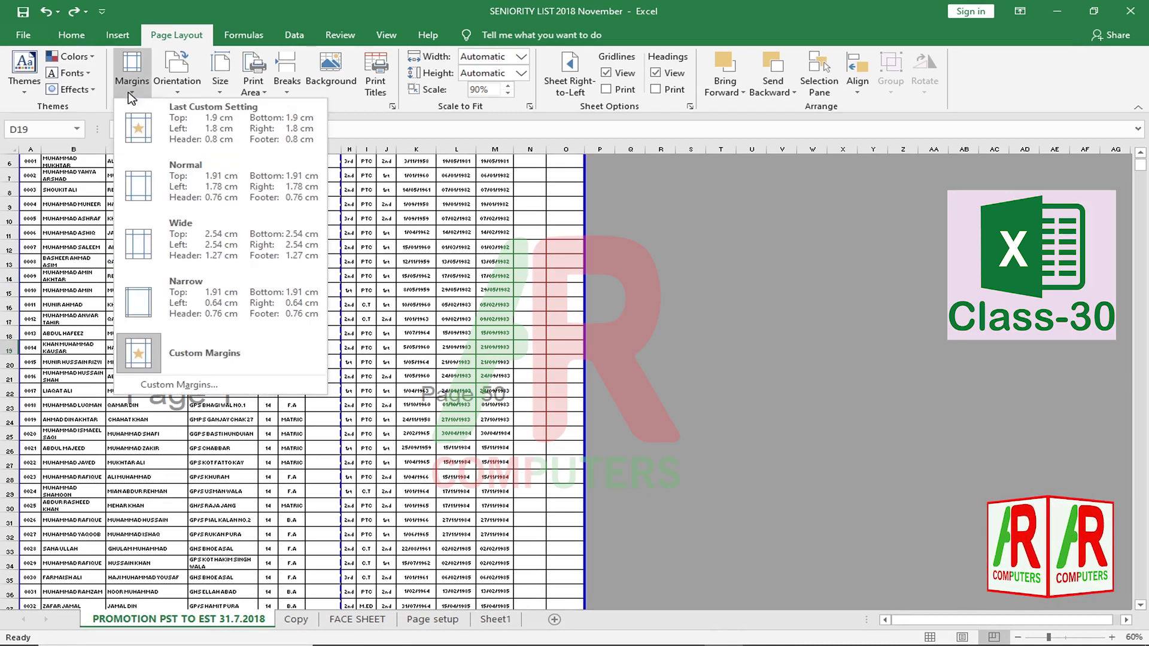
{"action": "left_click", "coordinate": [183, 388]}
{"action": "left_click_drag", "start_coordinate": [310, 231], "coordinate": [259, 189]}
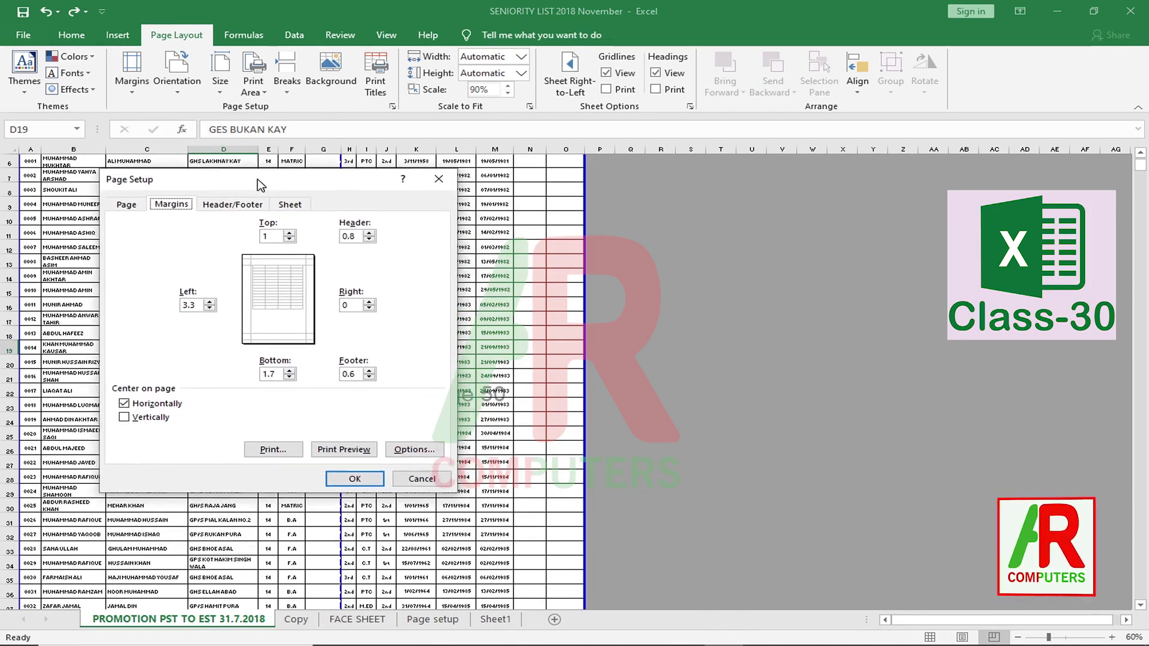
{"action": "left_click", "coordinate": [284, 238]}
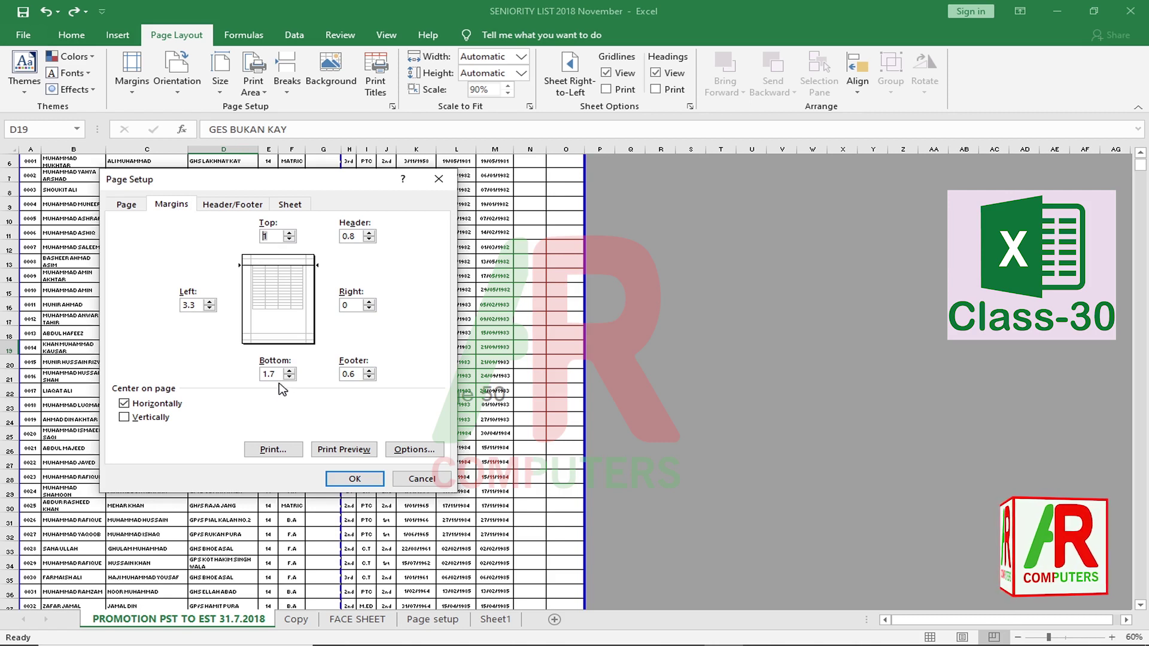
{"action": "left_click_drag", "start_coordinate": [281, 376], "coordinate": [254, 377]}
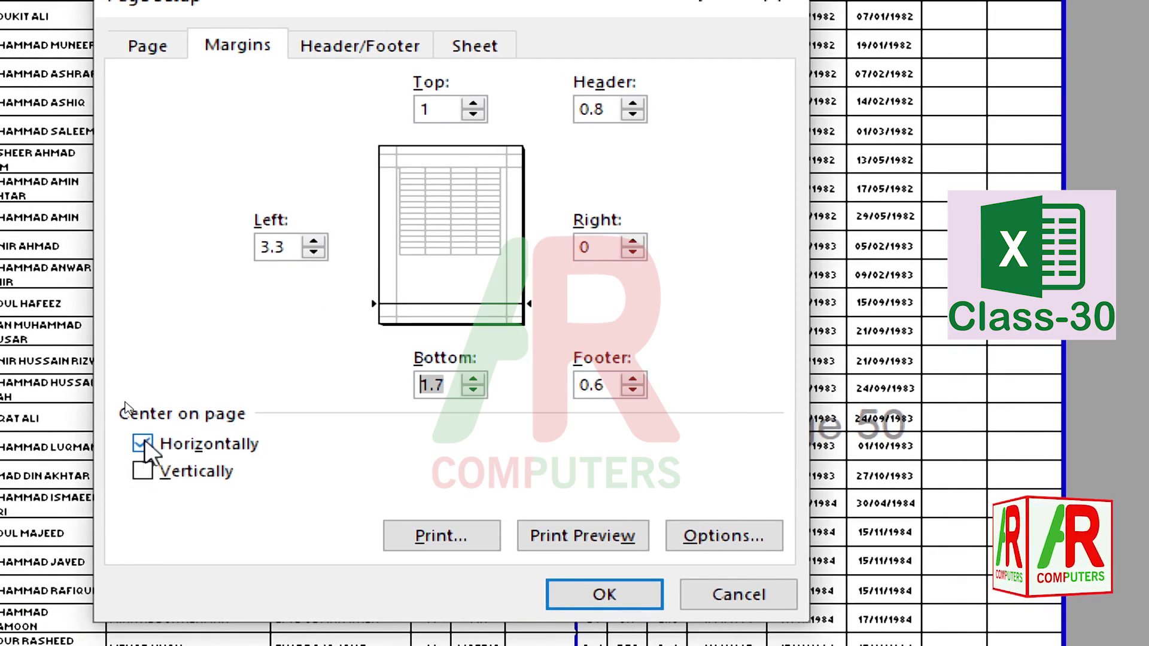
Try centring on the page with horizontal centring off and with vertical centring on, restoring each option after checking the sample page
{"action": "left_click", "coordinate": [143, 444]}
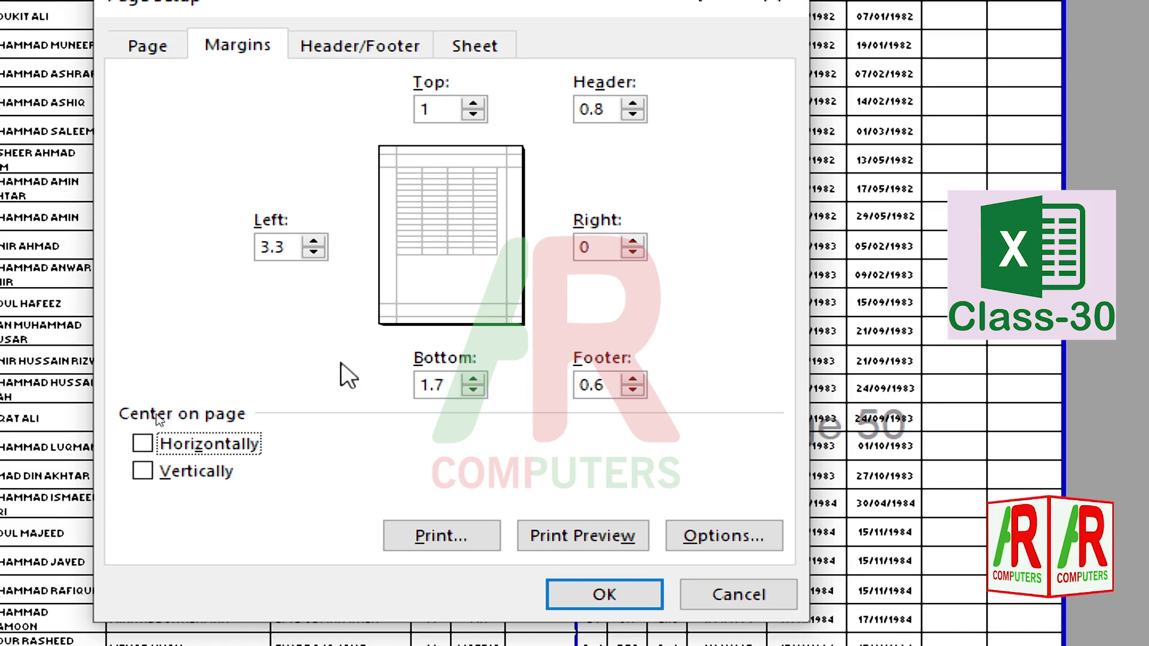
{"action": "left_click", "coordinate": [143, 444]}
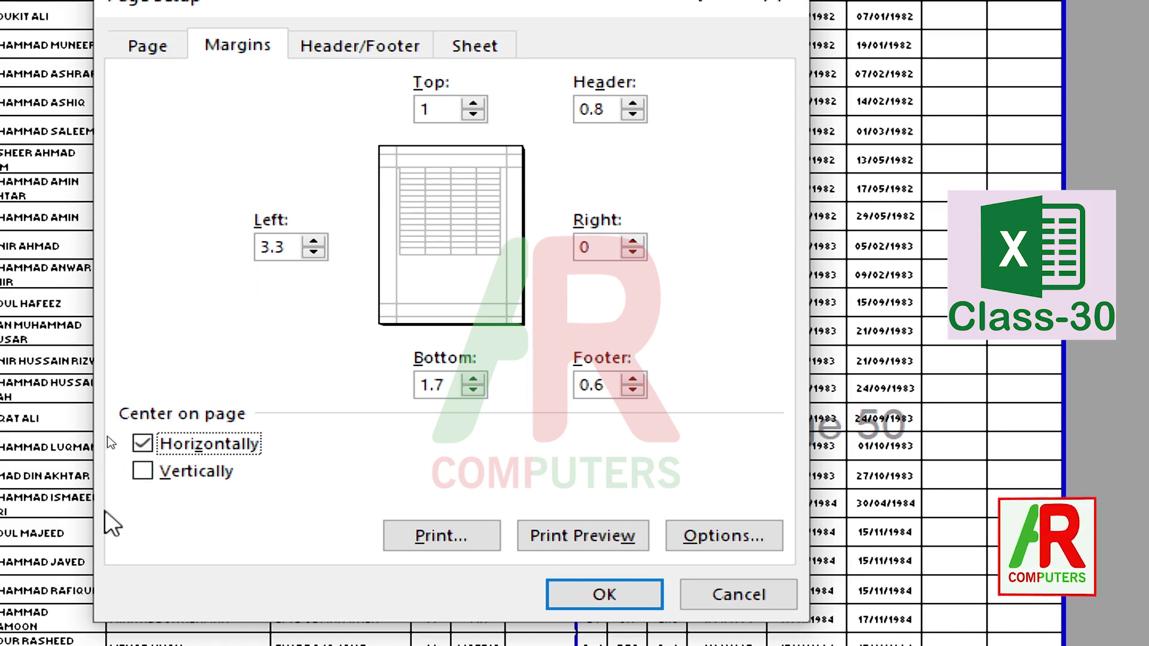
{"action": "left_click", "coordinate": [143, 471]}
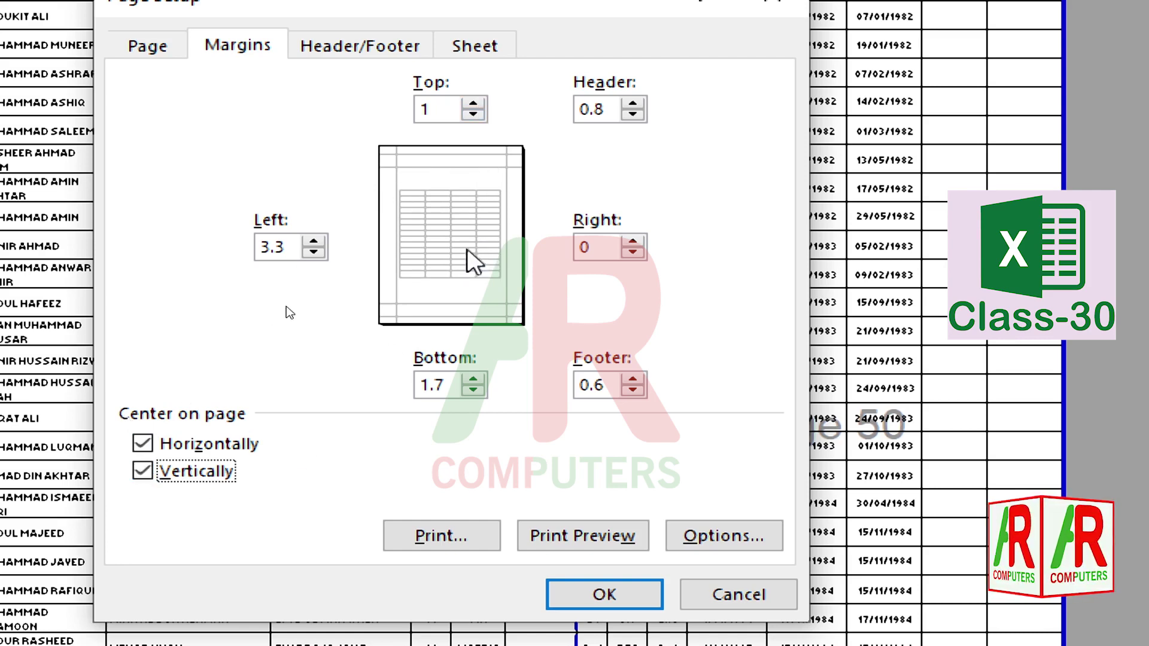
{"action": "left_click", "coordinate": [143, 473]}
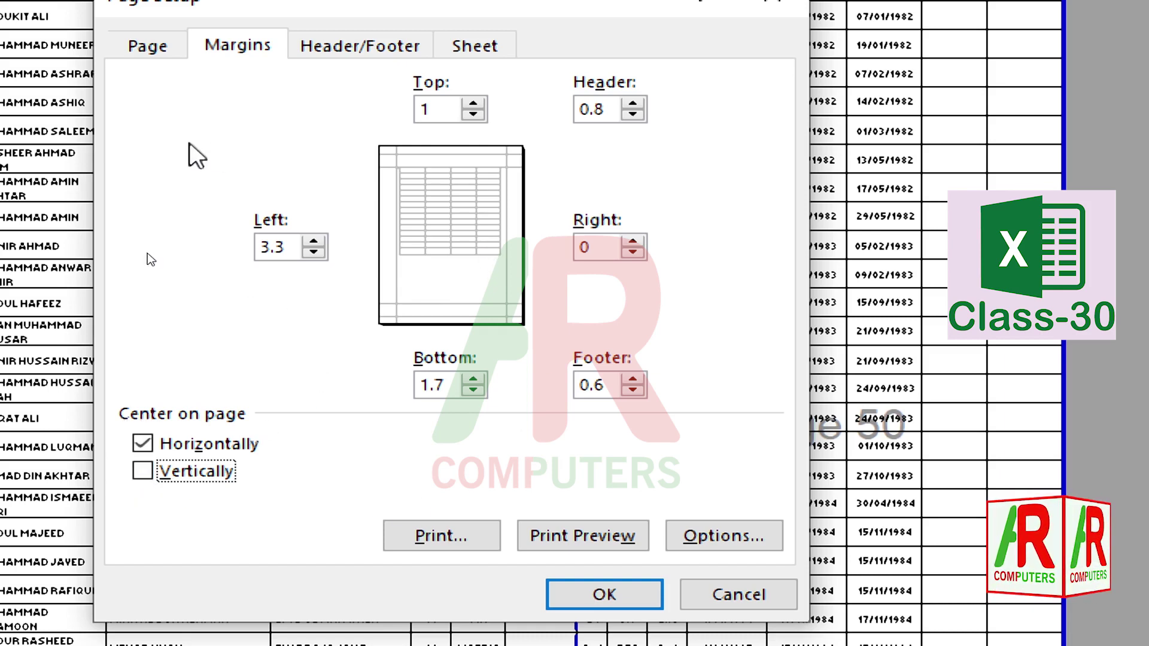
Check the available paper sizes in the page settings, keep Legal, and return to the margin settings
{"action": "left_click", "coordinate": [152, 49]}
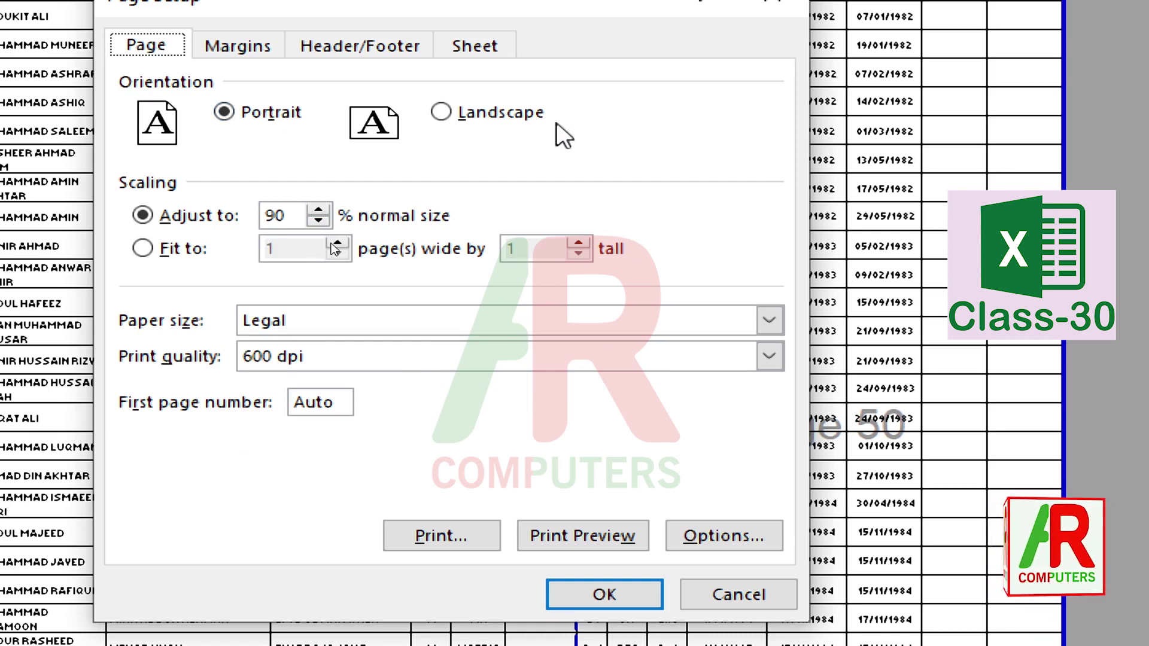
{"action": "left_click", "coordinate": [319, 321]}
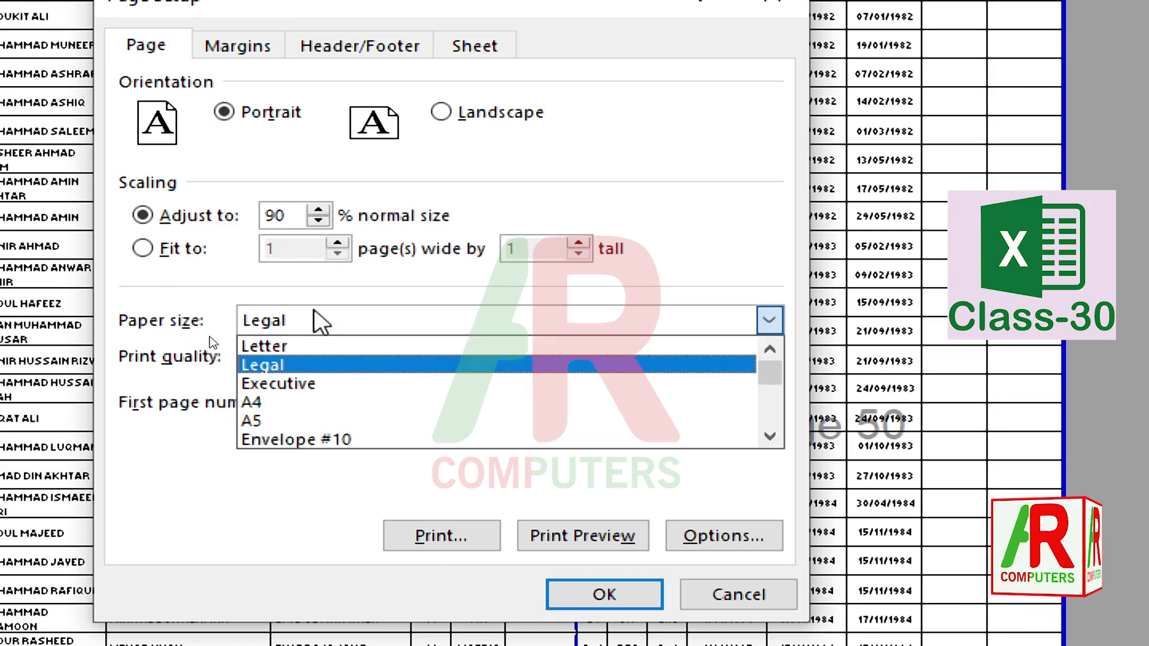
{"action": "left_click", "coordinate": [322, 318]}
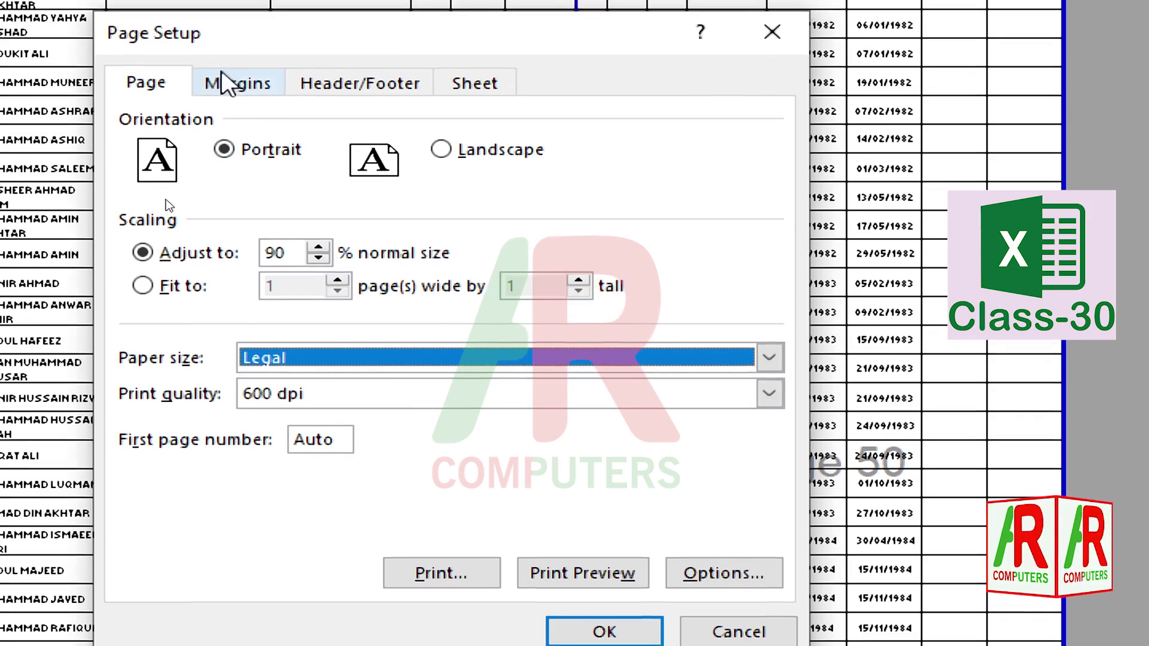
{"action": "left_click", "coordinate": [224, 81]}
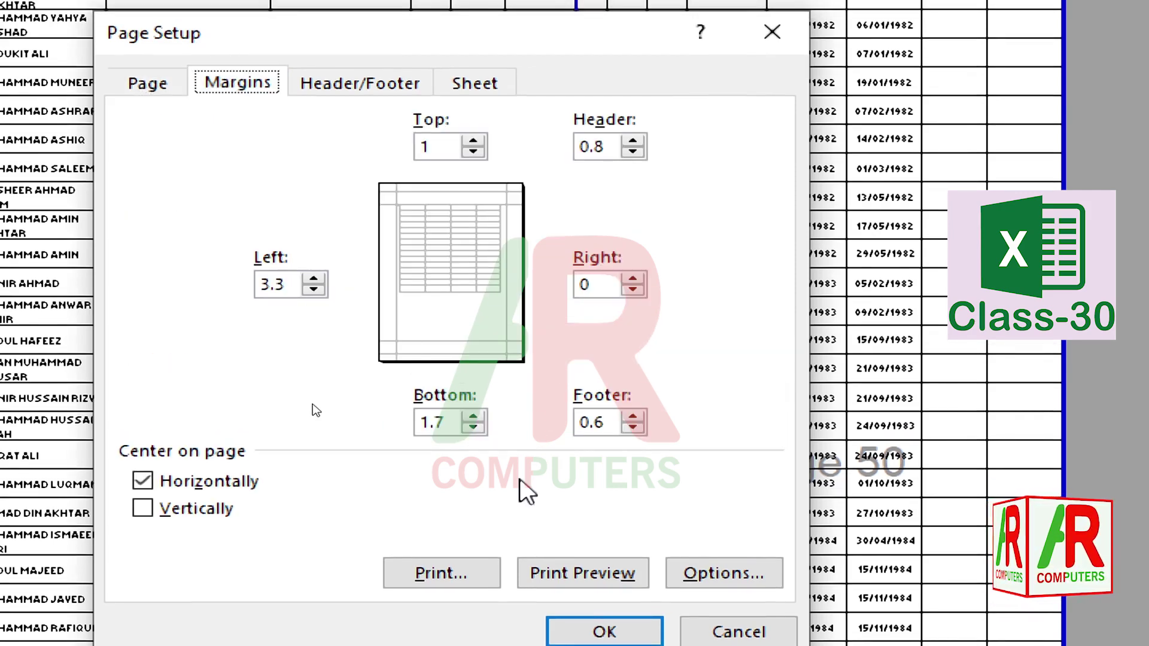
Examine the header and footer settings, including the list of preset footers
{"action": "left_click", "coordinate": [389, 95]}
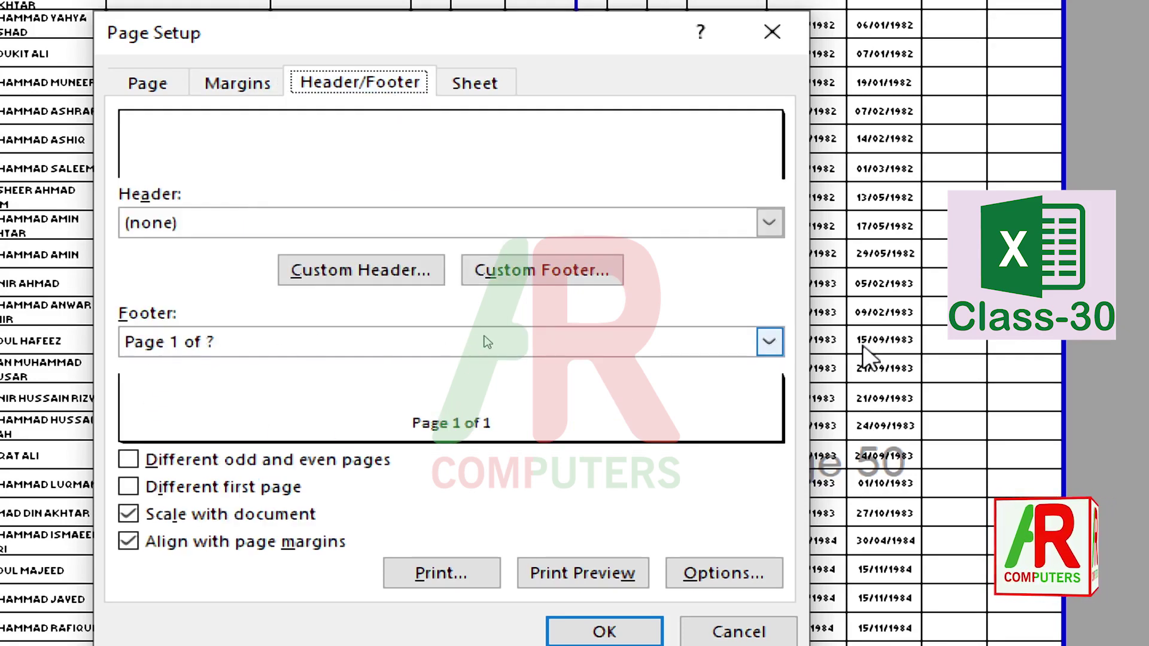
{"action": "left_click", "coordinate": [768, 341]}
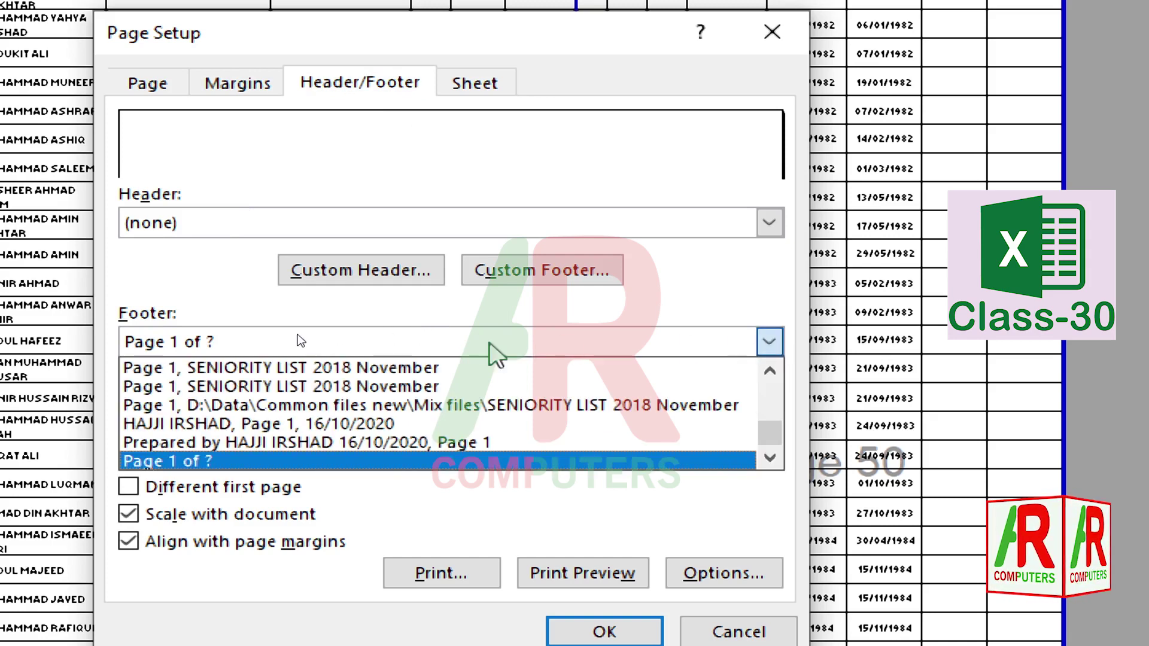
{"action": "left_click", "coordinate": [551, 343]}
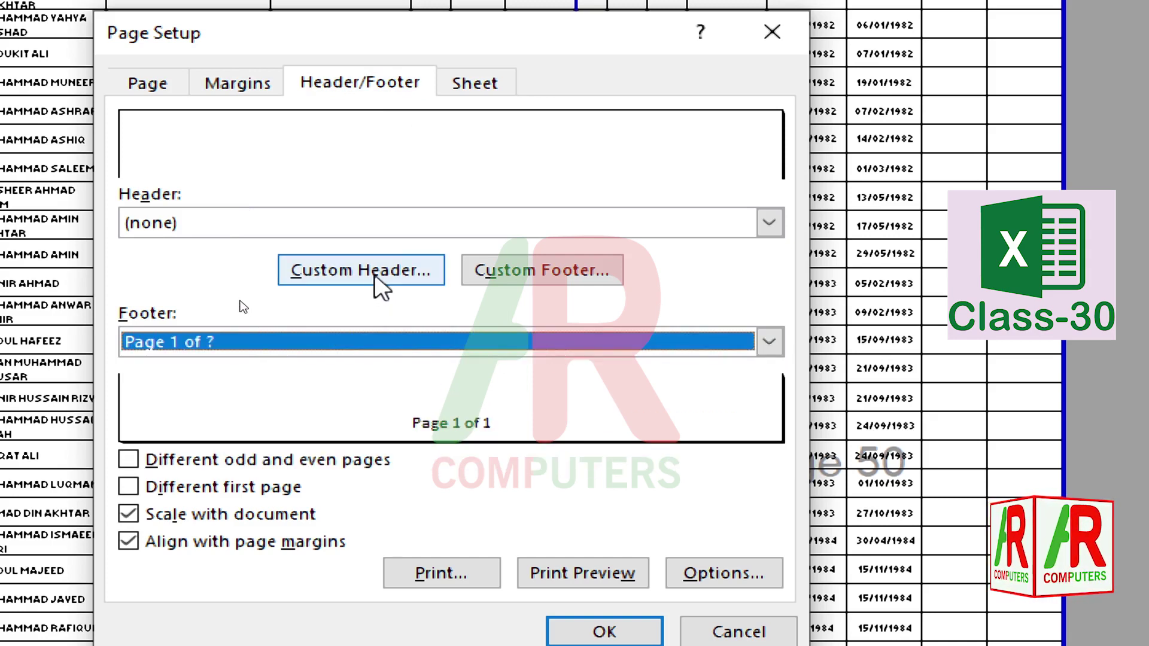
Customize the footer with the total page count in the left section, an added page number in the center and the time in the right section
{"action": "left_click", "coordinate": [526, 273]}
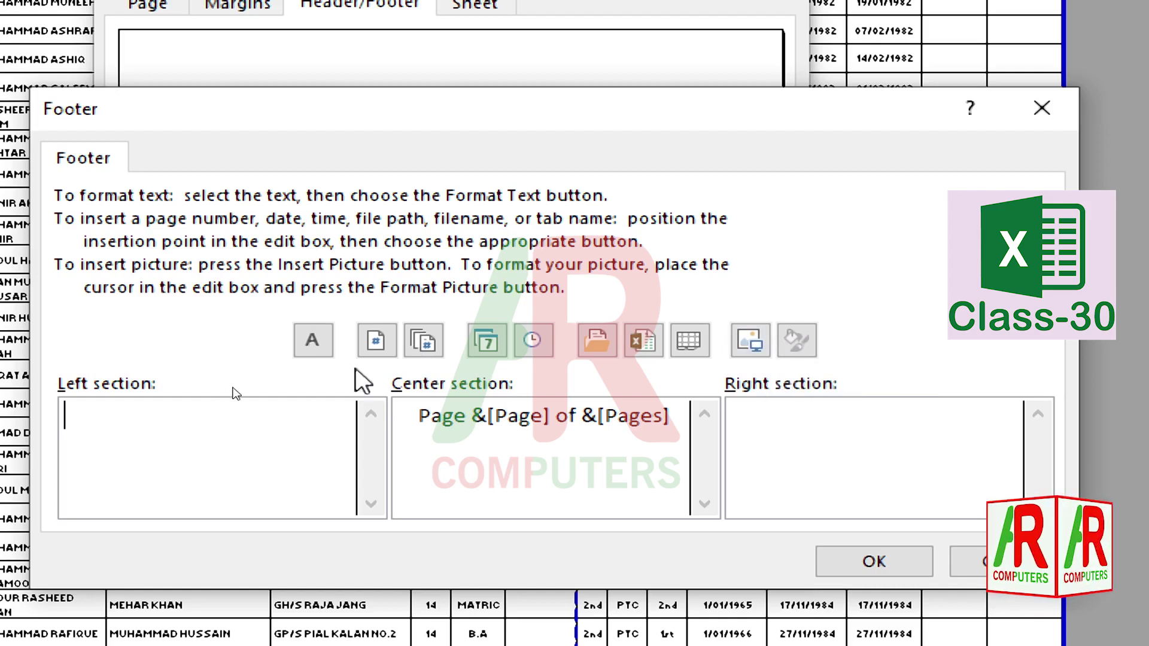
{"action": "left_click", "coordinate": [423, 342]}
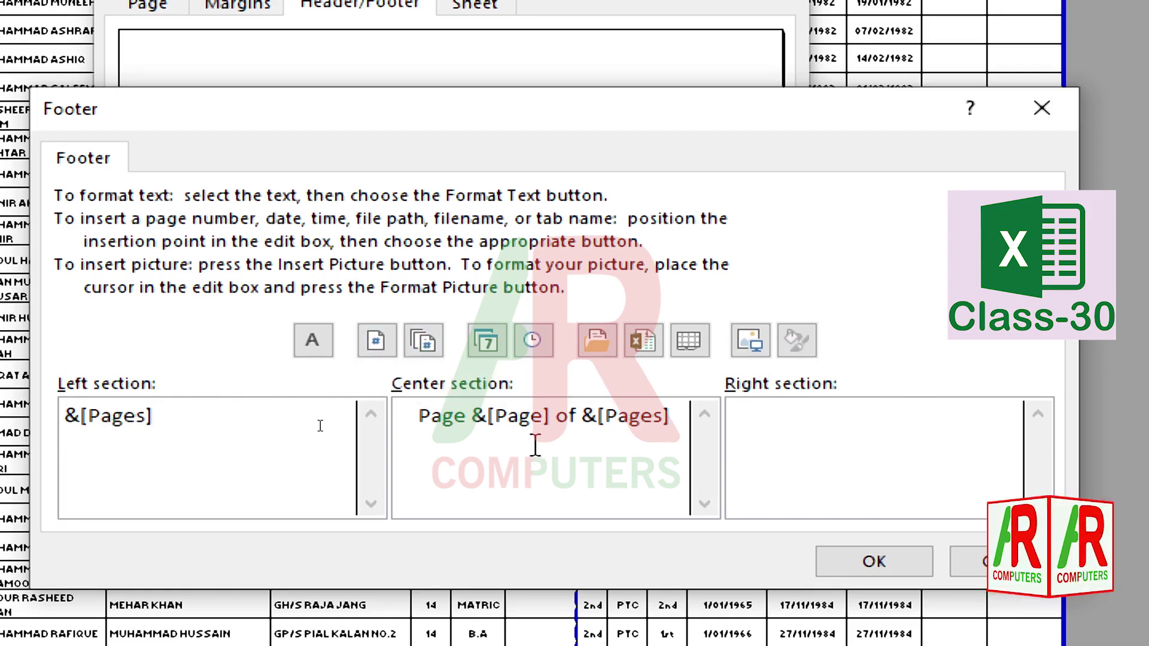
{"action": "left_click", "coordinate": [597, 442]}
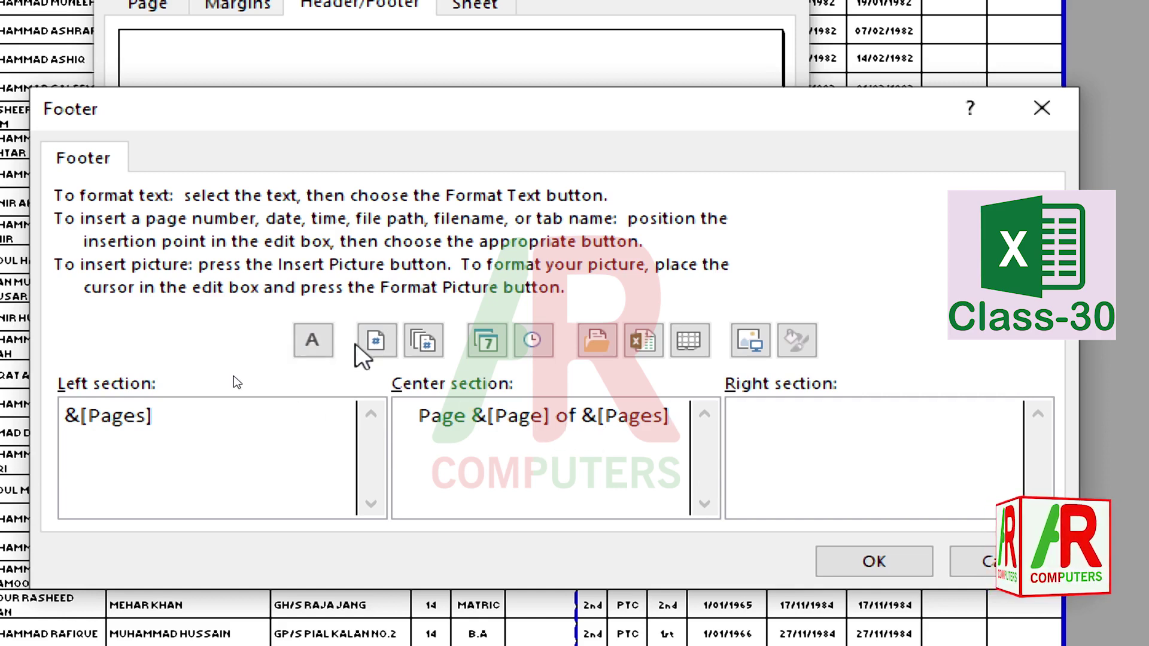
{"action": "left_click", "coordinate": [378, 350]}
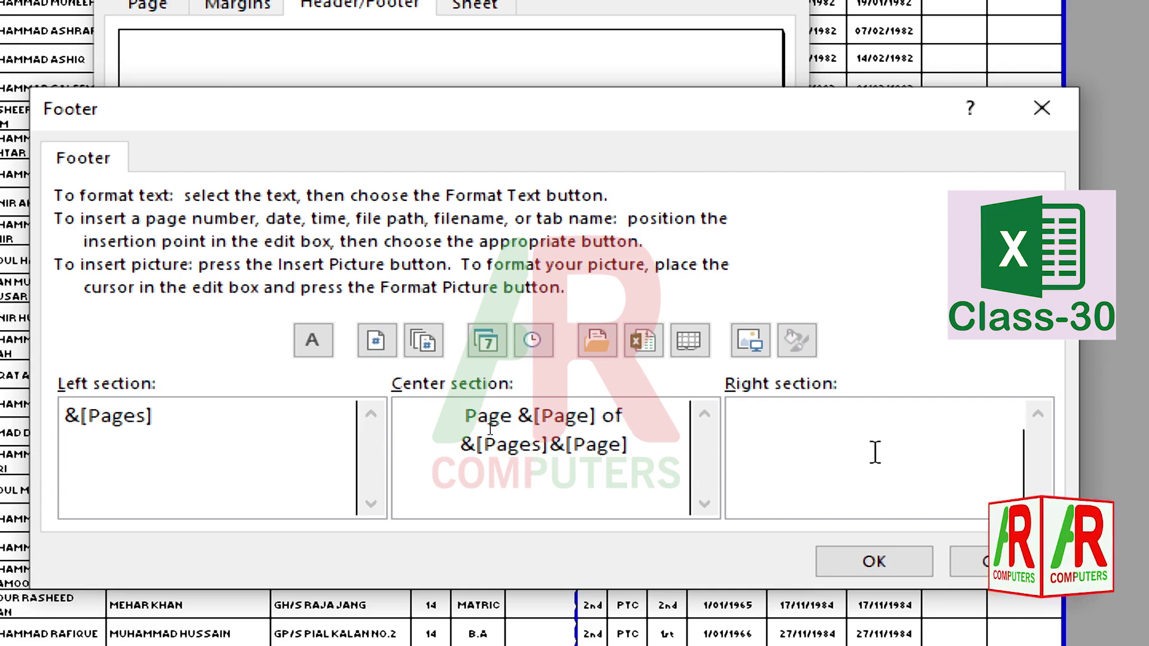
{"action": "left_click", "coordinate": [535, 347]}
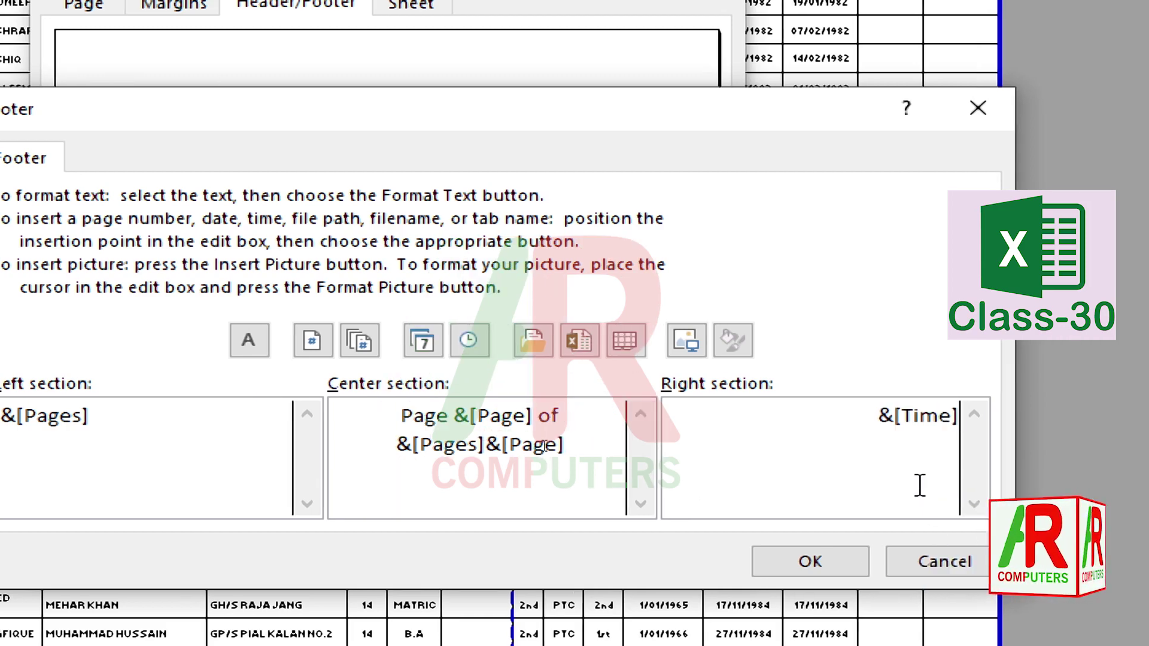
{"action": "left_click", "coordinate": [808, 561]}
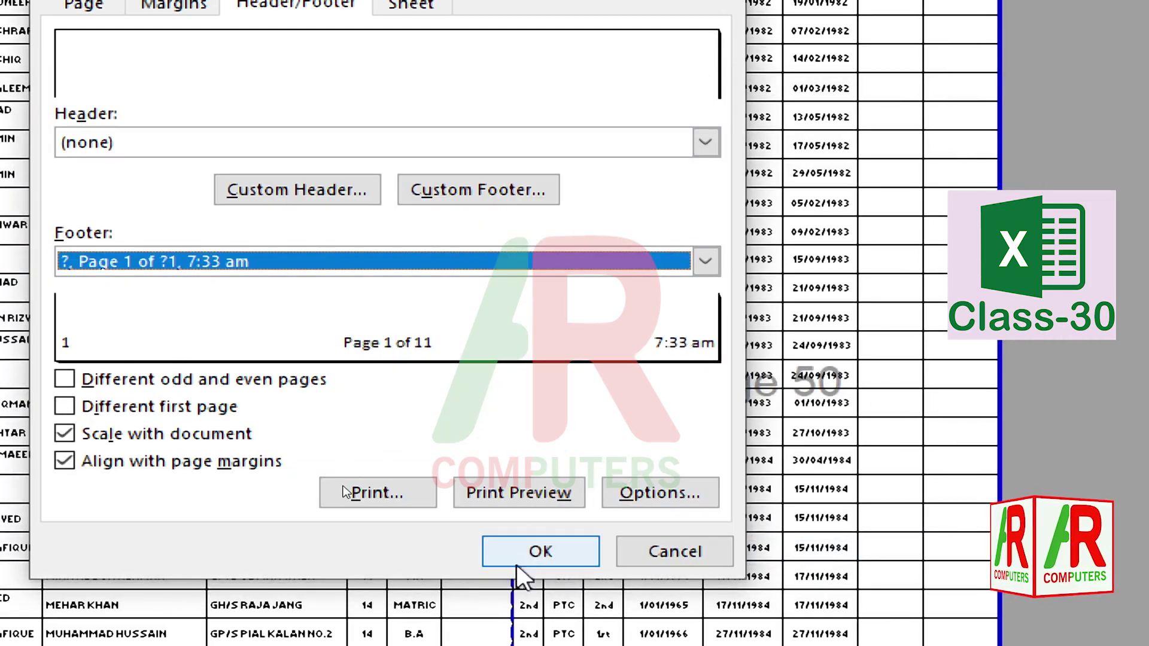
{"action": "left_click", "coordinate": [526, 548]}
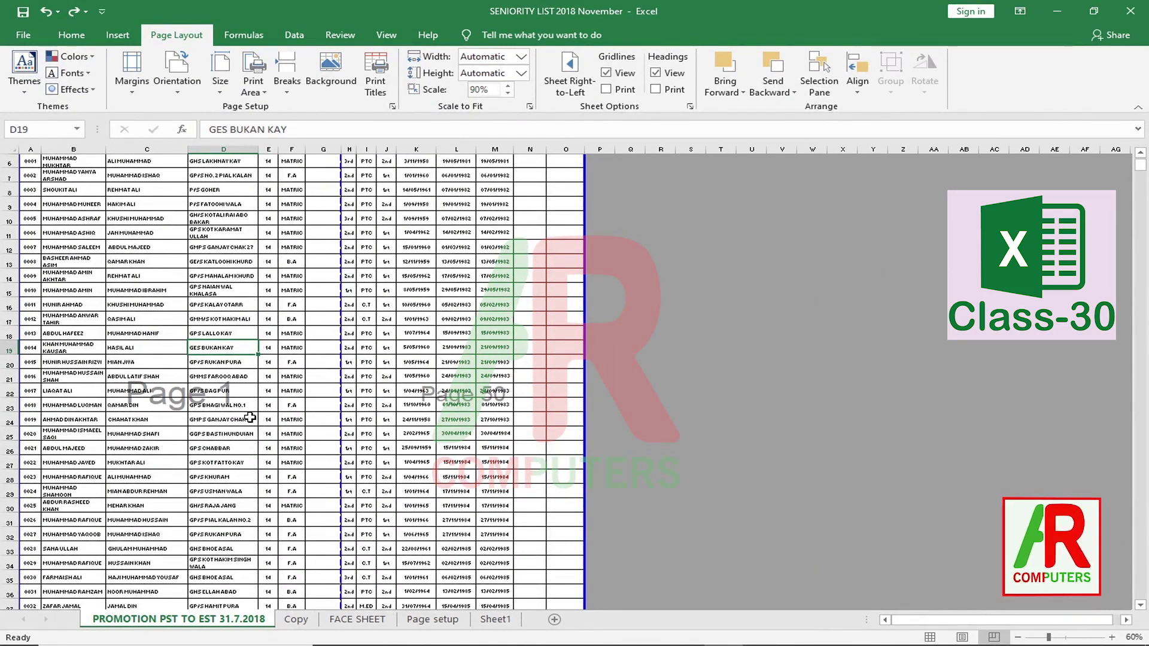
Check the custom footer in the print preview across pages 1 to 4, and return to the worksheet
{"action": "key", "text": "ctrl+p"}
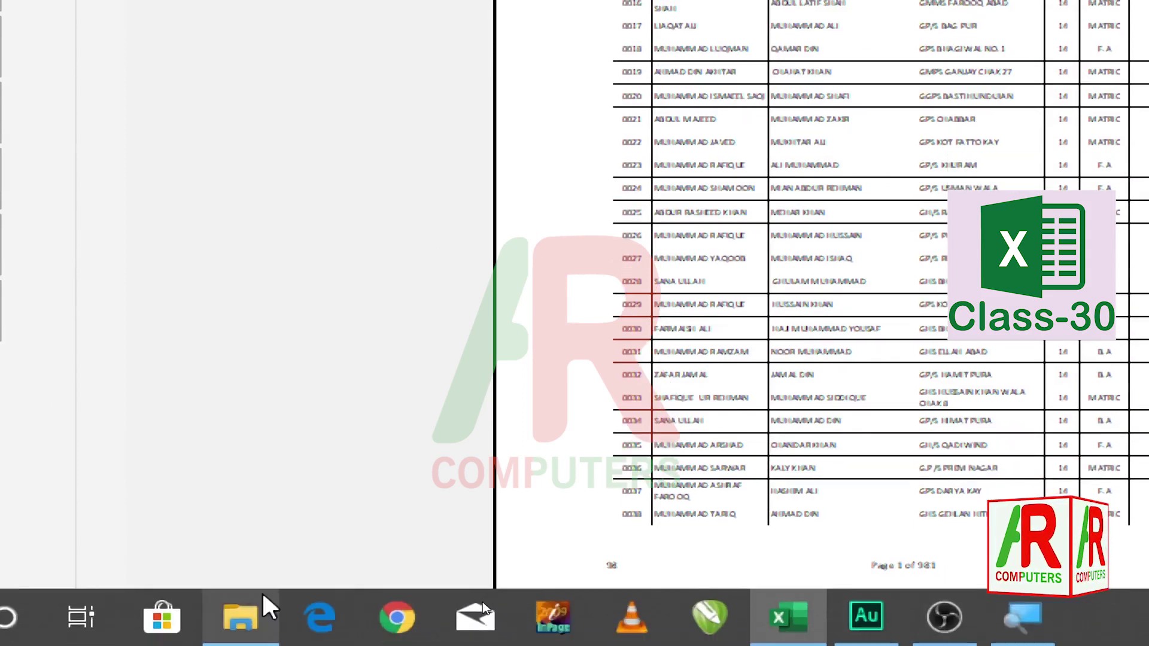
{"action": "left_click", "coordinate": [278, 622]}
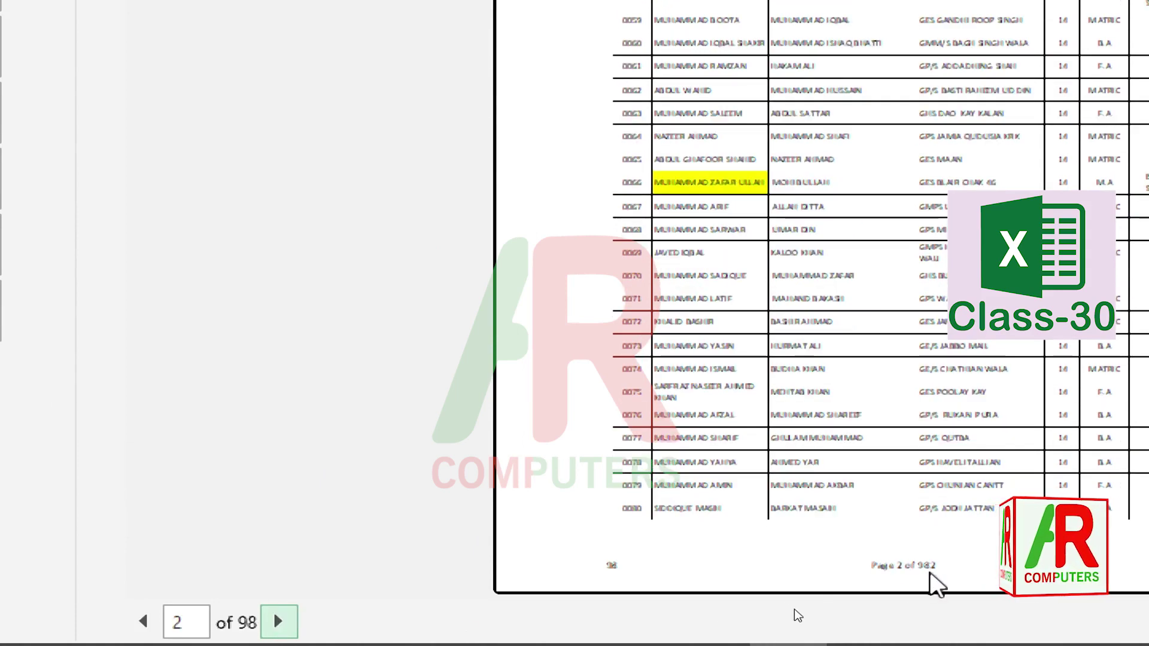
{"action": "left_click", "coordinate": [278, 622]}
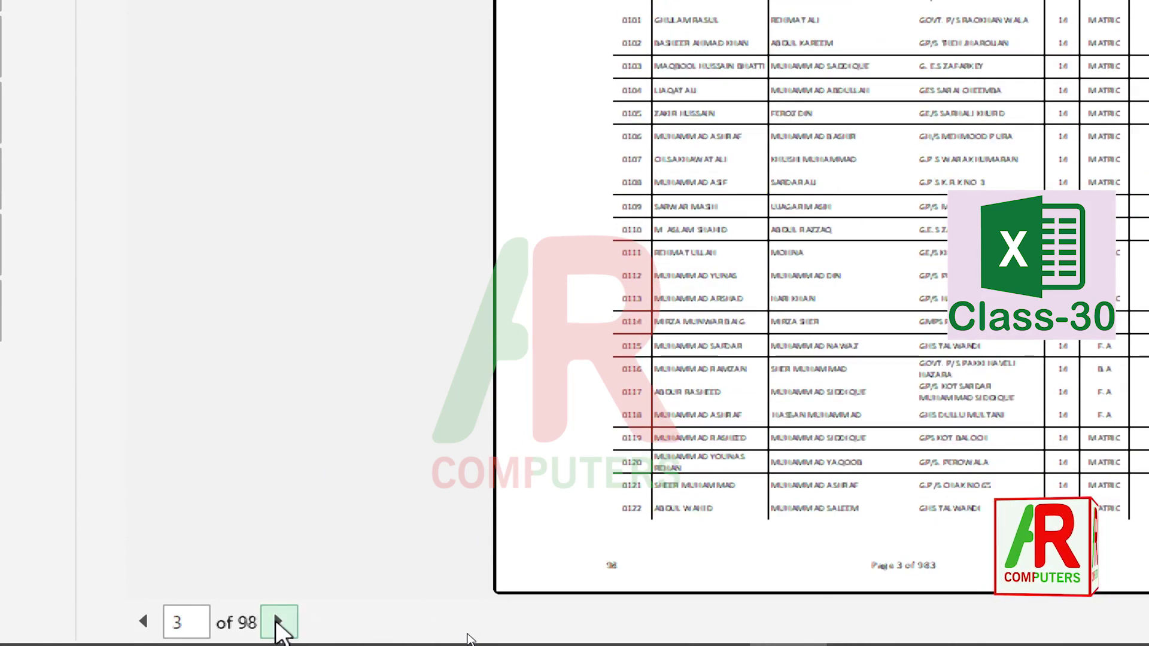
{"action": "left_click", "coordinate": [278, 623]}
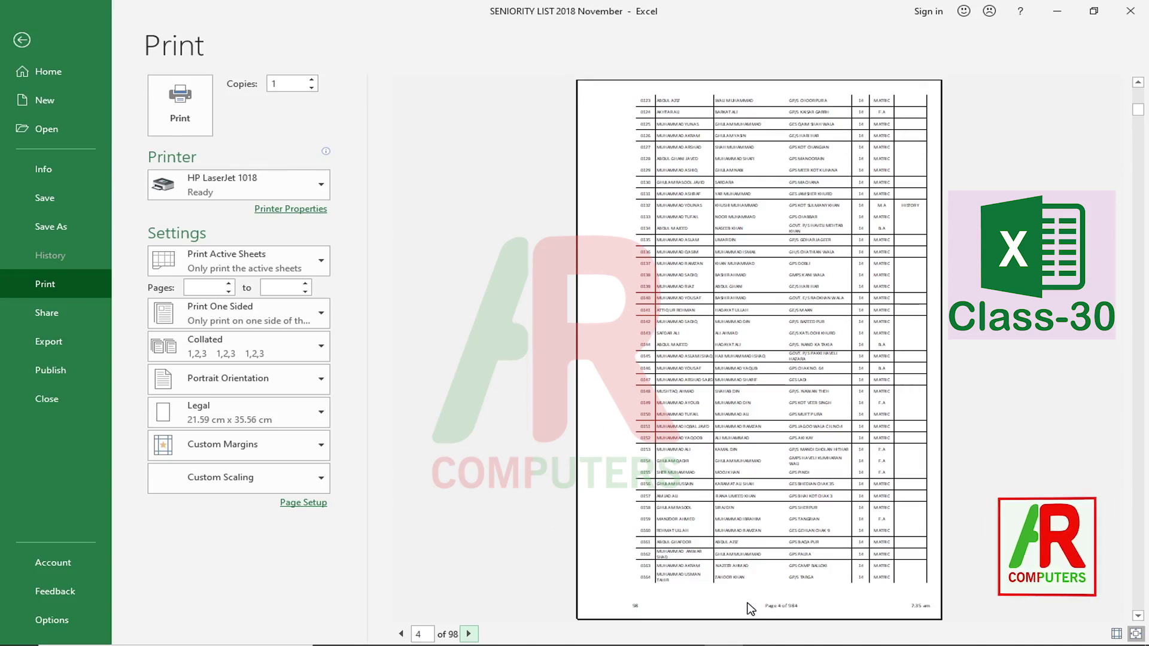
{"action": "left_click", "coordinate": [23, 39]}
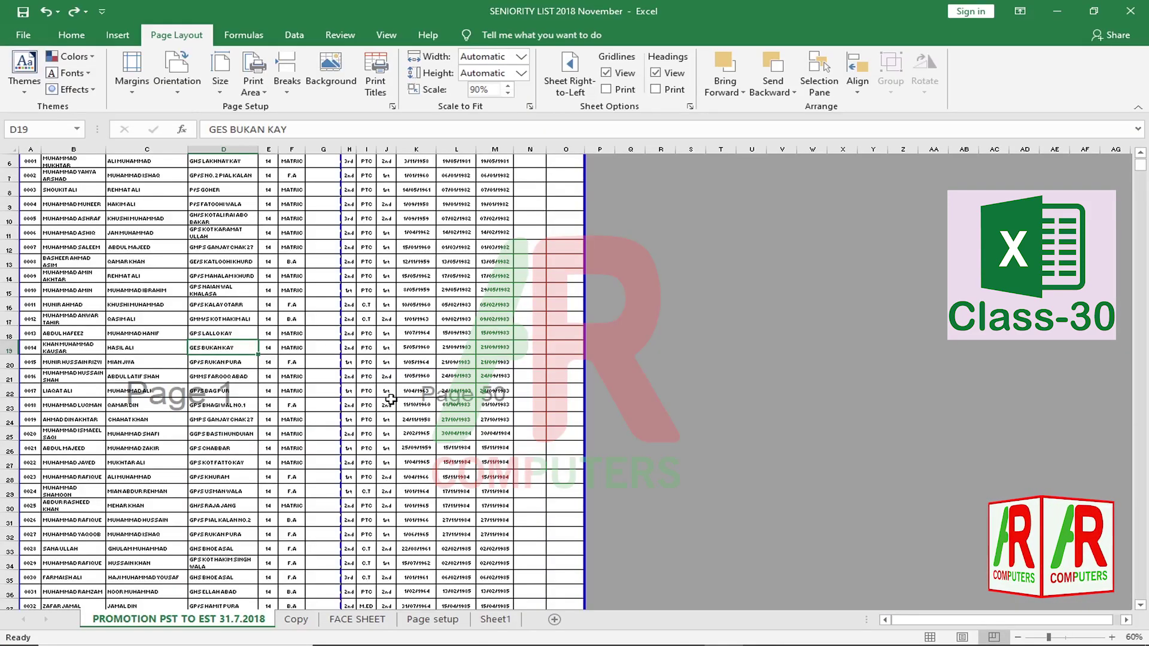
Set the page orientation of the seniority list to Landscape
{"action": "left_click", "coordinate": [390, 401]}
{"action": "scroll", "coordinate": [395, 389], "scroll_direction": "up", "scroll_amount": 2}
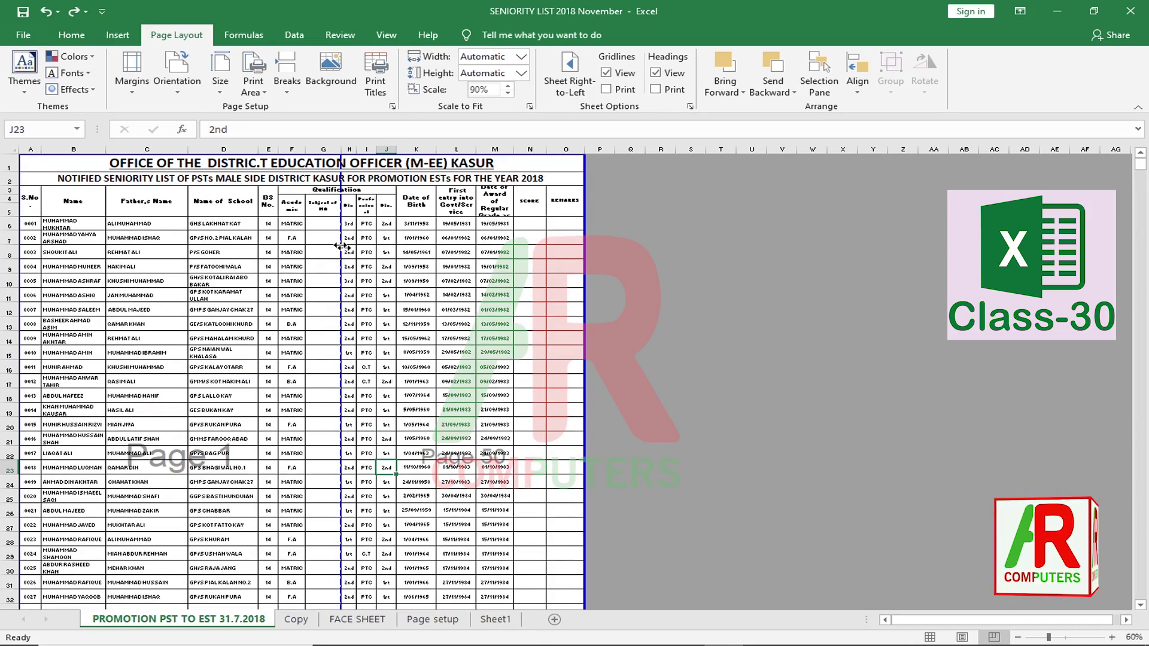
{"action": "left_click", "coordinate": [177, 84]}
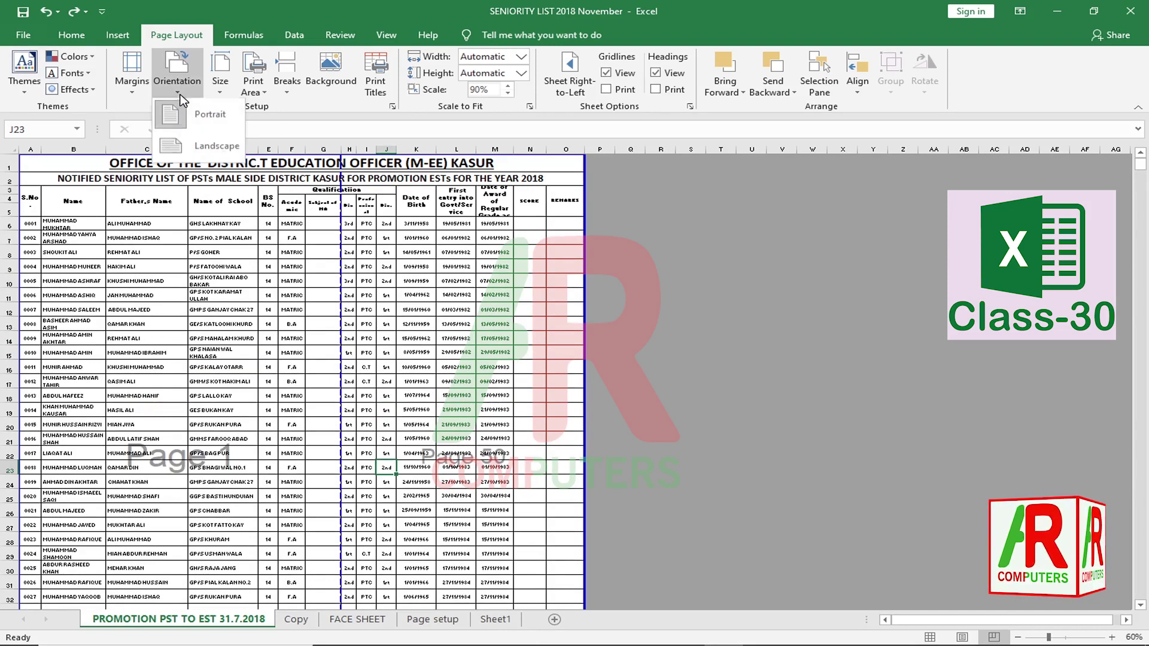
{"action": "left_click", "coordinate": [192, 148]}
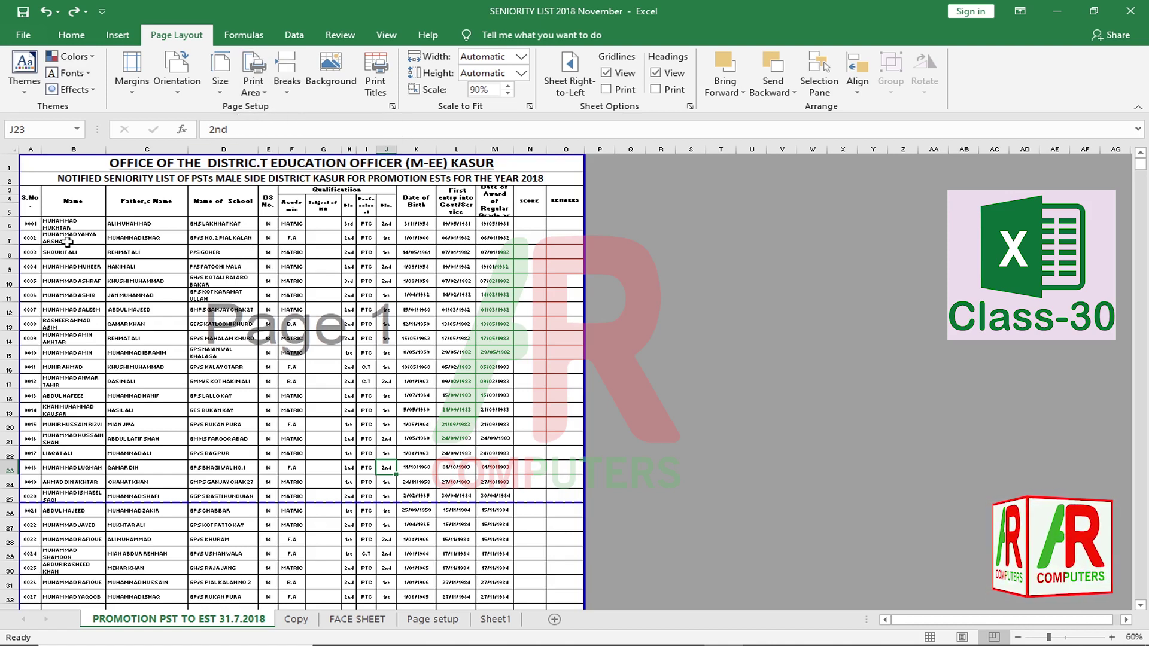
Review the first page's columns and rows on the sheet, check the landscape layout in the print preview, and return to the worksheet
{"action": "left_click_drag", "start_coordinate": [26, 225], "coordinate": [551, 451]}
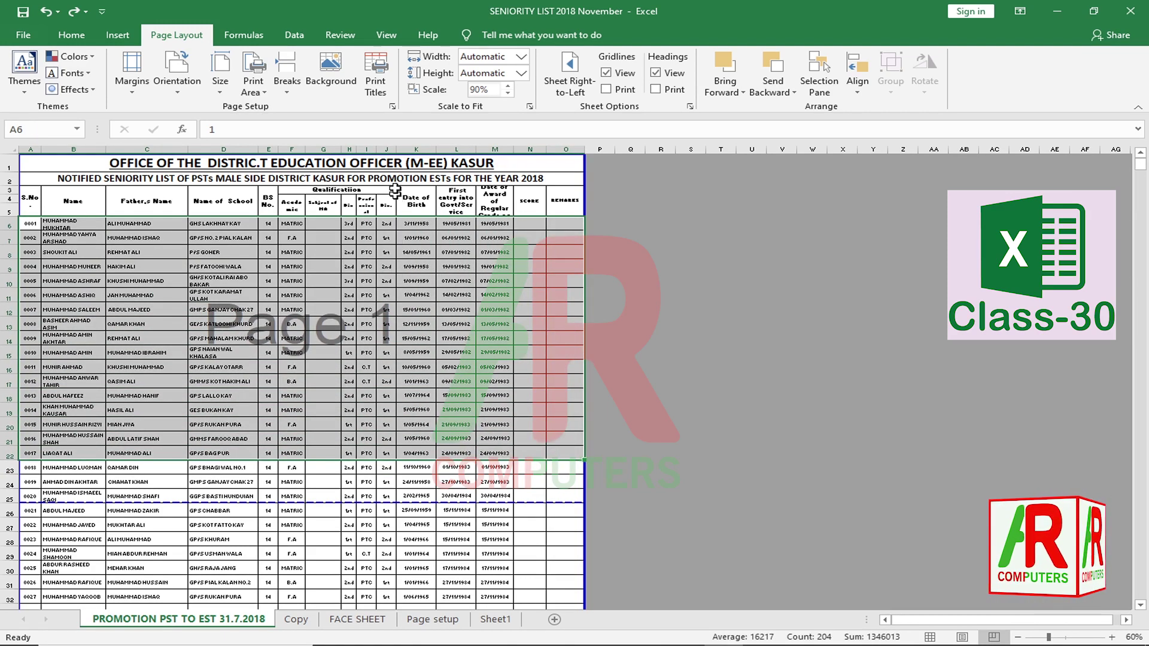
{"action": "left_click_drag", "start_coordinate": [394, 163], "coordinate": [392, 278]}
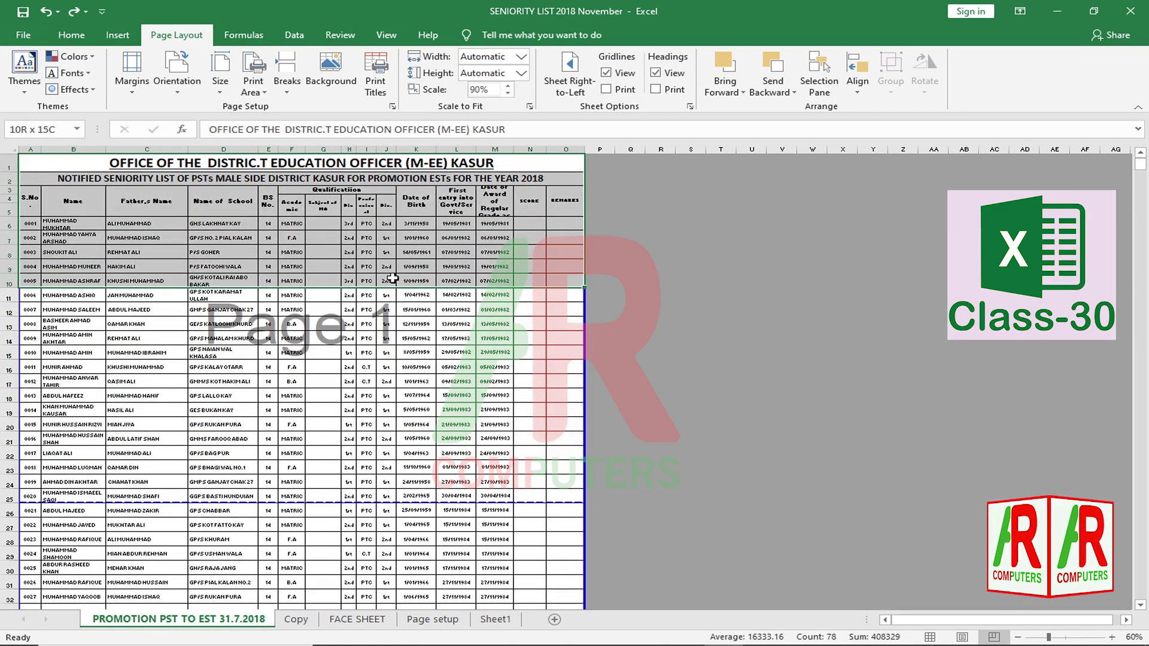
{"action": "left_click", "coordinate": [407, 376]}
{"action": "key", "text": "ctrl+p"}
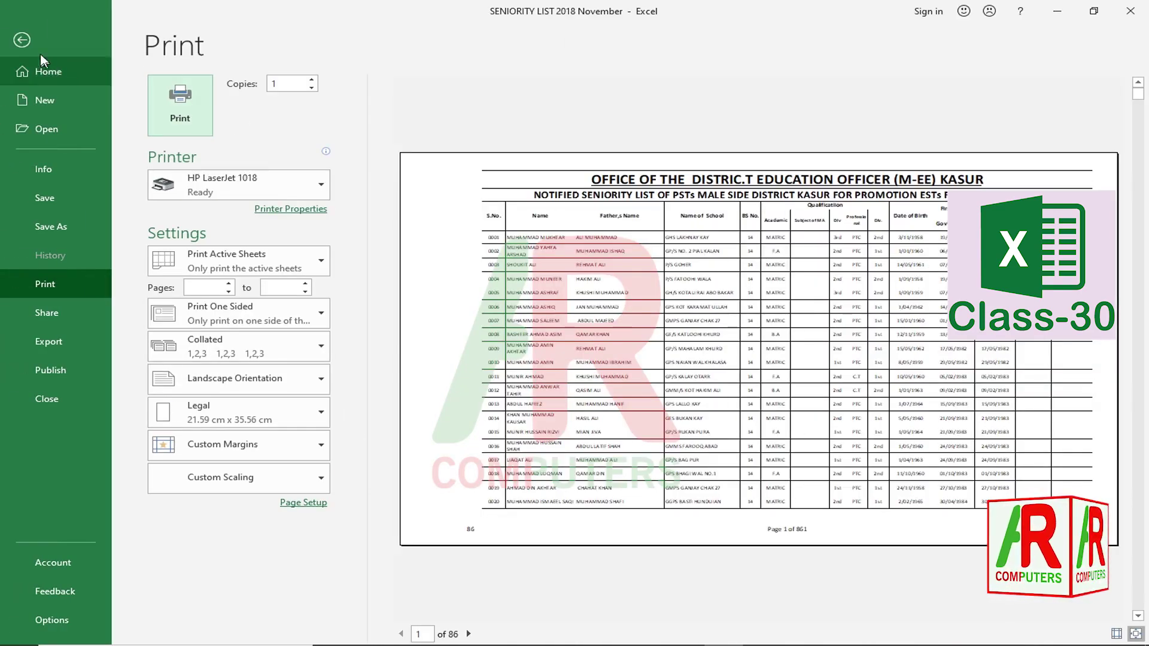
{"action": "left_click", "coordinate": [21, 39]}
Set the title, headings and list rows down to row 18 (columns A to O) as the print area
{"action": "left_click_drag", "start_coordinate": [188, 161], "coordinate": [188, 394]}
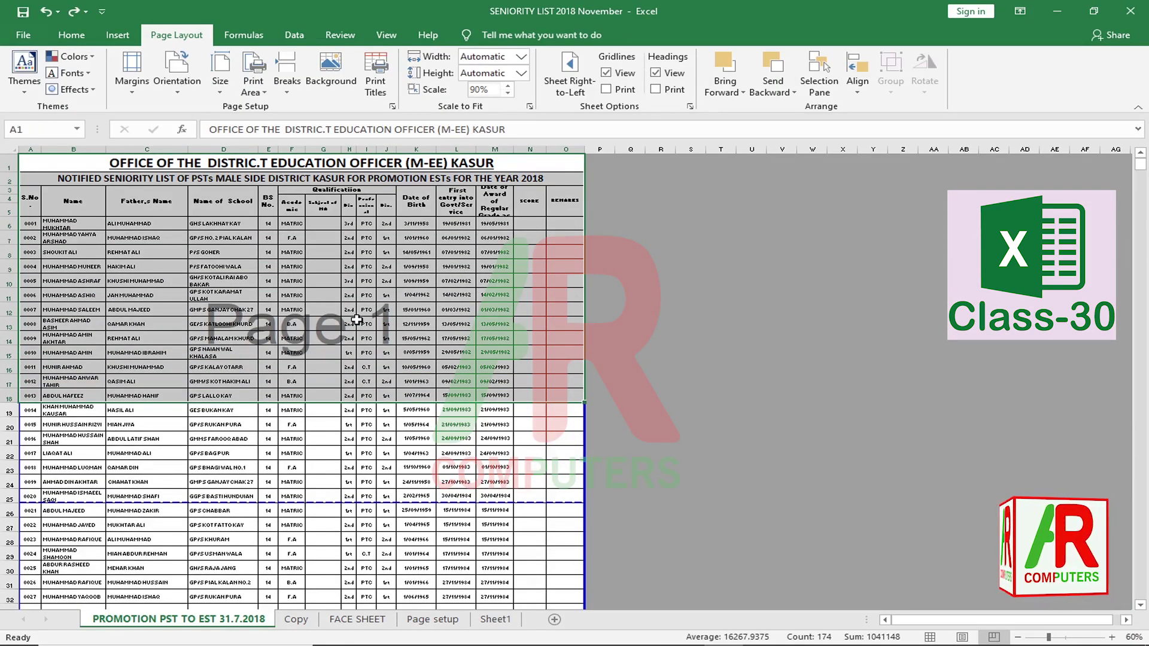
{"action": "left_click", "coordinate": [255, 83]}
{"action": "left_click", "coordinate": [291, 108]}
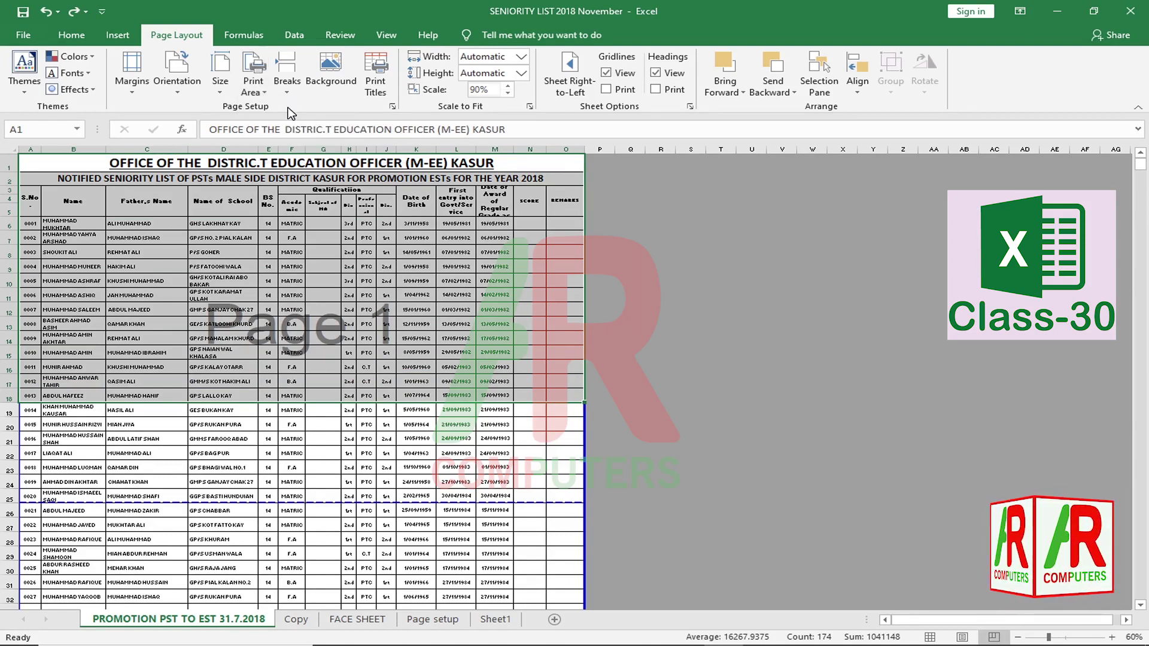
{"action": "left_click", "coordinate": [348, 511]}
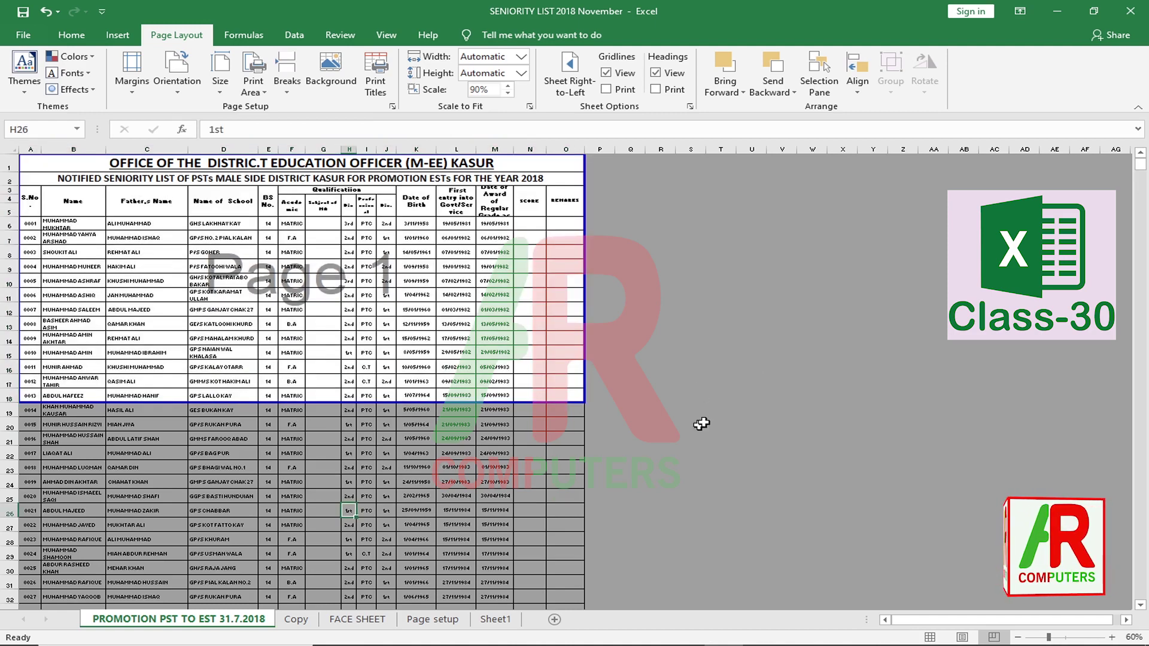
Check the restricted print area in the print preview and return to the worksheet
{"action": "left_click", "coordinate": [657, 467]}
{"action": "left_click", "coordinate": [751, 453]}
{"action": "key", "text": "ctrl+p"}
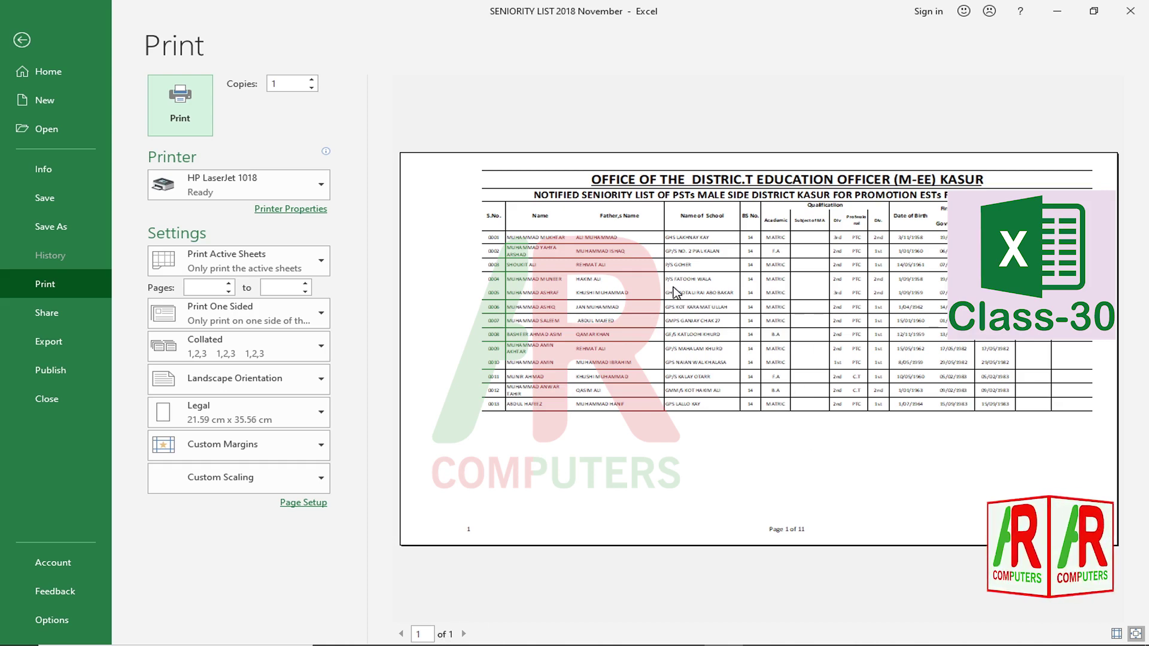
{"action": "left_click", "coordinate": [22, 39]}
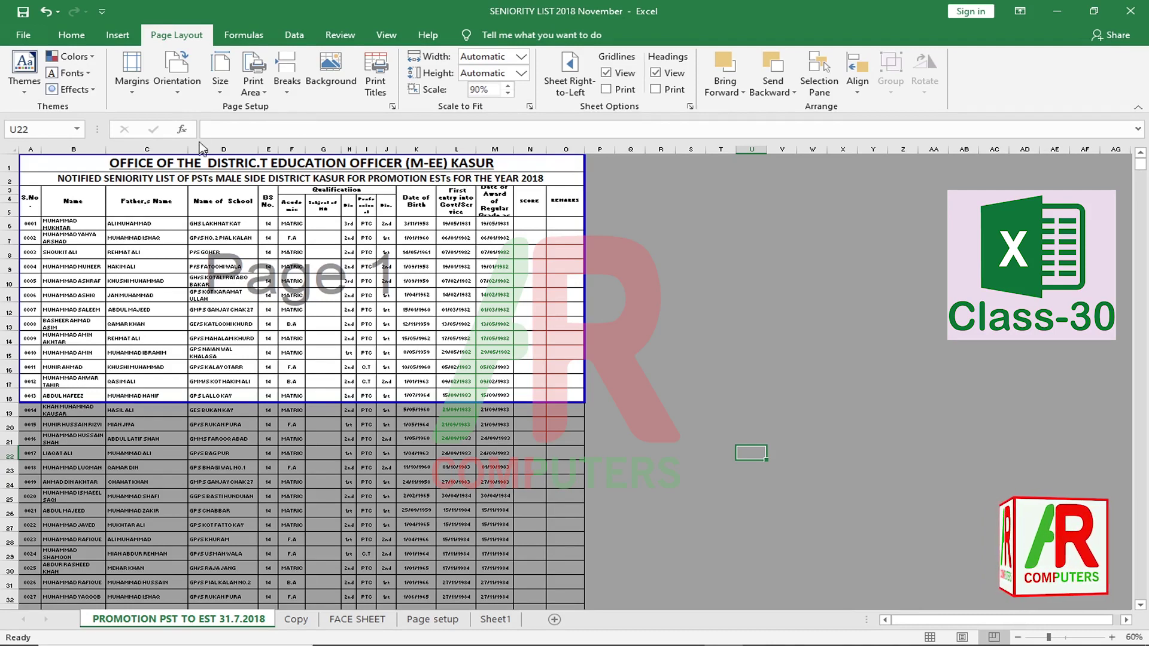
Clear the sheet's print area
{"action": "left_click", "coordinate": [266, 94]}
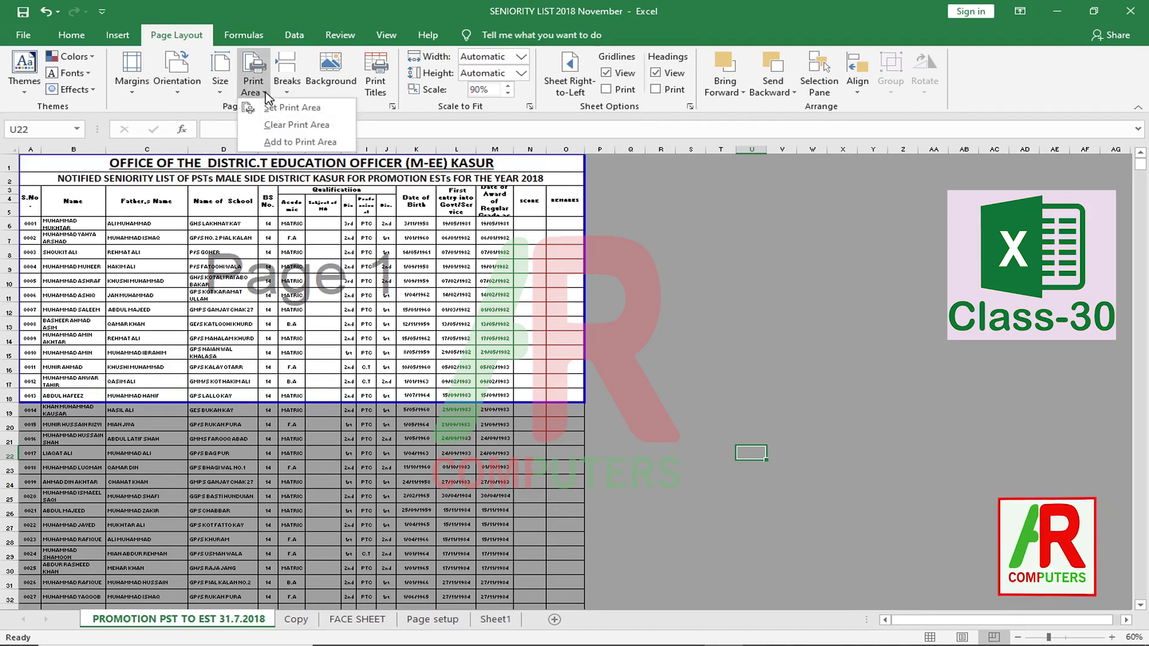
{"action": "left_click", "coordinate": [290, 124]}
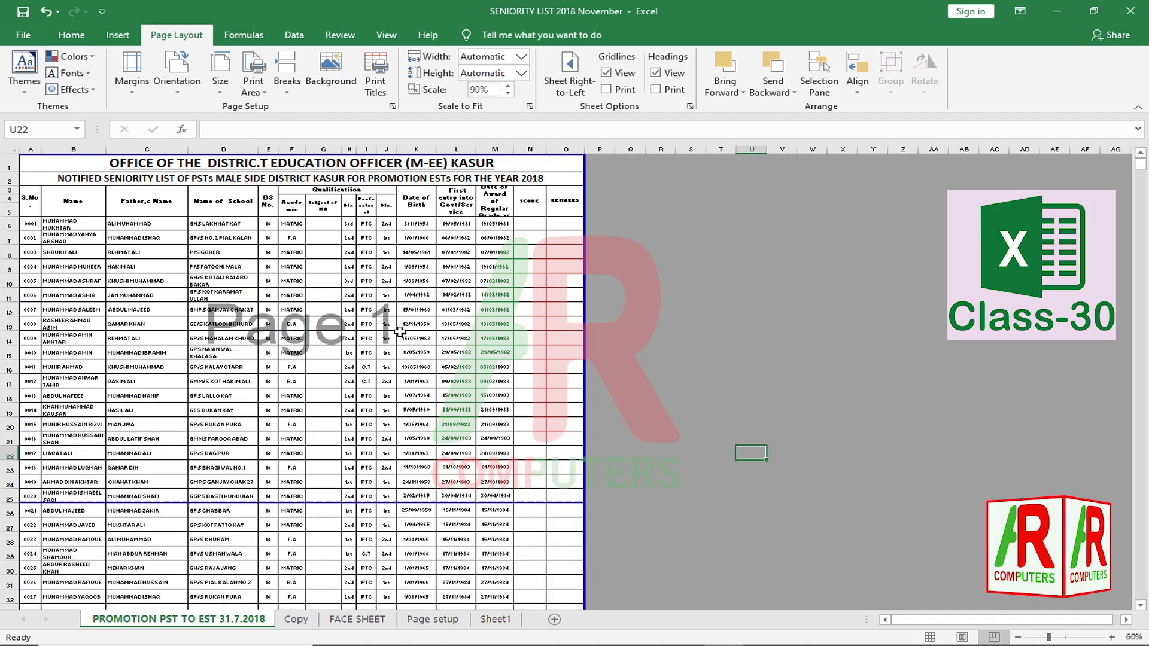
{"action": "left_click", "coordinate": [411, 352]}
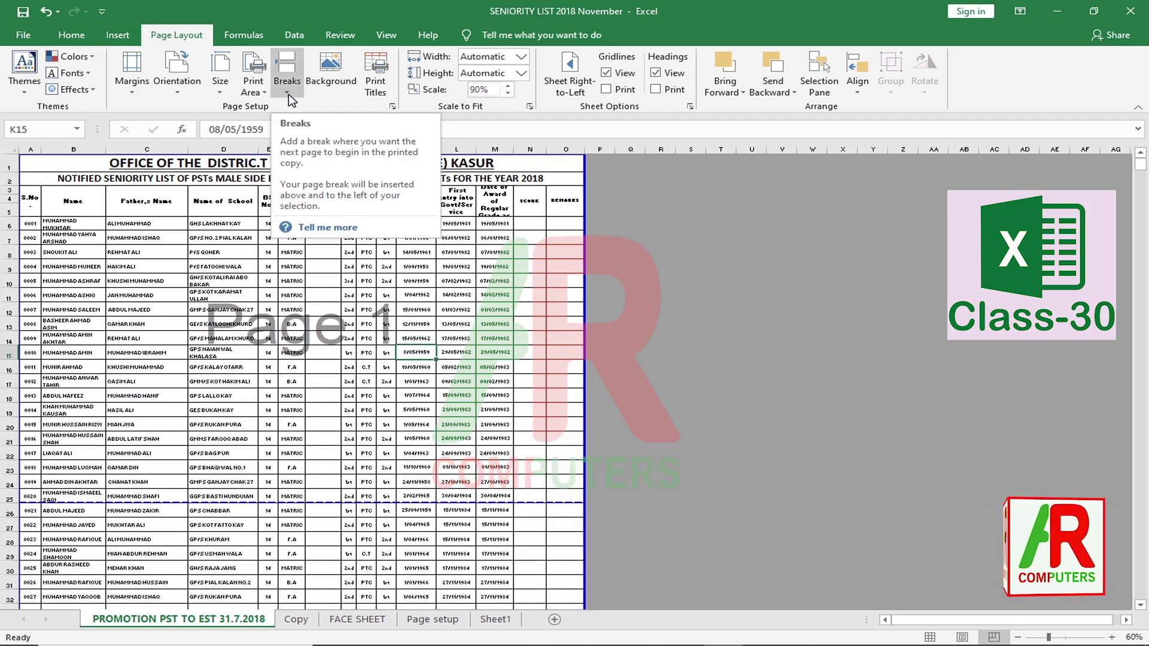
{"action": "left_click", "coordinate": [349, 281]}
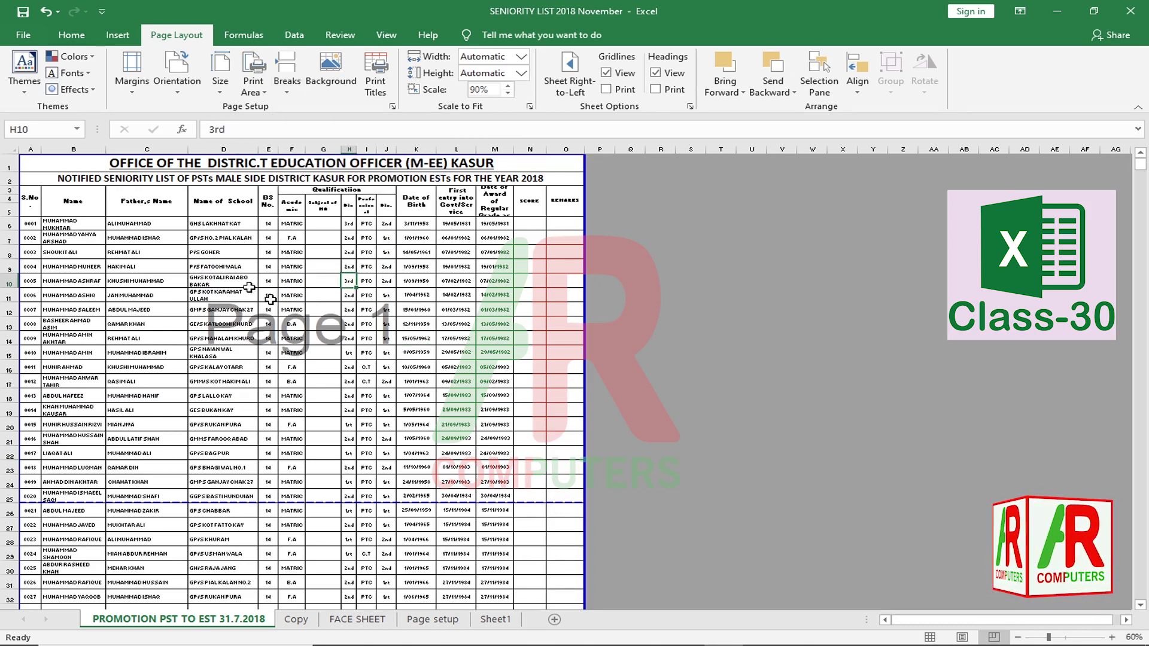
Zoom in to 115% and examine the title rows, the column headings in rows 3 to 5 and the serial numbers below them
{"action": "left_click", "coordinate": [1114, 641]}
{"action": "left_click", "coordinate": [1114, 640]}
{"action": "left_click", "coordinate": [1114, 640]}
{"action": "left_click", "coordinate": [1114, 640]}
{"action": "scroll", "coordinate": [574, 359], "scroll_direction": "up", "scroll_amount": 3}
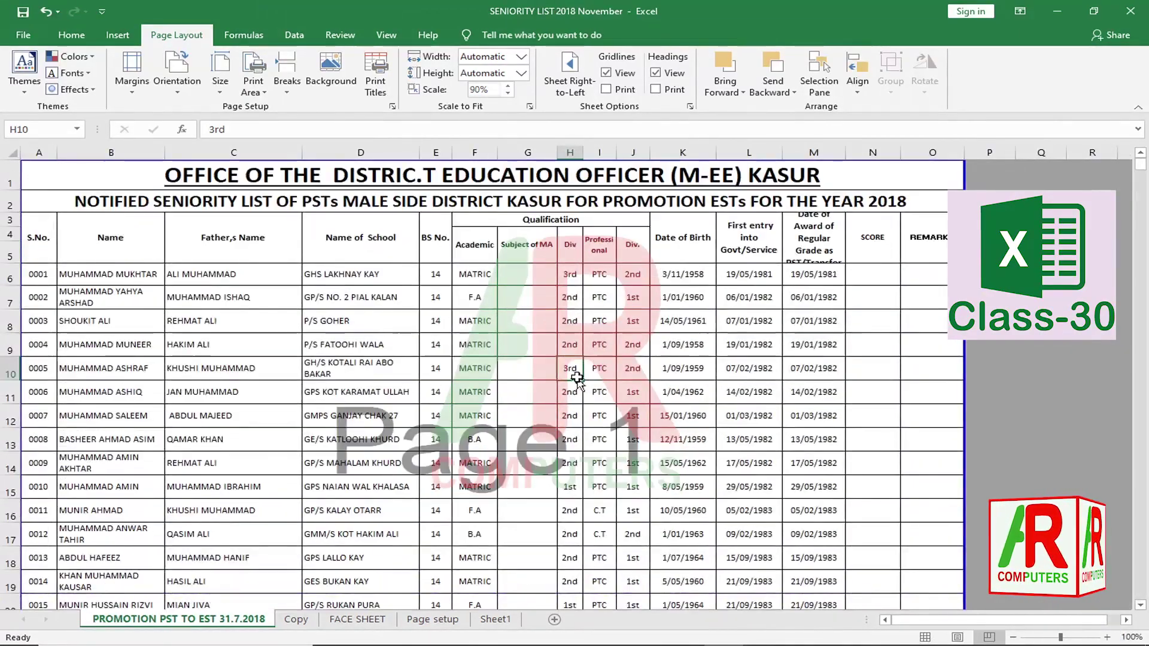
{"action": "scroll", "coordinate": [571, 377], "scroll_direction": "up", "scroll_amount": 1}
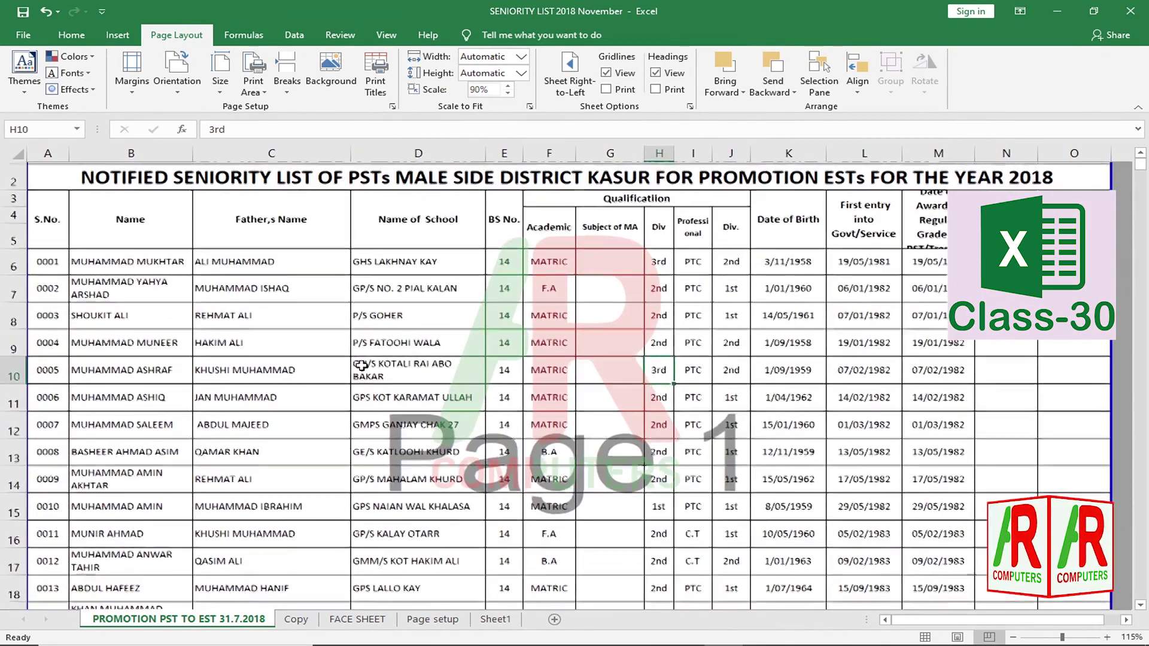
{"action": "scroll", "coordinate": [362, 366], "scroll_direction": "up", "scroll_amount": 1}
{"action": "left_click_drag", "start_coordinate": [325, 183], "coordinate": [327, 215]}
{"action": "left_click", "coordinate": [269, 257]}
{"action": "left_click", "coordinate": [38, 267]}
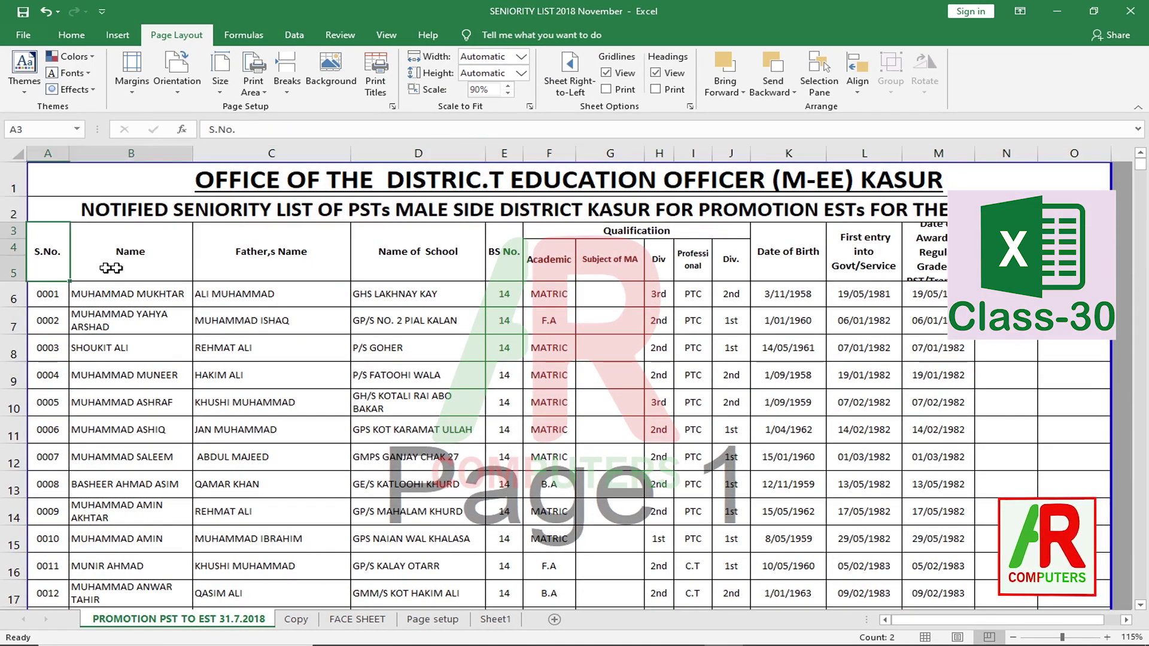
{"action": "left_click_drag", "start_coordinate": [111, 267], "coordinate": [1011, 267]}
{"action": "left_click", "coordinate": [611, 402]}
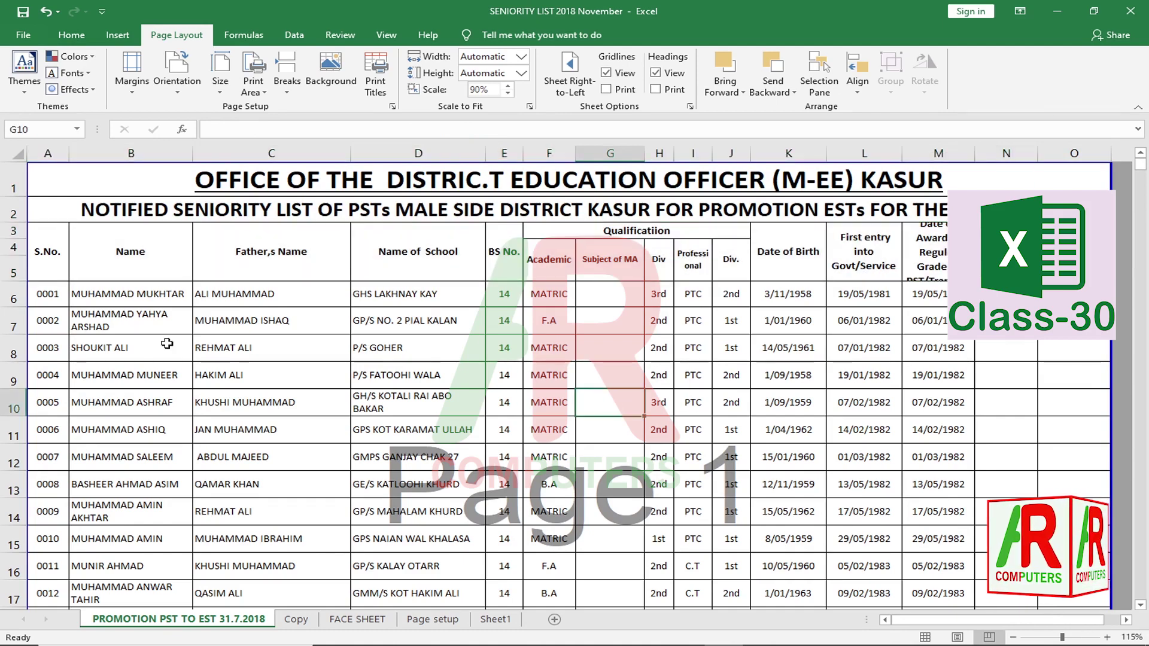
{"action": "left_click_drag", "start_coordinate": [55, 304], "coordinate": [54, 502]}
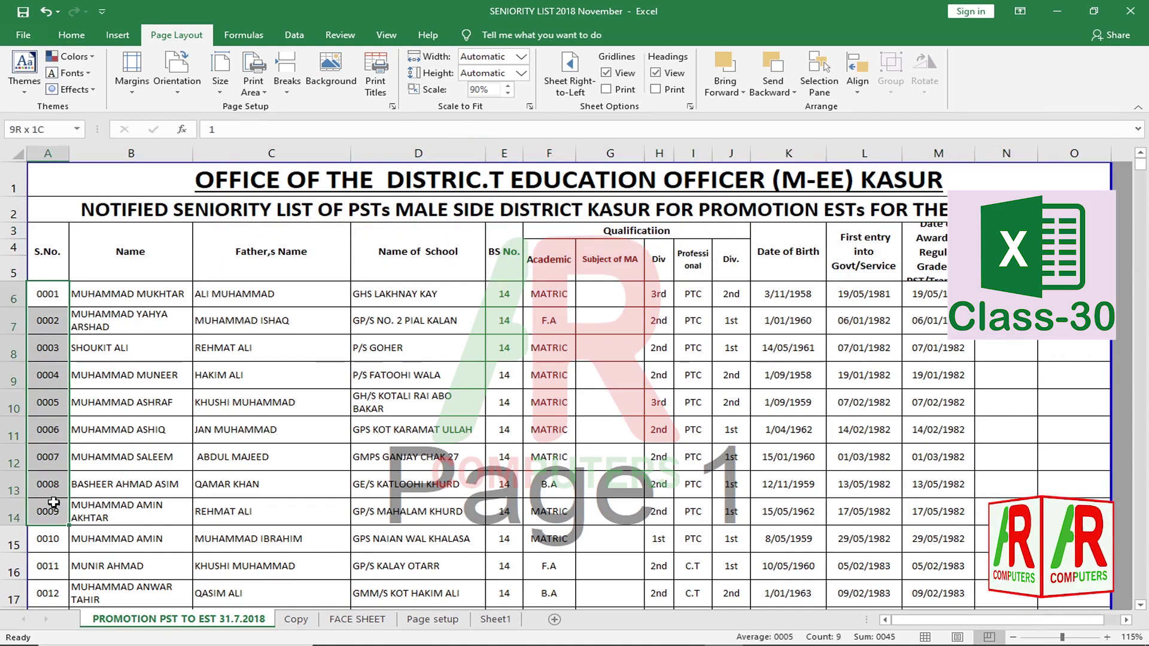
{"action": "left_click", "coordinate": [126, 488]}
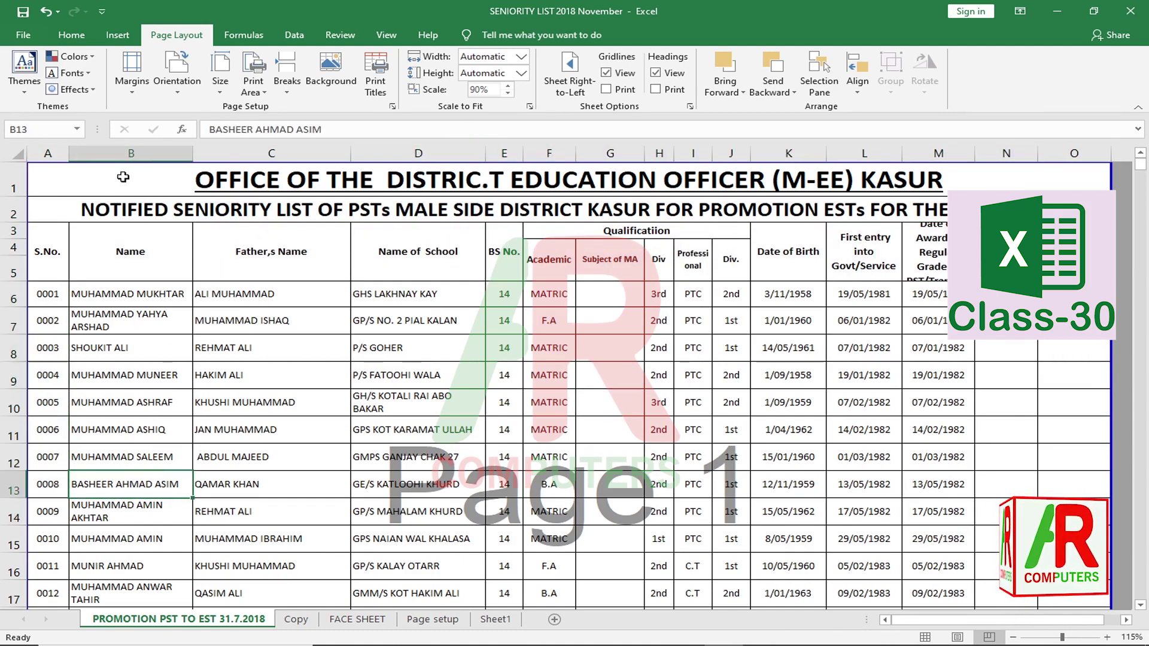
{"action": "left_click_drag", "start_coordinate": [123, 177], "coordinate": [126, 274]}
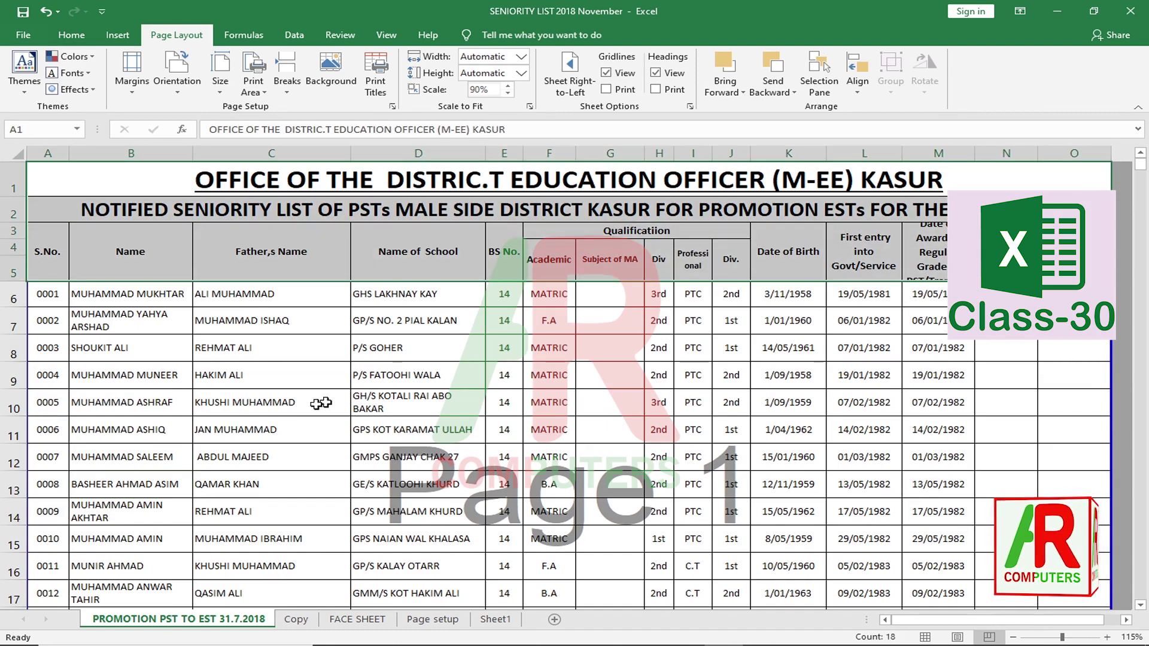
{"action": "left_click", "coordinate": [265, 426]}
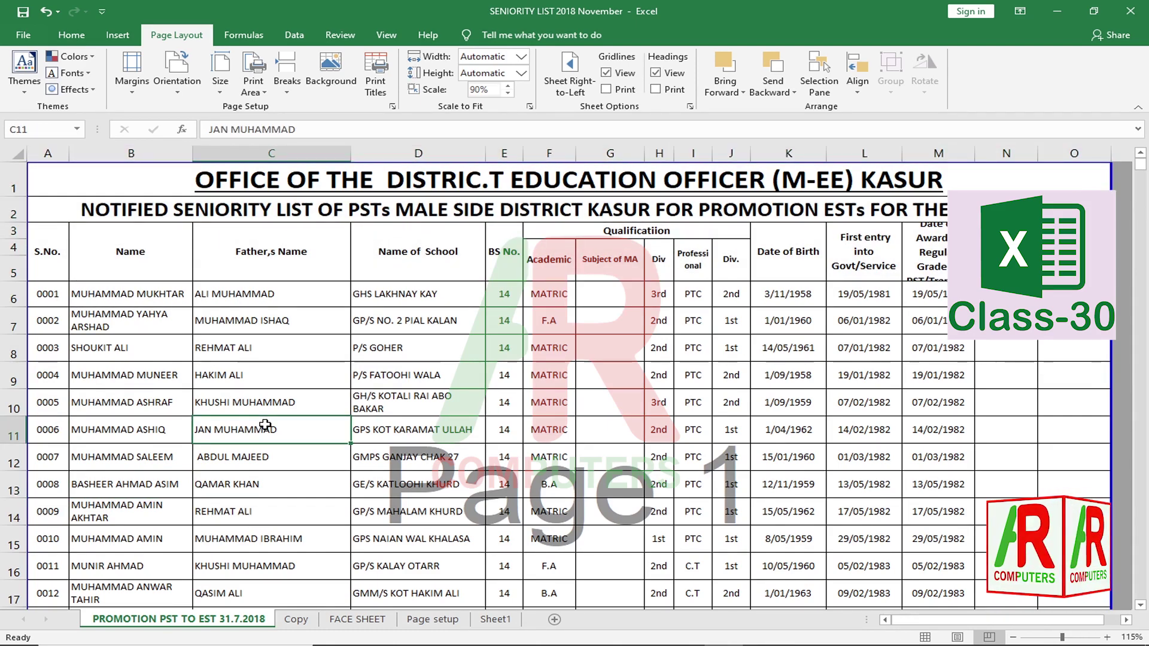
Compare the headings on pages 1 and 2 in the print preview, and return to the worksheet
{"action": "key", "text": "ctrl+p"}
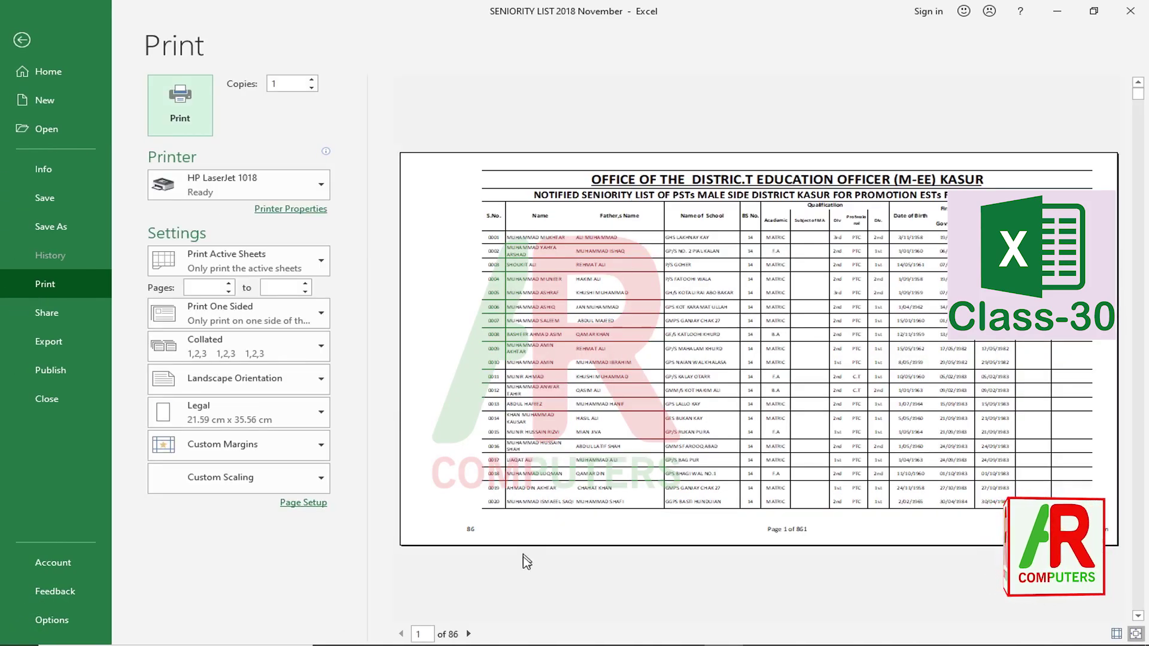
{"action": "left_click", "coordinate": [469, 634]}
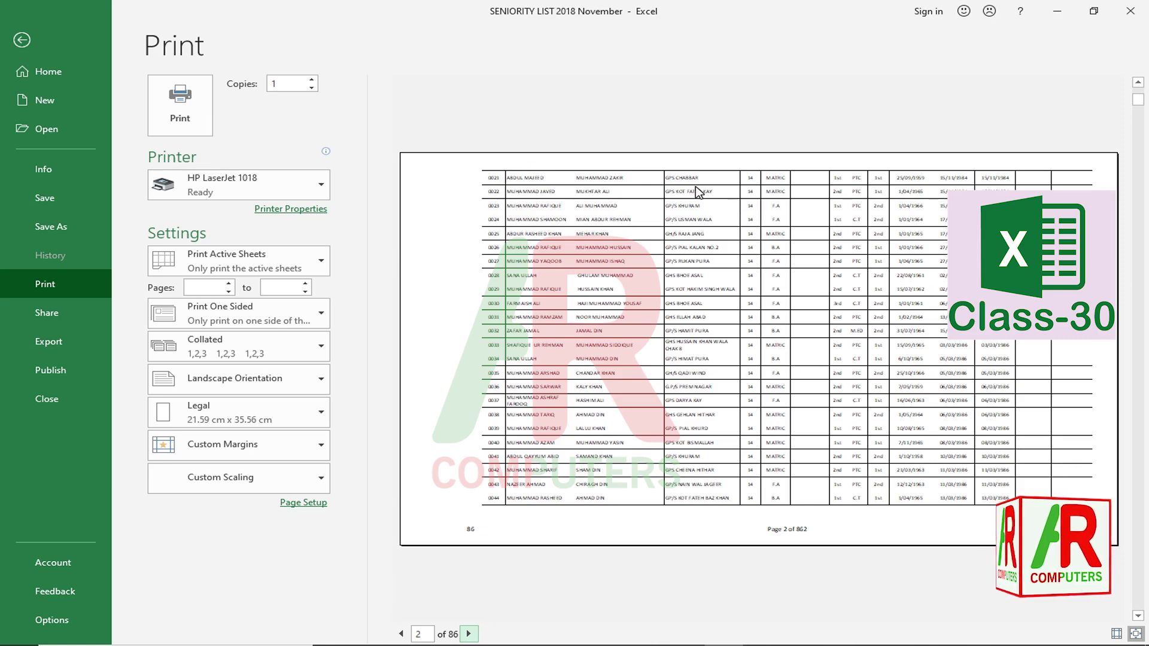
{"action": "left_click", "coordinate": [24, 41]}
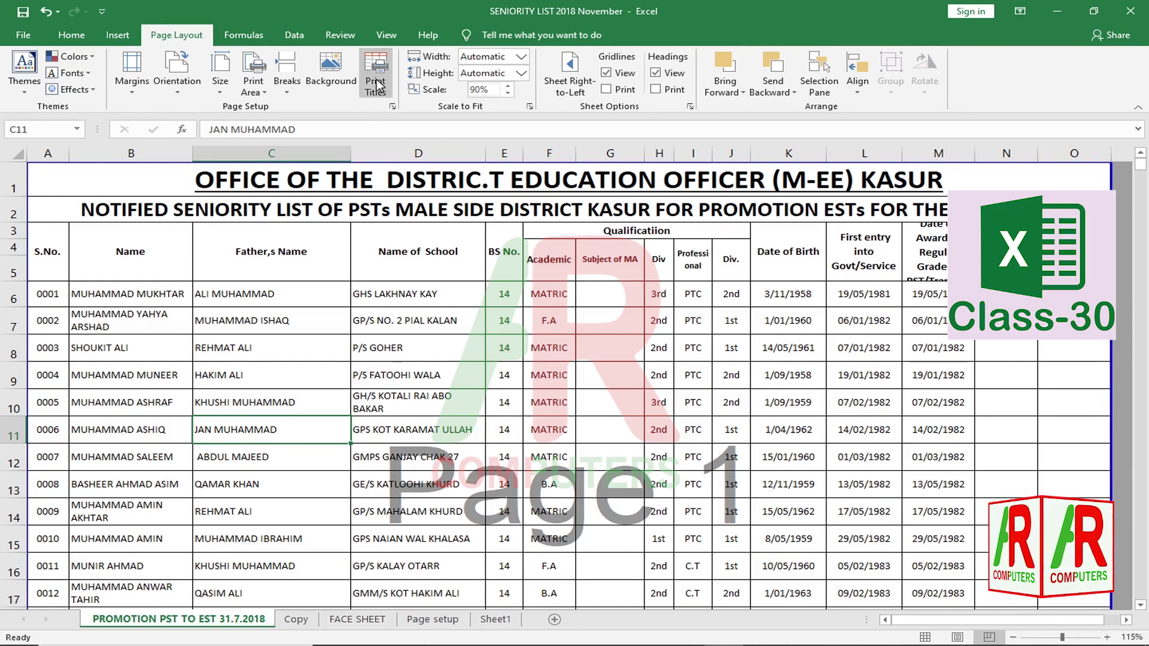
{"action": "left_click", "coordinate": [392, 107]}
{"action": "left_click", "coordinate": [288, 206]}
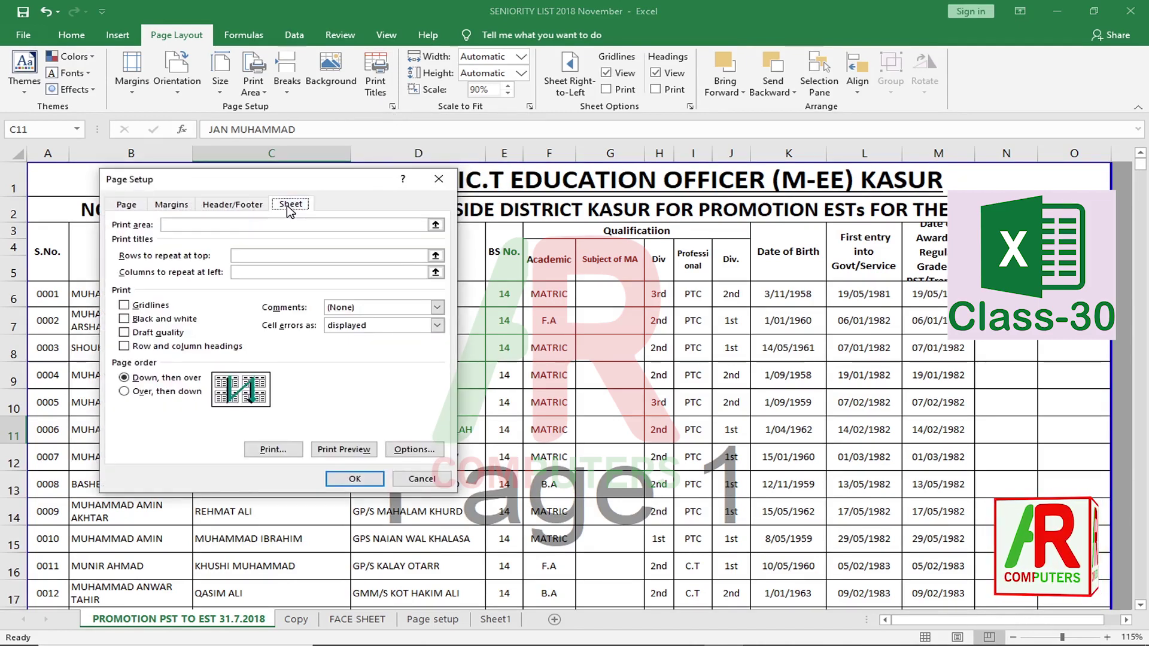
{"action": "left_click", "coordinate": [422, 479]}
Set rows 3 to 5 ($3:$5) as the print title rows that repeat at the top of every page
{"action": "left_click", "coordinate": [380, 66]}
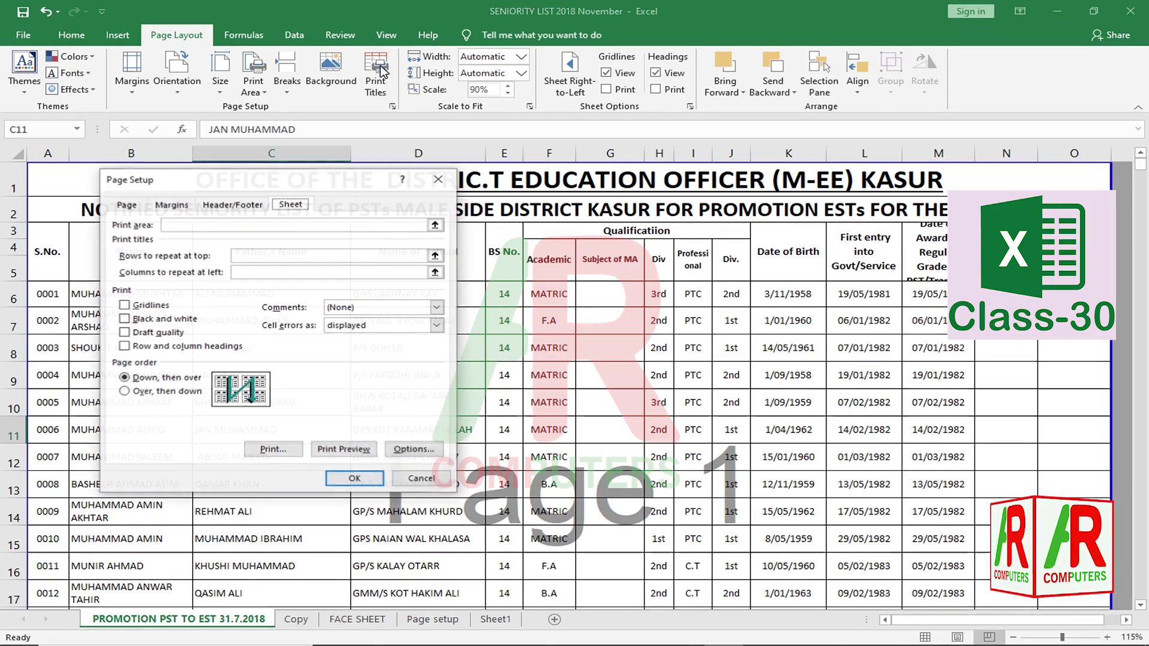
{"action": "left_click_drag", "start_coordinate": [339, 183], "coordinate": [346, 190]}
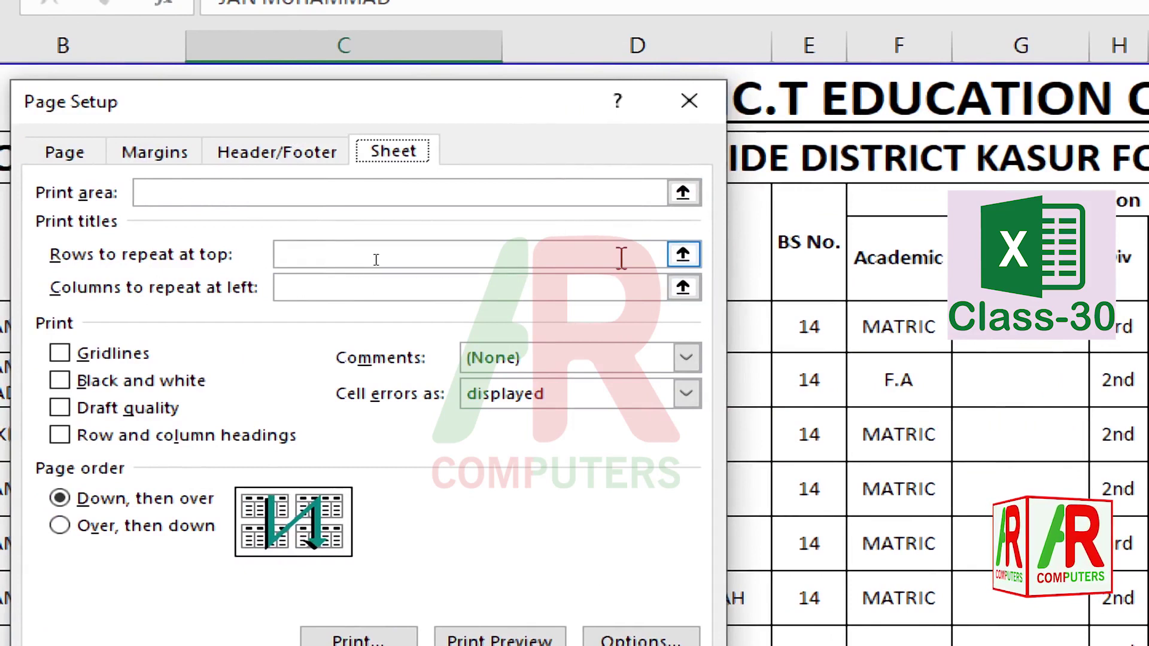
{"action": "left_click", "coordinate": [287, 253]}
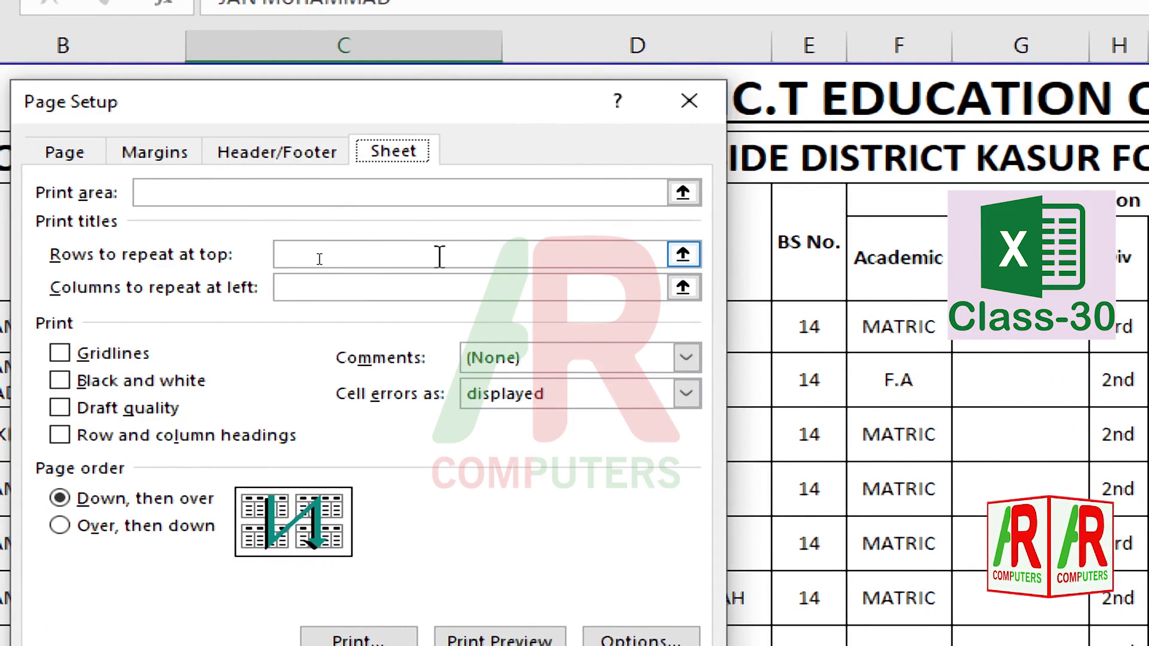
{"action": "left_click", "coordinate": [393, 287]}
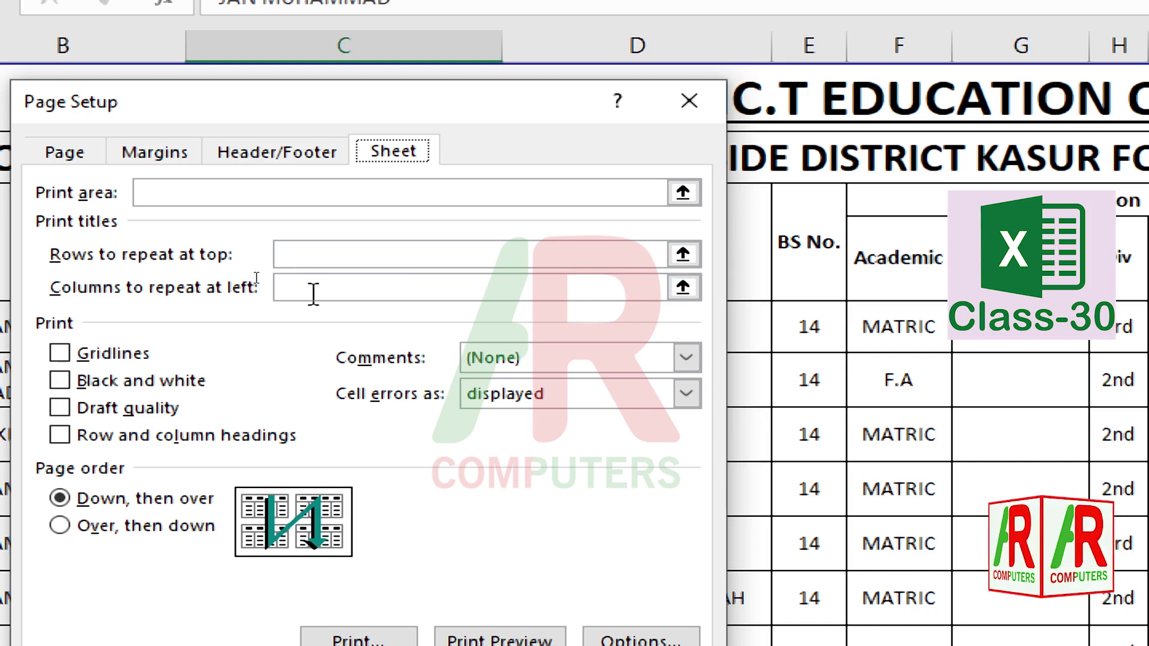
{"action": "left_click", "coordinate": [287, 250]}
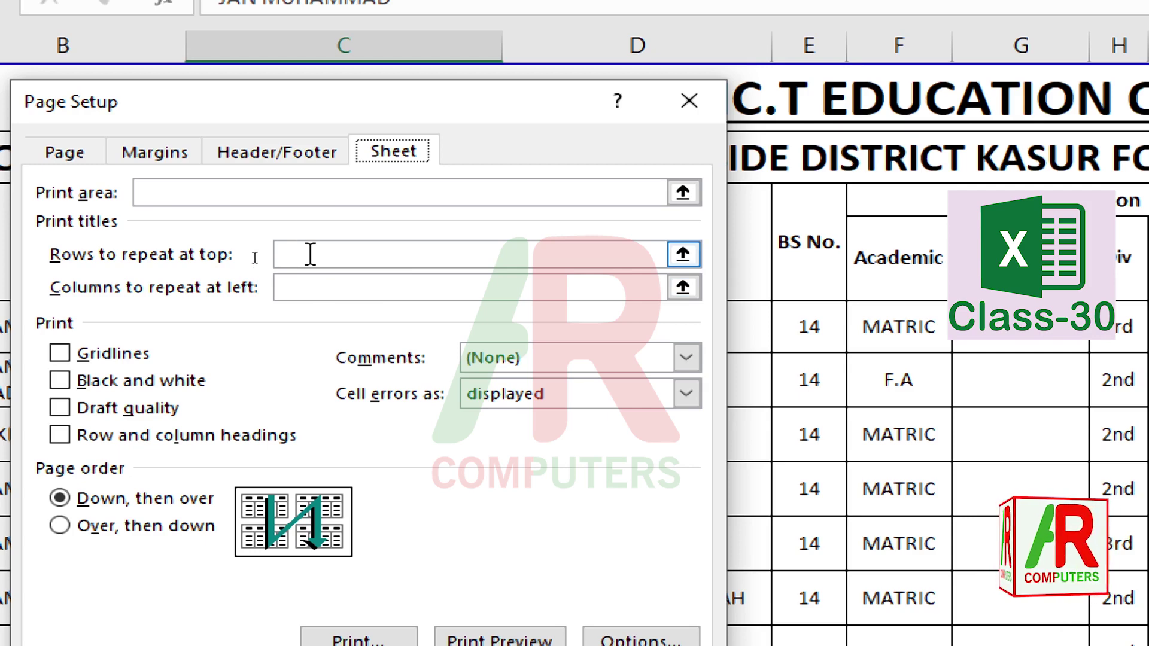
{"action": "left_click", "coordinate": [692, 254]}
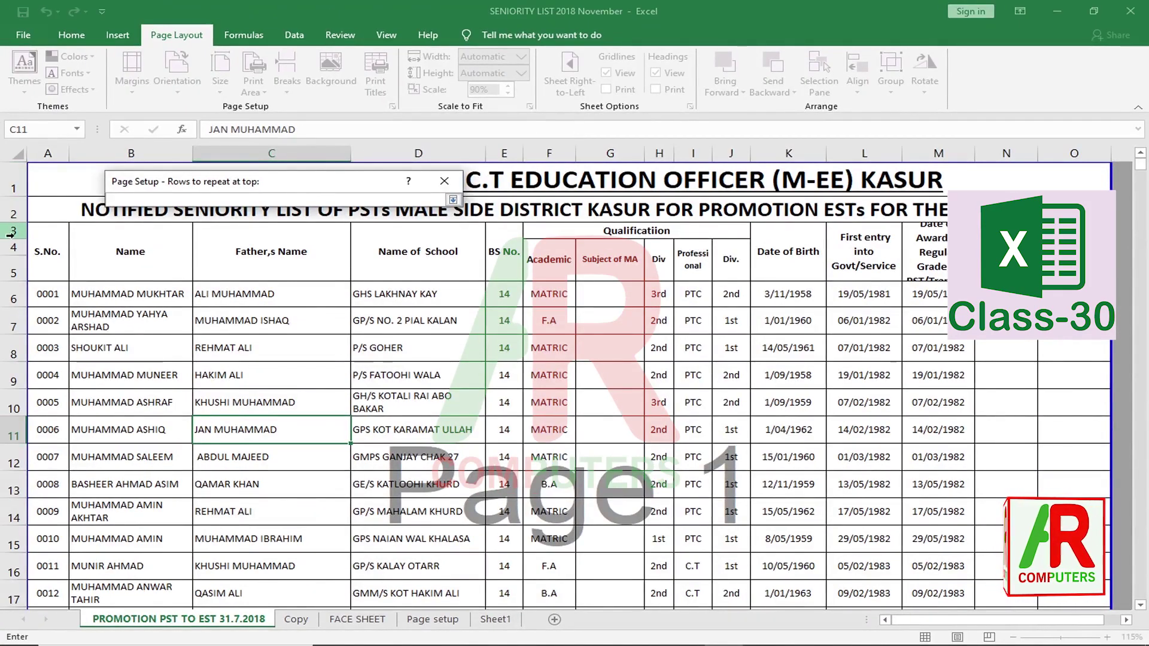
{"action": "left_click_drag", "start_coordinate": [28, 234], "coordinate": [24, 273]}
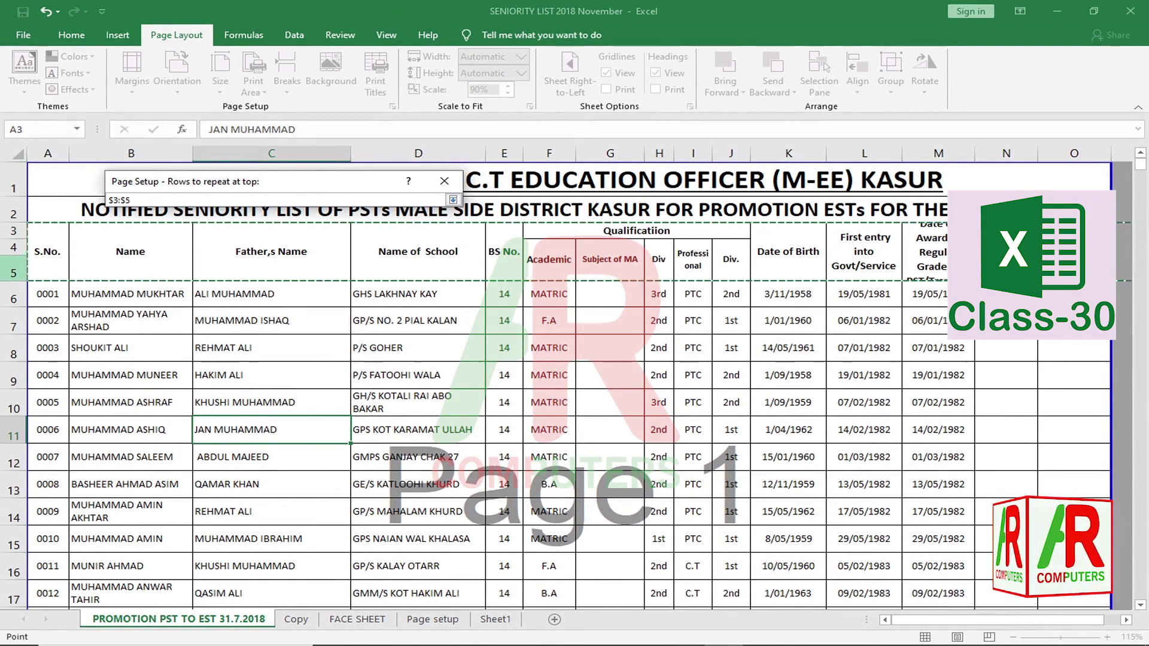
{"action": "left_click", "coordinate": [453, 199]}
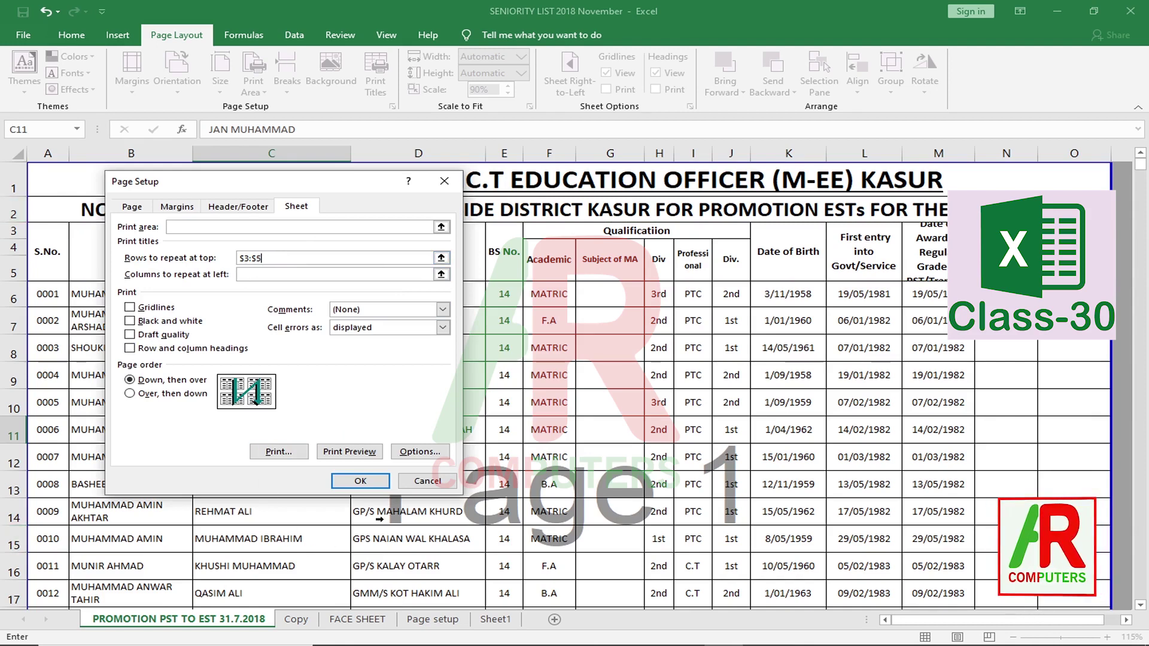
{"action": "left_click", "coordinate": [362, 480]}
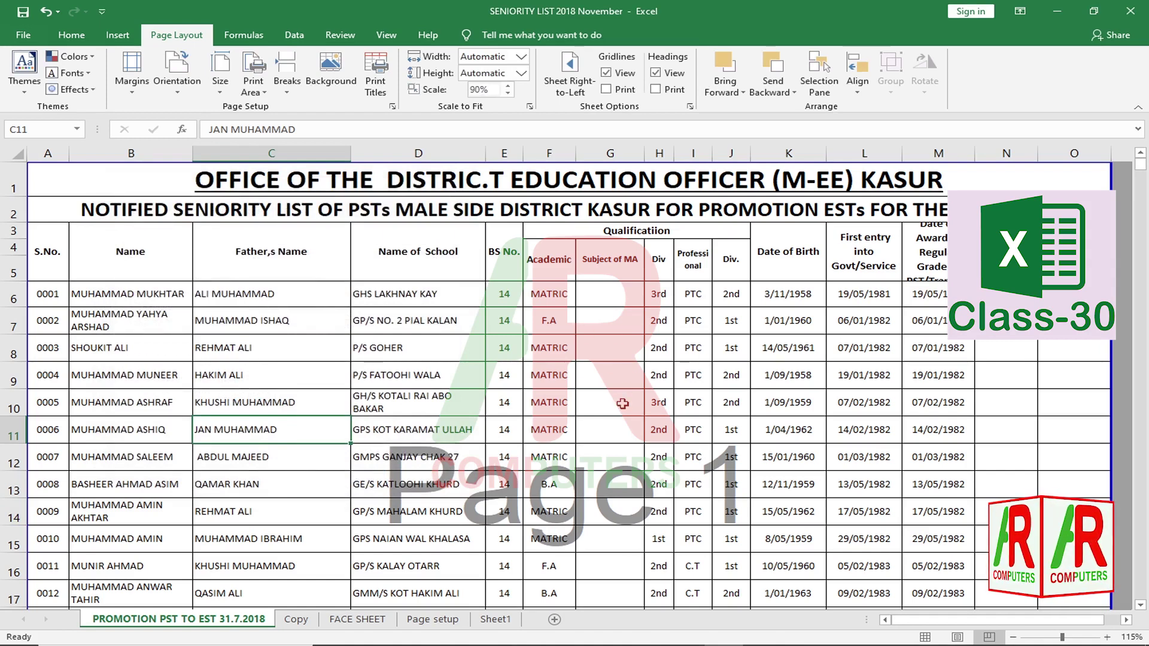
Check the column headings on pages 1 to 7 in the print preview, and return to the worksheet
{"action": "key", "text": "ctrl+p"}
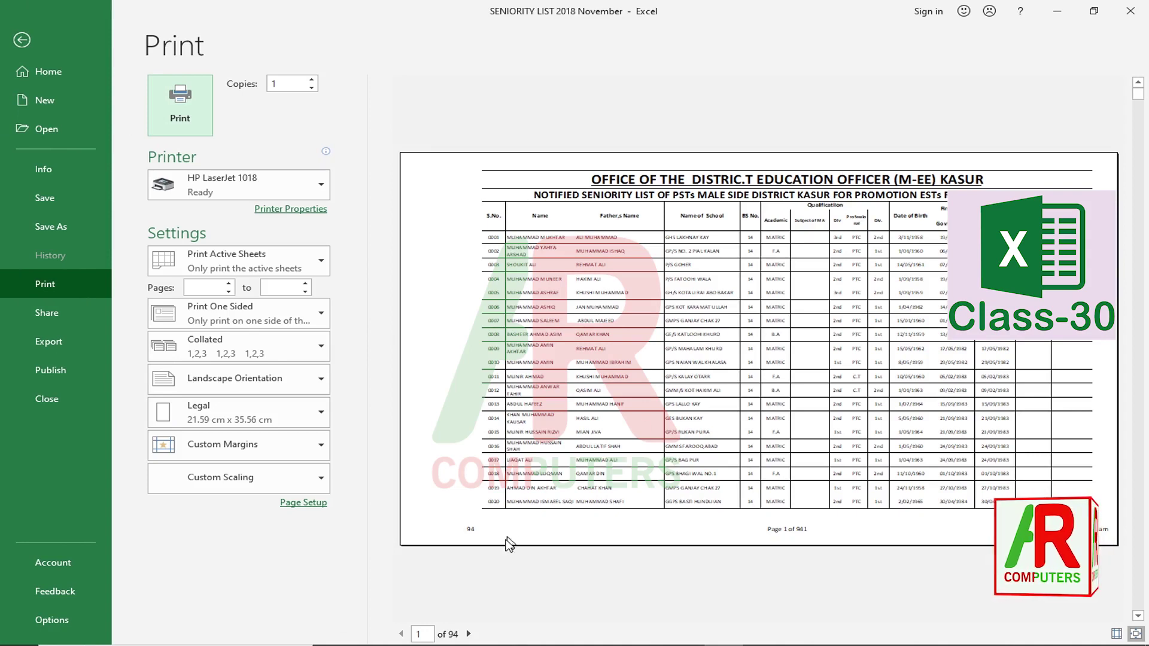
{"action": "left_click", "coordinate": [468, 634]}
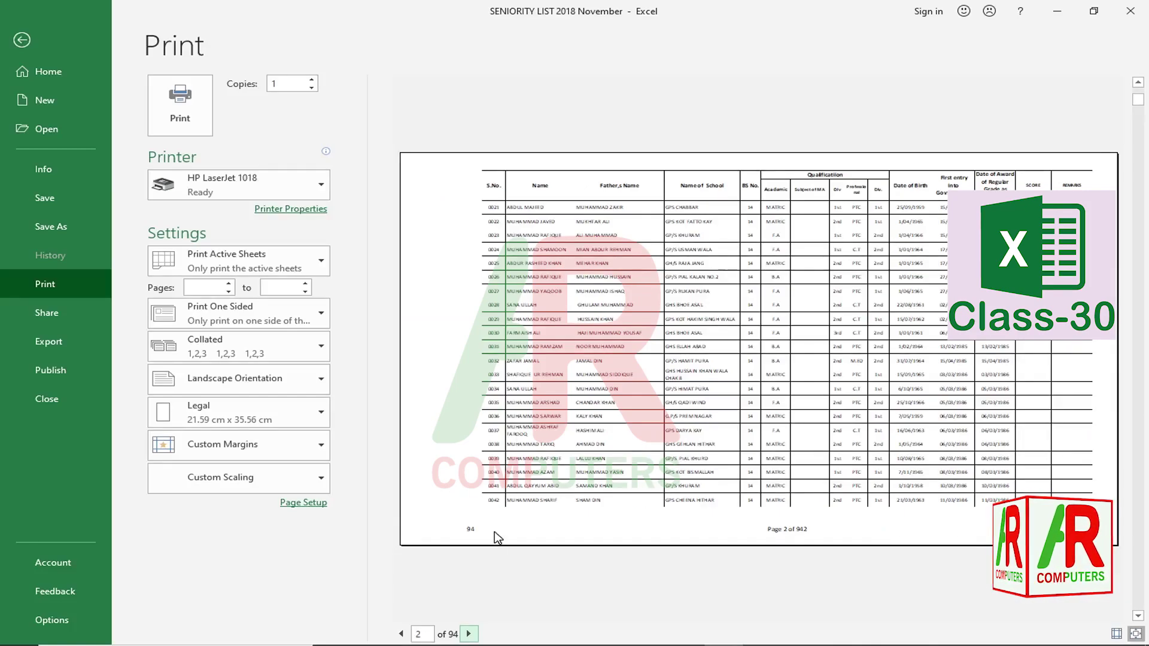
{"action": "left_click", "coordinate": [468, 634]}
{"action": "left_click", "coordinate": [469, 634]}
{"action": "left_click", "coordinate": [469, 634]}
{"action": "left_click", "coordinate": [468, 634]}
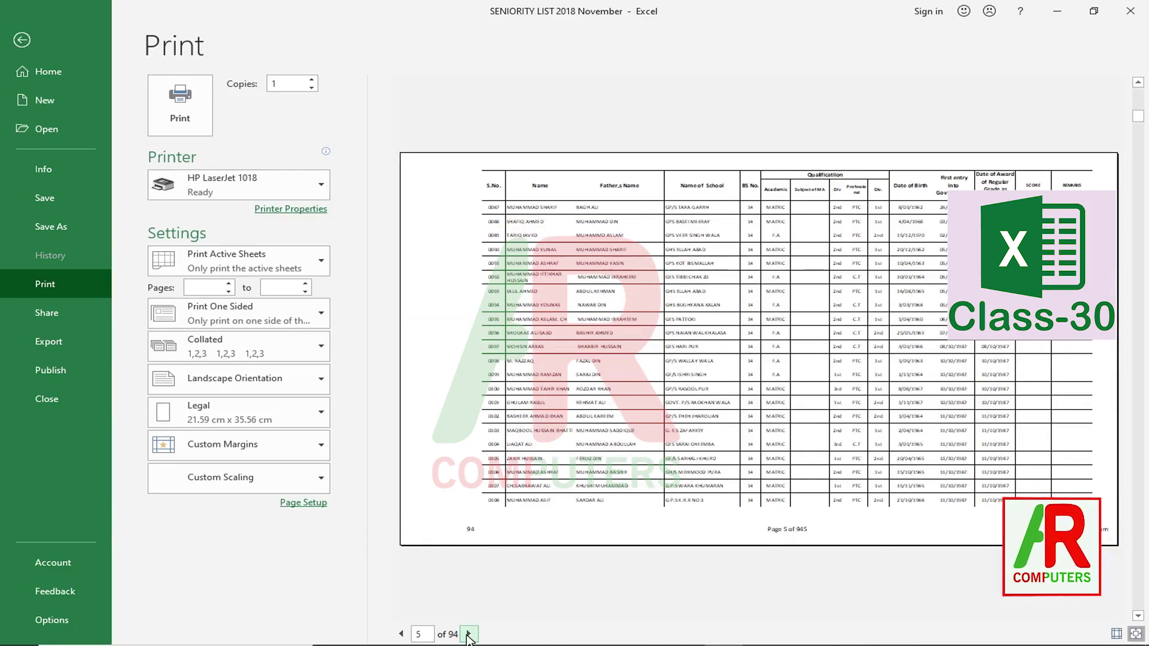
{"action": "left_click", "coordinate": [469, 634]}
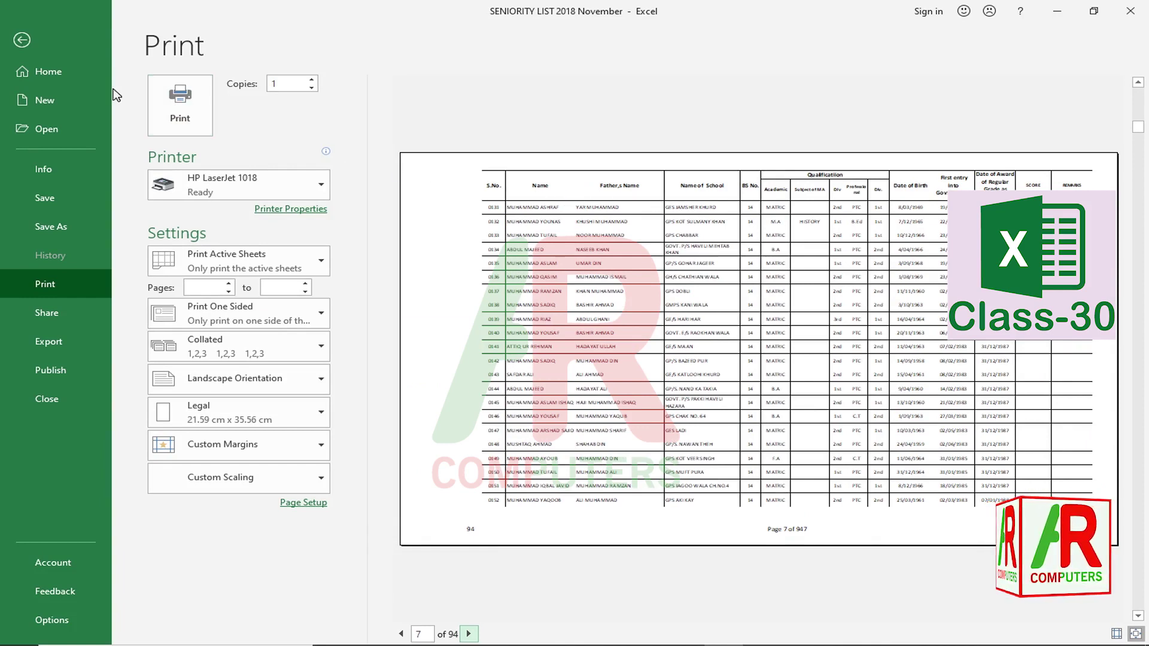
{"action": "left_click", "coordinate": [22, 40]}
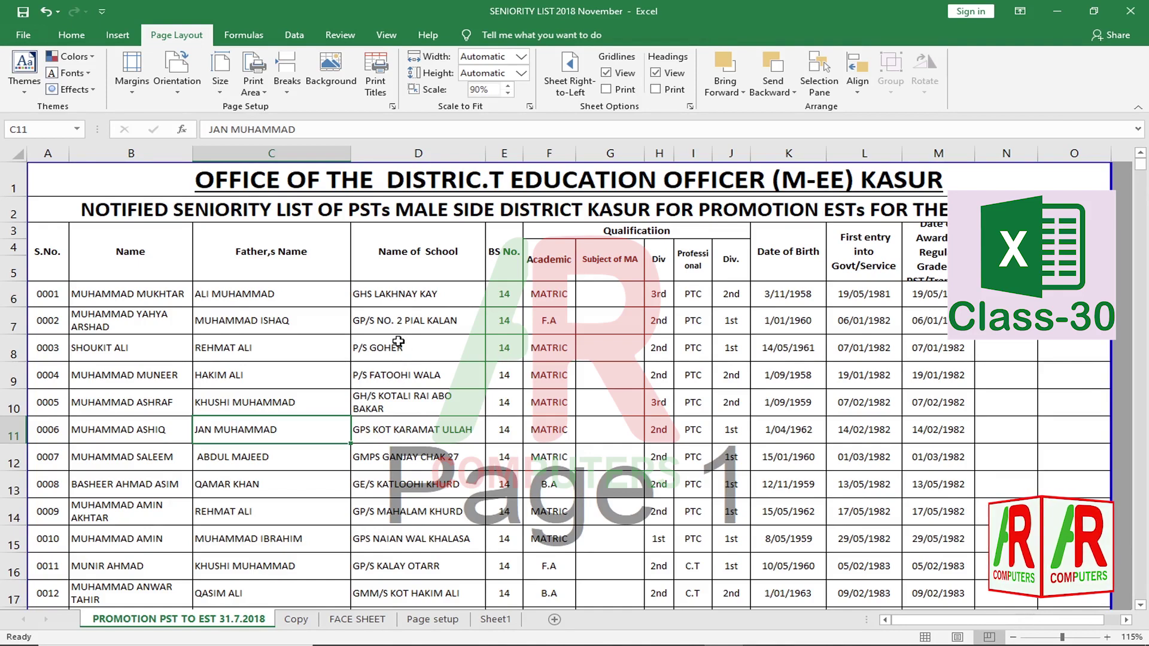
Review the print titles settings without changing them, and look through the list rows across the first page break
{"action": "left_click", "coordinate": [376, 90]}
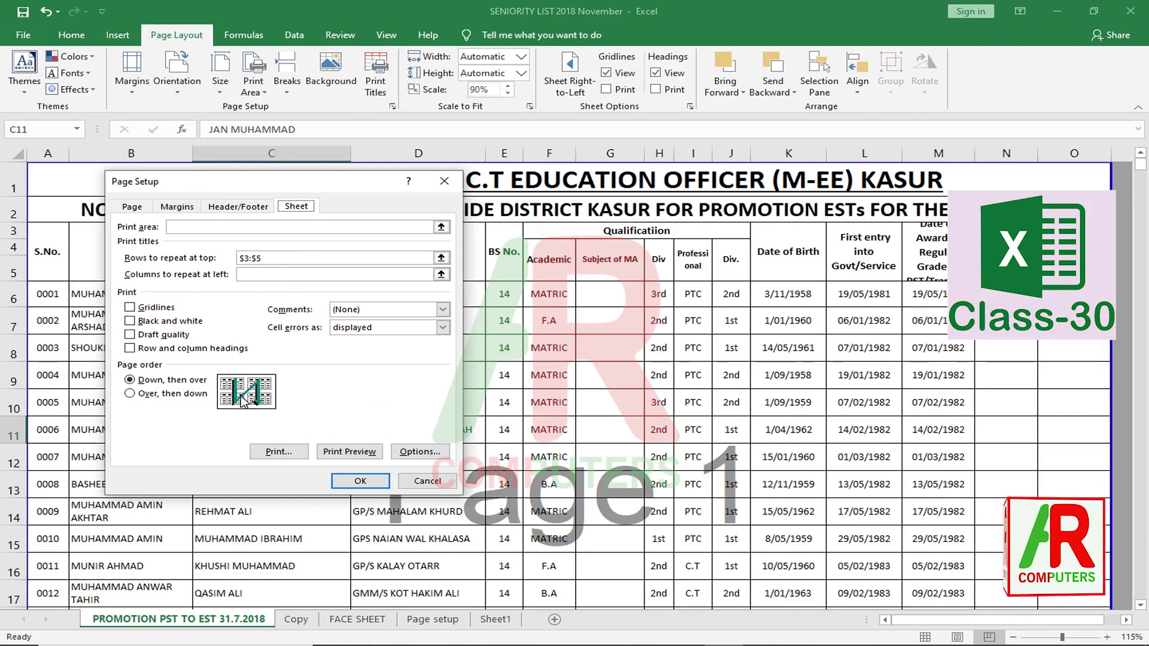
{"action": "left_click", "coordinate": [425, 485]}
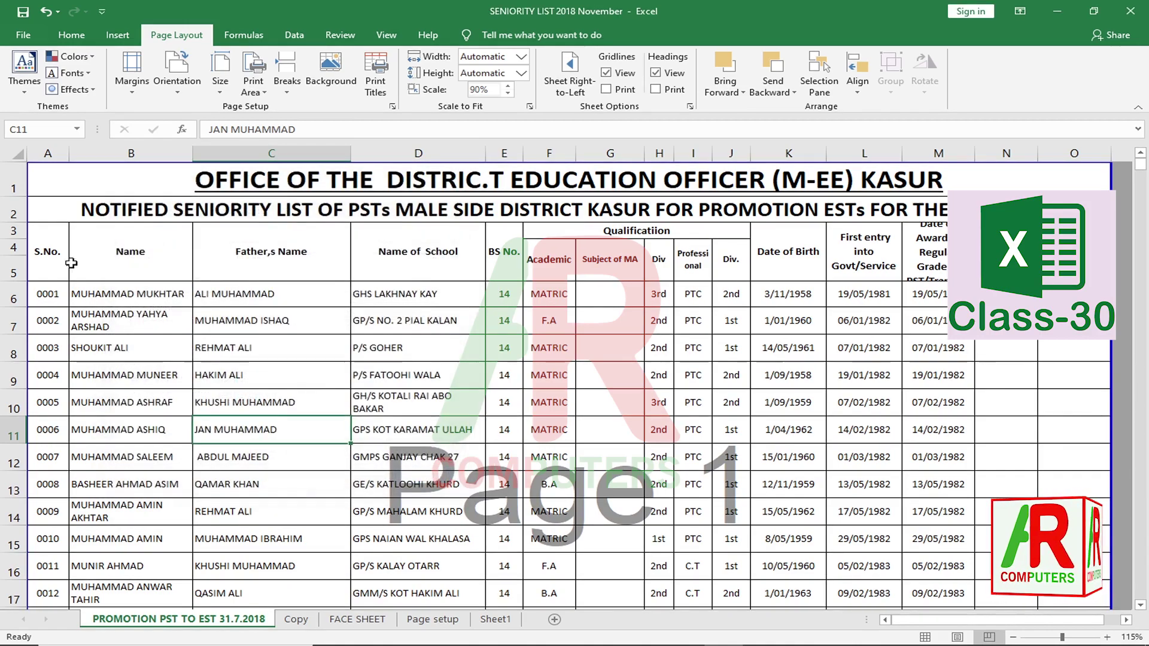
{"action": "left_click", "coordinate": [43, 258]}
{"action": "left_click_drag", "start_coordinate": [121, 321], "coordinate": [1008, 424]}
{"action": "scroll", "coordinate": [620, 500], "scroll_direction": "down", "scroll_amount": 9}
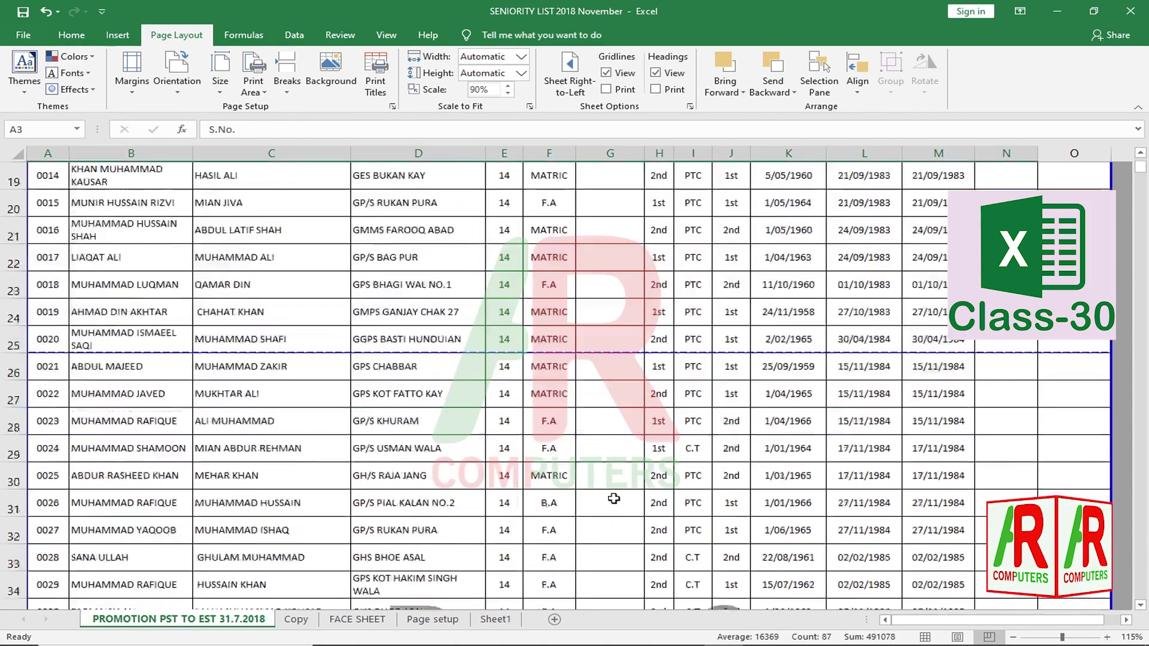
{"action": "scroll", "coordinate": [608, 496], "scroll_direction": "down", "scroll_amount": 6}
{"action": "scroll", "coordinate": [598, 488], "scroll_direction": "up", "scroll_amount": 15}
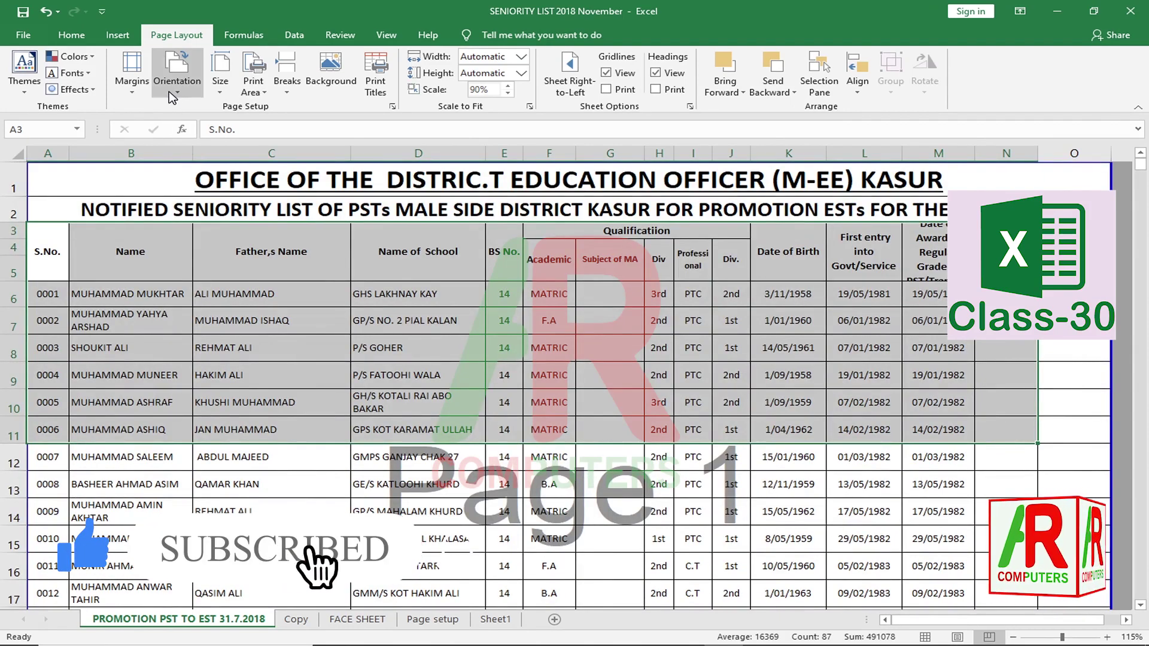
Switch to the Copy sheet and show it in Page Break Preview at 100% zoom
{"action": "left_click", "coordinate": [443, 622]}
{"action": "left_click", "coordinate": [297, 621]}
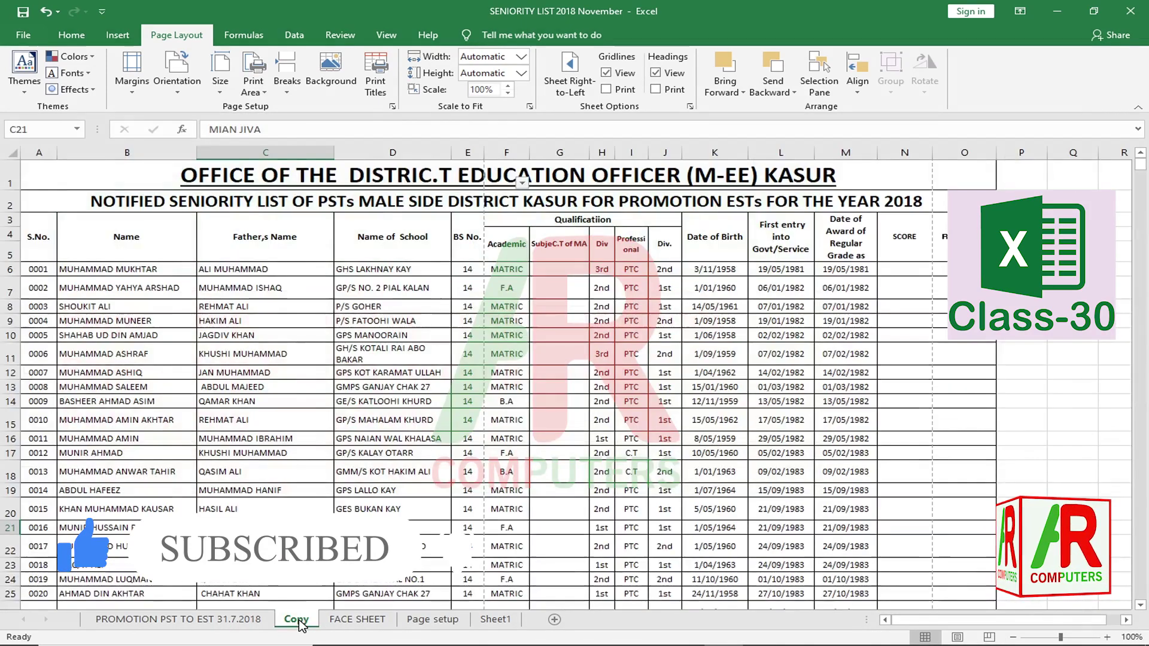
{"action": "left_click", "coordinate": [467, 453]}
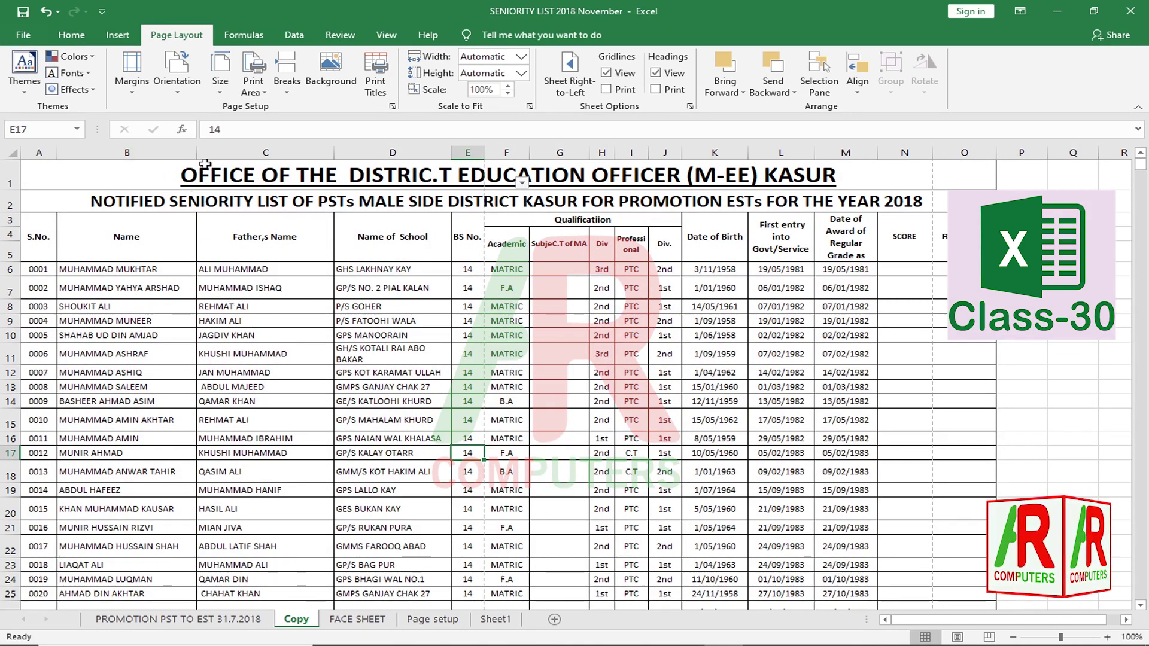
{"action": "left_click", "coordinate": [386, 35]}
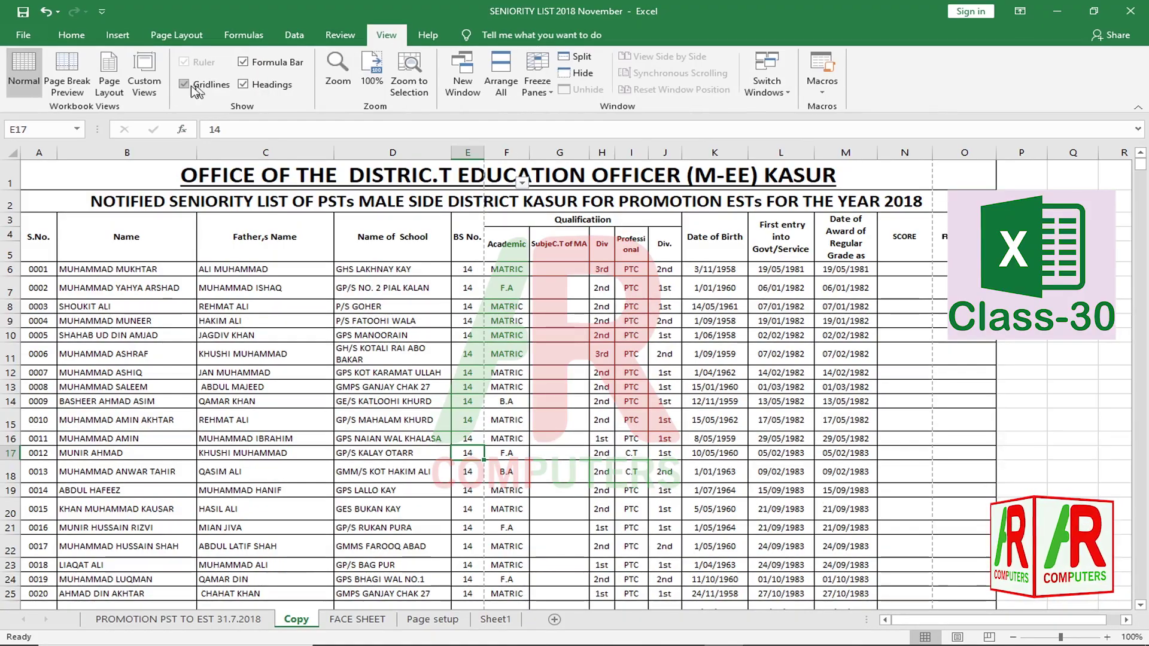
{"action": "left_click", "coordinate": [67, 81]}
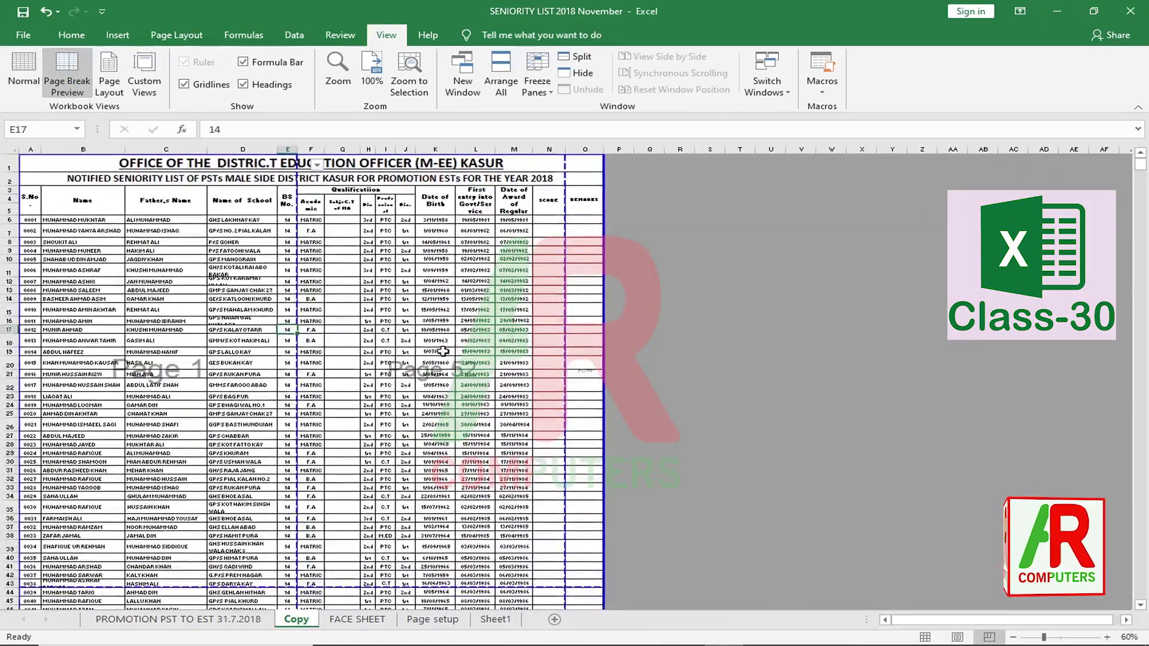
{"action": "scroll", "coordinate": [434, 366], "scroll_direction": "up", "scroll_amount": 4}
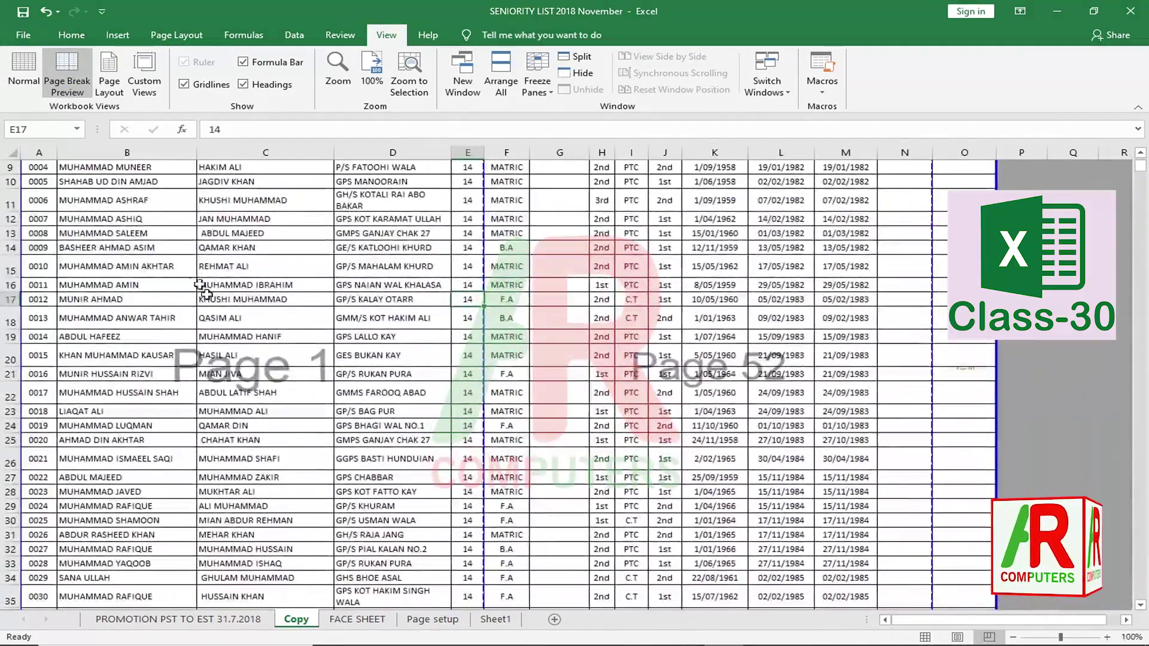
Examine how the vertical page breaks divide the Copy sheet's columns, going through the A–E, F–N and O blocks
{"action": "left_click_drag", "start_coordinate": [99, 202], "coordinate": [391, 520]}
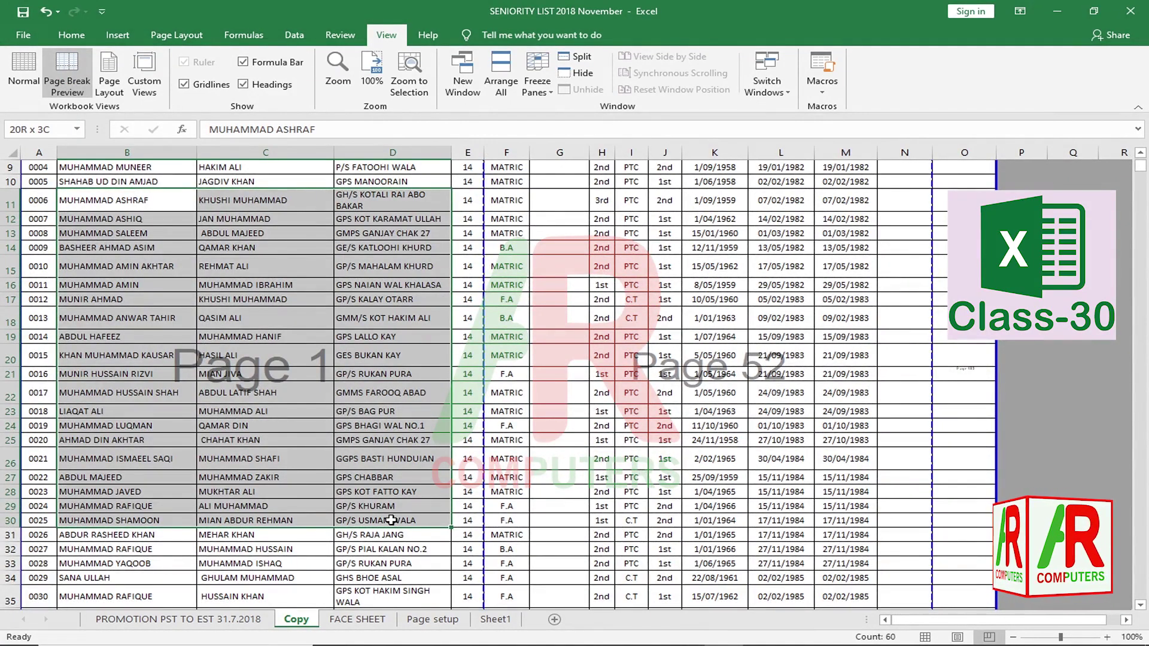
{"action": "left_click_drag", "start_coordinate": [391, 520], "coordinate": [391, 520]}
{"action": "left_click_drag", "start_coordinate": [496, 200], "coordinate": [850, 491]}
{"action": "scroll", "coordinate": [797, 423], "scroll_direction": "up", "scroll_amount": 3}
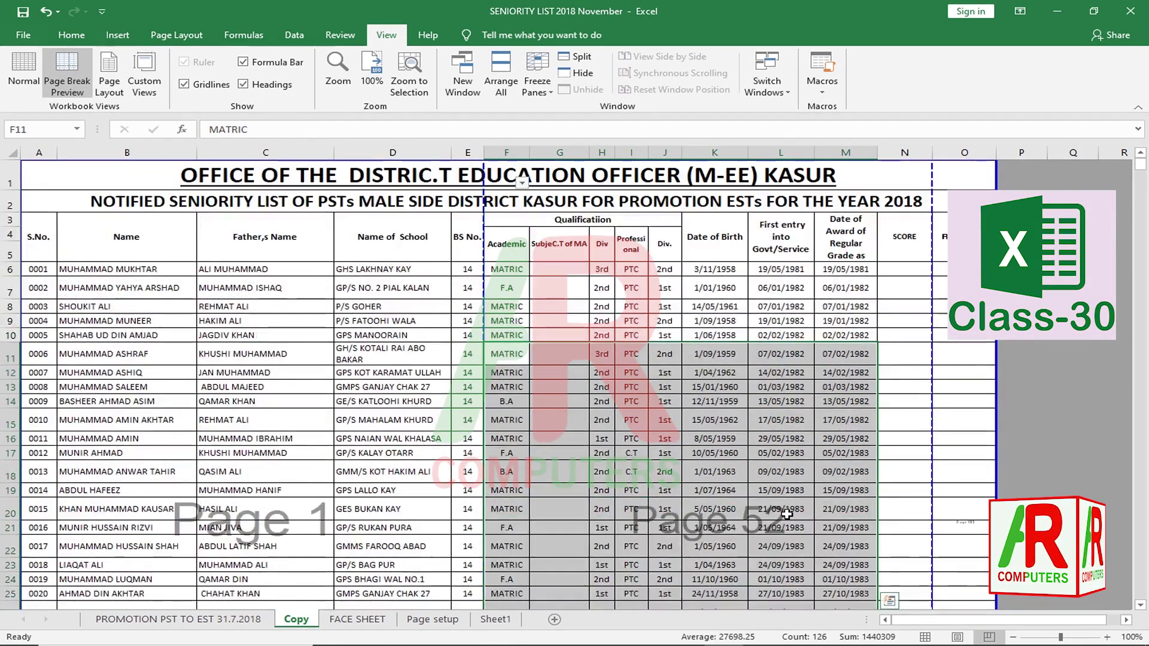
{"action": "left_click", "coordinate": [251, 488]}
{"action": "left_click", "coordinate": [707, 524]}
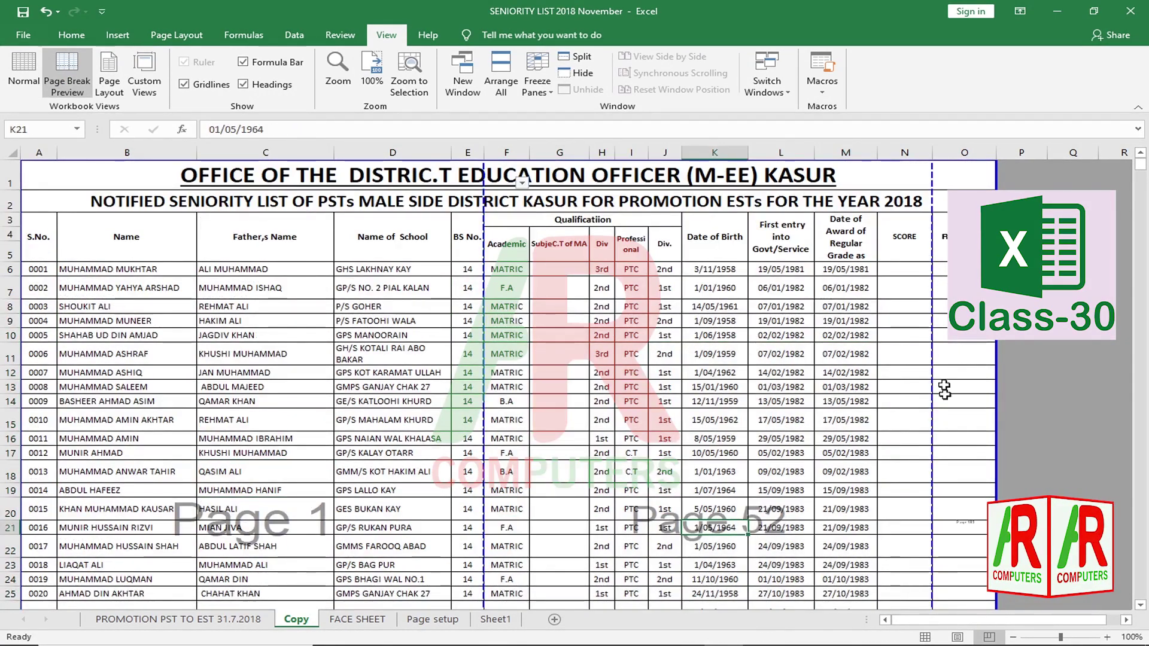
{"action": "left_click_drag", "start_coordinate": [944, 269], "coordinate": [948, 518]}
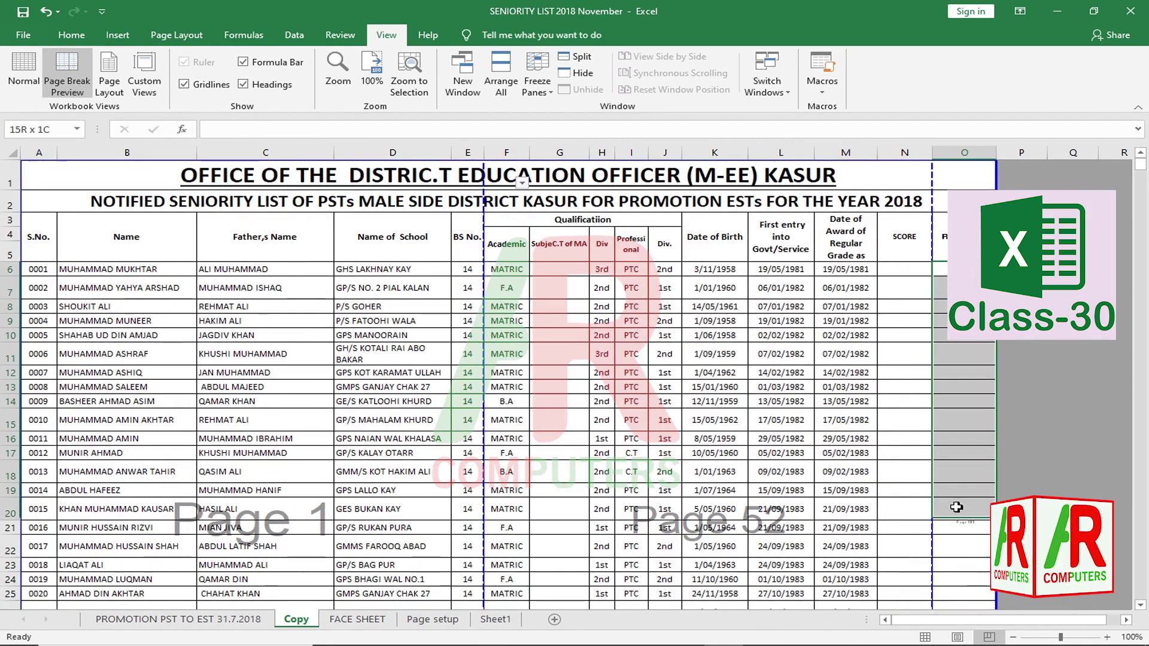
{"action": "left_click", "coordinate": [806, 517]}
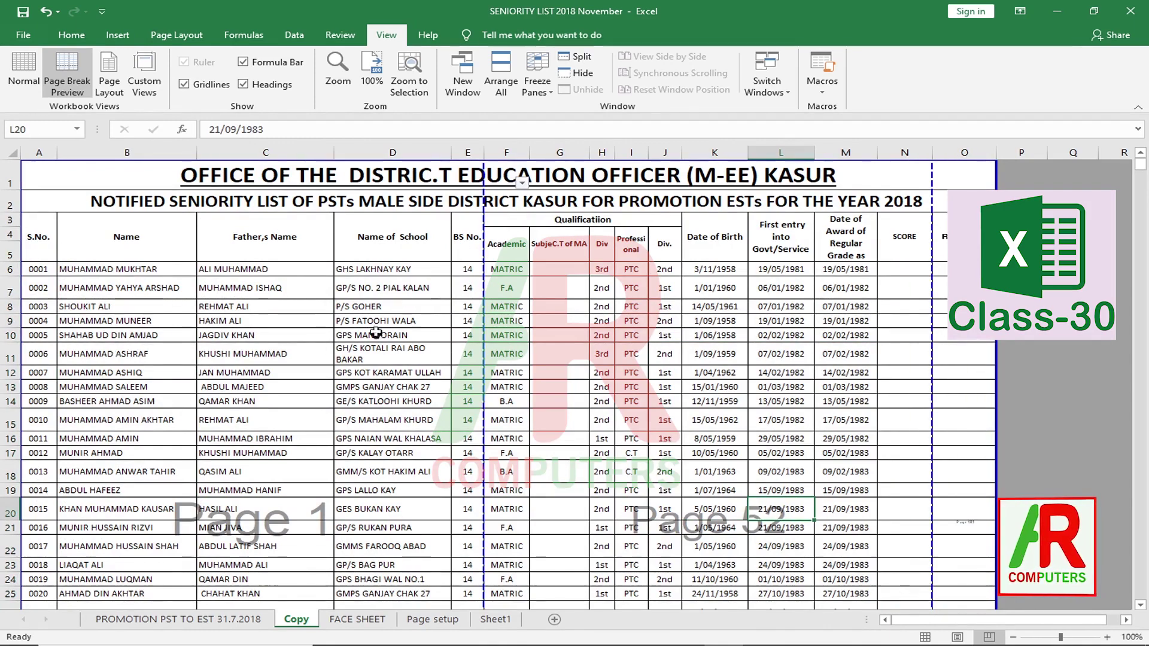
Examine the headings and records in each page's column block, from S.No. across to REMARKS
{"action": "left_click_drag", "start_coordinate": [40, 245], "coordinate": [404, 578]}
{"action": "scroll", "coordinate": [386, 519], "scroll_direction": "down", "scroll_amount": 1}
{"action": "left_click", "coordinate": [360, 503]}
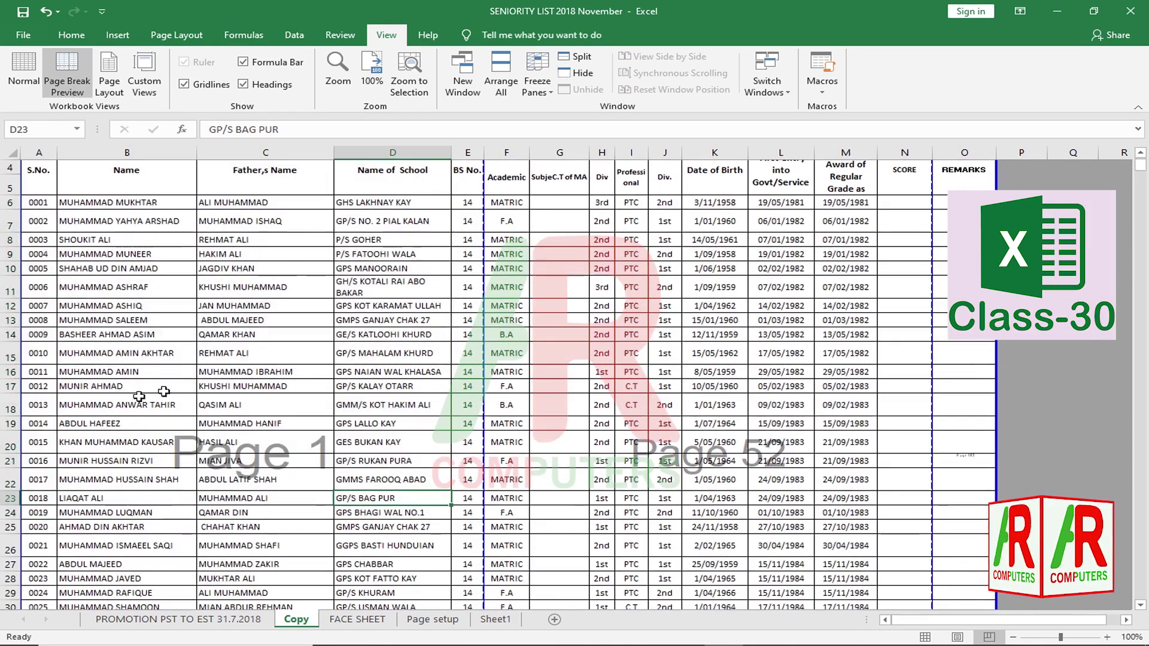
{"action": "scroll", "coordinate": [460, 276], "scroll_direction": "up", "scroll_amount": 1}
{"action": "left_click_drag", "start_coordinate": [507, 243], "coordinate": [904, 531]}
{"action": "left_click_drag", "start_coordinate": [964, 220], "coordinate": [964, 490]}
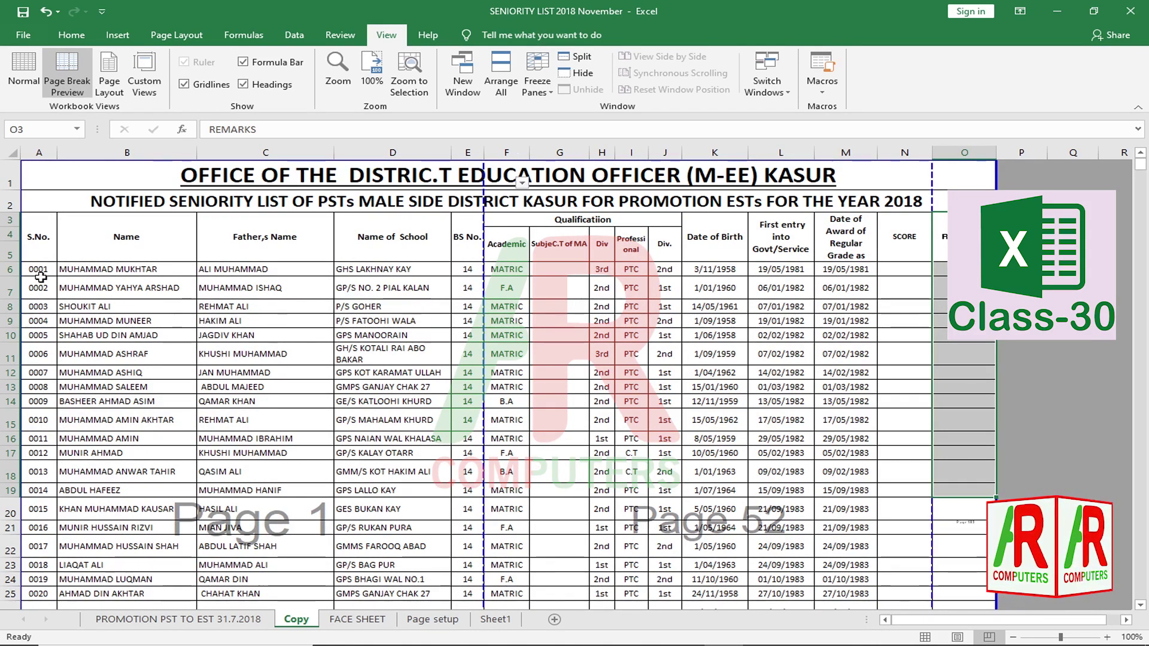
Compare the serial number and name columns on the first page with the columns that fall on the other pages
{"action": "left_click_drag", "start_coordinate": [39, 288], "coordinate": [411, 439]}
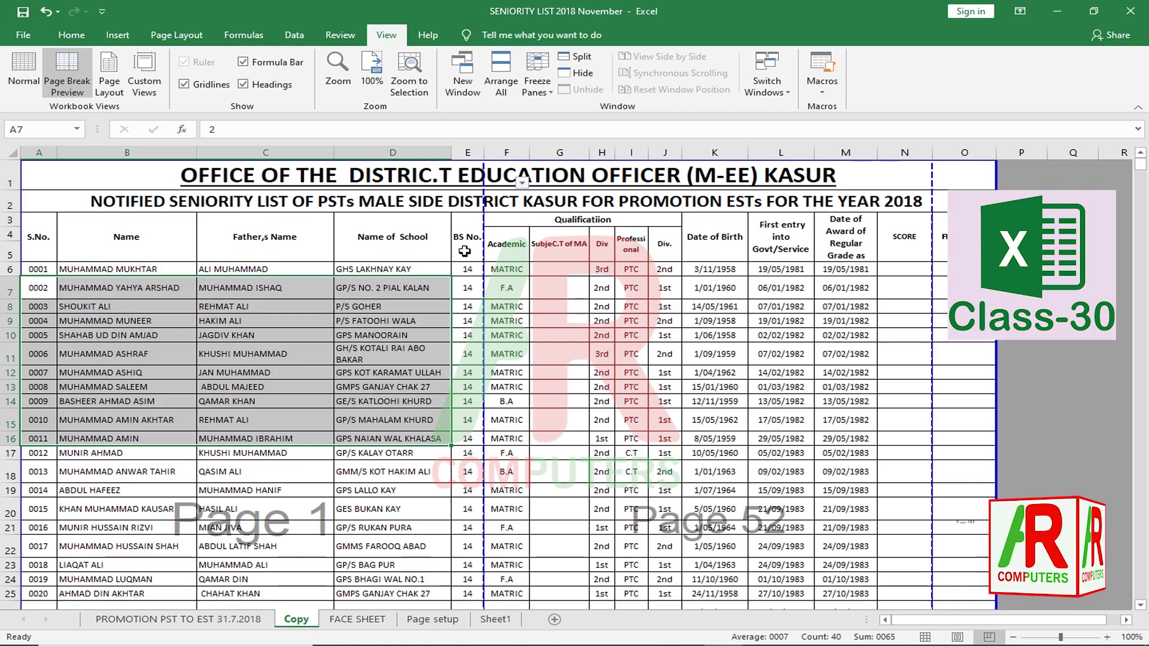
{"action": "left_click_drag", "start_coordinate": [464, 252], "coordinate": [158, 374]}
{"action": "left_click_drag", "start_coordinate": [902, 240], "coordinate": [573, 380]}
{"action": "left_click_drag", "start_coordinate": [967, 242], "coordinate": [970, 370]}
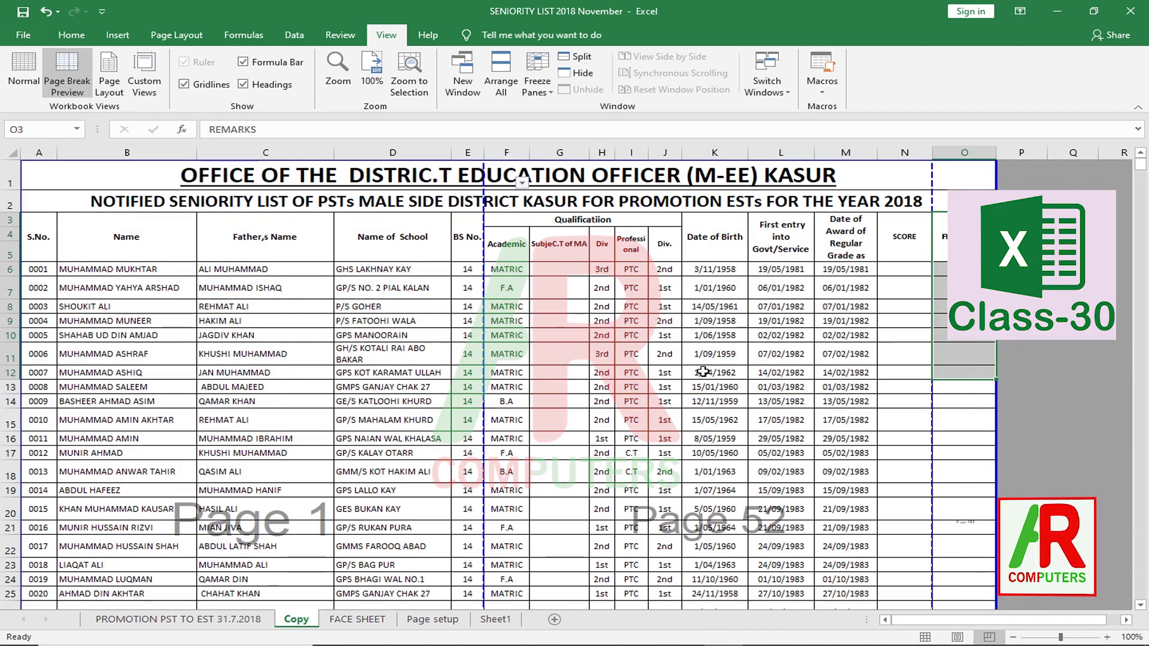
{"action": "left_click_drag", "start_coordinate": [506, 243], "coordinate": [916, 515]}
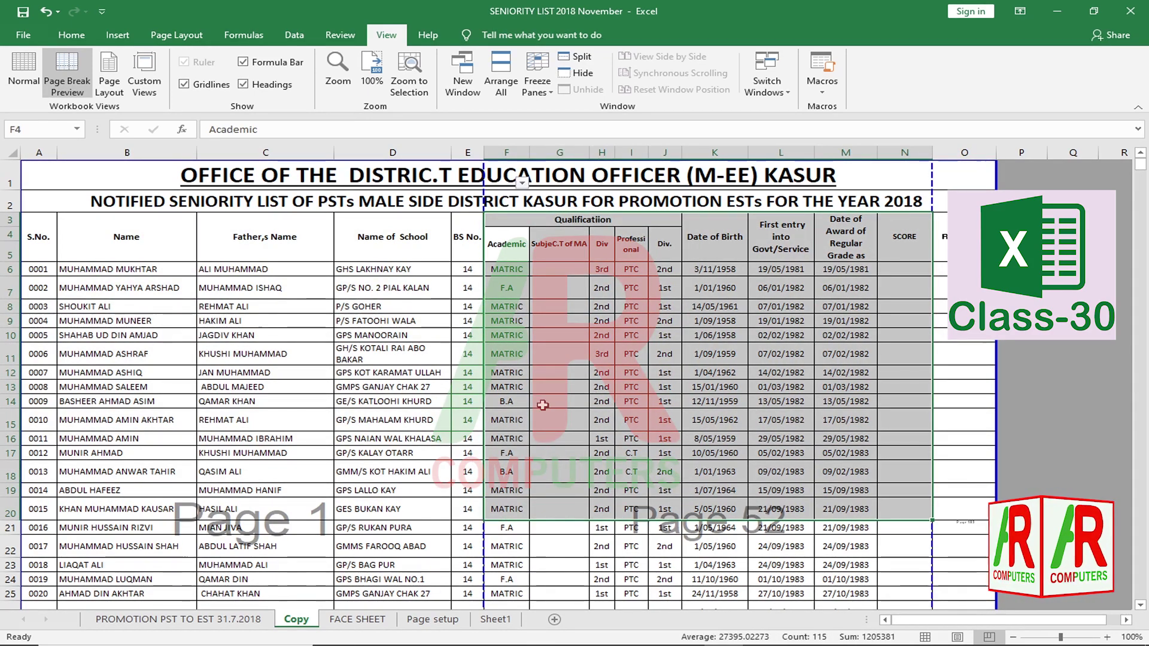
{"action": "left_click", "coordinate": [151, 406]}
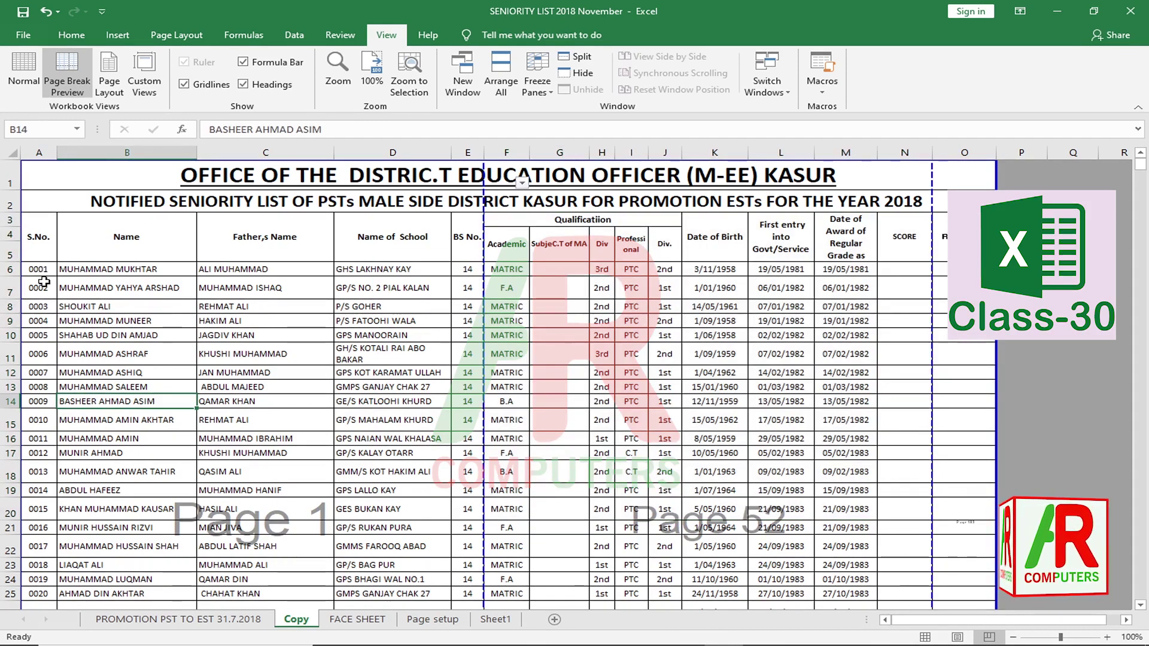
{"action": "left_click_drag", "start_coordinate": [43, 250], "coordinate": [44, 393]}
{"action": "left_click", "coordinate": [89, 393]}
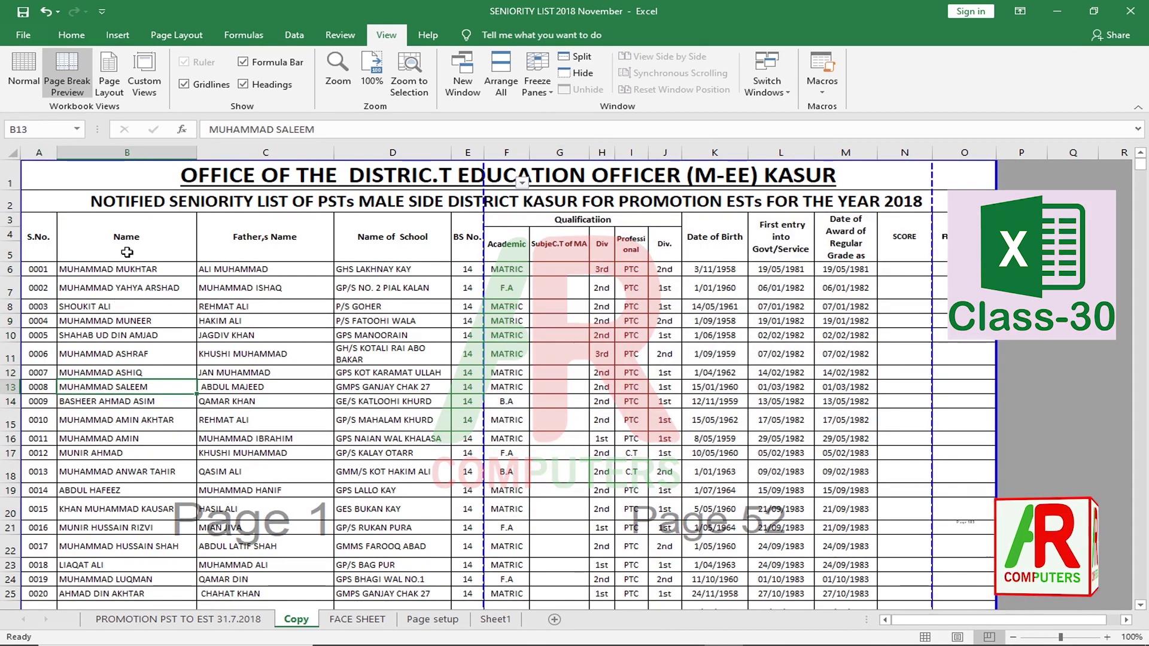
Examine the name column and the employee records across the page breaks, from column B through to the REMARKS column
{"action": "left_click_drag", "start_coordinate": [127, 251], "coordinate": [115, 508]}
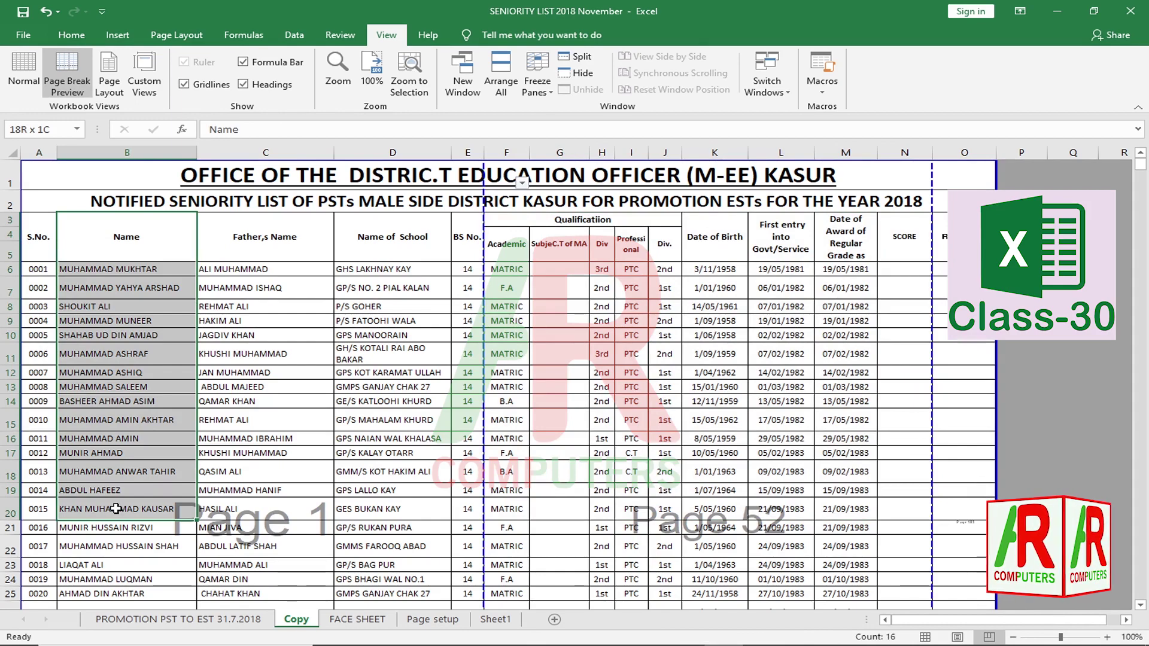
{"action": "left_click", "coordinate": [85, 271]}
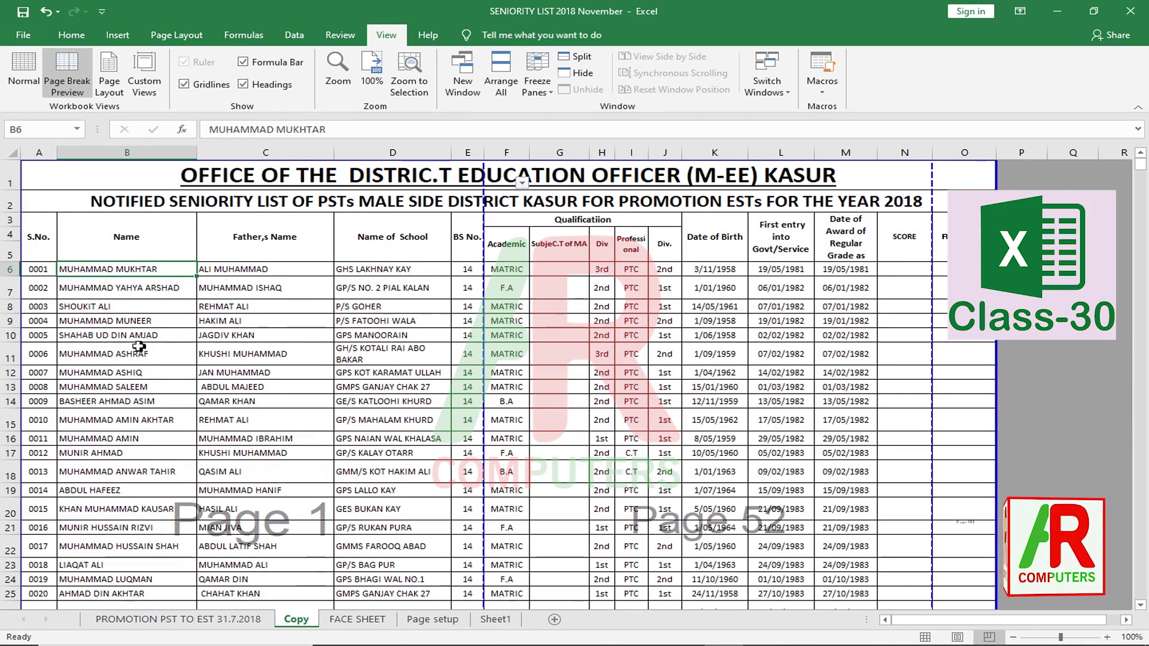
{"action": "left_click", "coordinate": [115, 333]}
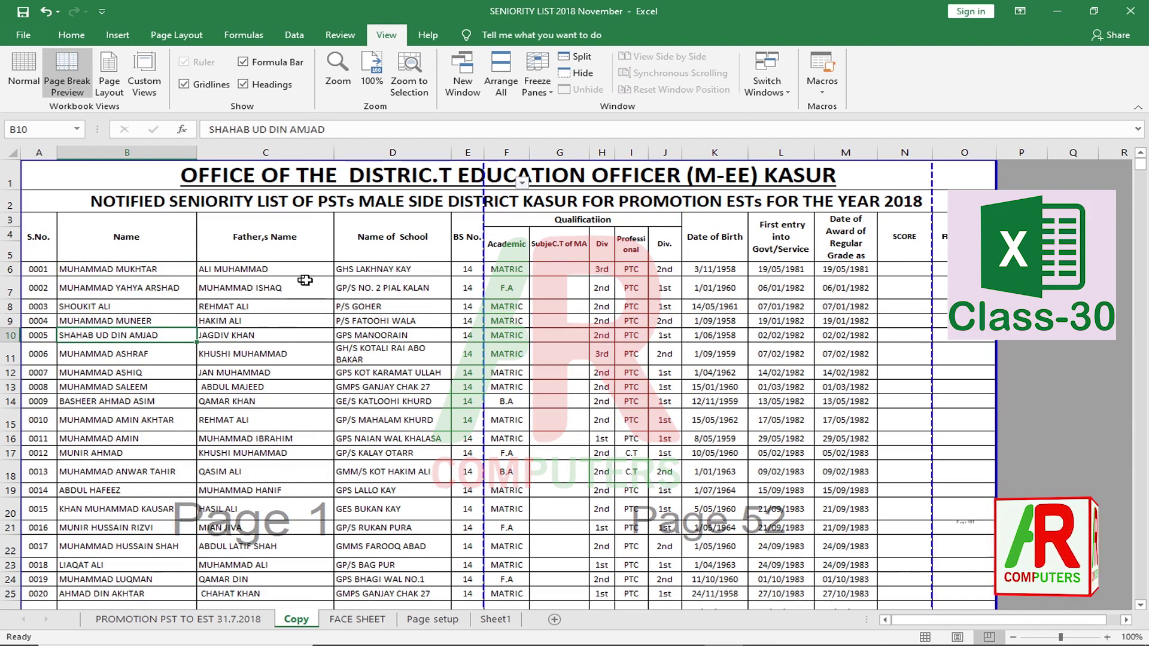
{"action": "left_click", "coordinate": [96, 293]}
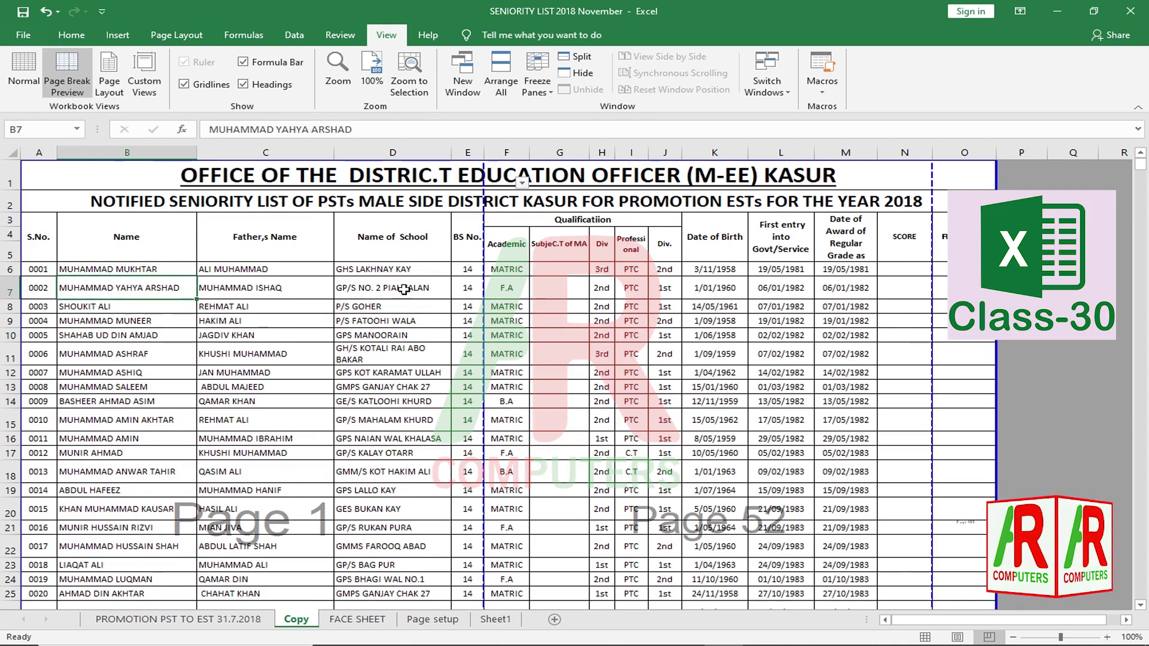
{"action": "left_click_drag", "start_coordinate": [139, 291], "coordinate": [933, 291]}
{"action": "left_click_drag", "start_coordinate": [75, 270], "coordinate": [925, 269]}
{"action": "left_click", "coordinate": [778, 354]}
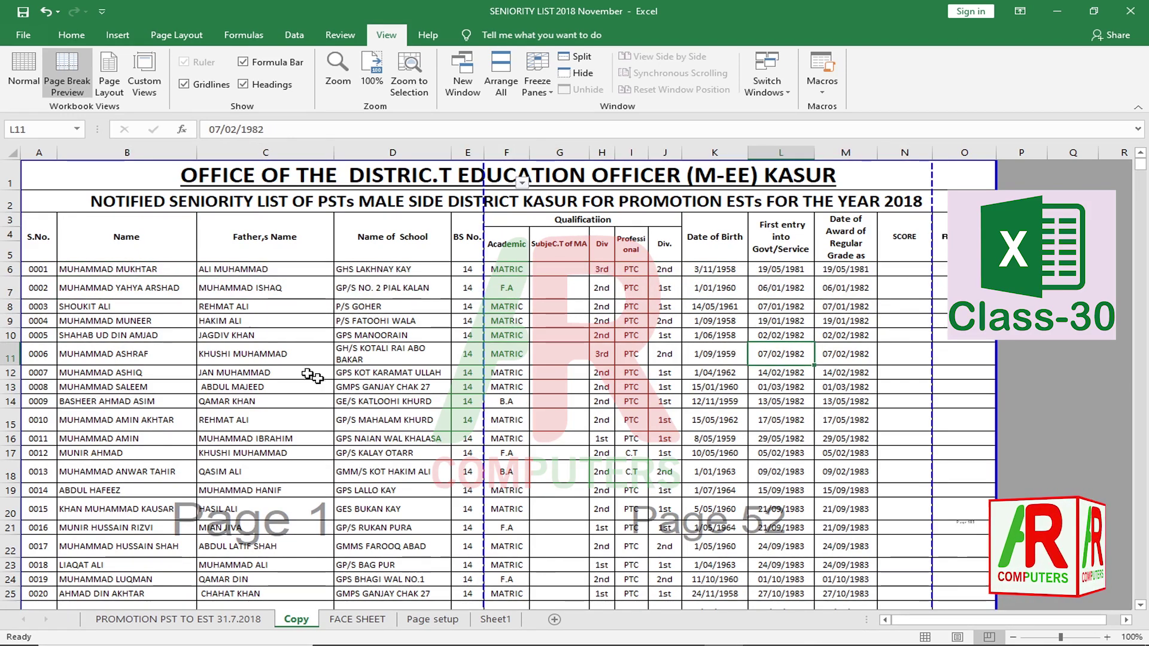
{"action": "left_click_drag", "start_coordinate": [114, 229], "coordinate": [455, 479]}
{"action": "left_click", "coordinate": [507, 373]}
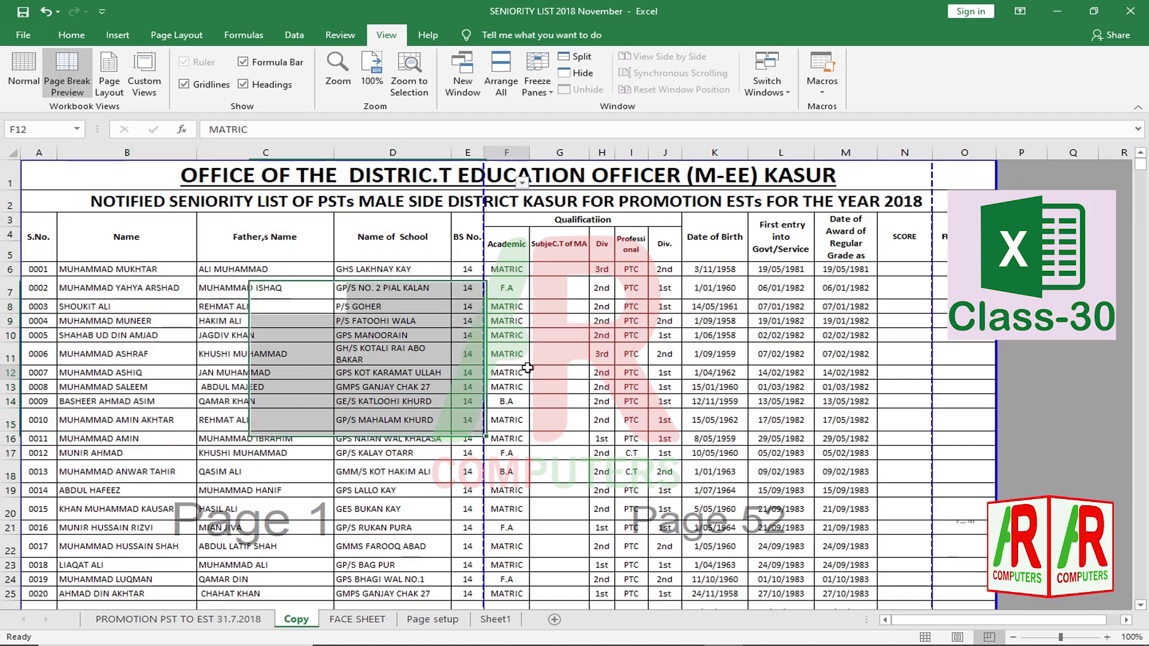
{"action": "left_click", "coordinate": [944, 374]}
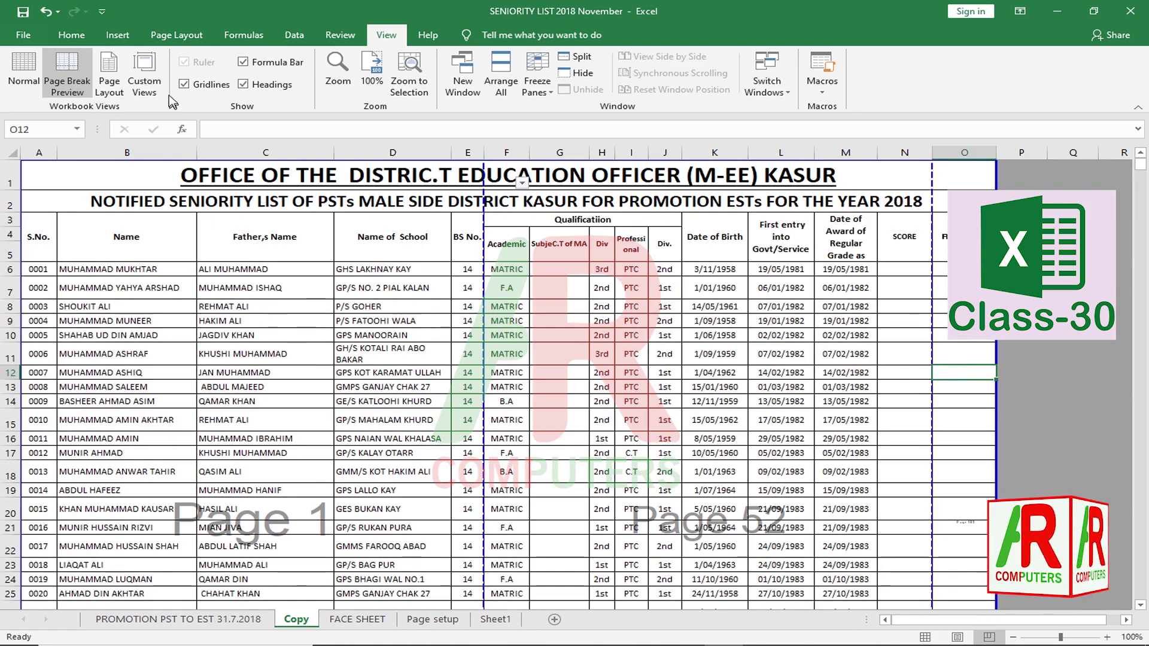
Set the Copy sheet's printing page order to Over, then down in Page Setup
{"action": "left_click", "coordinate": [177, 35]}
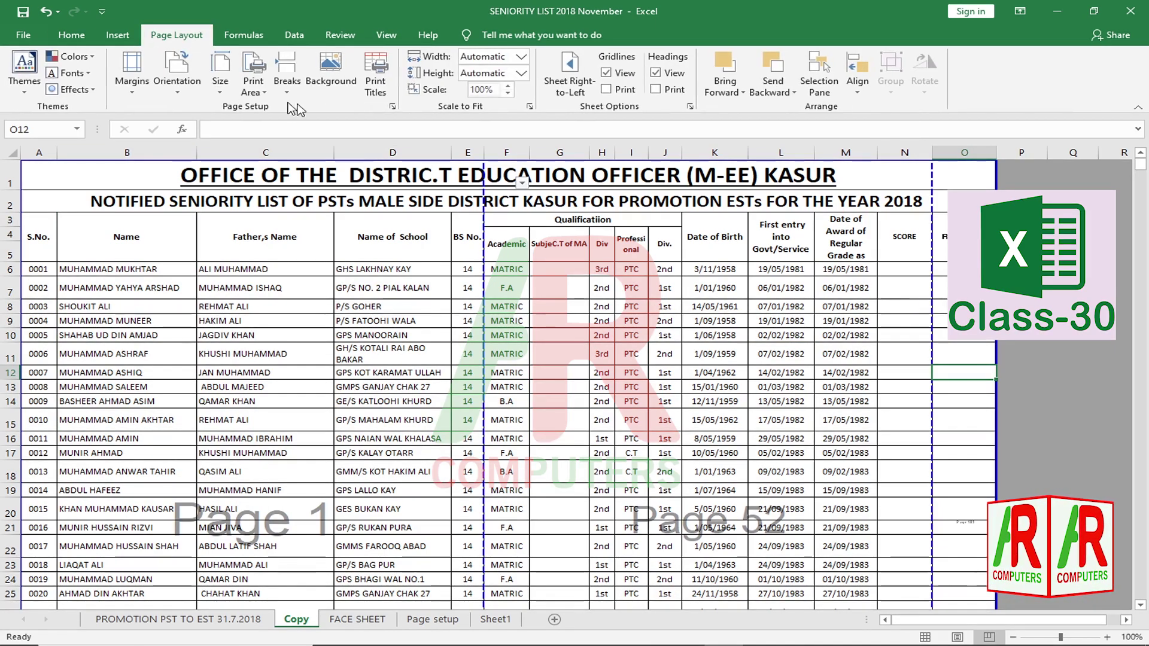
{"action": "left_click", "coordinate": [376, 81]}
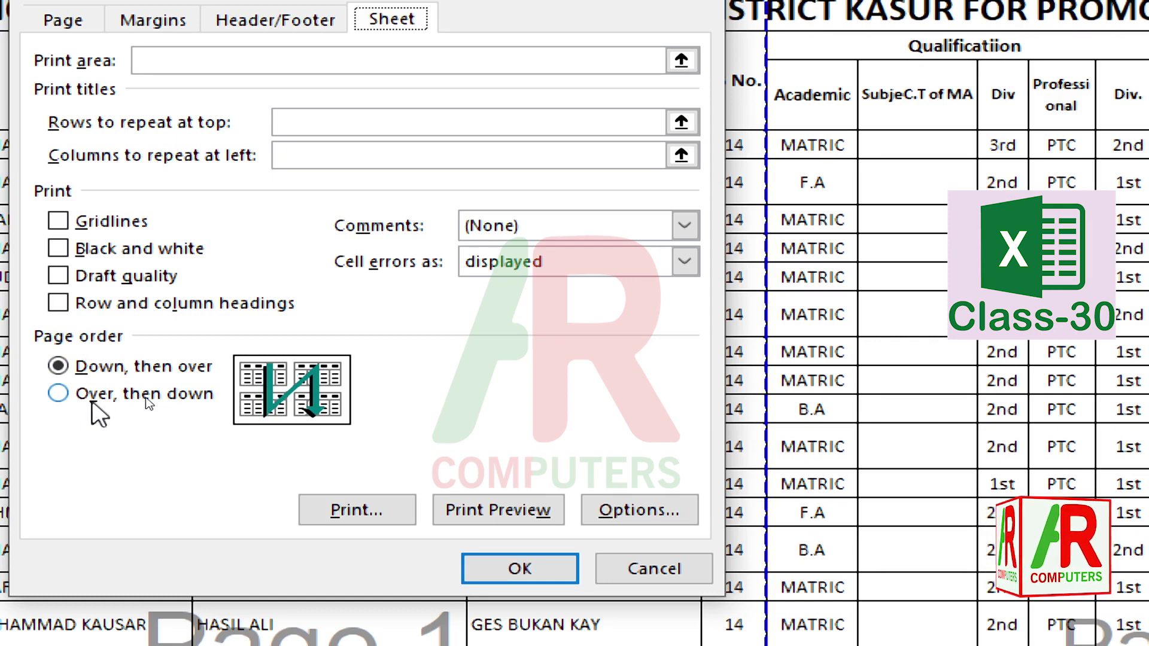
{"action": "left_click", "coordinate": [58, 395]}
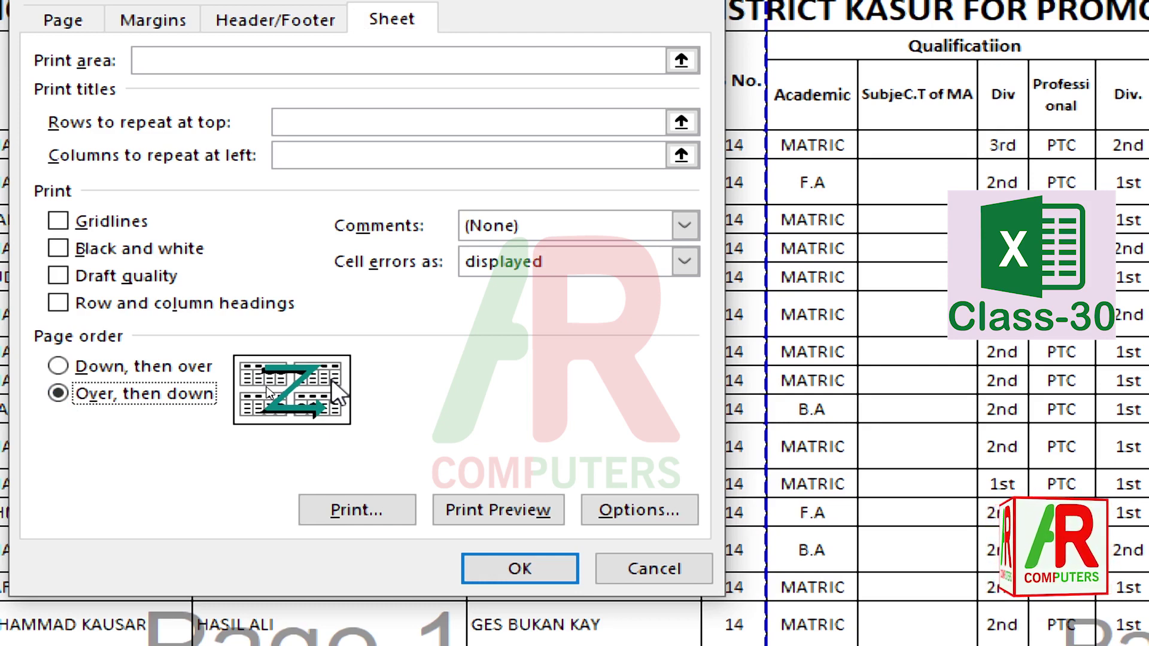
{"action": "left_click", "coordinate": [521, 569]}
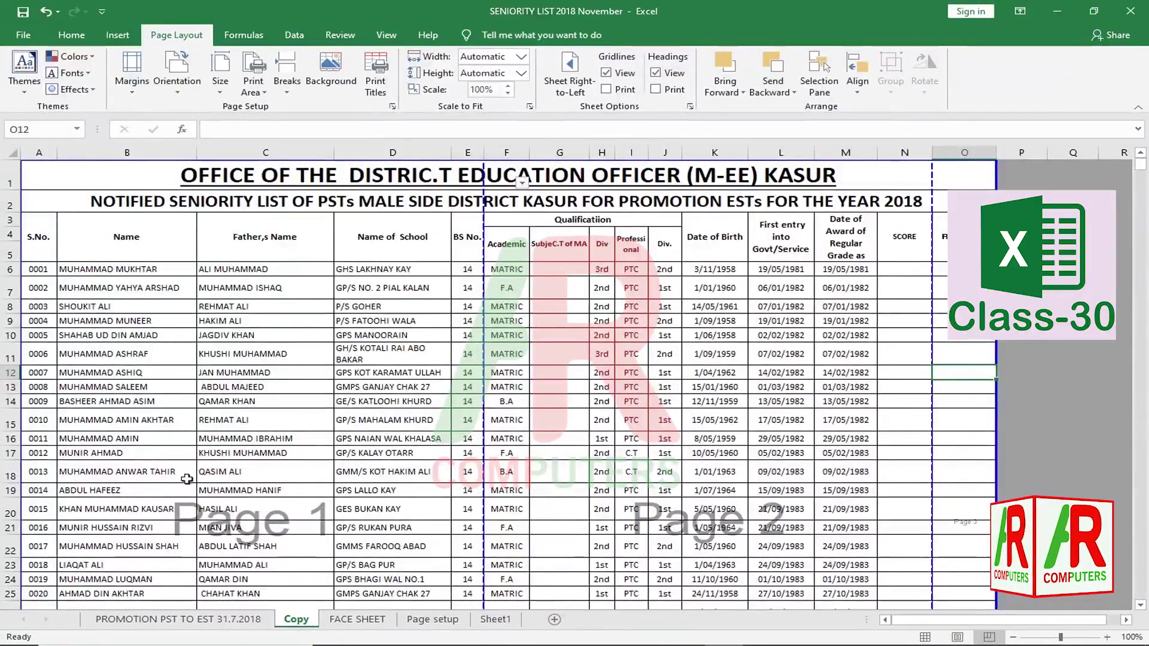
Examine how the pages are numbered across the first row of pages and across the row of pages below it
{"action": "left_click_drag", "start_coordinate": [203, 506], "coordinate": [308, 541]}
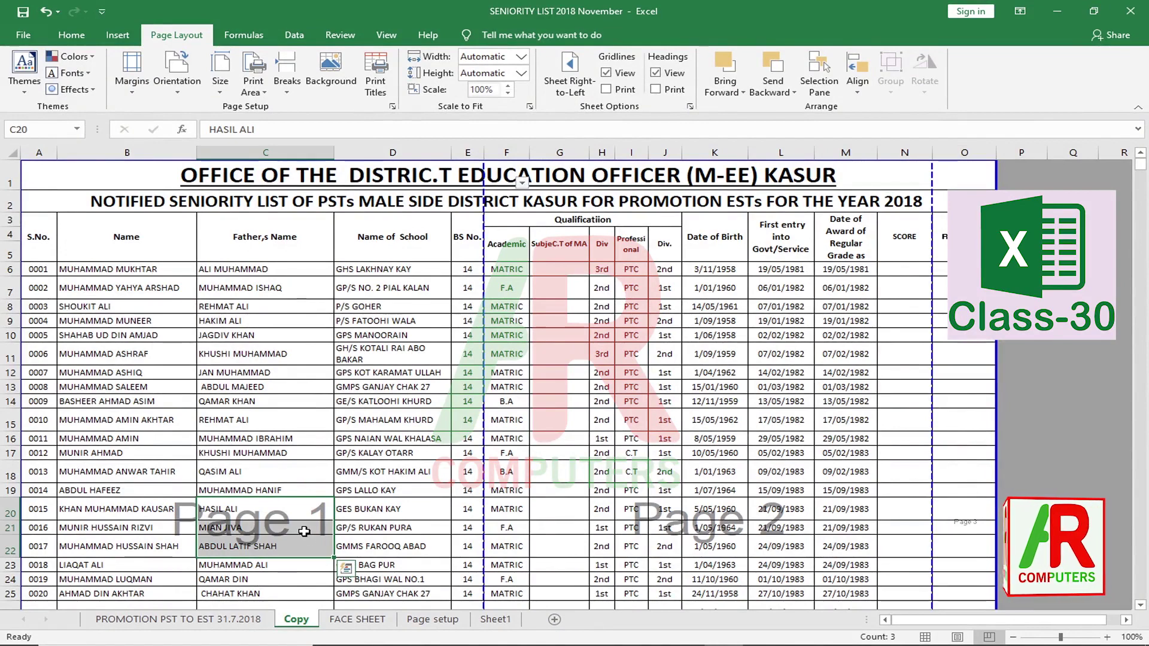
{"action": "left_click_drag", "start_coordinate": [601, 453], "coordinate": [790, 548]}
{"action": "left_click_drag", "start_coordinate": [978, 453], "coordinate": [973, 547]}
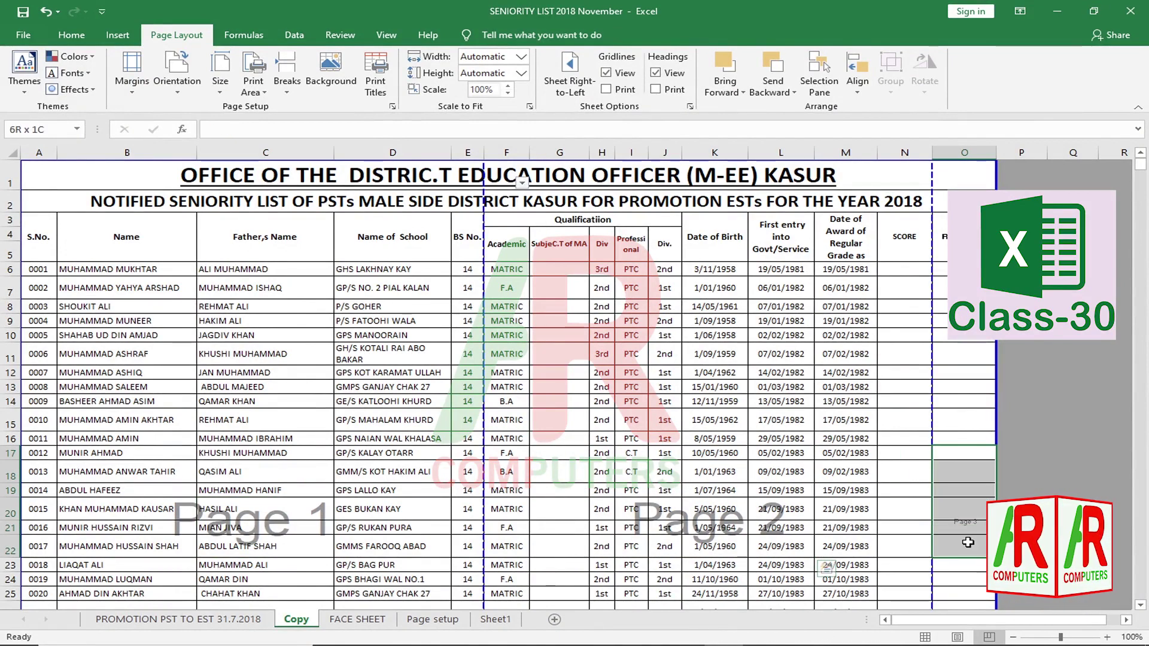
{"action": "left_click_drag", "start_coordinate": [93, 418], "coordinate": [981, 580]}
{"action": "left_click", "coordinate": [124, 453]}
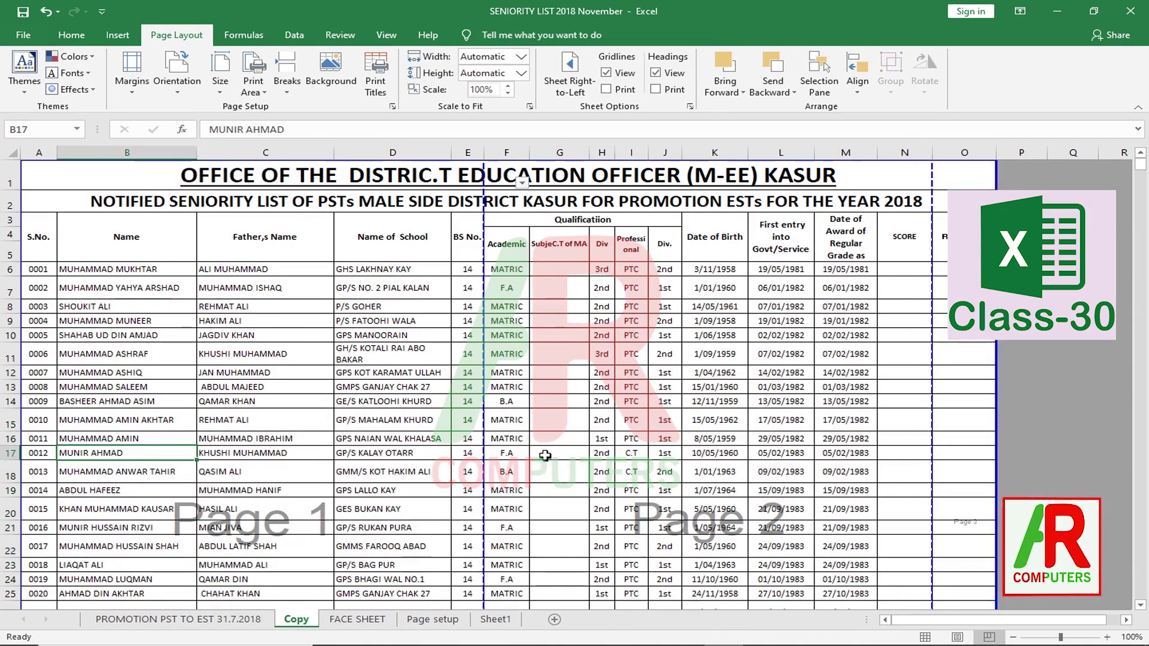
{"action": "left_click", "coordinate": [546, 456]}
{"action": "left_click", "coordinate": [964, 490]}
{"action": "scroll", "coordinate": [490, 484], "scroll_direction": "down", "scroll_amount": 10}
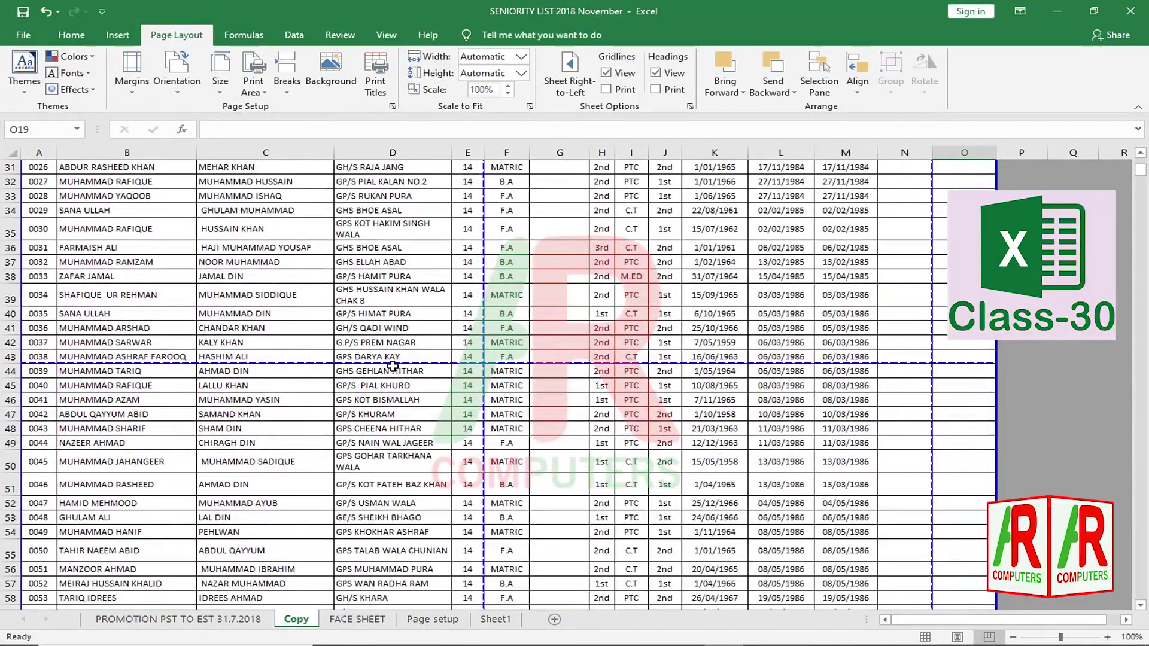
{"action": "scroll", "coordinate": [393, 366], "scroll_direction": "down", "scroll_amount": 1}
{"action": "scroll", "coordinate": [393, 366], "scroll_direction": "down", "scroll_amount": 5}
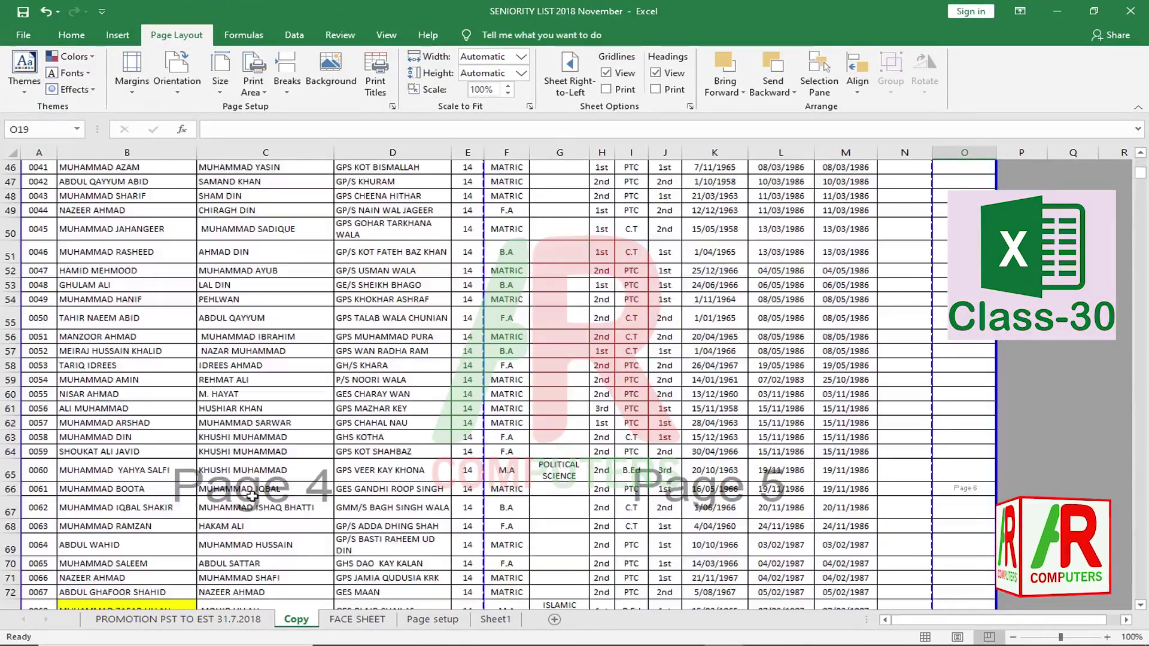
{"action": "left_click", "coordinate": [252, 499]}
{"action": "left_click", "coordinate": [624, 503]}
{"action": "left_click", "coordinate": [943, 503]}
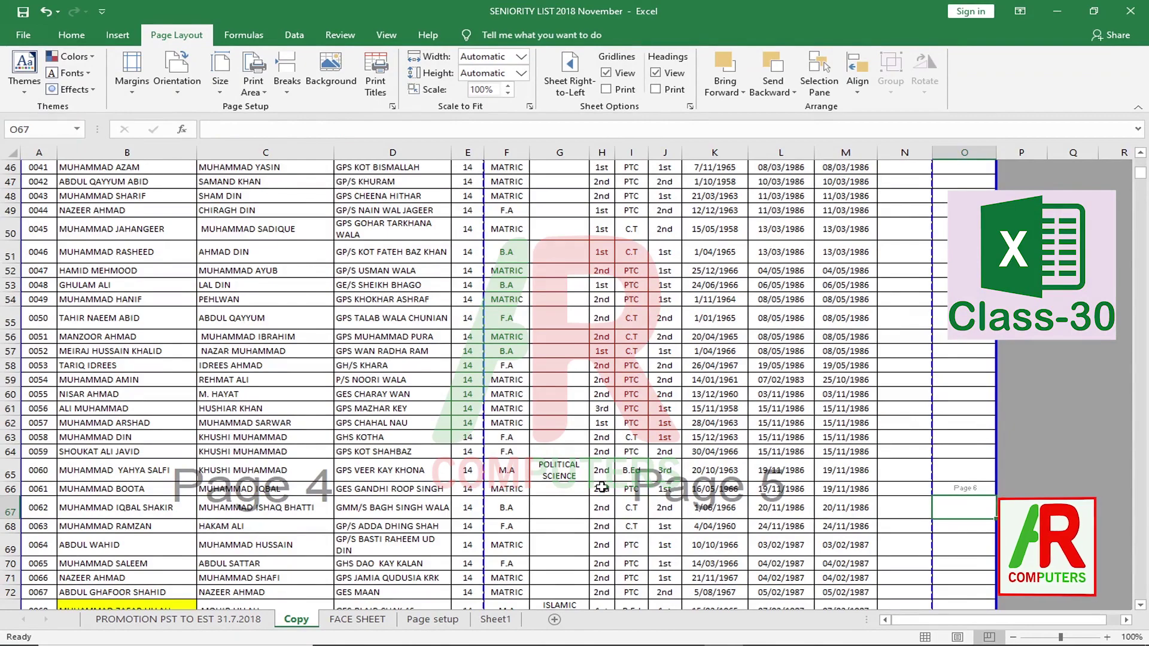
Review the subtitle and heading rows 2 to 5 and the serial number column as candidates for repeating on printed pages
{"action": "scroll", "coordinate": [602, 487], "scroll_direction": "up", "scroll_amount": 15}
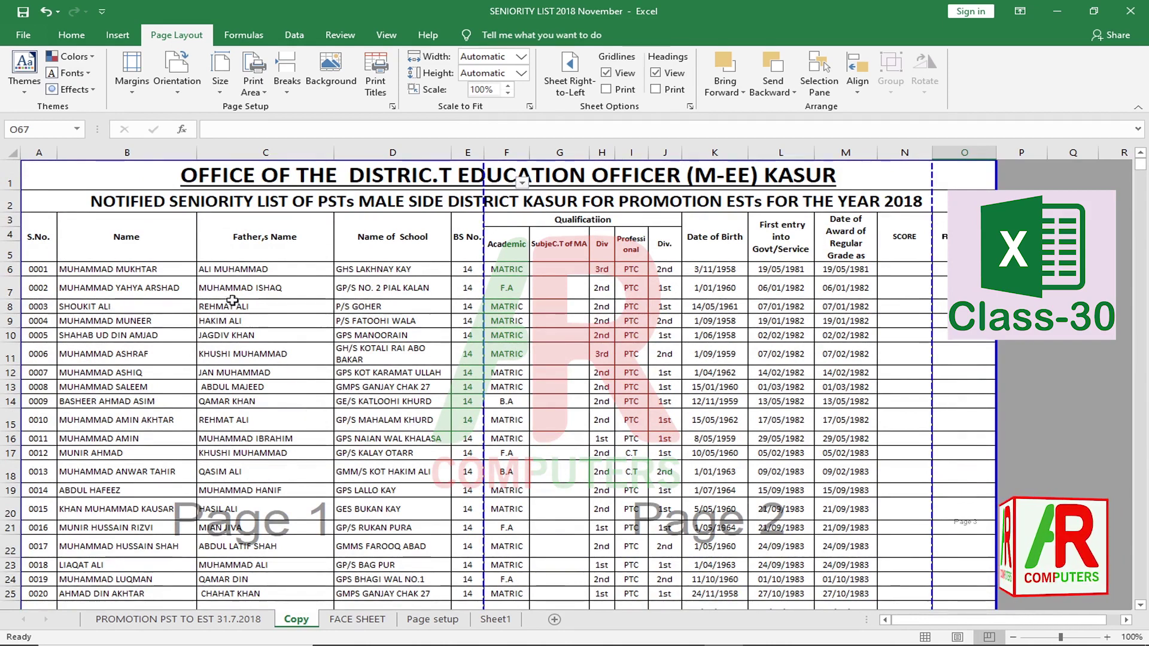
{"action": "left_click", "coordinate": [298, 202]}
{"action": "left_click_drag", "start_coordinate": [298, 203], "coordinate": [298, 233]}
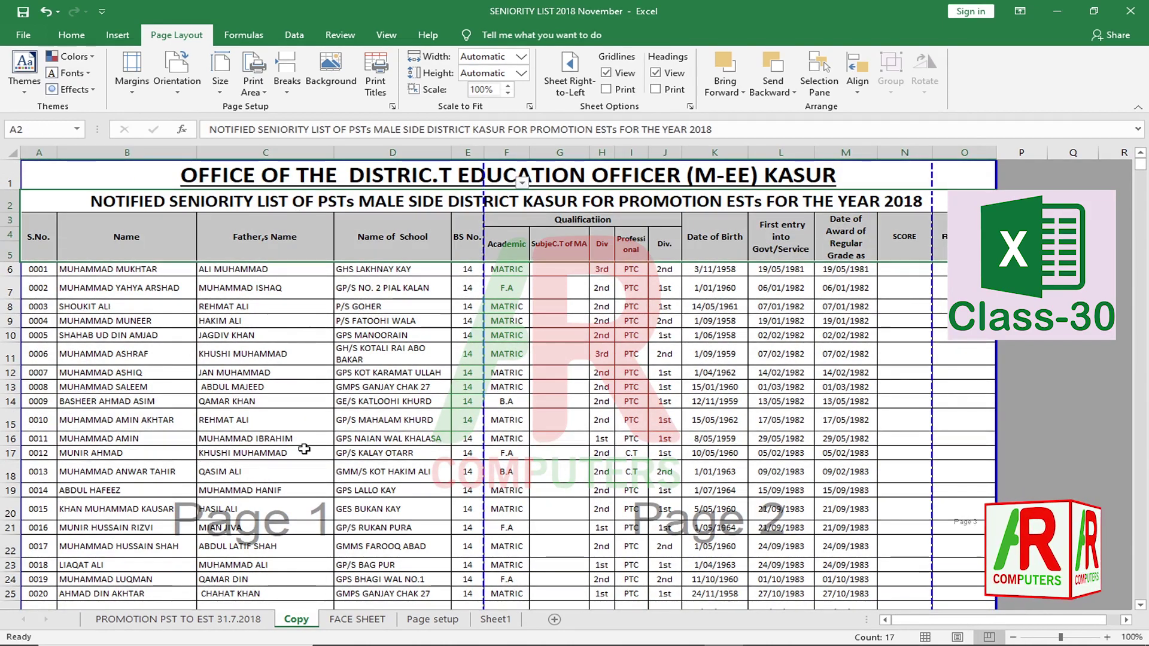
{"action": "left_click", "coordinate": [241, 504]}
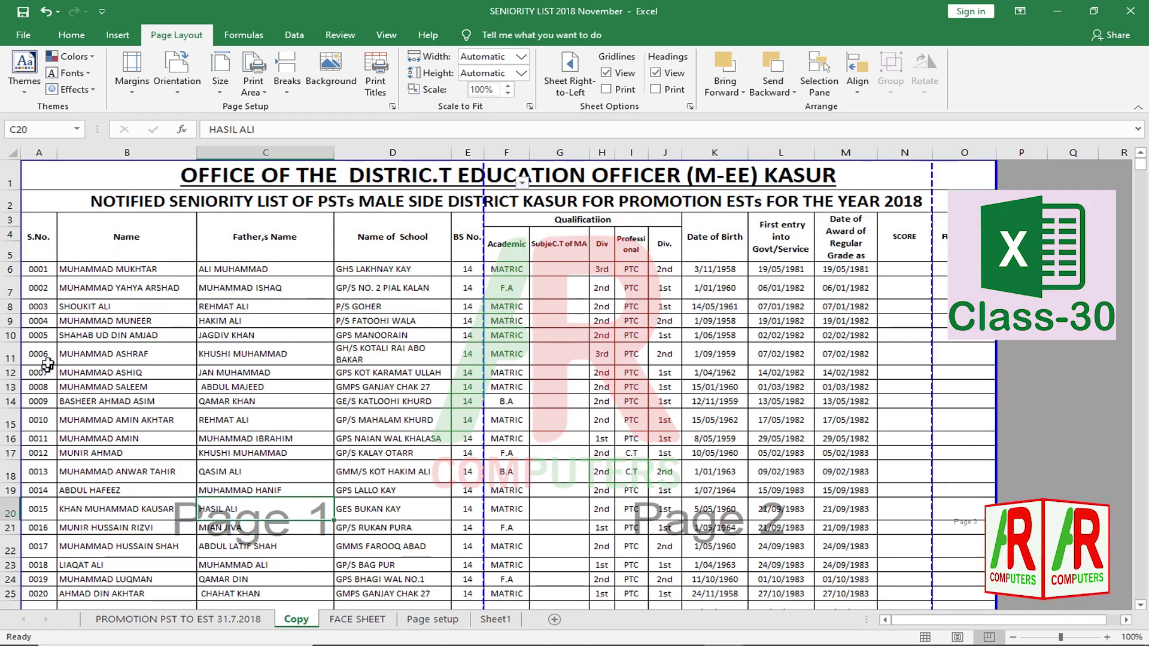
{"action": "left_click_drag", "start_coordinate": [46, 269], "coordinate": [39, 579]}
{"action": "left_click", "coordinate": [190, 566]}
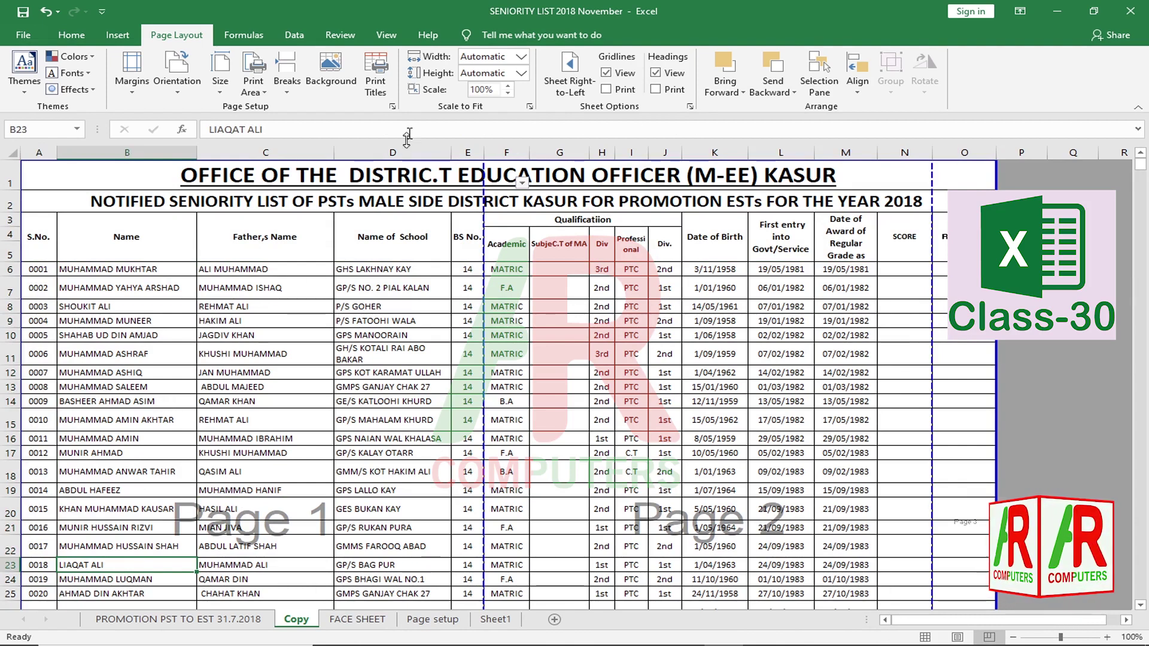
Set heading rows 3 to 5 ($3:$5) as the rows to repeat at the top of each printed page
{"action": "left_click", "coordinate": [376, 78]}
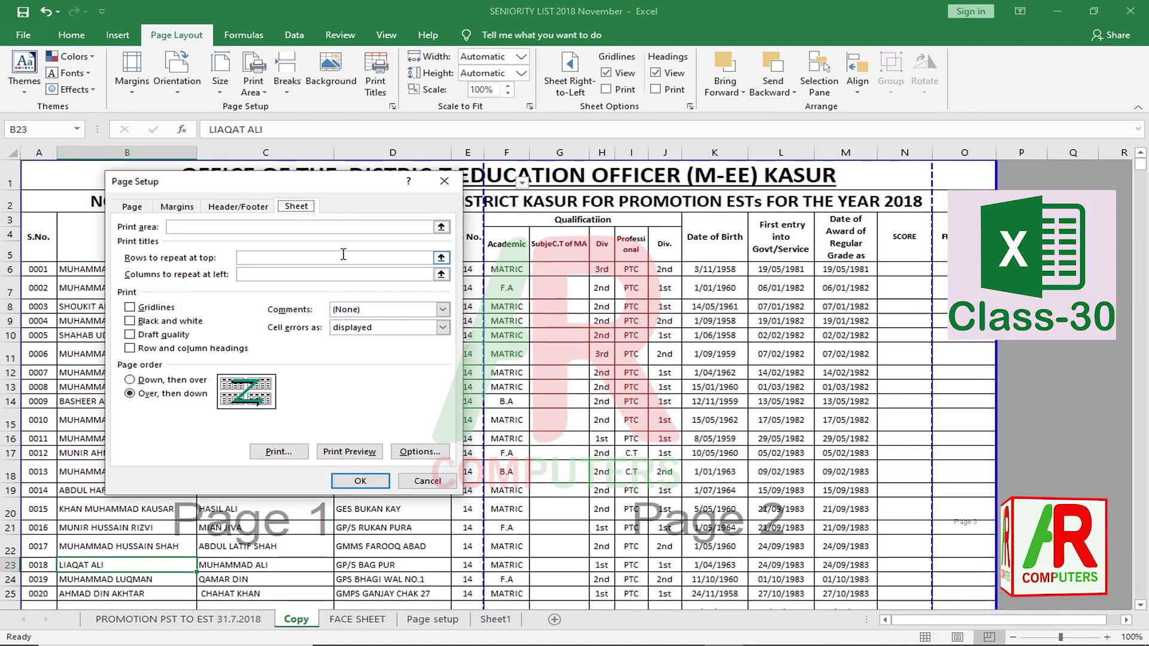
{"action": "left_click", "coordinate": [344, 257]}
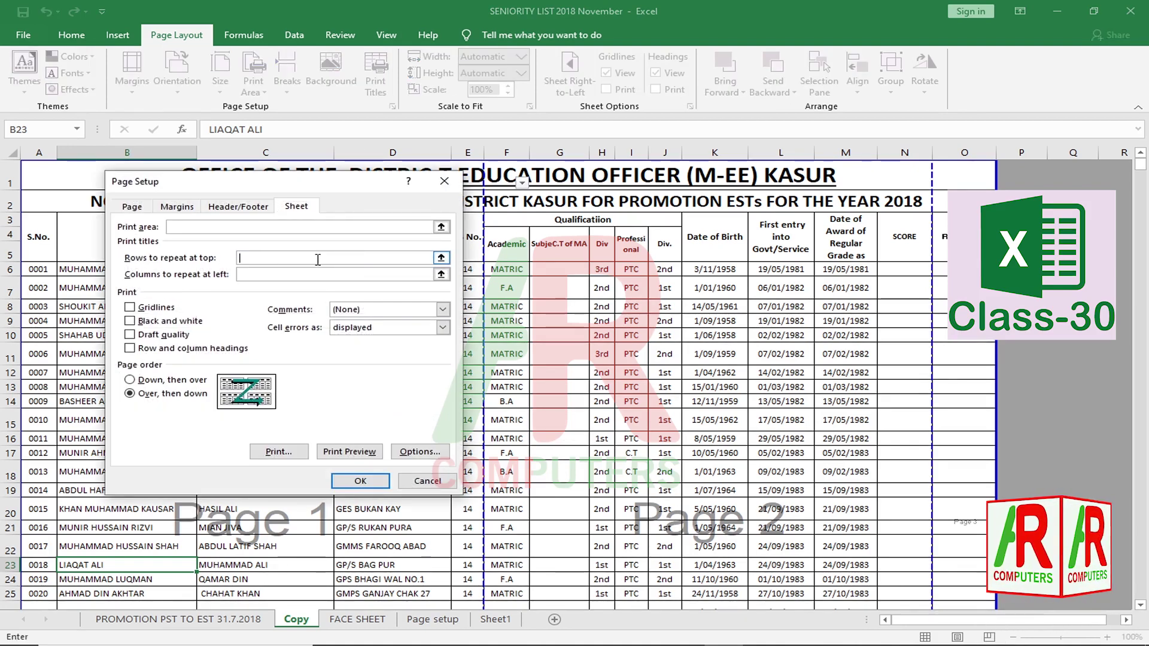
{"action": "left_click", "coordinate": [441, 258]}
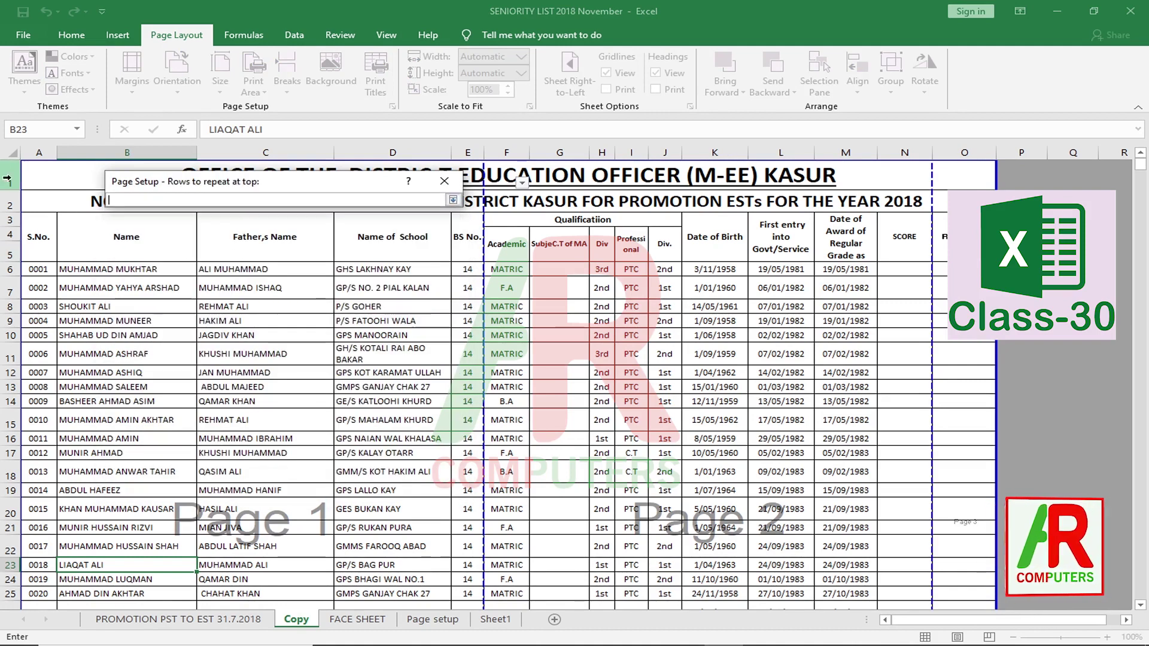
{"action": "left_click_drag", "start_coordinate": [10, 219], "coordinate": [10, 255]}
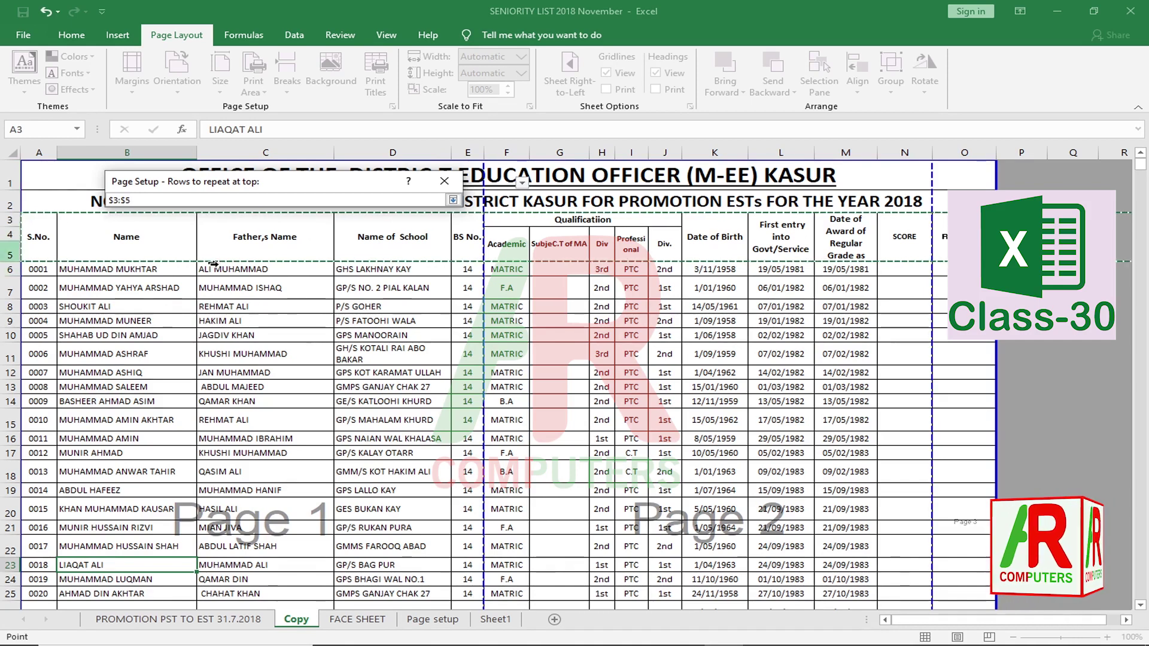
{"action": "left_click", "coordinate": [453, 200]}
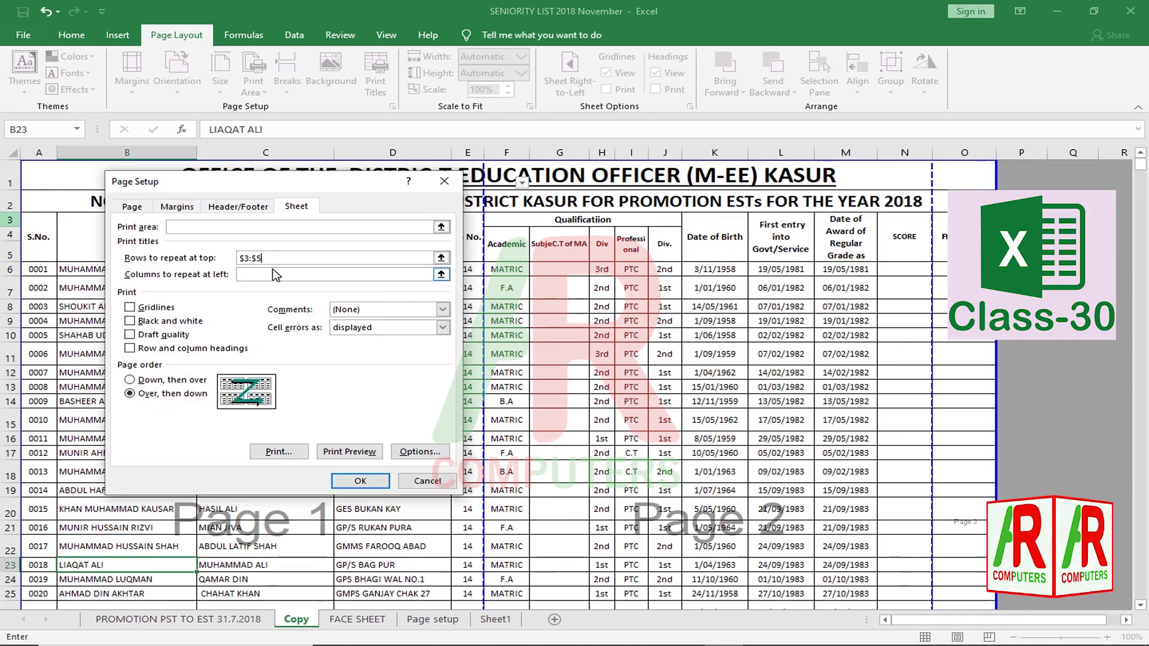
Set columns $A:$O to repeat at the left of each printed page and apply the page setup
{"action": "left_click", "coordinate": [441, 275]}
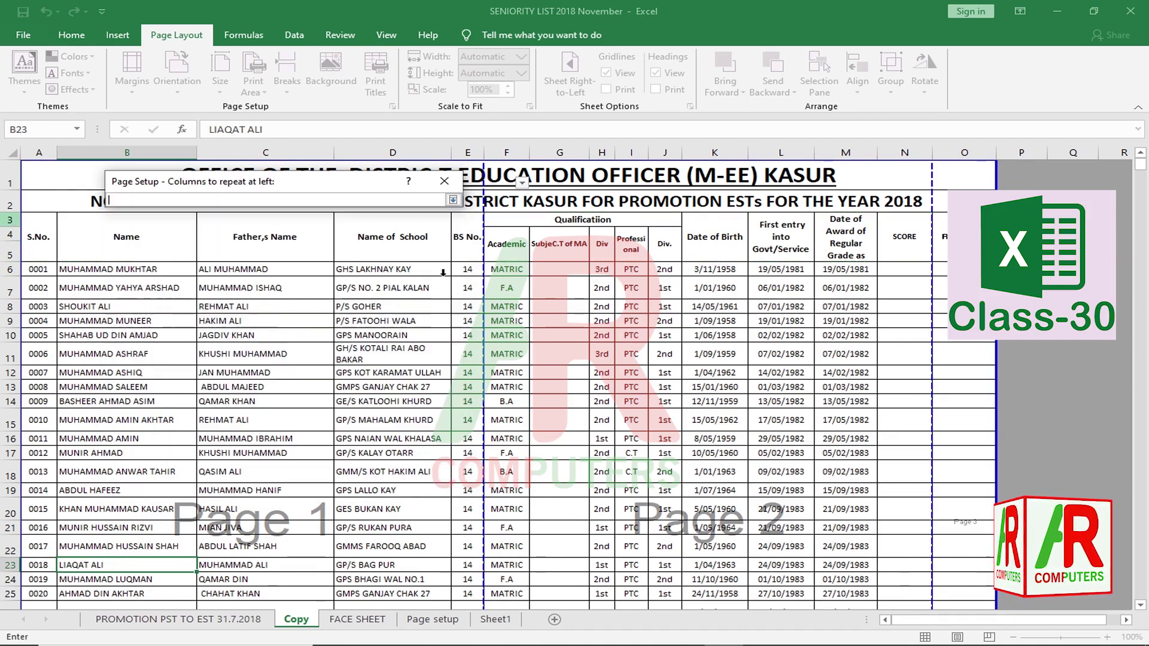
{"action": "left_click", "coordinate": [38, 262]}
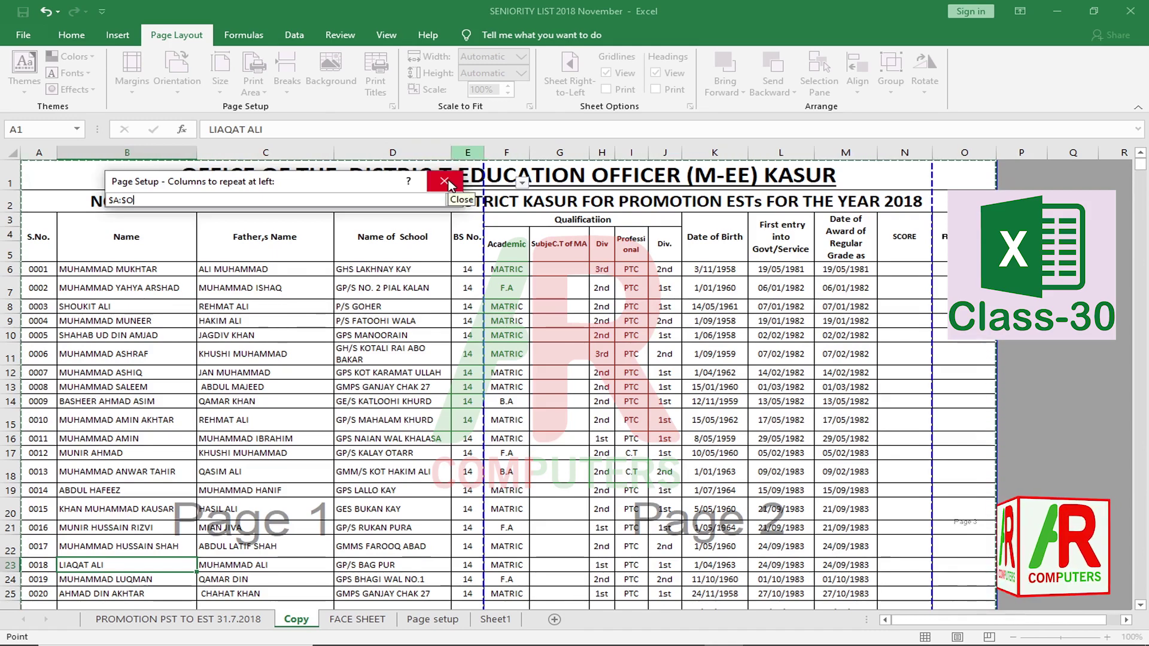
{"action": "left_click", "coordinate": [452, 200]}
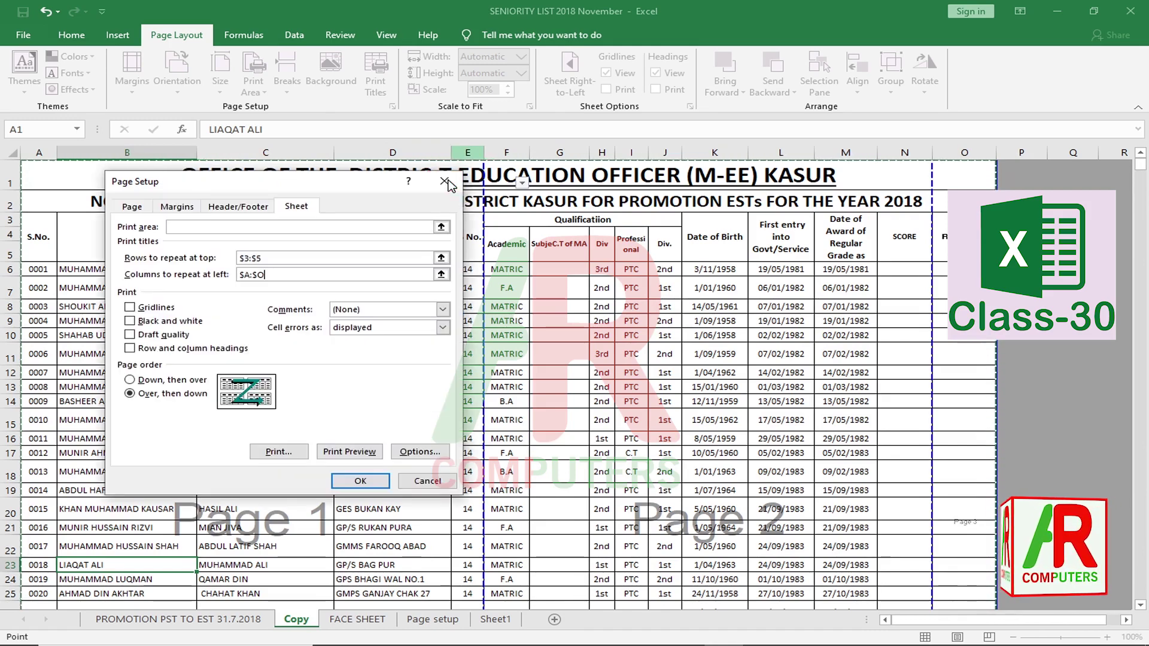
{"action": "left_click", "coordinate": [366, 479]}
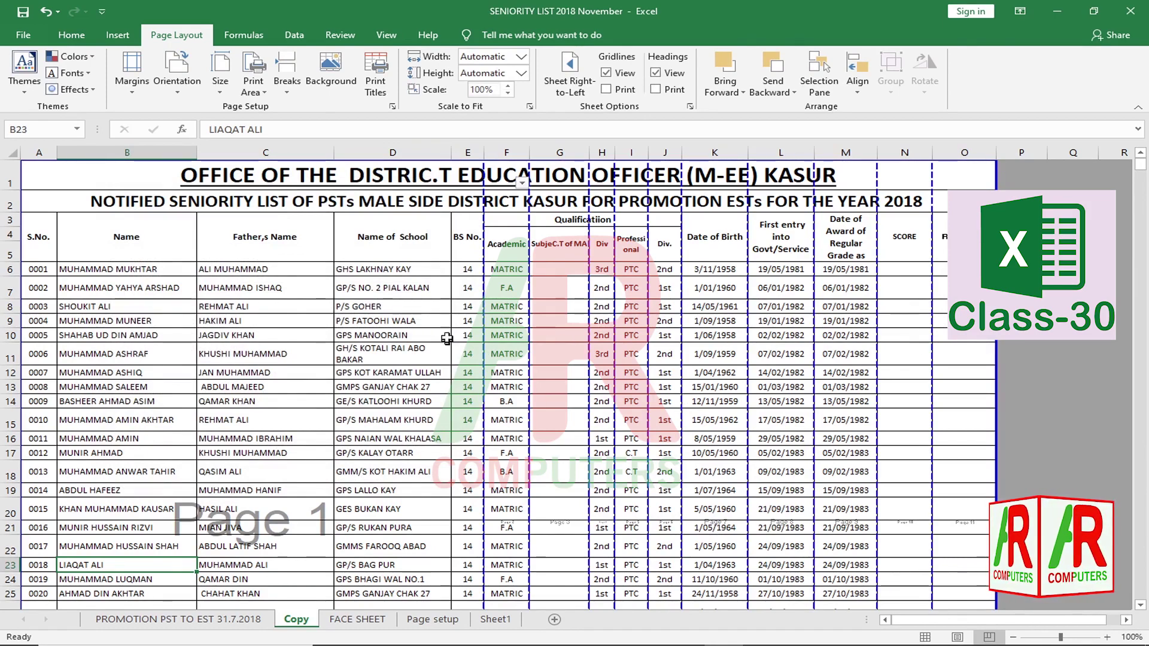
Unmerge the title and heading cells in rows 1 to 5 of the Copy sheet
{"action": "left_click_drag", "start_coordinate": [392, 288], "coordinate": [938, 453]}
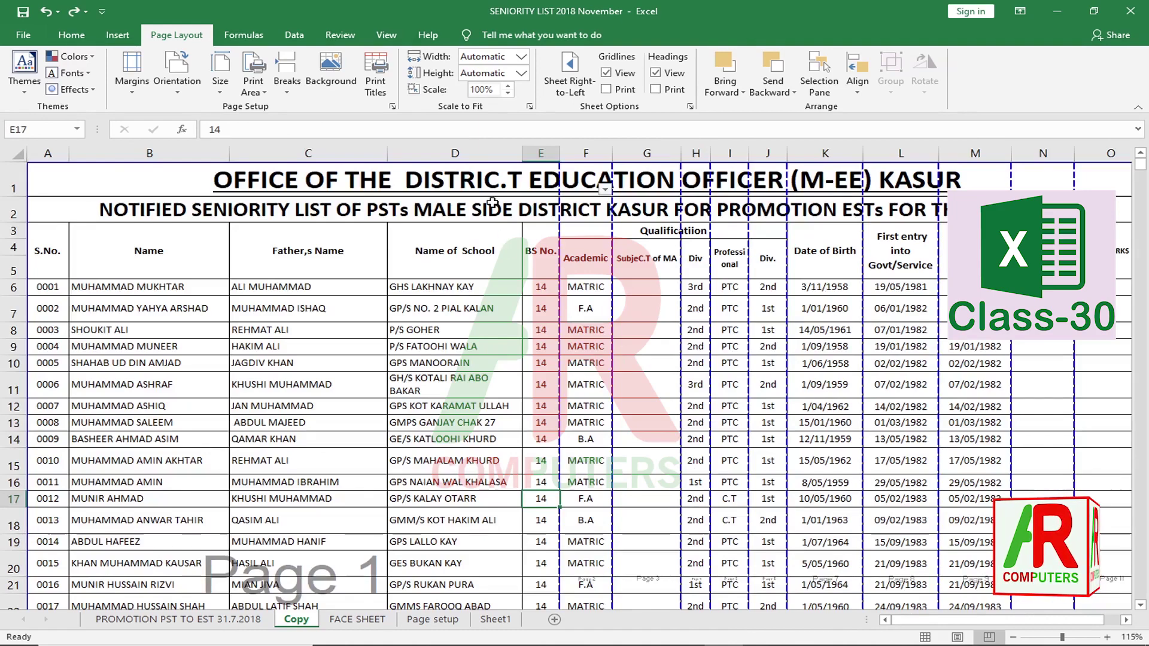
{"action": "left_click", "coordinate": [477, 186]}
{"action": "left_click", "coordinate": [820, 211]}
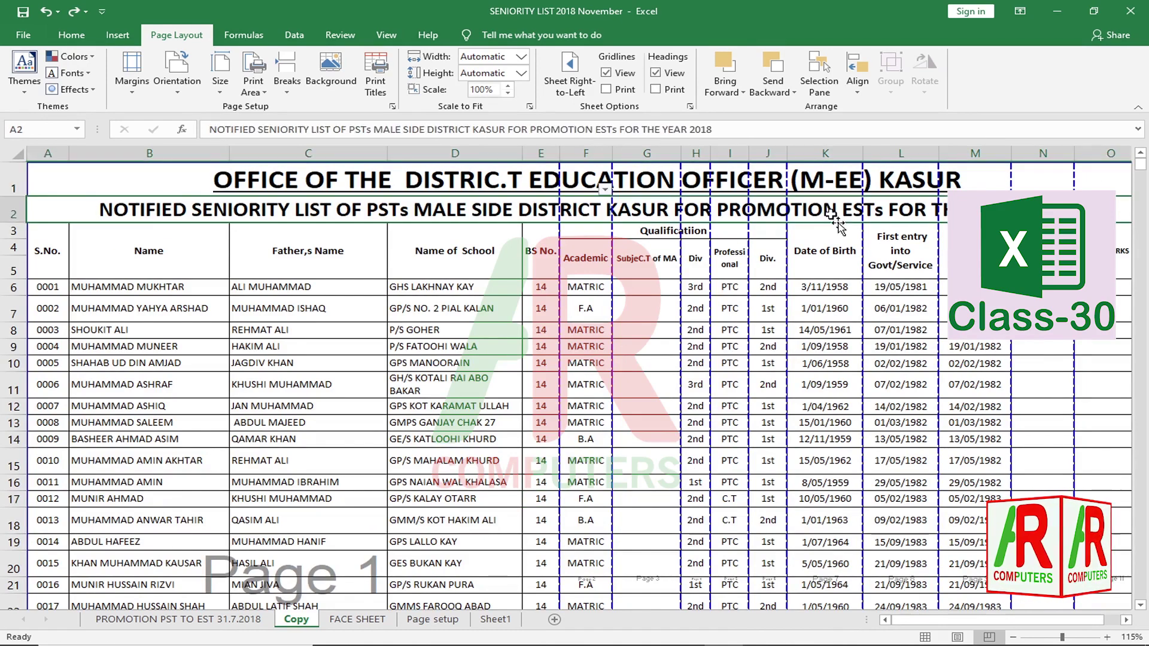
{"action": "left_click", "coordinate": [837, 240]}
{"action": "left_click_drag", "start_coordinate": [112, 174], "coordinate": [142, 267]}
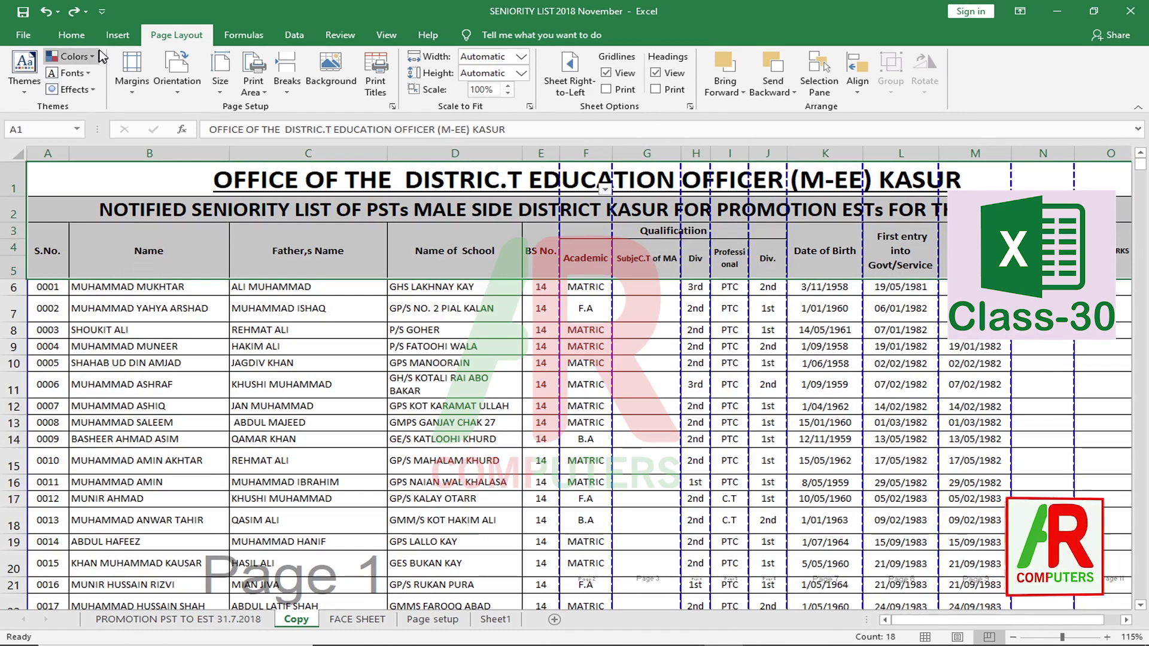
{"action": "left_click", "coordinate": [80, 40]}
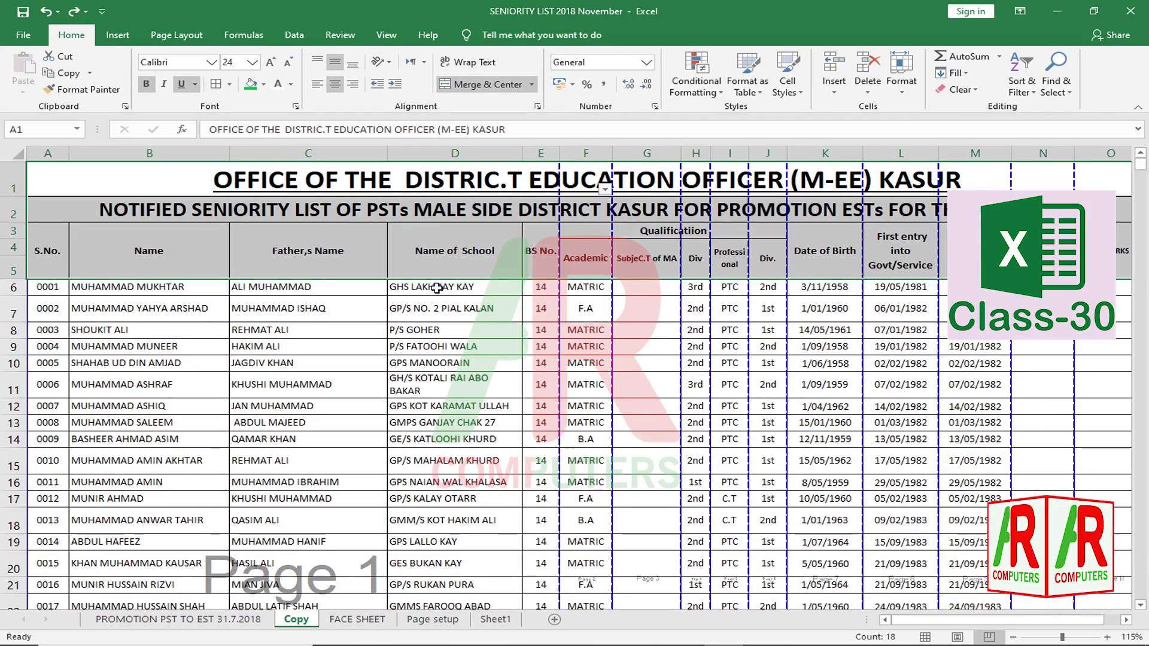
{"action": "left_click", "coordinate": [478, 85]}
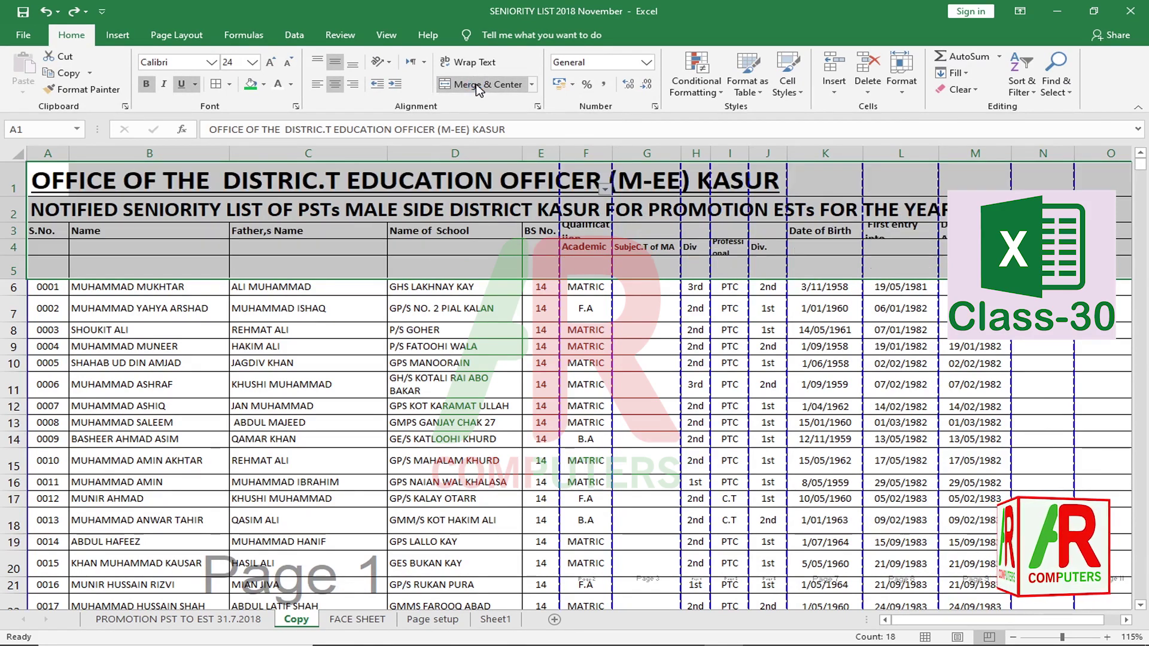
Set only column $A:$A to repeat at the left of each printed page and apply the page setup
{"action": "left_click", "coordinate": [461, 379]}
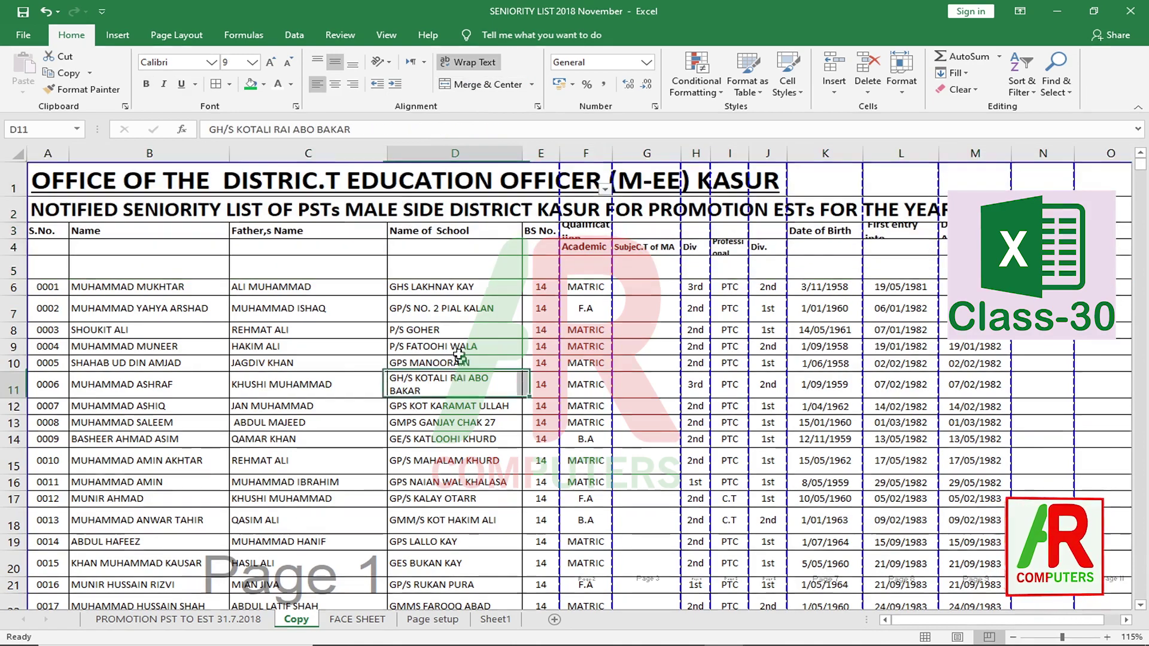
{"action": "left_click", "coordinate": [197, 36]}
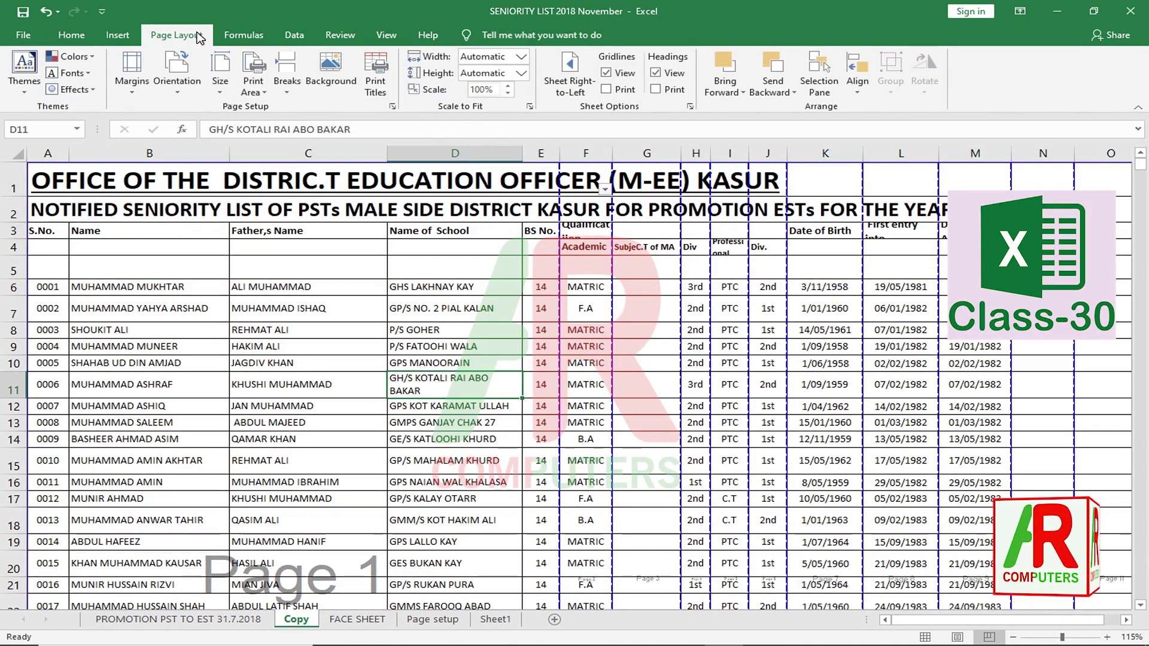
{"action": "left_click", "coordinate": [374, 89]}
{"action": "left_click", "coordinate": [441, 274]}
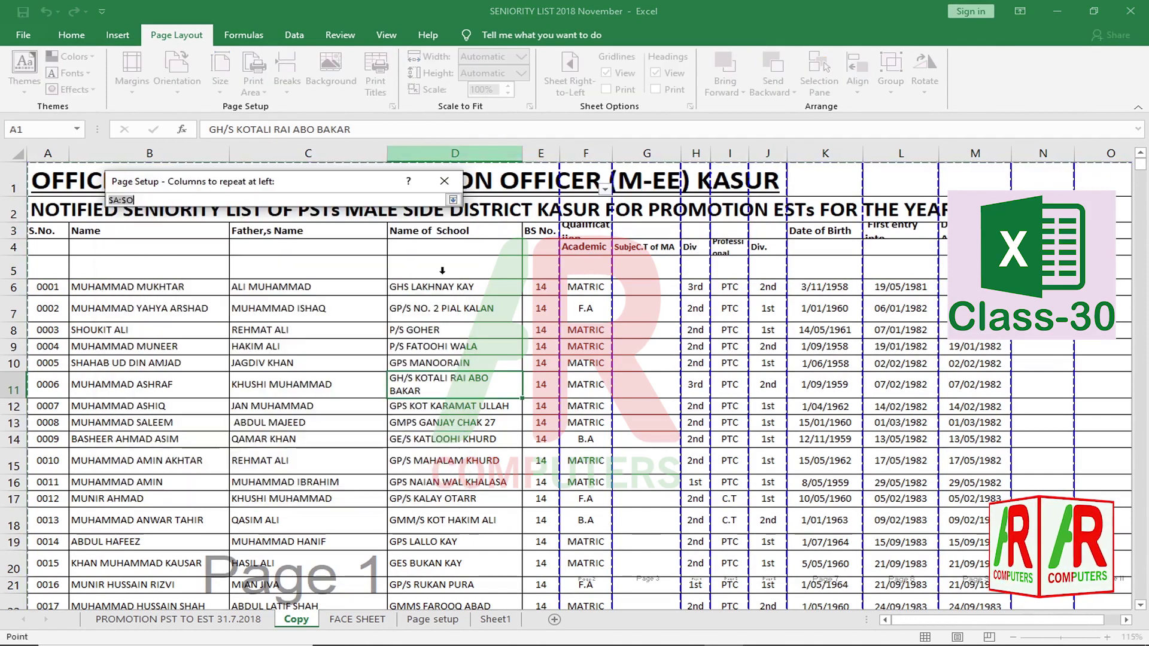
{"action": "left_click", "coordinate": [48, 230]}
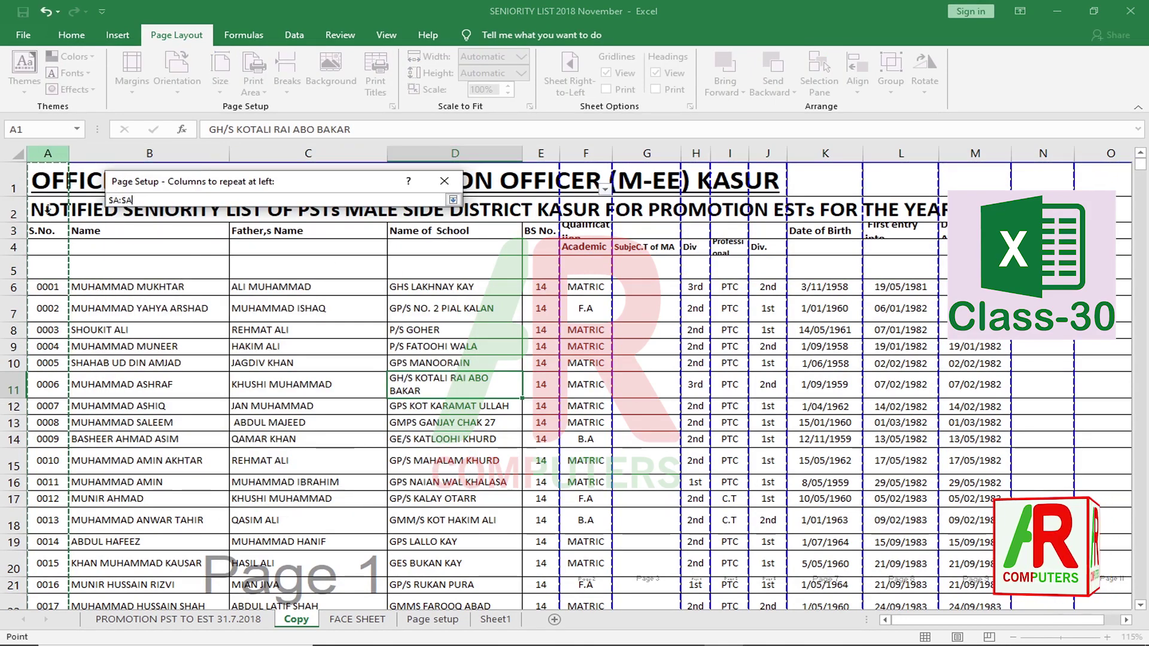
{"action": "left_click", "coordinate": [453, 200]}
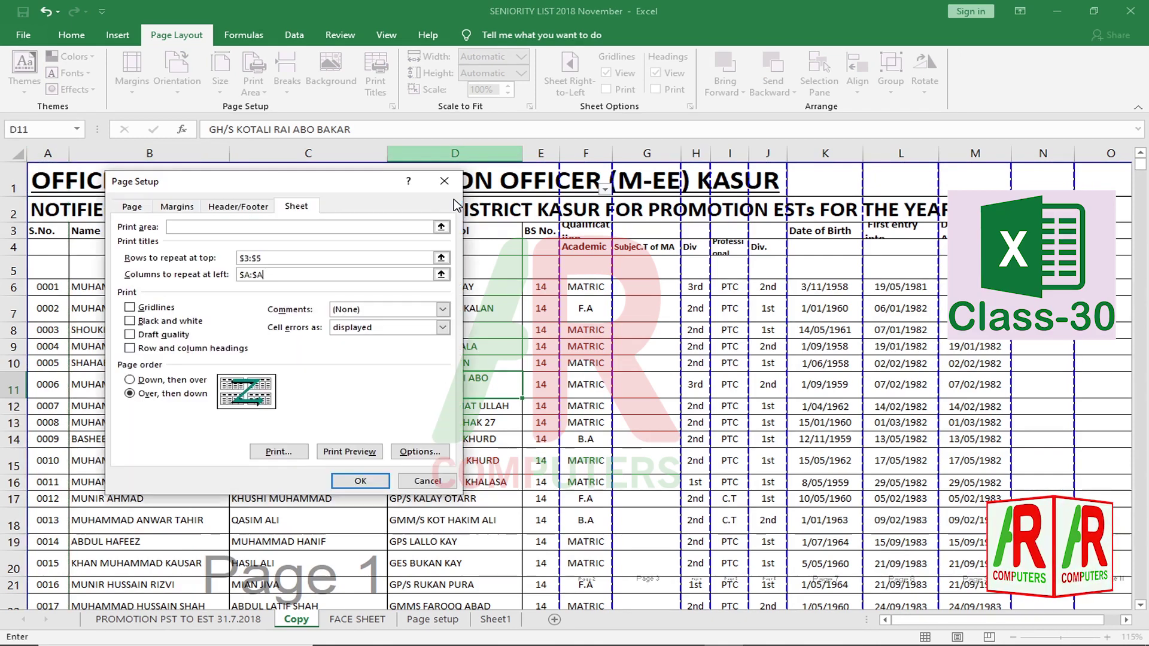
{"action": "left_click", "coordinate": [359, 479]}
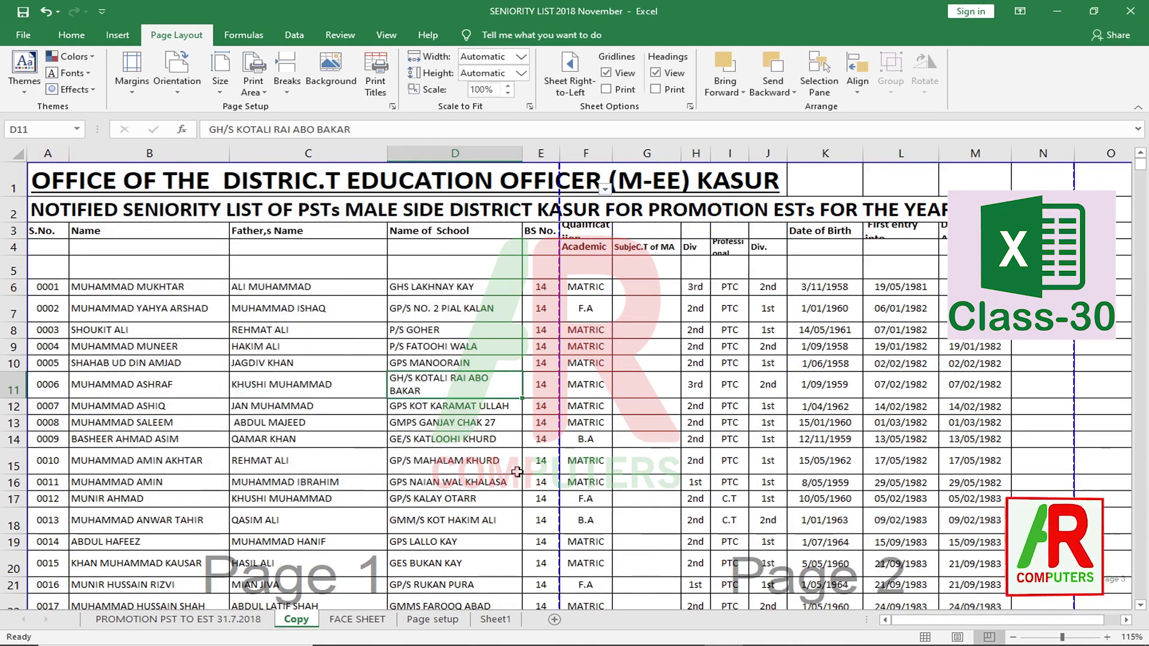
Examine how the Copy sheet's columns divide across the printed pages and where the serial number column sits
{"action": "scroll", "coordinate": [505, 515], "scroll_direction": "down", "scroll_amount": 2}
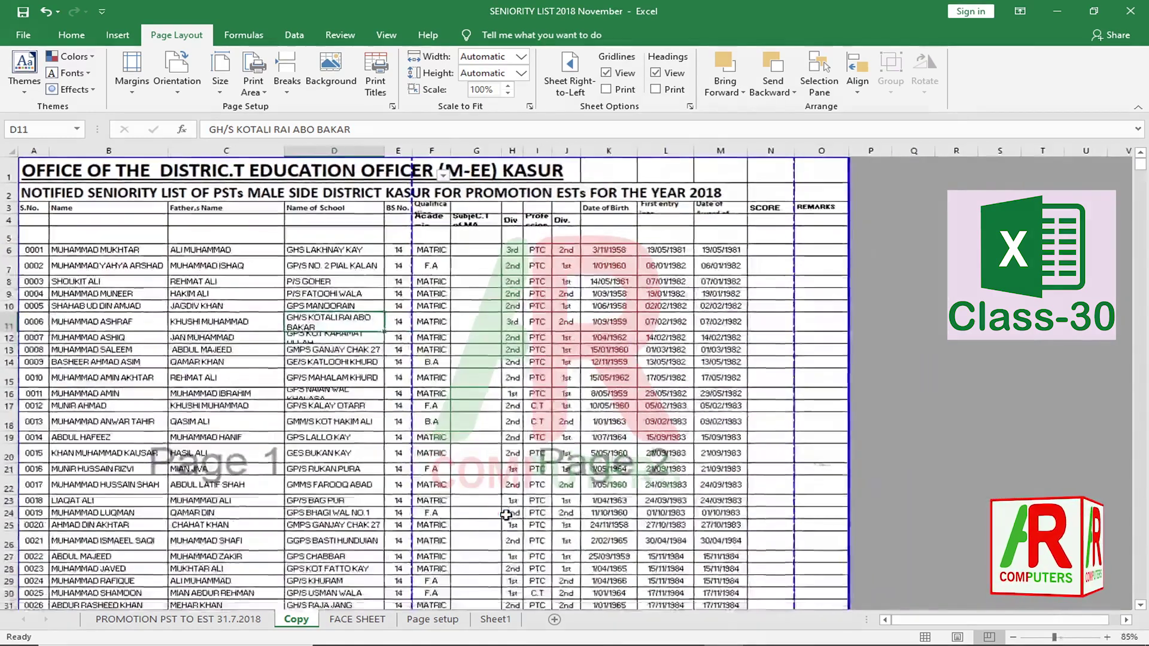
{"action": "left_click", "coordinate": [233, 422]}
{"action": "left_click_drag", "start_coordinate": [52, 243], "coordinate": [389, 506]}
{"action": "left_click_drag", "start_coordinate": [533, 282], "coordinate": [664, 488]}
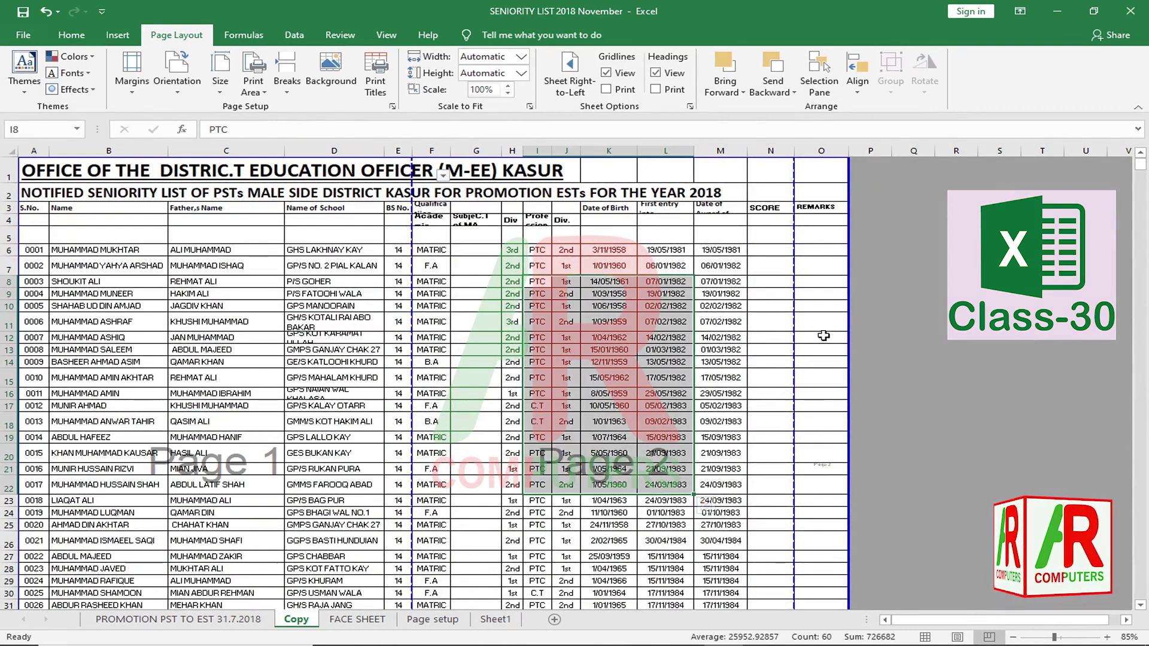
{"action": "left_click_drag", "start_coordinate": [821, 336], "coordinate": [821, 451]}
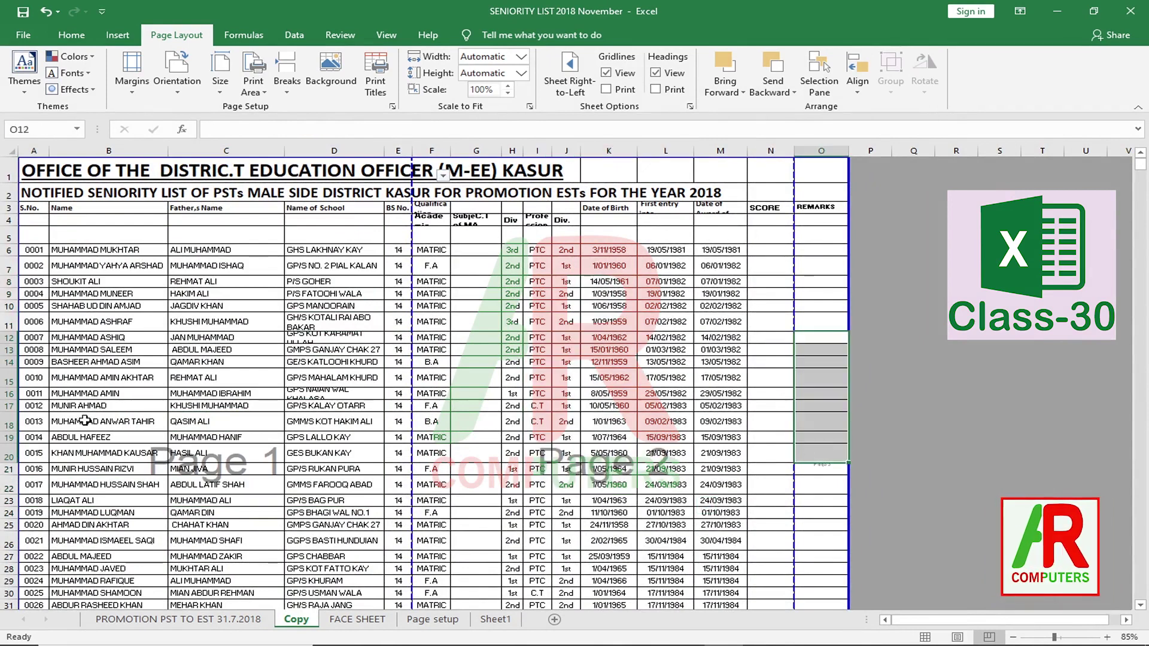
{"action": "left_click_drag", "start_coordinate": [38, 249], "coordinate": [12, 550]}
{"action": "left_click_drag", "start_coordinate": [84, 350], "coordinate": [228, 491]}
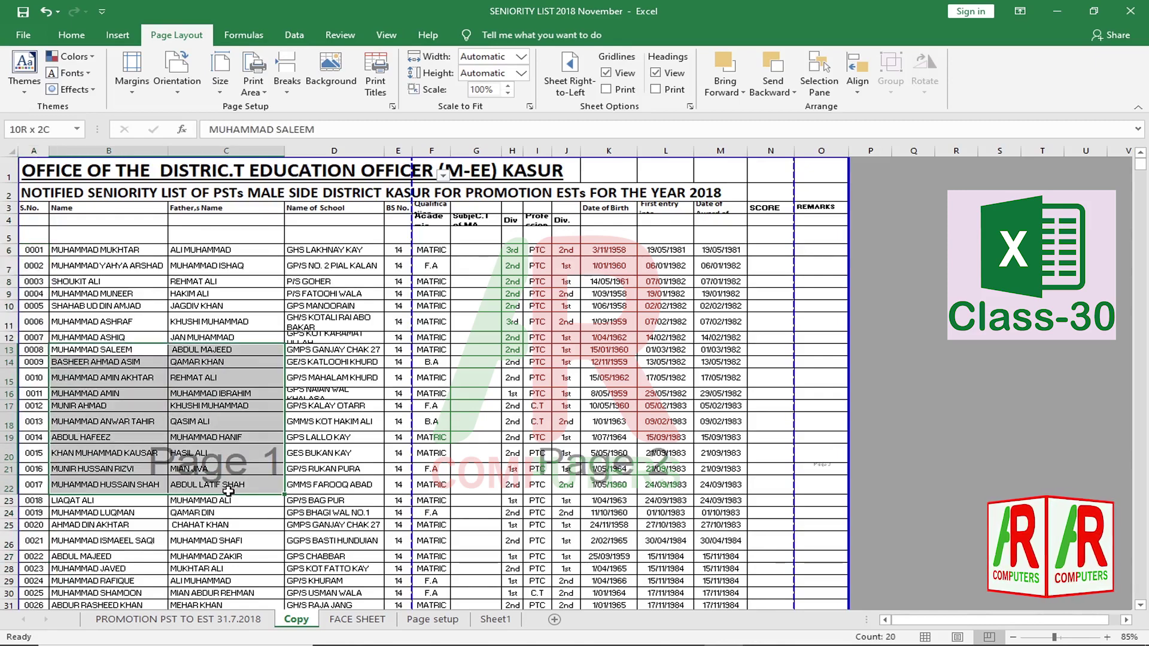
{"action": "left_click", "coordinate": [34, 419]}
{"action": "left_click_drag", "start_coordinate": [421, 323], "coordinate": [403, 469]}
{"action": "left_click_drag", "start_coordinate": [655, 336], "coordinate": [670, 422]}
{"action": "left_click", "coordinate": [738, 419]}
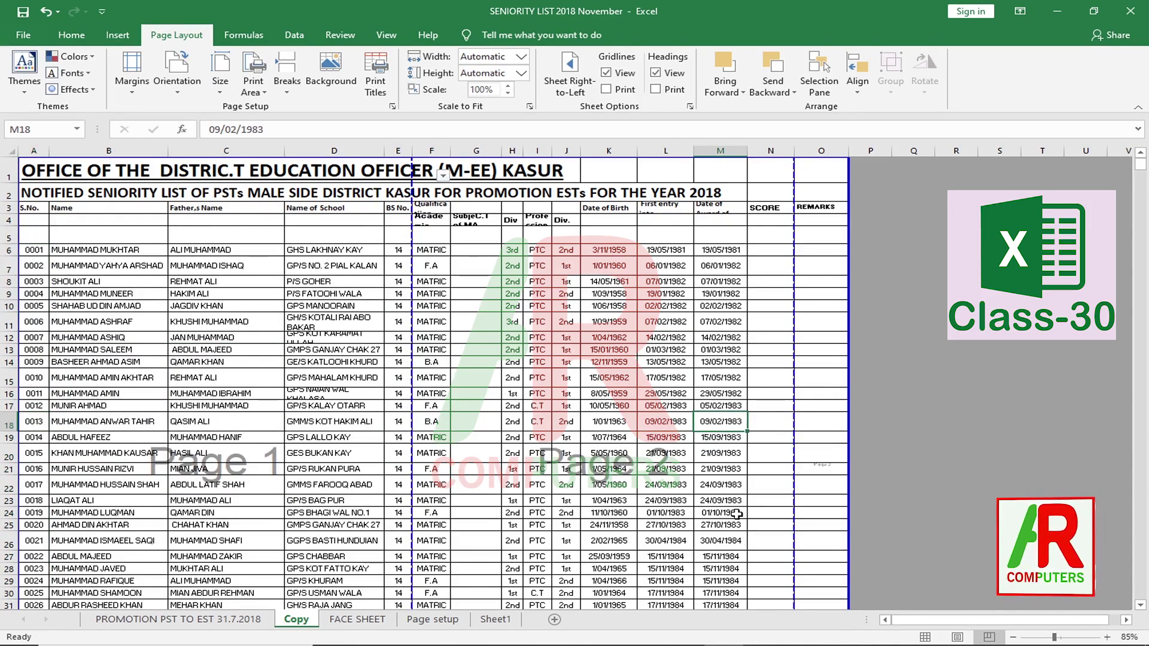
Preview printed pages 1 to 3 to check the repeated serial number column, and return to the sheet
{"action": "key", "text": "ctrl+p"}
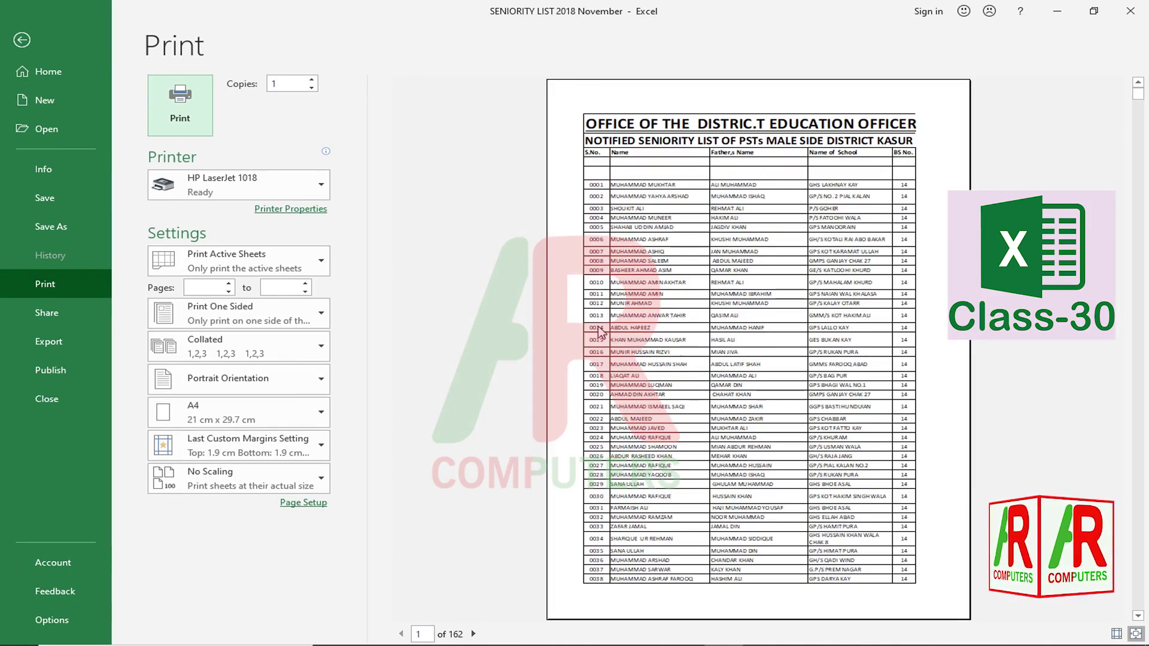
{"action": "left_click", "coordinate": [473, 634]}
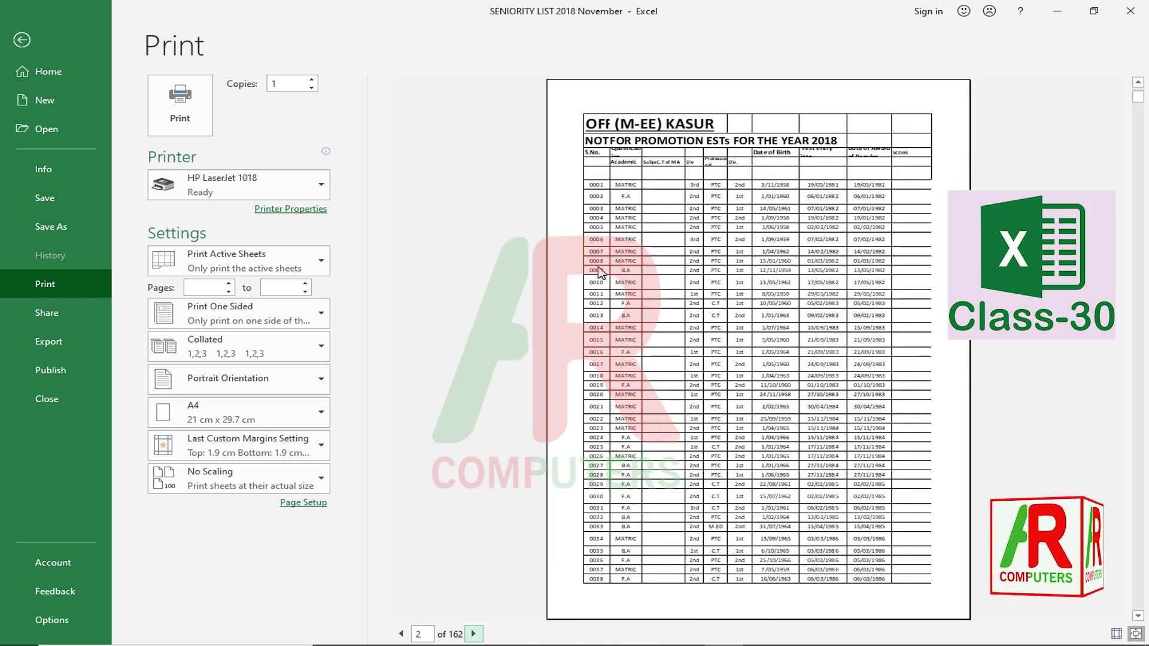
{"action": "left_click", "coordinate": [473, 634]}
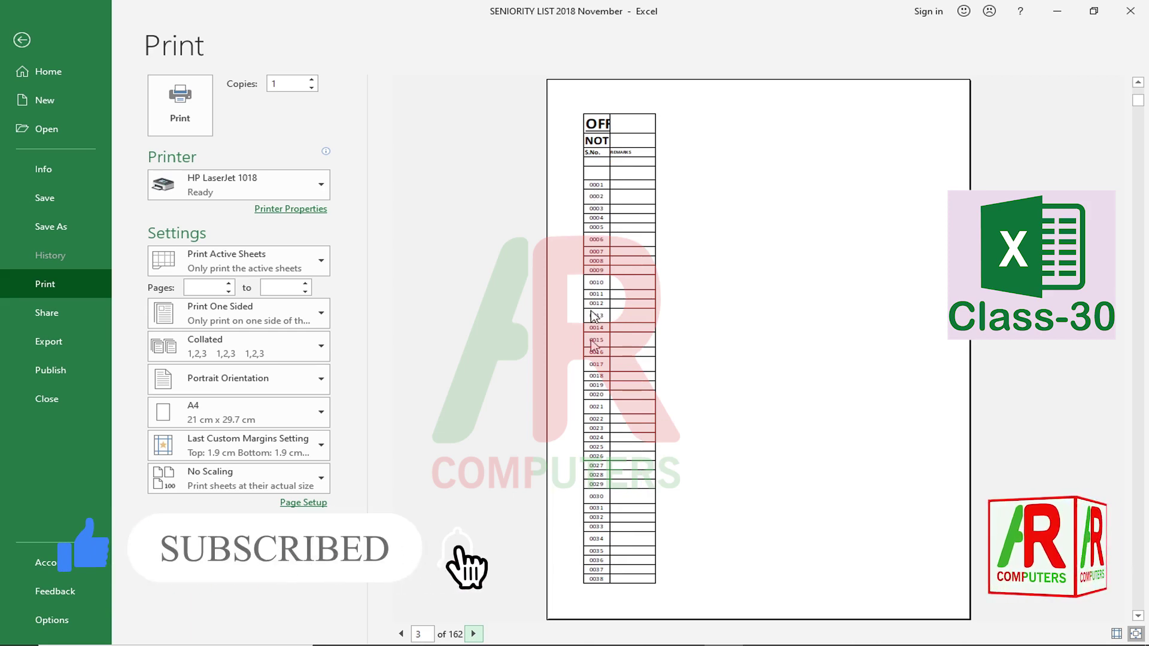
{"action": "left_click", "coordinate": [21, 41]}
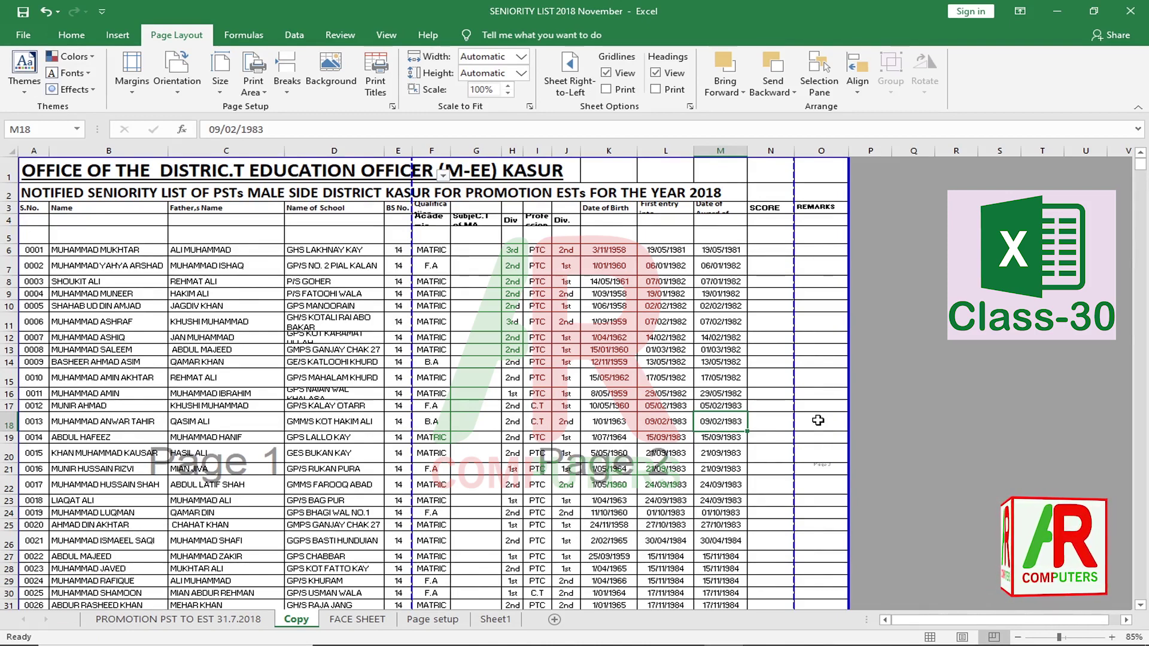
Review how the records run across the page breaks and check the print title rows and columns in the page setup
{"action": "left_click_drag", "start_coordinate": [55, 322], "coordinate": [823, 376]}
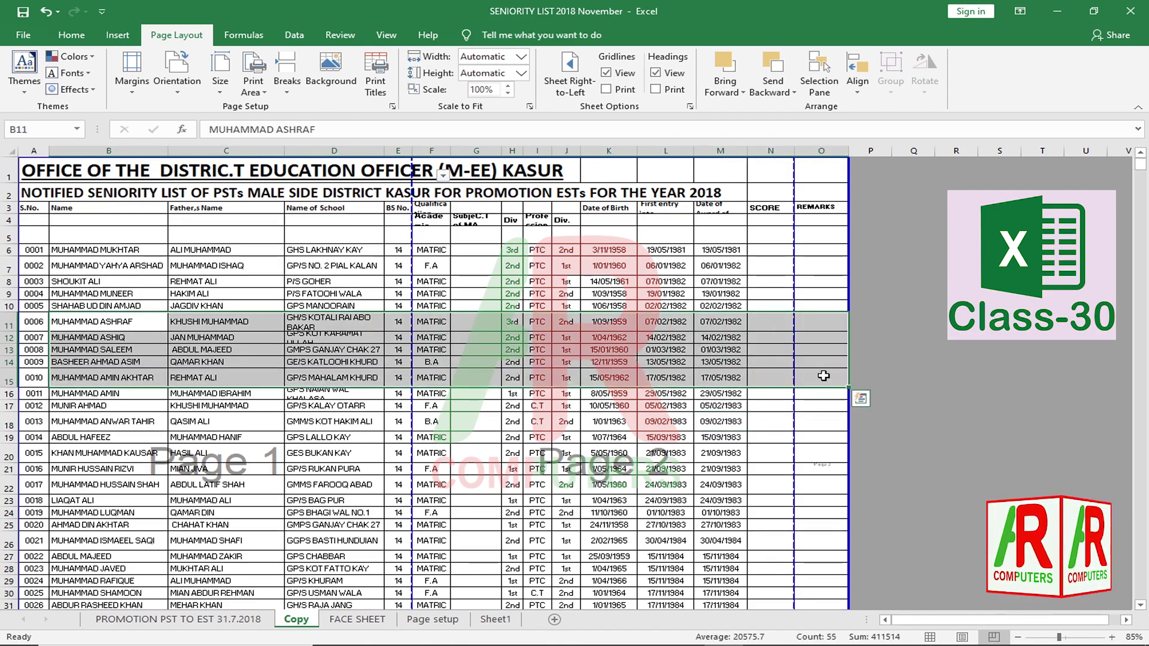
{"action": "left_click", "coordinate": [537, 500]}
{"action": "left_click_drag", "start_coordinate": [31, 251], "coordinate": [31, 454]}
{"action": "left_click", "coordinate": [617, 456]}
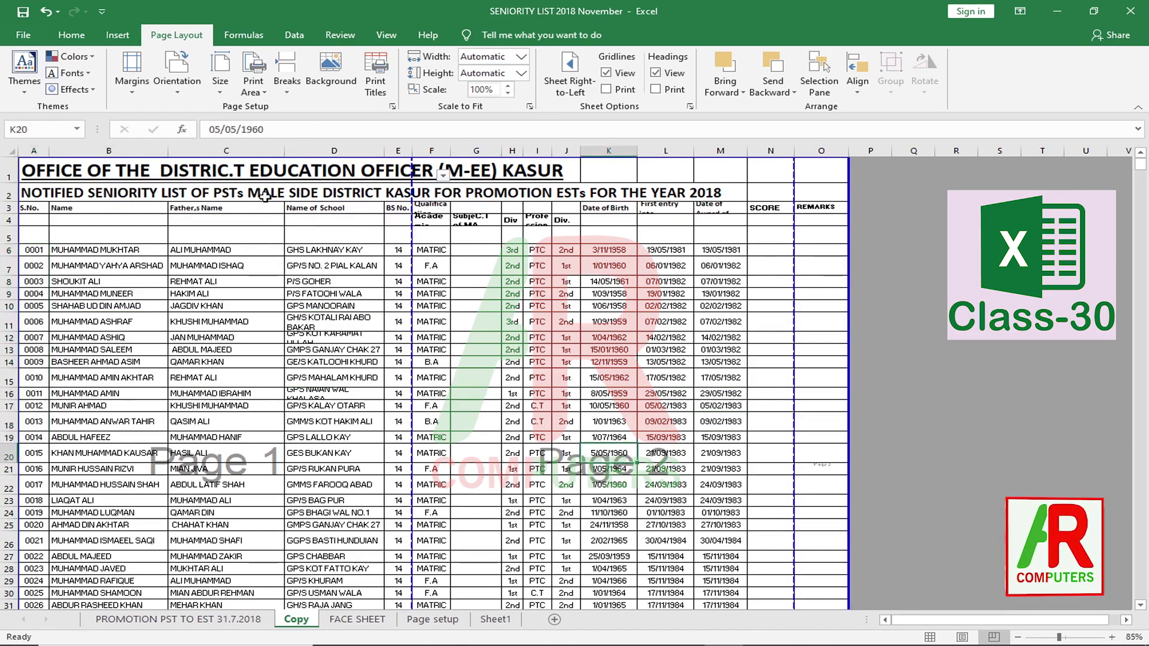
{"action": "left_click", "coordinate": [377, 86]}
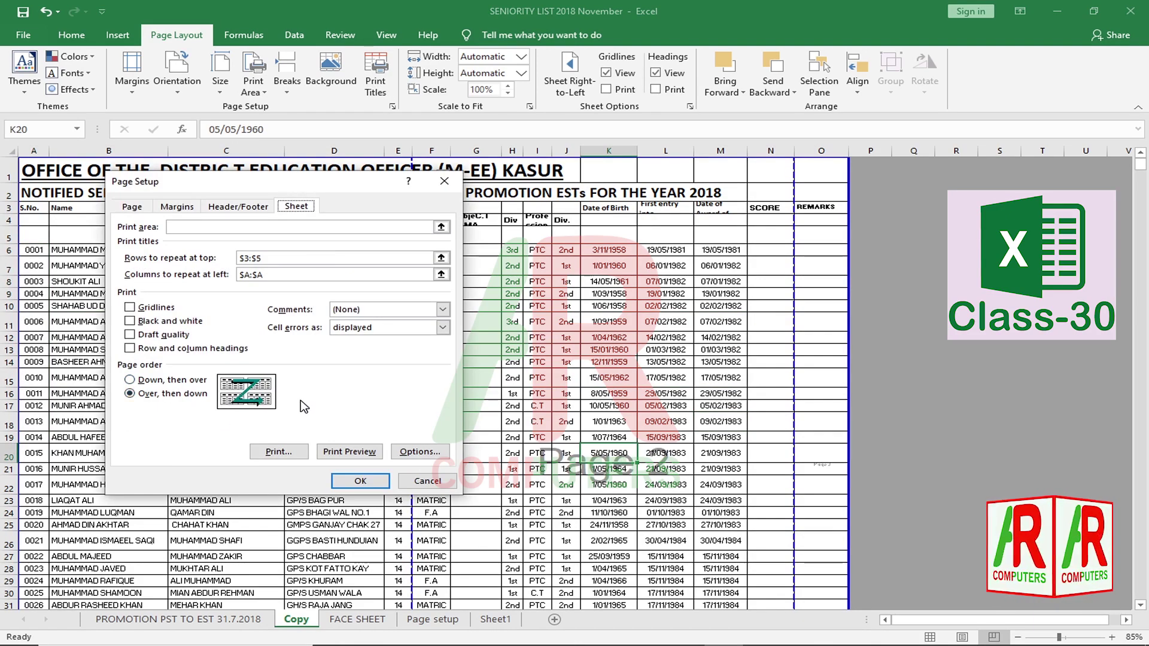
{"action": "left_click", "coordinate": [427, 481]}
{"action": "left_click", "coordinate": [566, 513]}
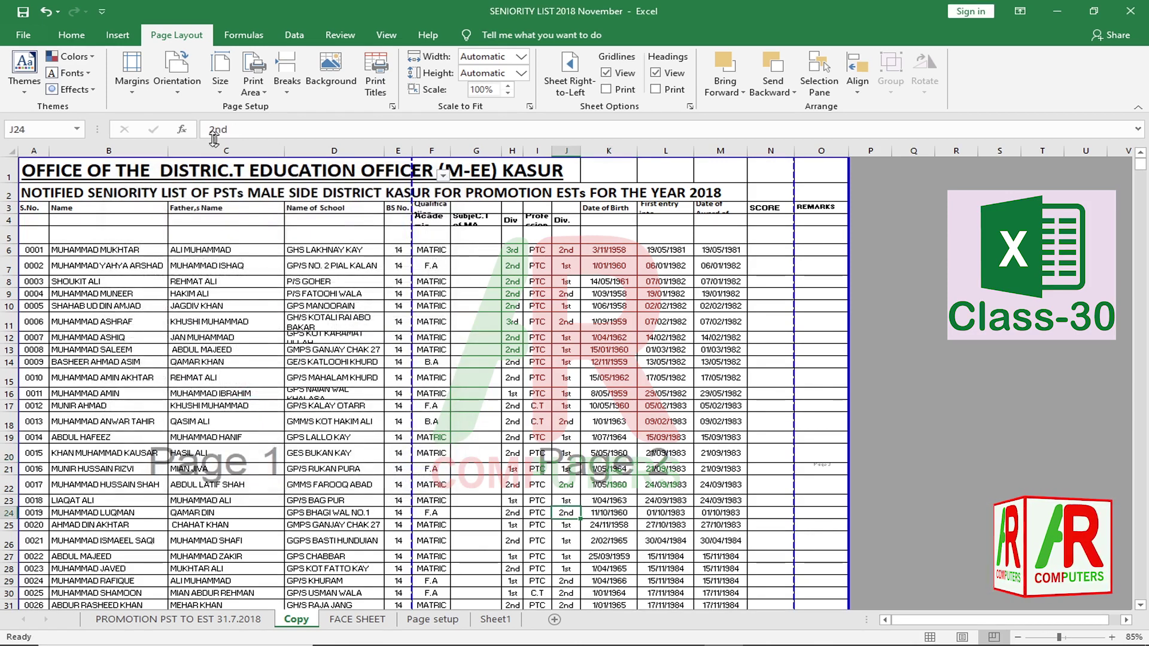
Set the page orientation to landscape and move the vertical page break to the outer edge of column O
{"action": "left_click", "coordinate": [179, 96]}
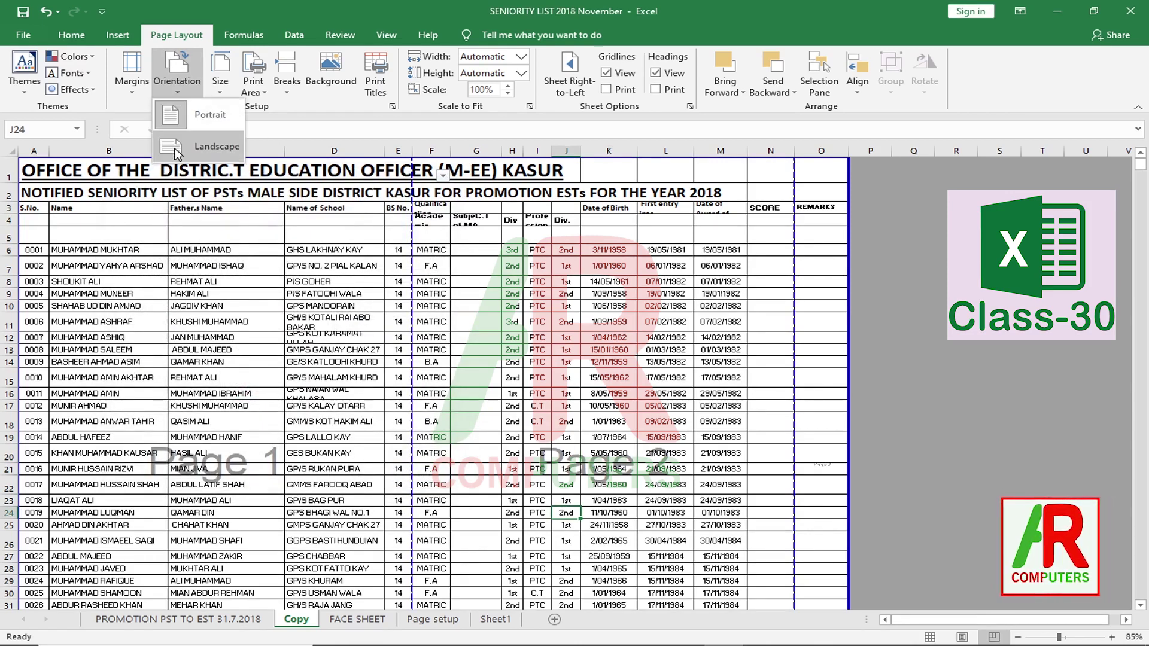
{"action": "left_click", "coordinate": [203, 150]}
{"action": "left_click", "coordinate": [135, 326]}
{"action": "left_click_drag", "start_coordinate": [138, 329], "coordinate": [674, 385]}
{"action": "left_click", "coordinate": [736, 471]}
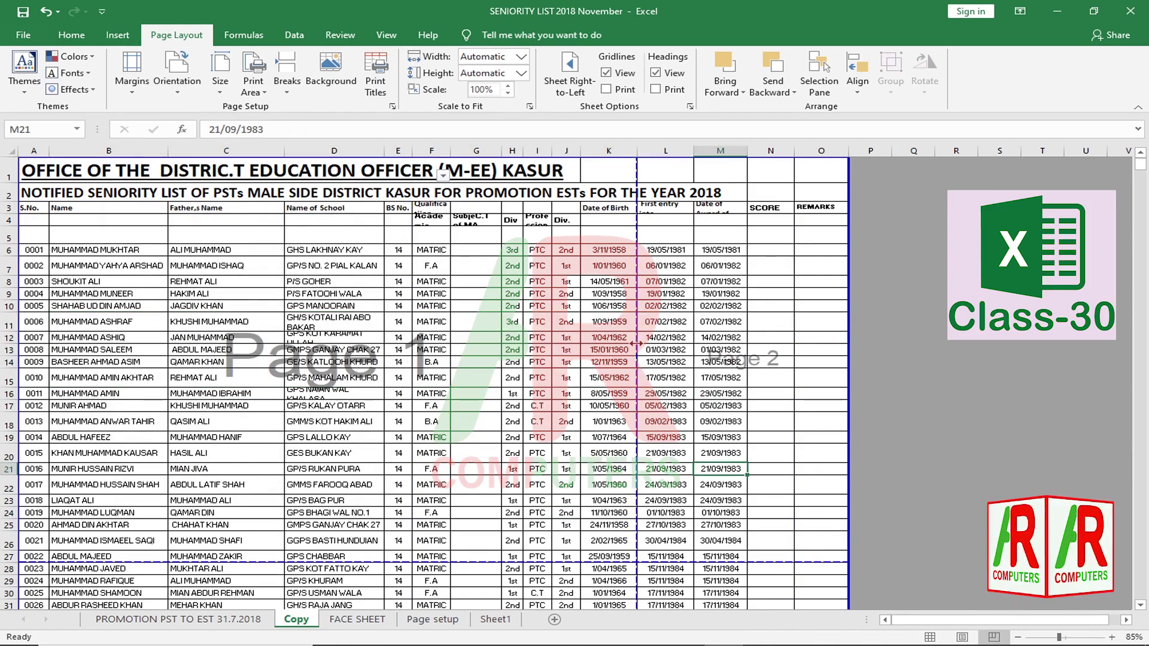
{"action": "left_click_drag", "start_coordinate": [852, 347], "coordinate": [849, 348]}
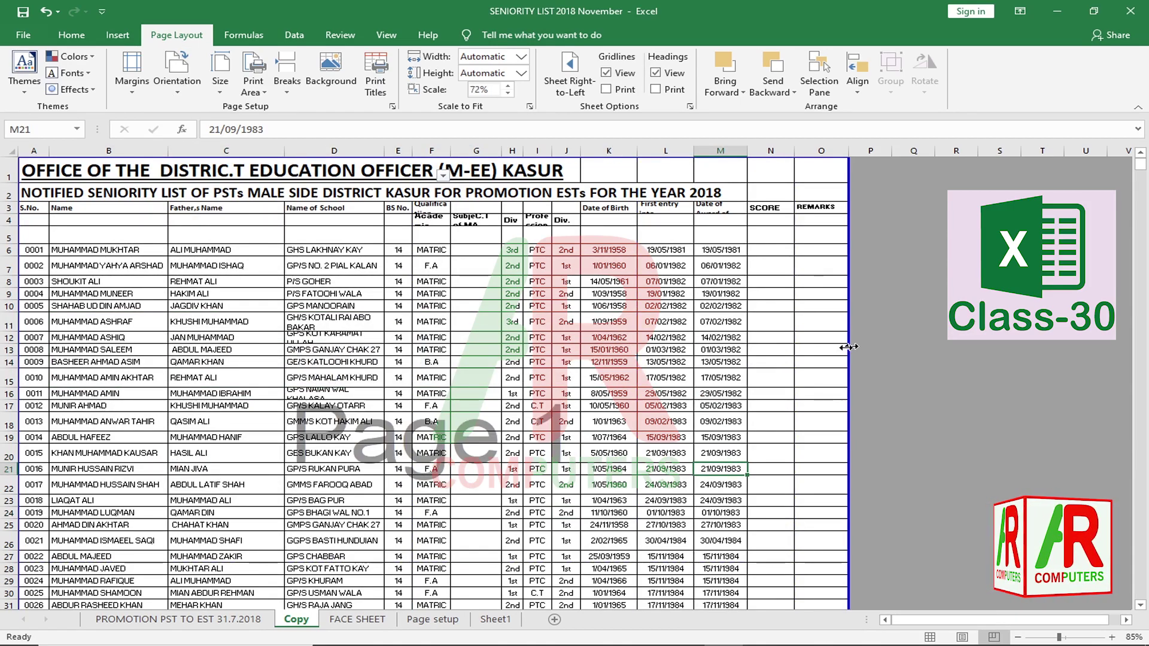
Examine the one-page-wide layout of the Copy sheet, including its serial number column and heading rows
{"action": "left_click", "coordinate": [383, 367]}
{"action": "scroll", "coordinate": [385, 377], "scroll_direction": "down", "scroll_amount": 12}
{"action": "scroll", "coordinate": [384, 377], "scroll_direction": "up", "scroll_amount": 12}
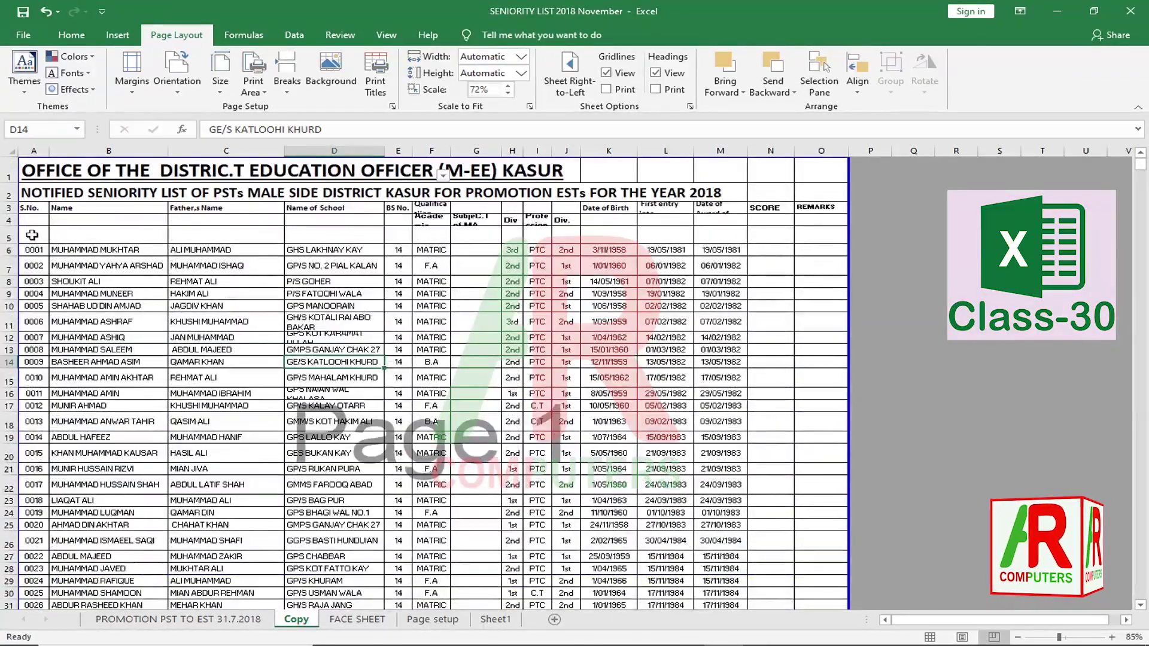
{"action": "left_click_drag", "start_coordinate": [31, 234], "coordinate": [42, 533]}
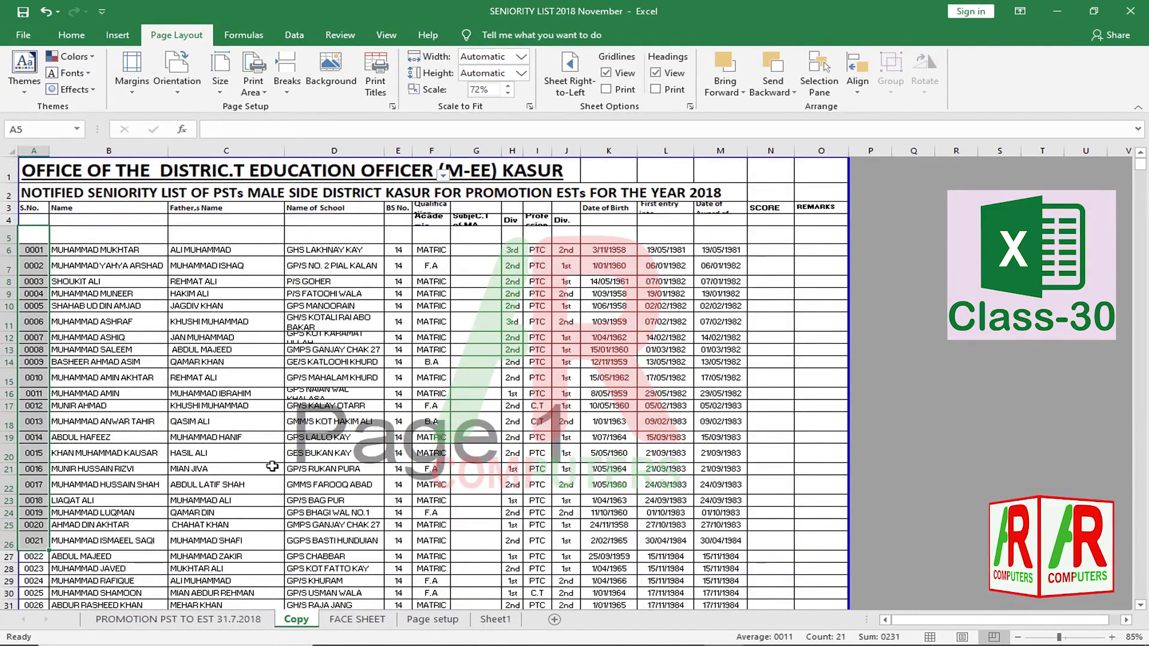
{"action": "left_click", "coordinate": [107, 485]}
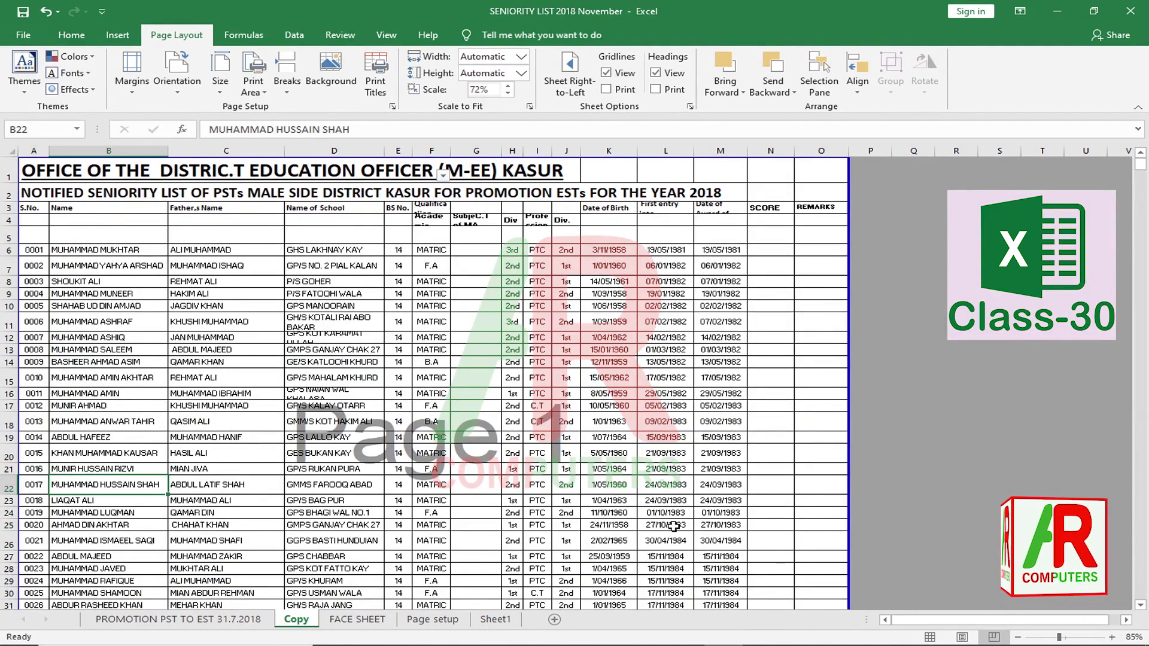
{"action": "scroll", "coordinate": [618, 471], "scroll_direction": "down", "scroll_amount": 3}
{"action": "scroll", "coordinate": [479, 329], "scroll_direction": "up", "scroll_amount": 3}
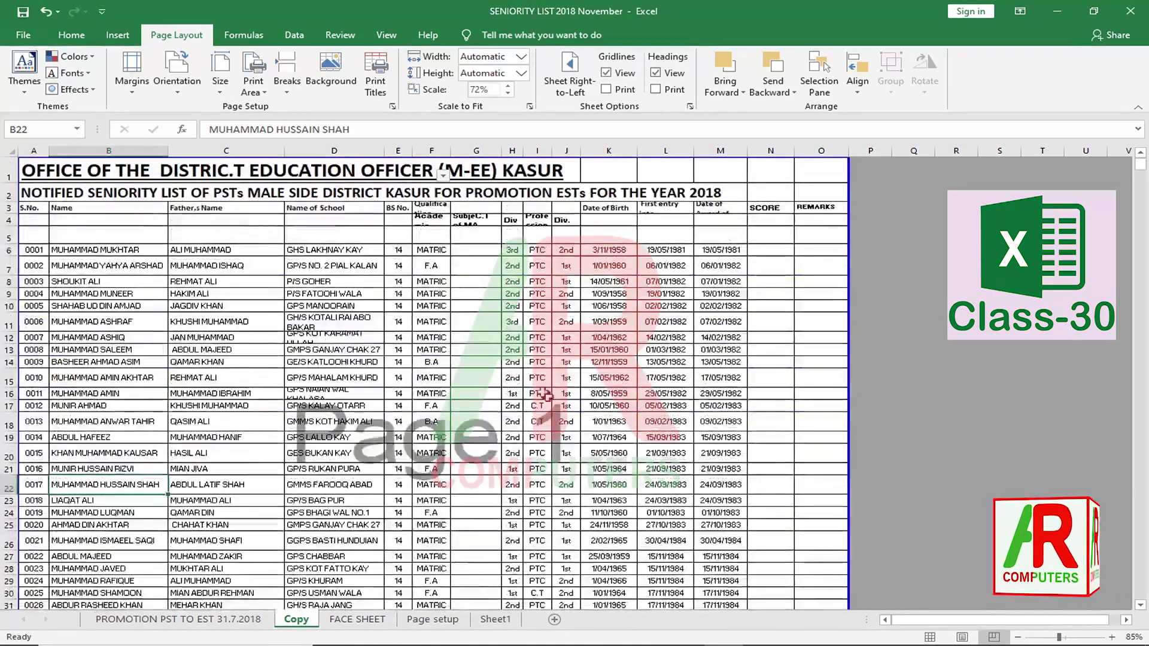
{"action": "left_click_drag", "start_coordinate": [358, 180], "coordinate": [359, 212]}
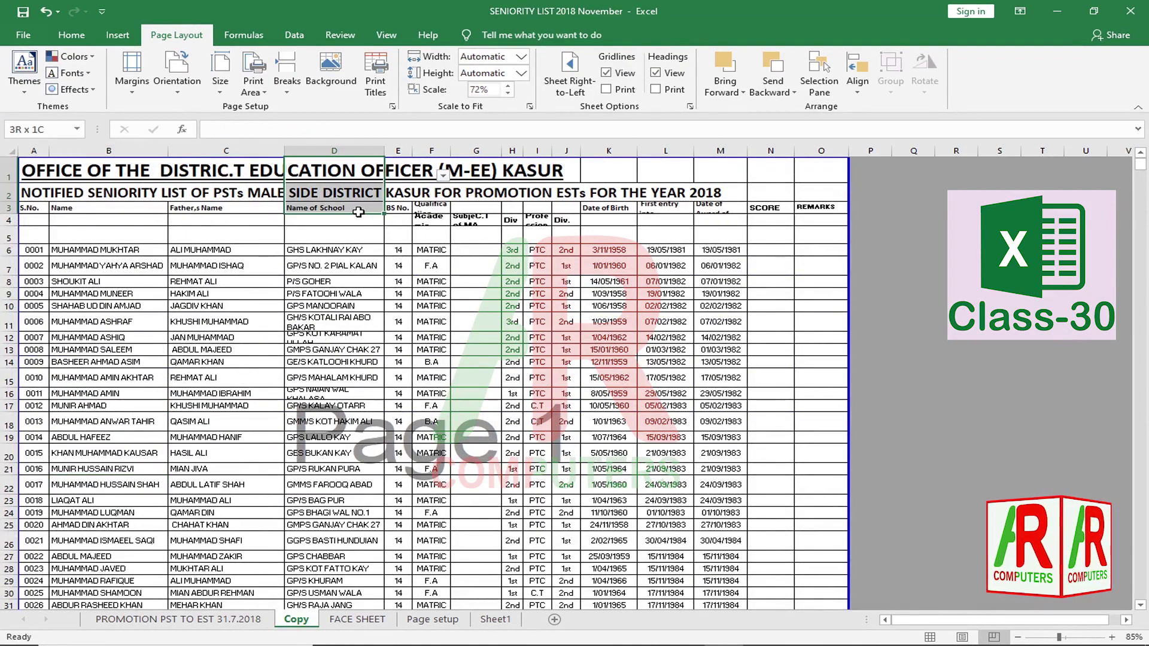
{"action": "left_click", "coordinate": [347, 317]}
Clear the columns to repeat at left from the print titles and apply the page setup
{"action": "left_click", "coordinate": [382, 97]}
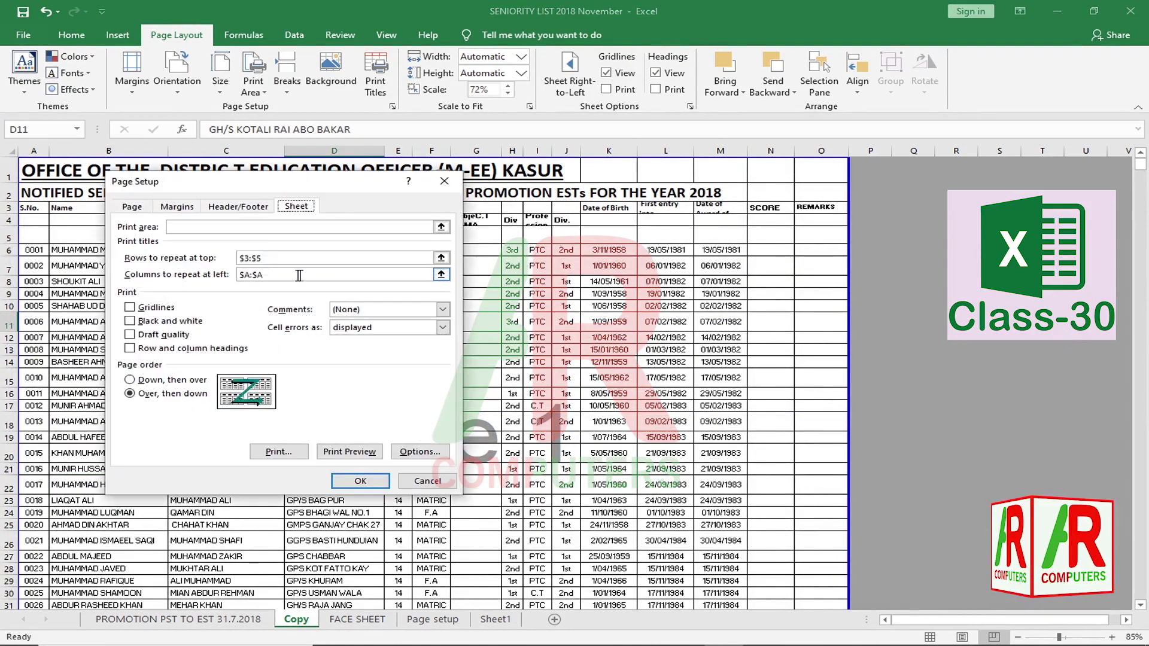
{"action": "left_click_drag", "start_coordinate": [285, 275], "coordinate": [205, 277]}
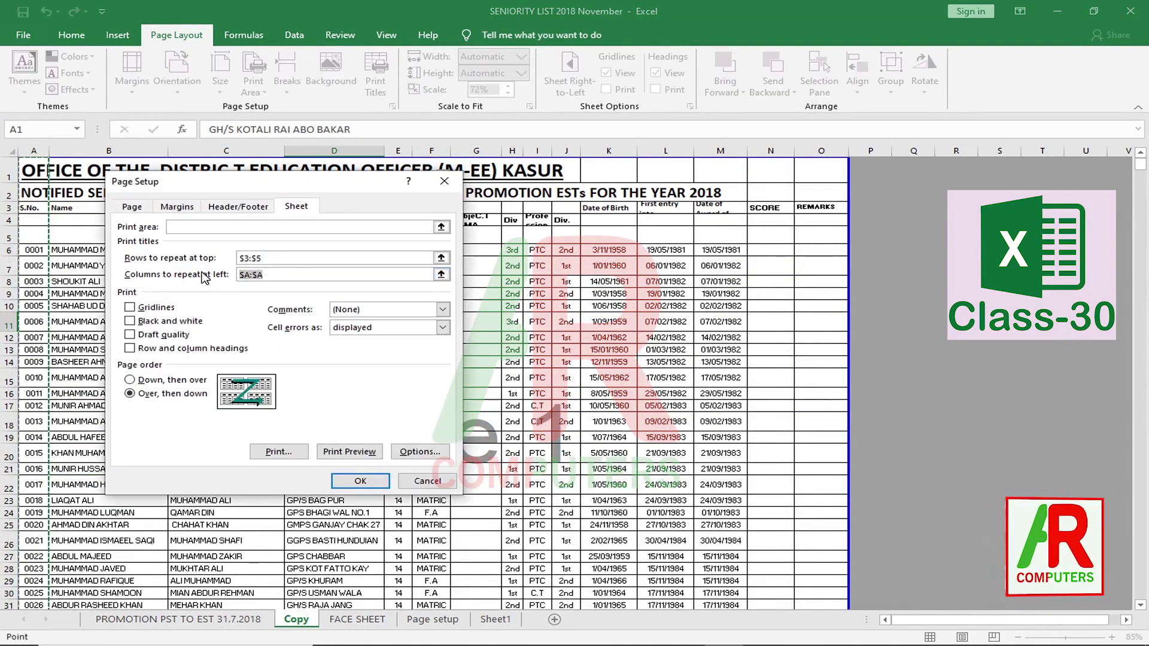
{"action": "key", "text": "Delete"}
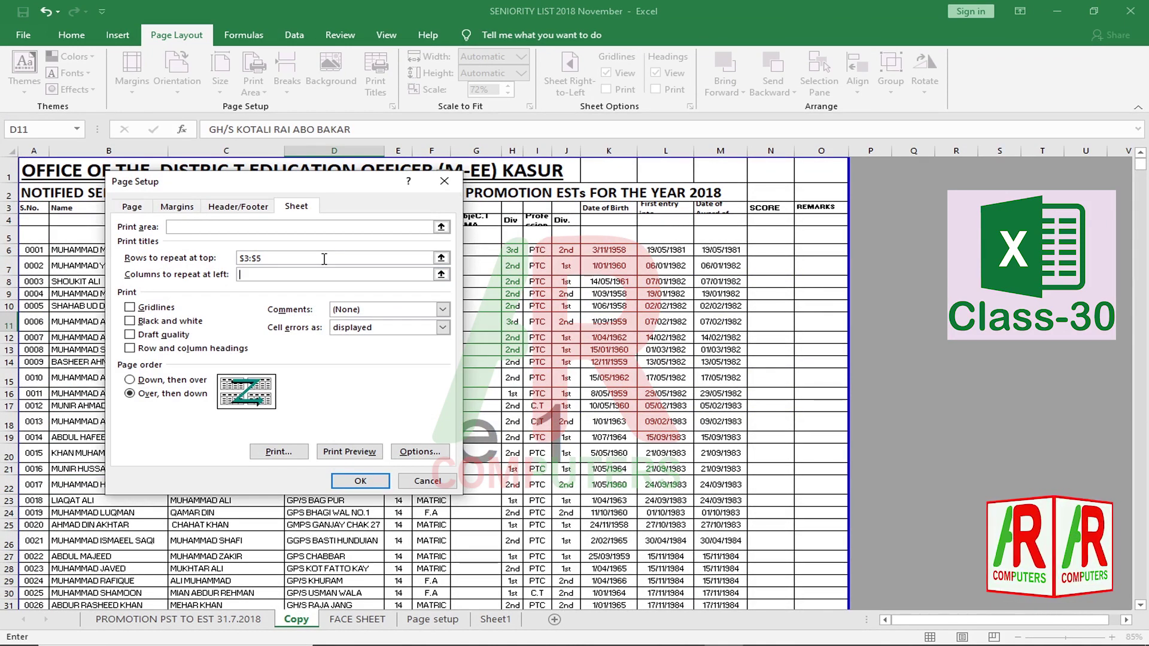
{"action": "left_click", "coordinate": [360, 482]}
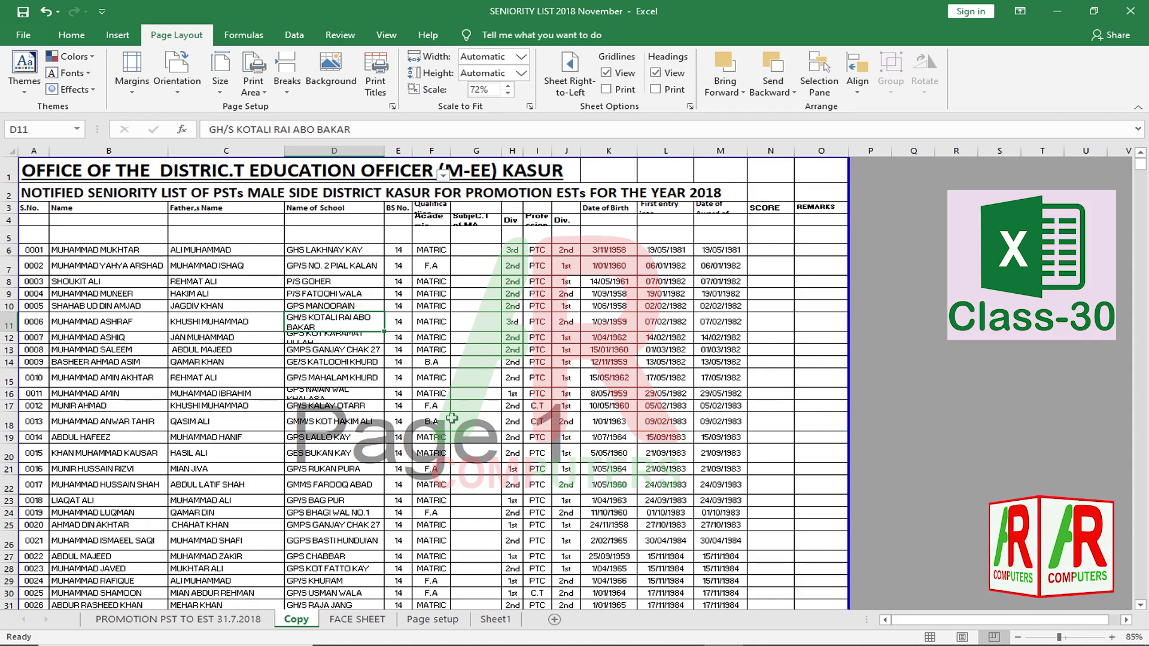
Open Sheet1, review the areas of its bordered grid between the page breaks, and display it in Page Break Preview
{"action": "left_click", "coordinate": [496, 620]}
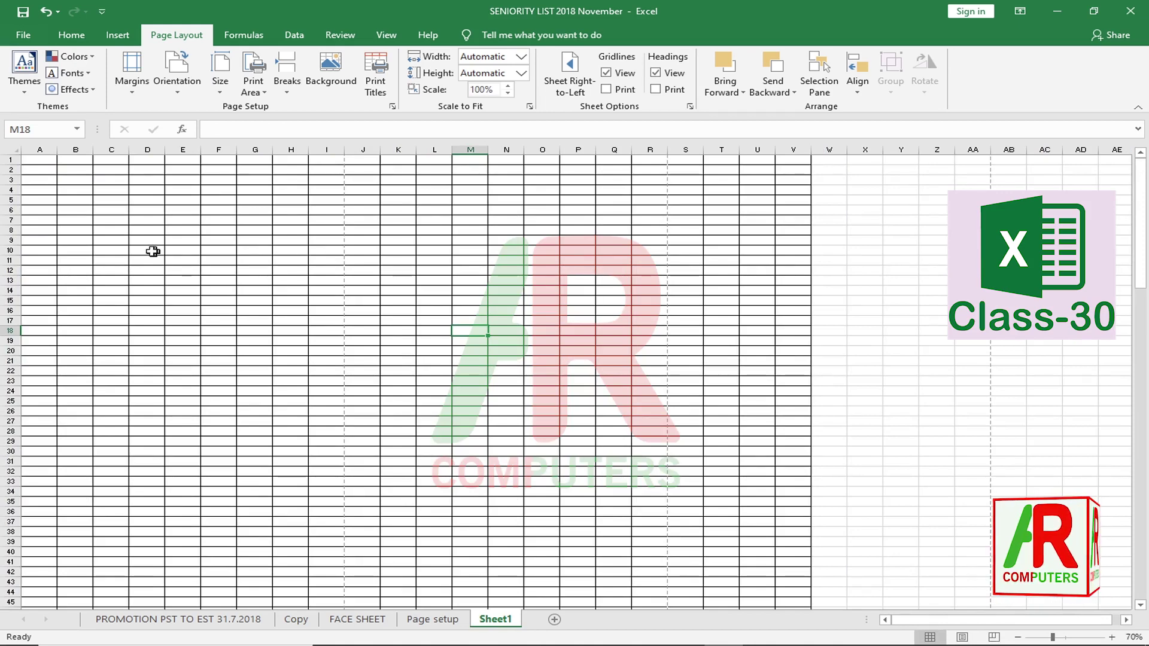
{"action": "left_click_drag", "start_coordinate": [105, 201], "coordinate": [254, 372]}
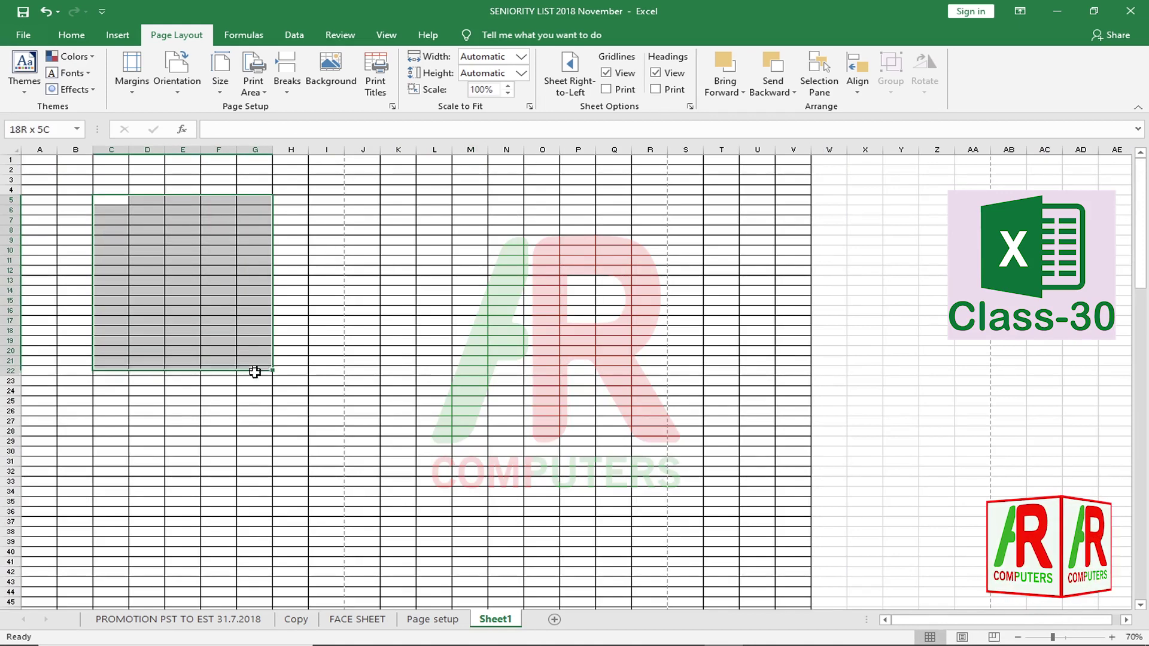
{"action": "left_click_drag", "start_coordinate": [359, 230], "coordinate": [584, 362]}
{"action": "left_click_drag", "start_coordinate": [685, 203], "coordinate": [758, 409]}
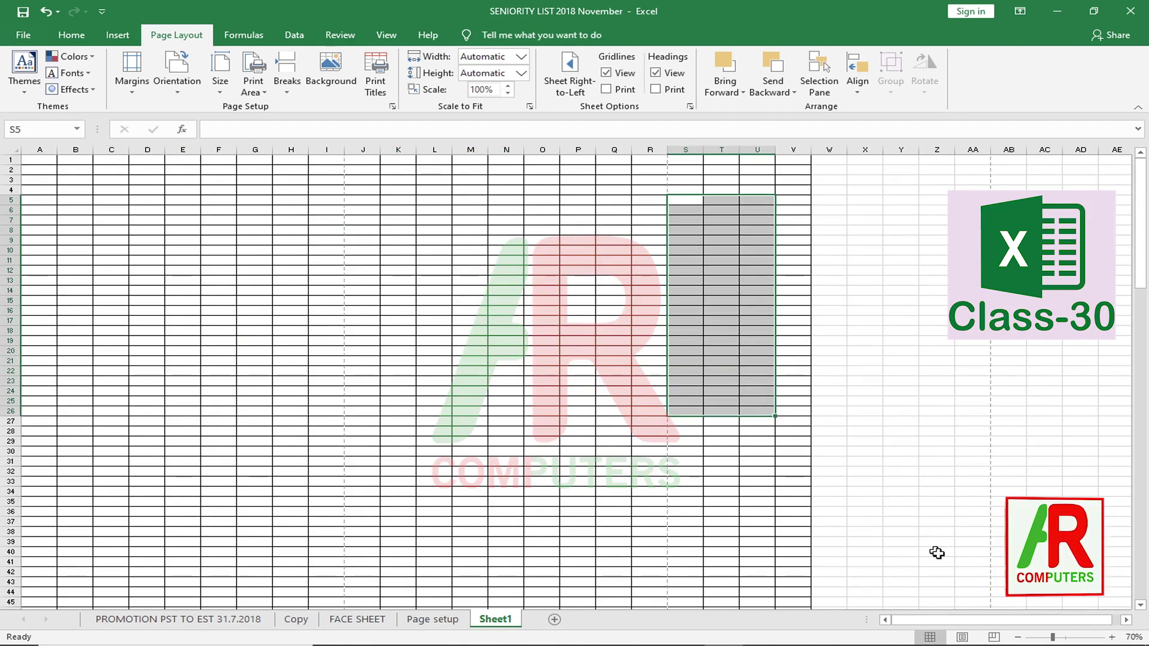
{"action": "left_click", "coordinate": [994, 637]}
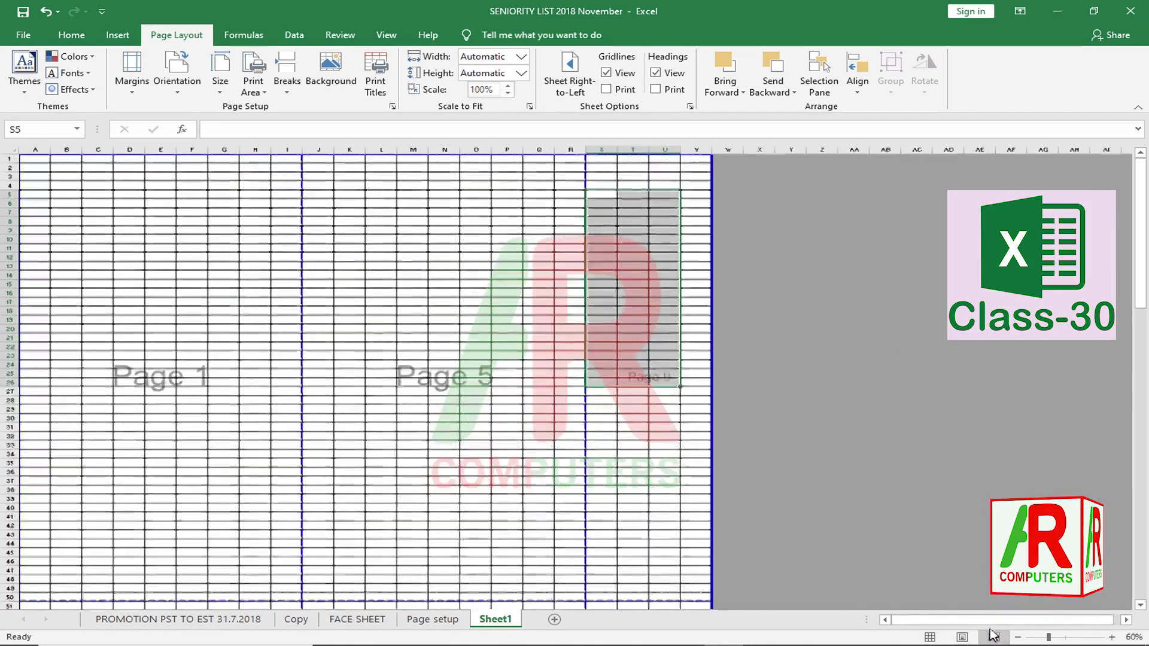
Set Sheet1's page orientation to landscape
{"action": "scroll", "coordinate": [610, 425], "scroll_direction": "up", "scroll_amount": 3, "text": "ctrl"}
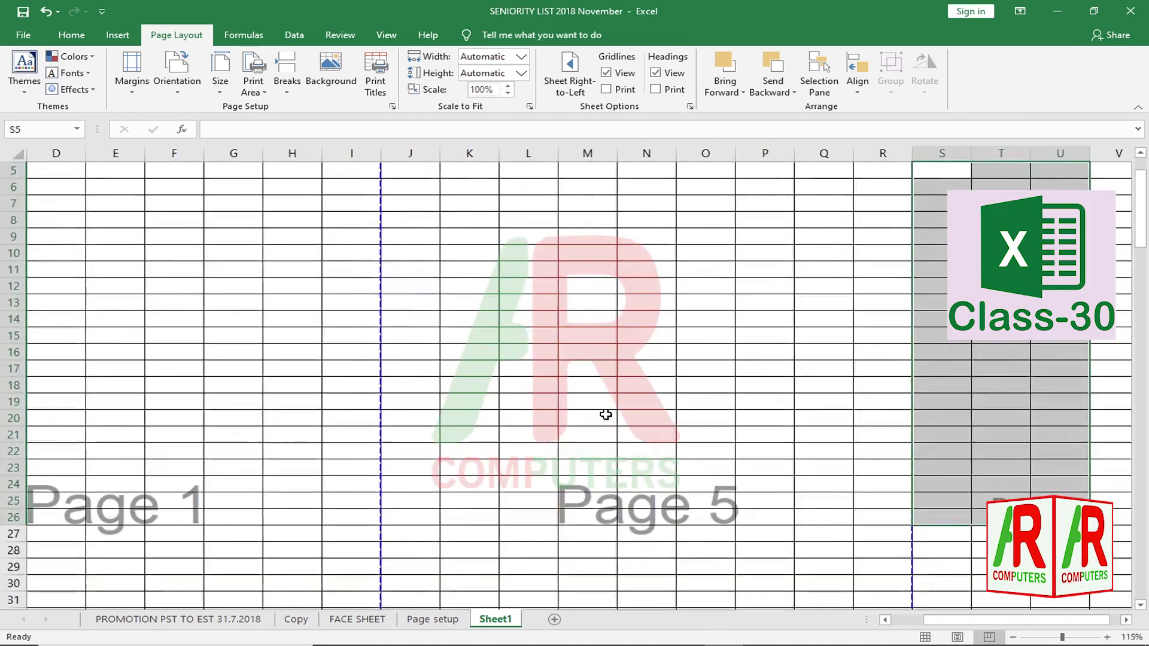
{"action": "scroll", "coordinate": [454, 499], "scroll_direction": "down", "scroll_amount": 3}
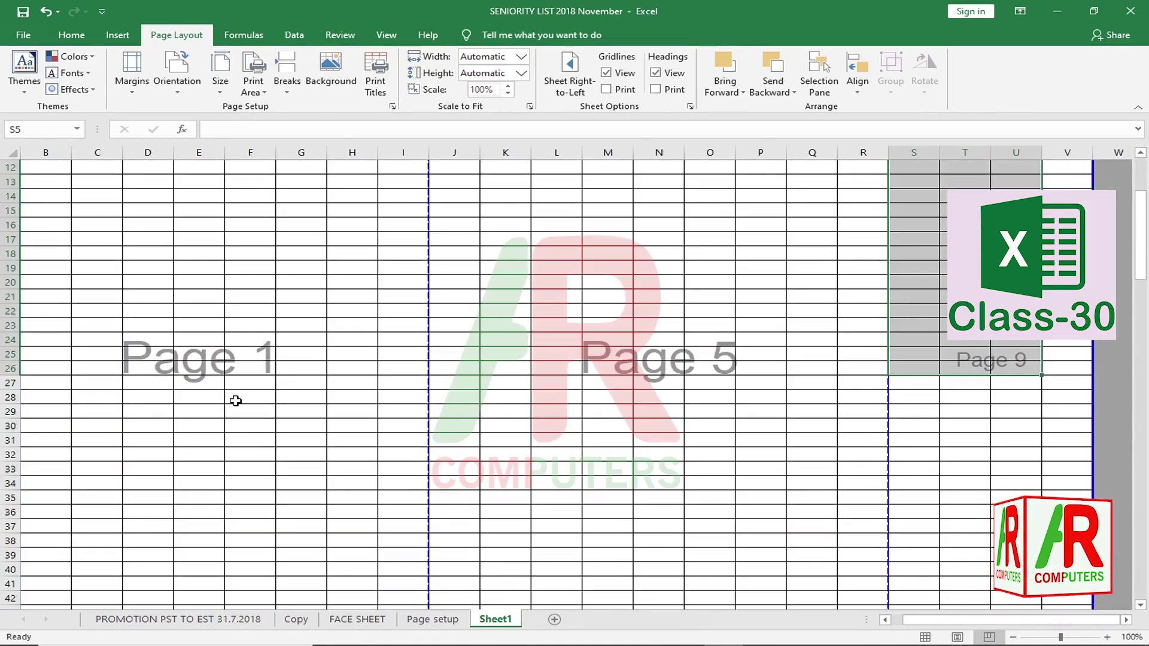
{"action": "scroll", "coordinate": [236, 401], "scroll_direction": "down", "scroll_amount": 20}
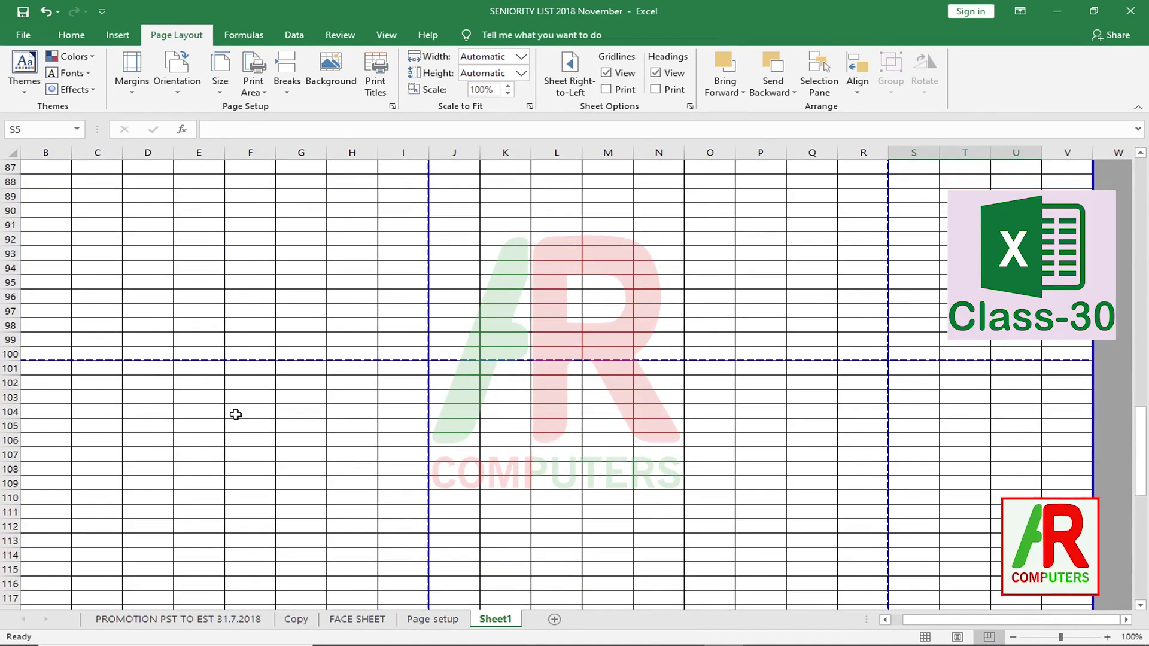
{"action": "scroll", "coordinate": [228, 443], "scroll_direction": "down", "scroll_amount": 7}
{"action": "scroll", "coordinate": [280, 433], "scroll_direction": "up", "scroll_amount": 20}
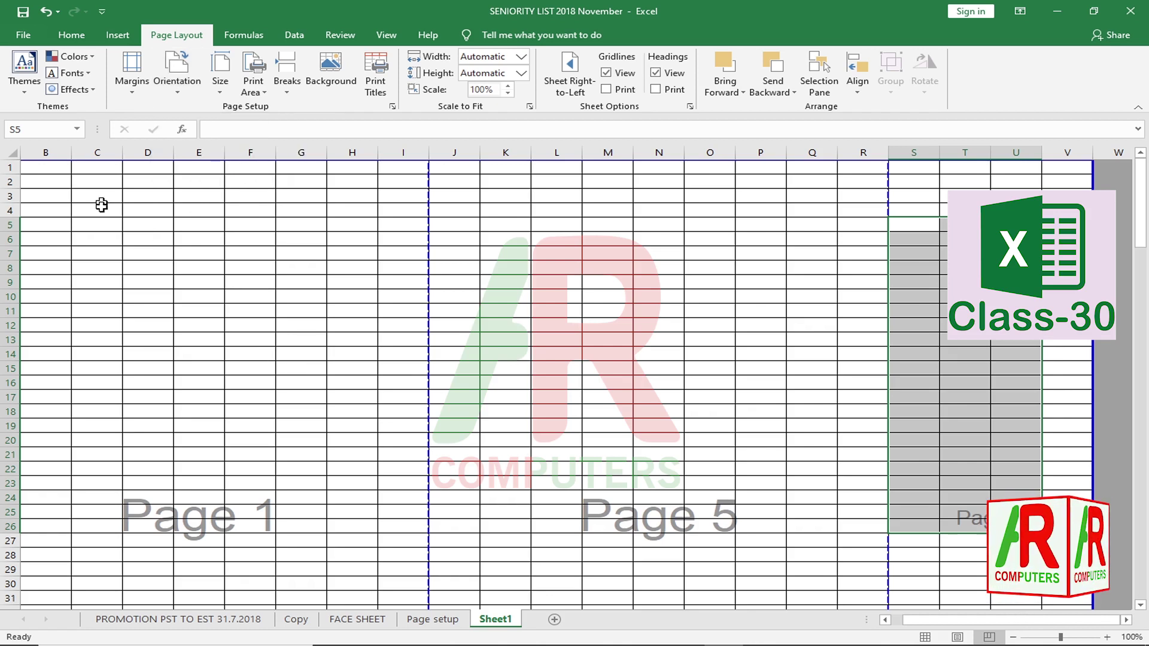
{"action": "left_click", "coordinate": [179, 90]}
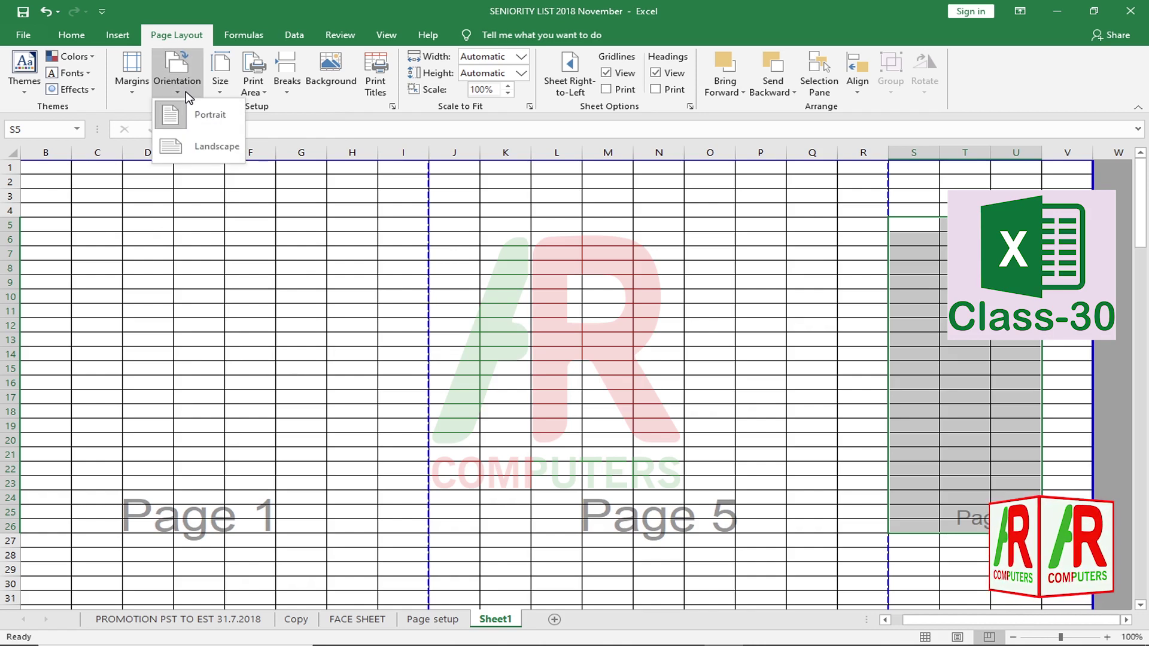
{"action": "left_click", "coordinate": [215, 147]}
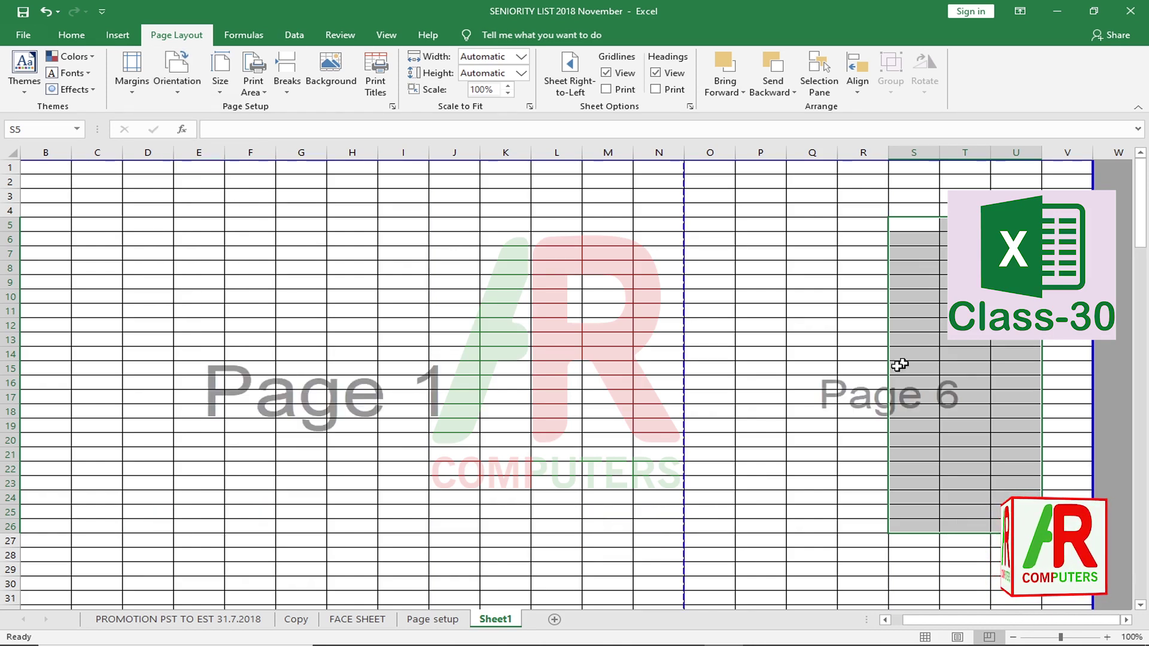
Move the vertical page break after column N to the outer edge of column V, making Sheet1 one page wide
{"action": "left_click_drag", "start_coordinate": [172, 297], "coordinate": [493, 393]}
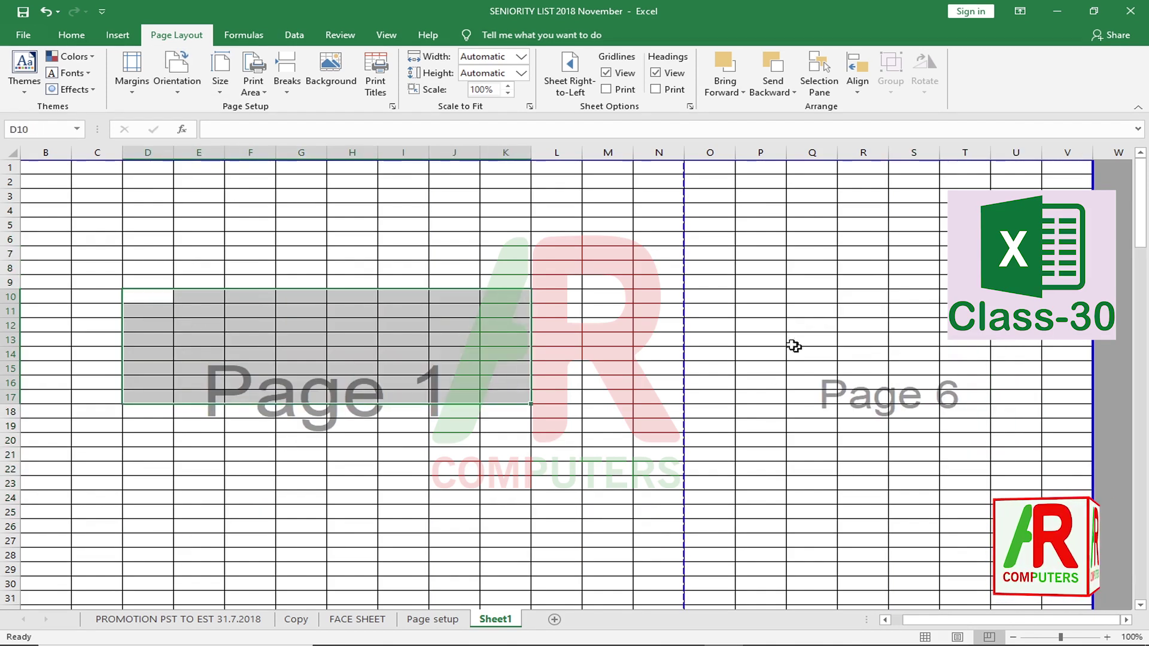
{"action": "left_click_drag", "start_coordinate": [794, 346], "coordinate": [898, 378]}
{"action": "left_click", "coordinate": [929, 492]}
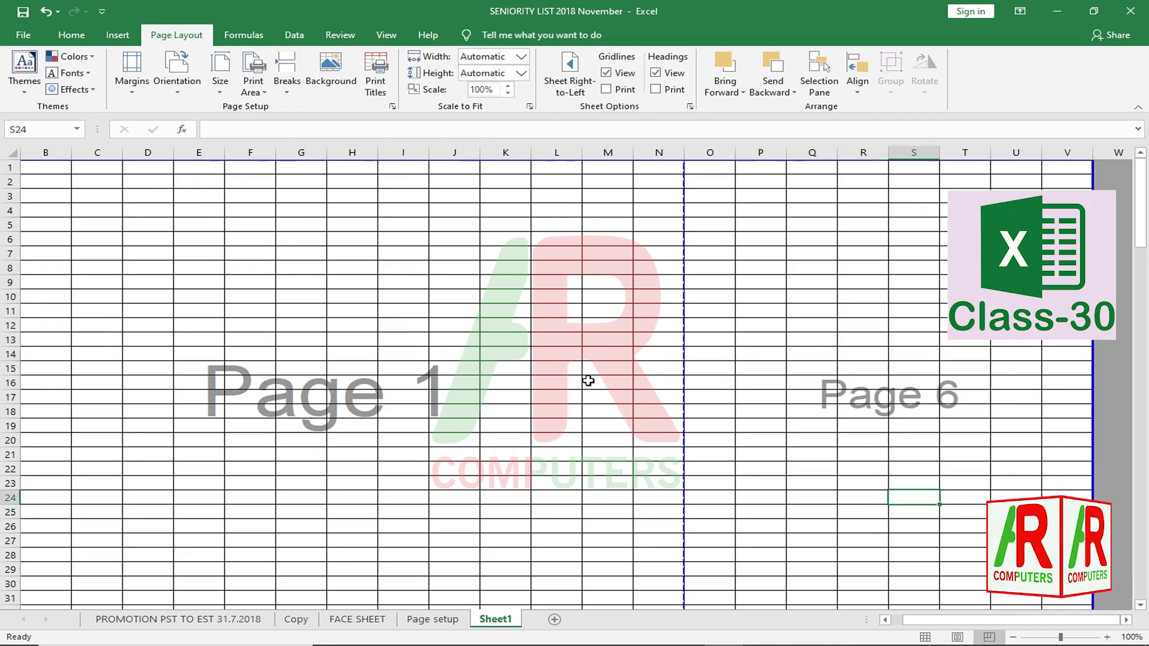
{"action": "left_click_drag", "start_coordinate": [711, 171], "coordinate": [1071, 340]}
{"action": "left_click", "coordinate": [410, 340]}
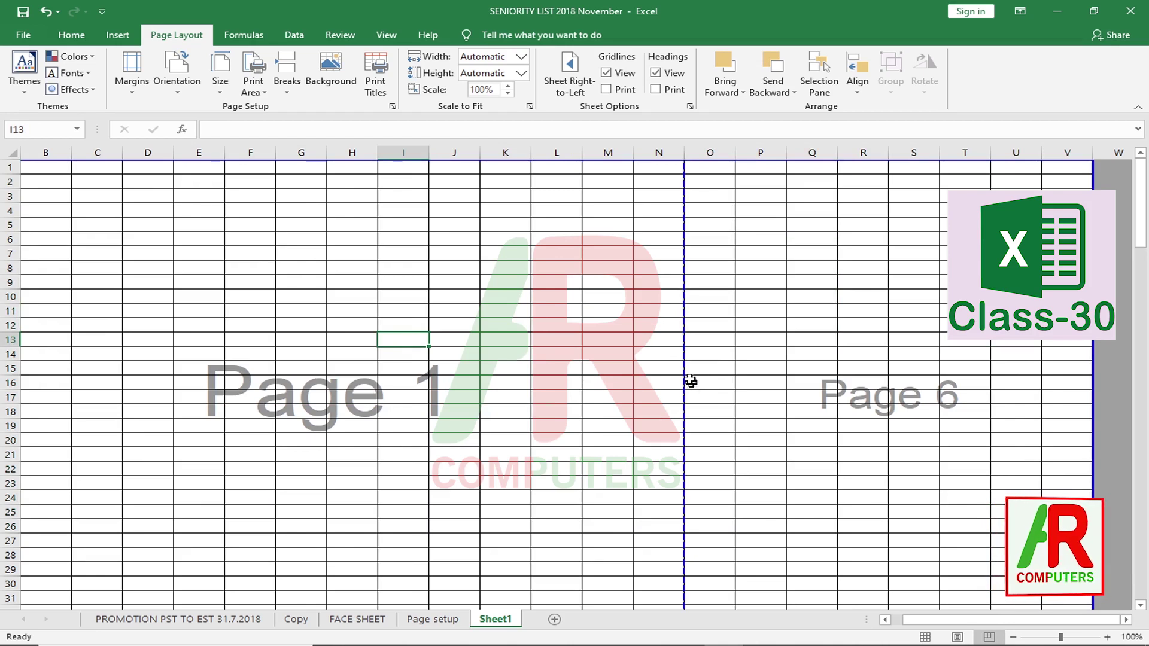
{"action": "left_click_drag", "start_coordinate": [683, 364], "coordinate": [991, 356]}
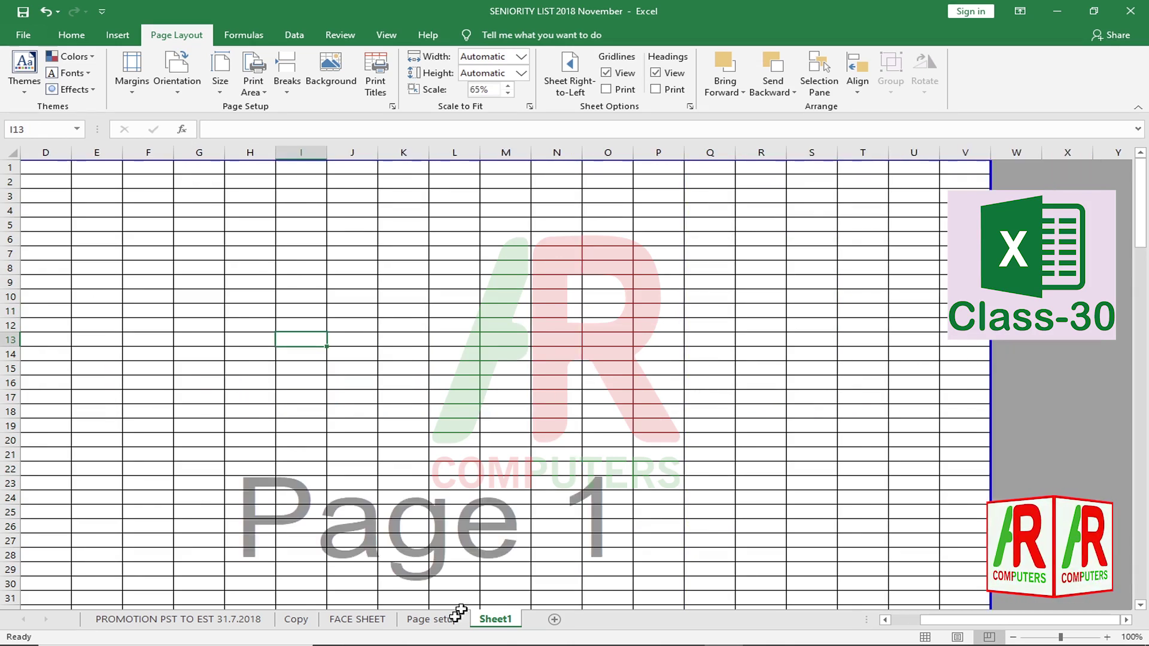
Examine the first page of Sheet1 across its full width from column A to column V
{"action": "left_click_drag", "start_coordinate": [938, 622], "coordinate": [908, 625]}
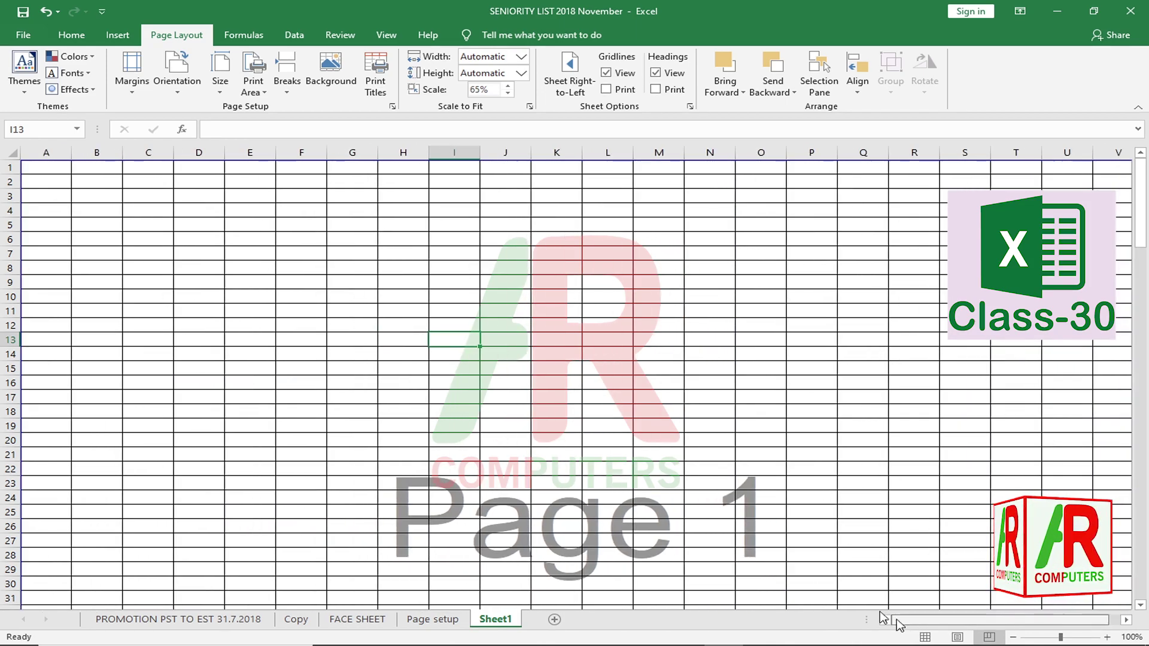
{"action": "scroll", "coordinate": [621, 483], "scroll_direction": "down", "scroll_amount": 1}
{"action": "scroll", "coordinate": [621, 483], "scroll_direction": "down", "scroll_amount": 1}
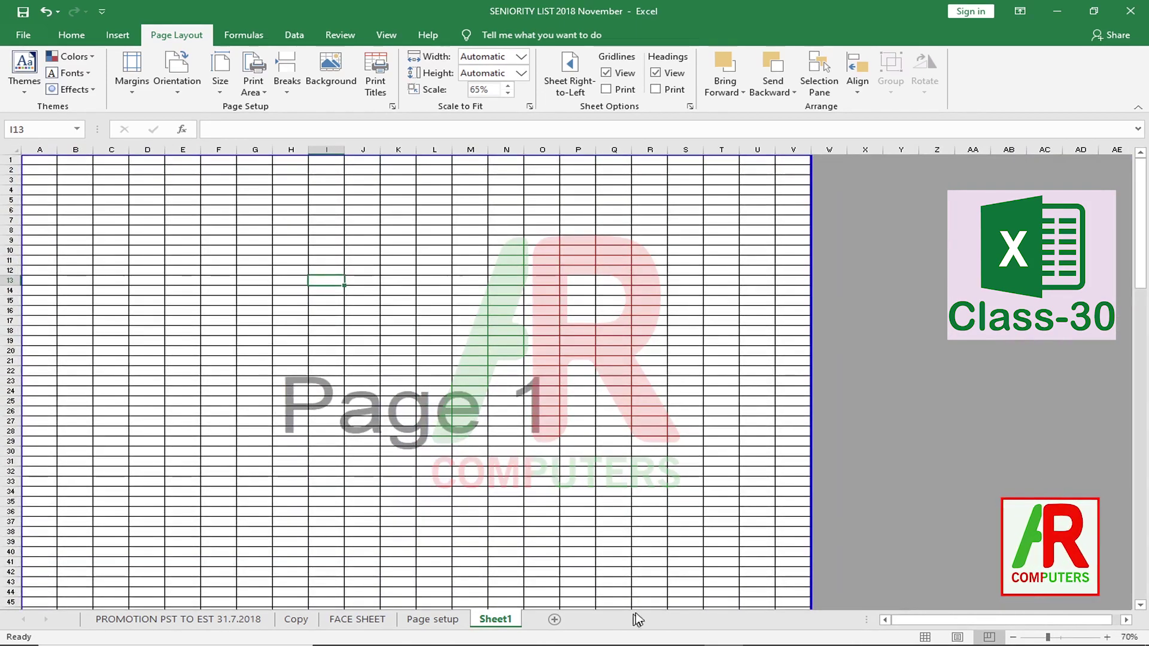
{"action": "left_click_drag", "start_coordinate": [891, 621], "coordinate": [891, 621]}
{"action": "scroll", "coordinate": [383, 354], "scroll_direction": "down", "scroll_amount": 8}
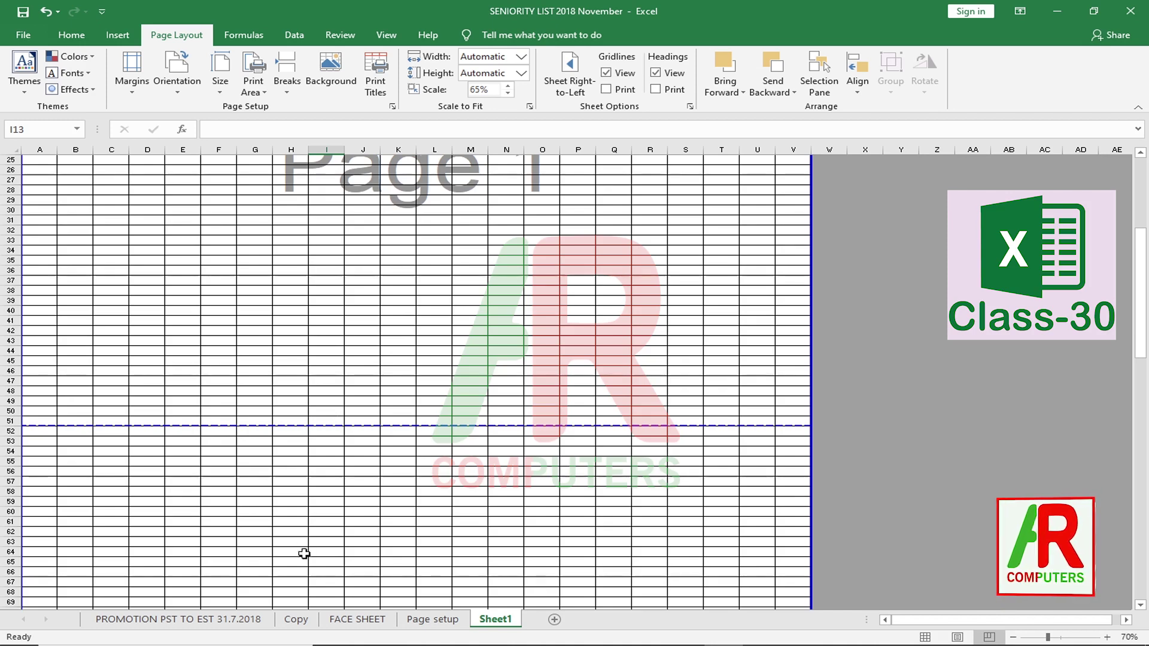
{"action": "scroll", "coordinate": [344, 397], "scroll_direction": "up", "scroll_amount": 8}
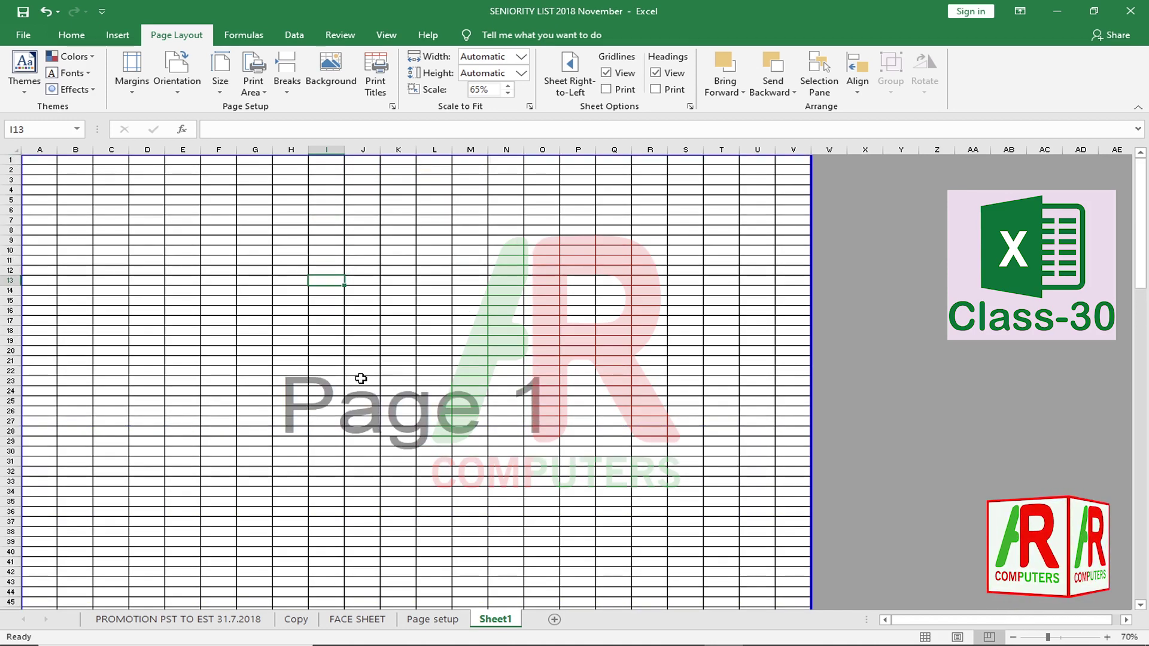
{"action": "left_click", "coordinate": [353, 473]}
{"action": "left_click_drag", "start_coordinate": [24, 223], "coordinate": [436, 418]}
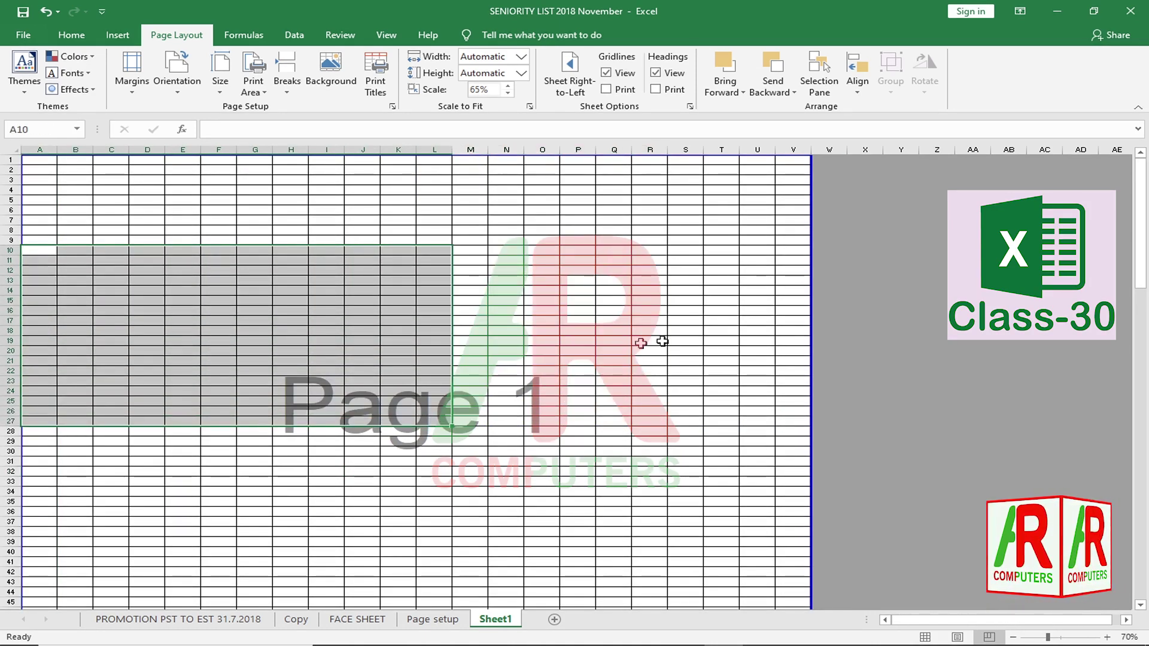
{"action": "left_click_drag", "start_coordinate": [800, 267], "coordinate": [598, 390]}
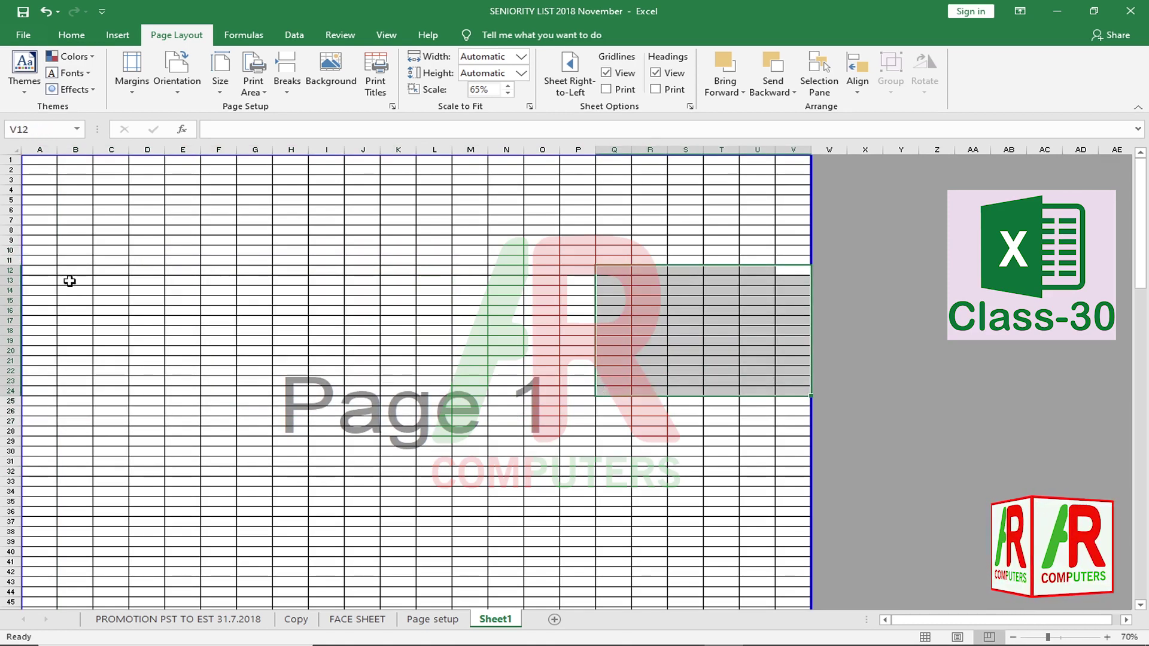
{"action": "left_click_drag", "start_coordinate": [72, 282], "coordinate": [747, 443]}
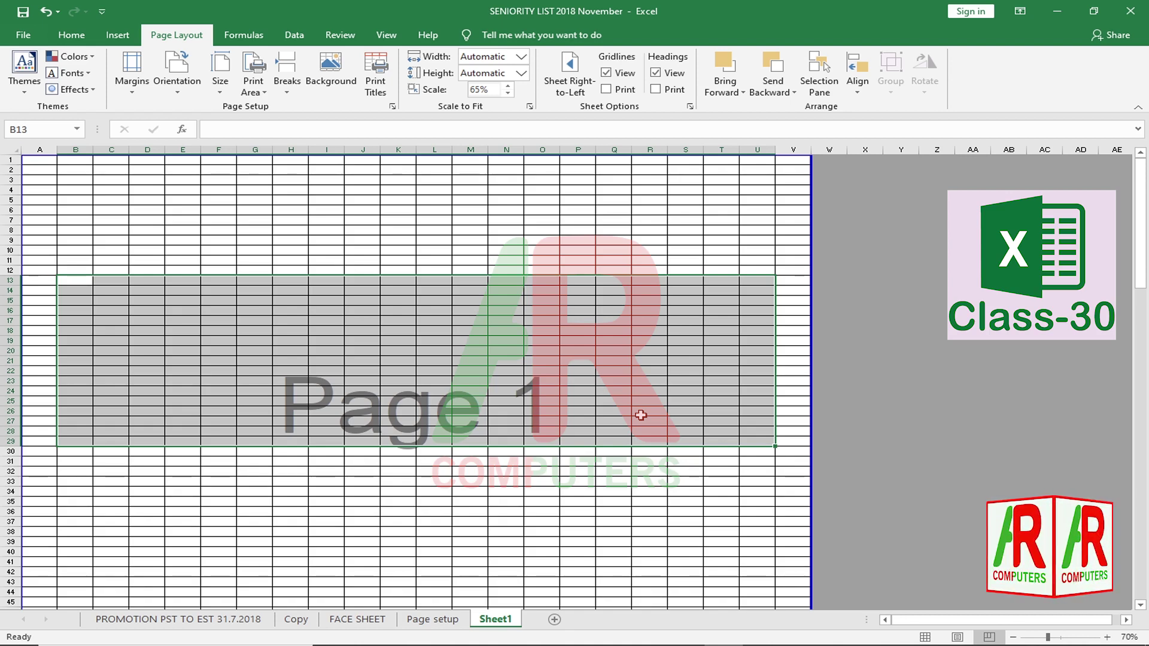
Examine where the first page ends at the automatic page break below row 51, checking the cells around it
{"action": "scroll", "coordinate": [641, 415], "scroll_direction": "down", "scroll_amount": 6}
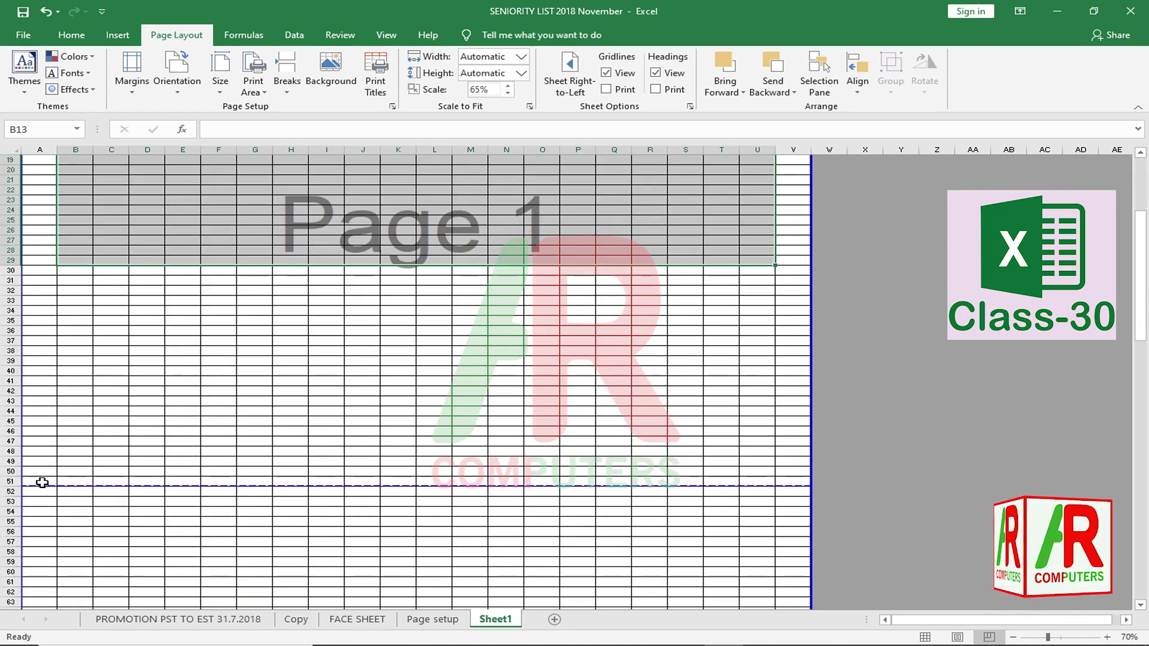
{"action": "left_click_drag", "start_coordinate": [42, 483], "coordinate": [66, 195]}
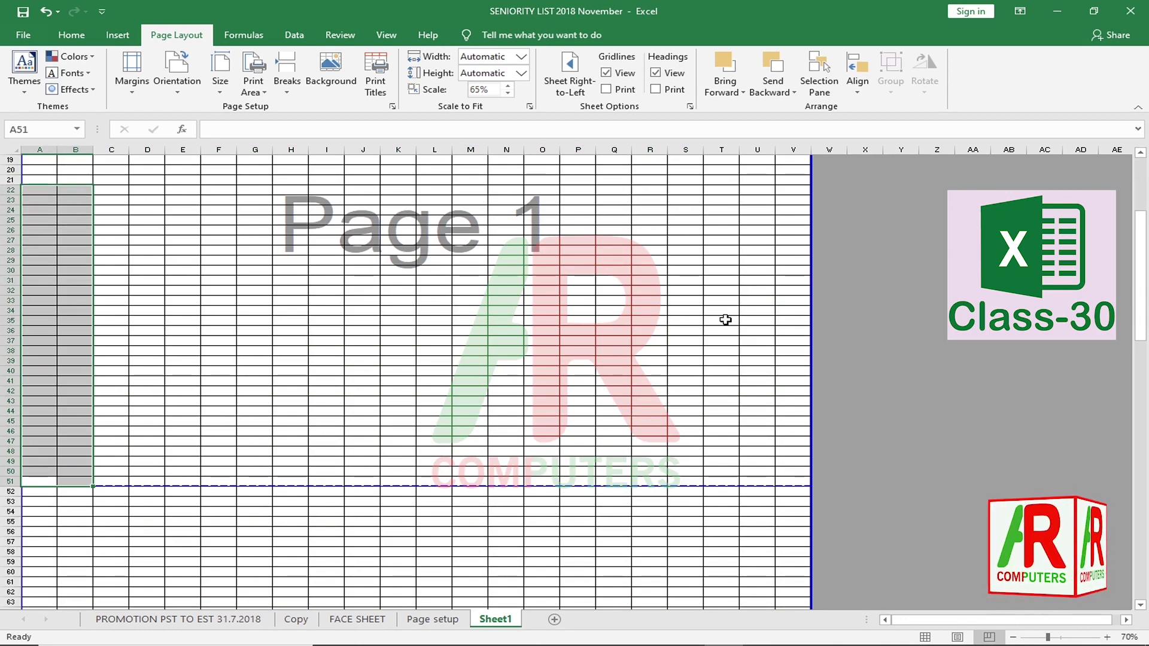
{"action": "left_click_drag", "start_coordinate": [27, 490], "coordinate": [208, 592]}
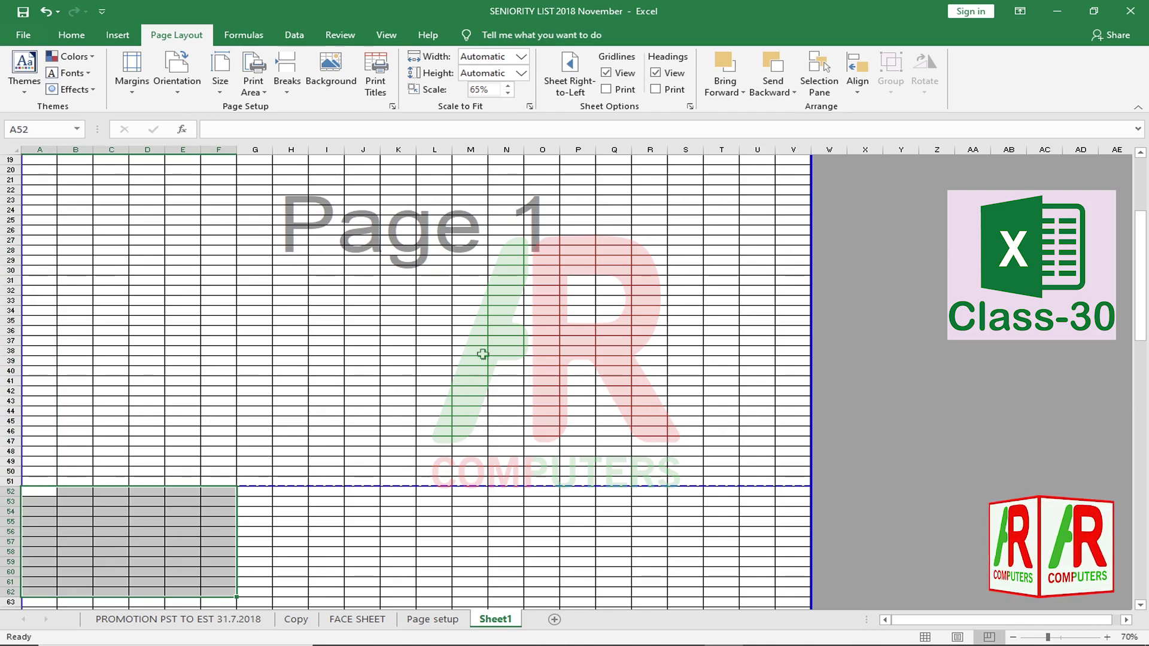
{"action": "scroll", "coordinate": [470, 377], "scroll_direction": "up", "scroll_amount": 6}
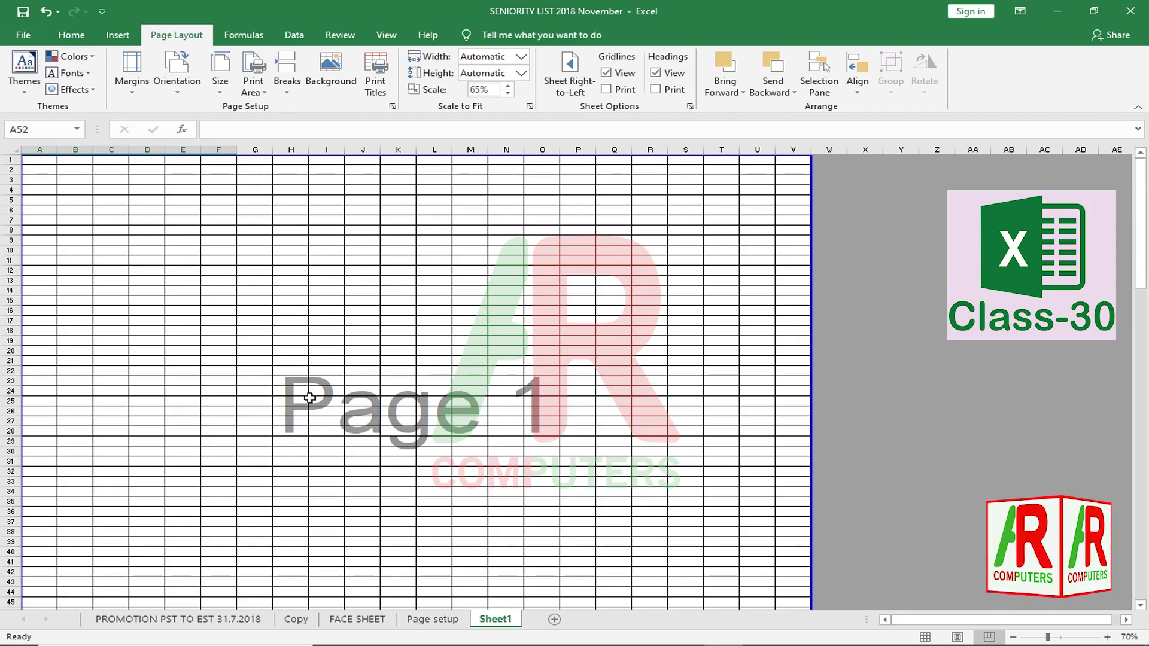
{"action": "scroll", "coordinate": [308, 397], "scroll_direction": "down", "scroll_amount": 4}
{"action": "left_click", "coordinate": [33, 541]}
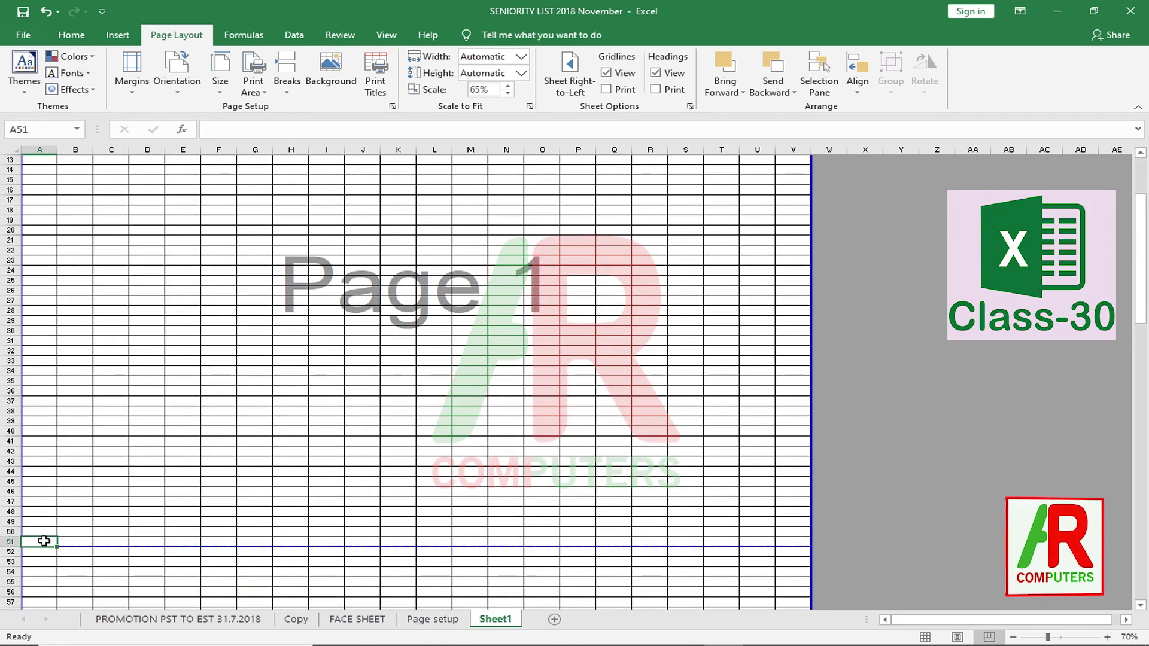
{"action": "left_click_drag", "start_coordinate": [44, 541], "coordinate": [538, 541]}
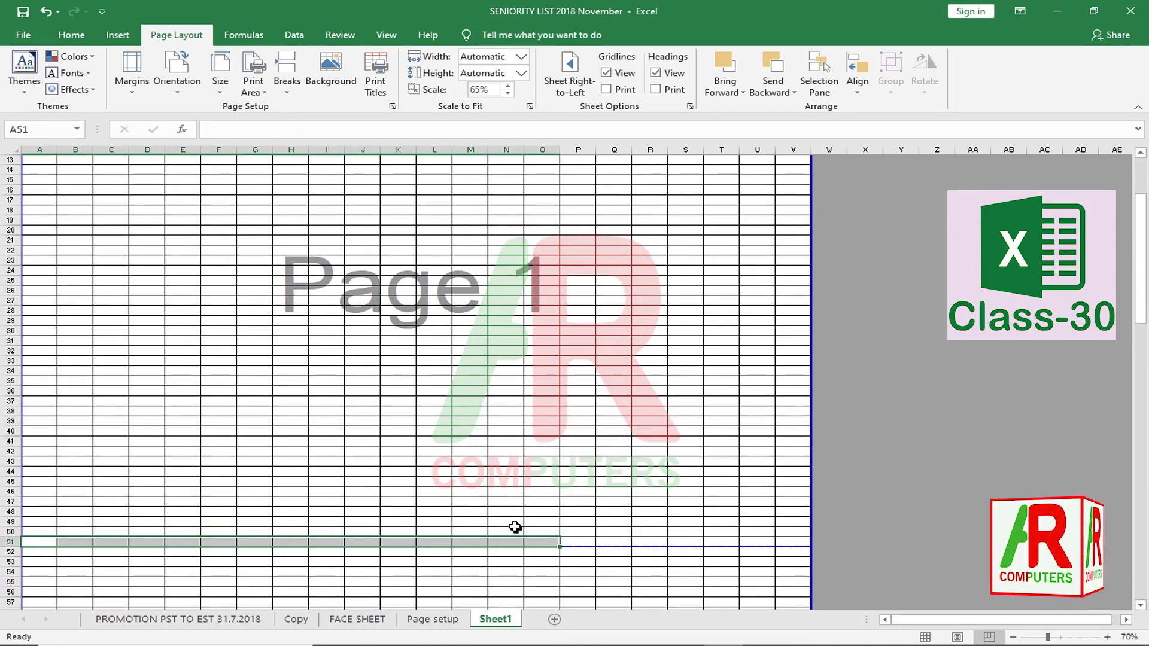
{"action": "scroll", "coordinate": [517, 509], "scroll_direction": "up", "scroll_amount": 4}
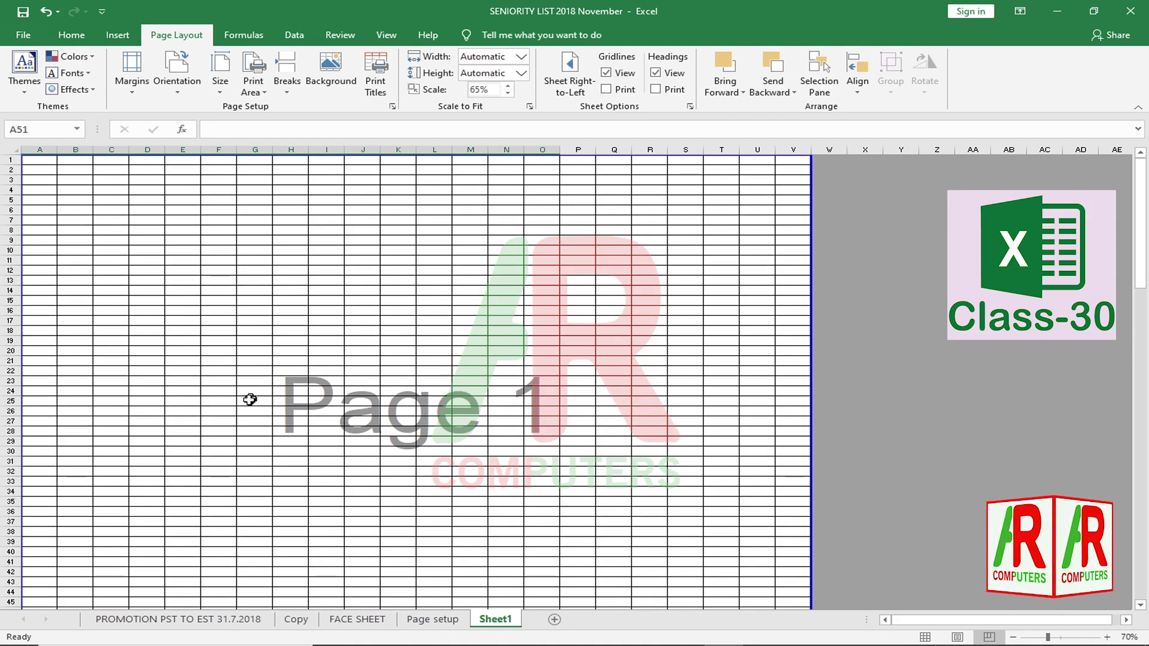
Insert a horizontal page break above row 26, starting from cell A26
{"action": "left_click", "coordinate": [40, 411]}
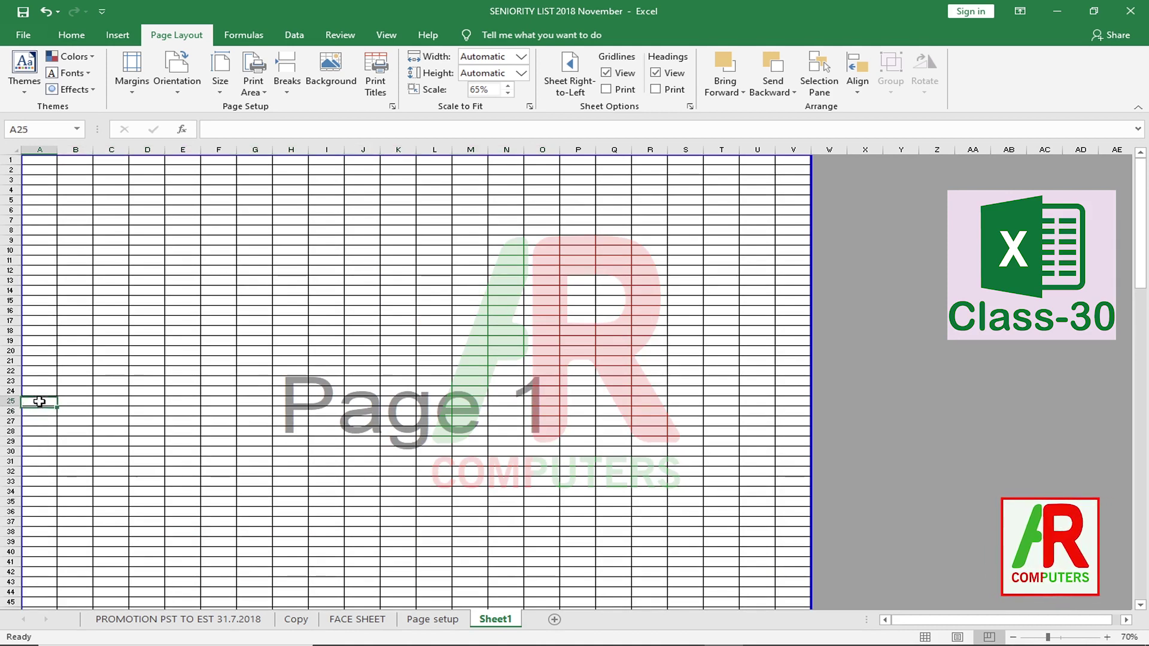
{"action": "left_click_drag", "start_coordinate": [36, 401], "coordinate": [239, 272]}
{"action": "left_click_drag", "start_coordinate": [37, 413], "coordinate": [250, 512]}
{"action": "left_click", "coordinate": [136, 490]}
{"action": "left_click", "coordinate": [38, 412]}
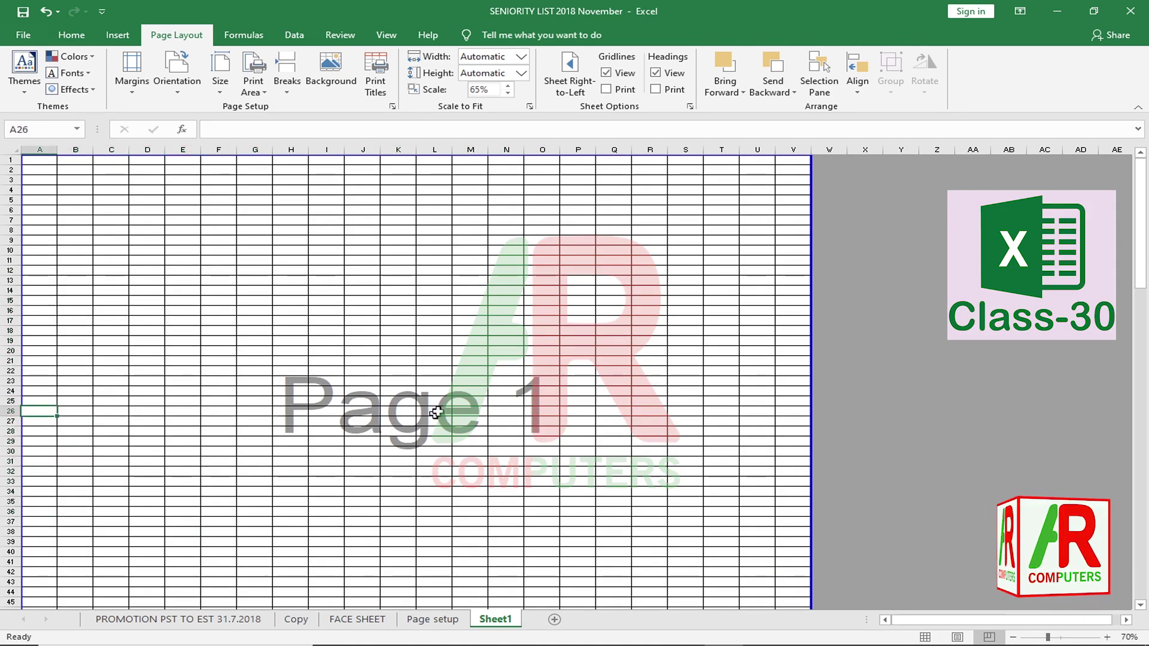
{"action": "left_click", "coordinate": [285, 69]}
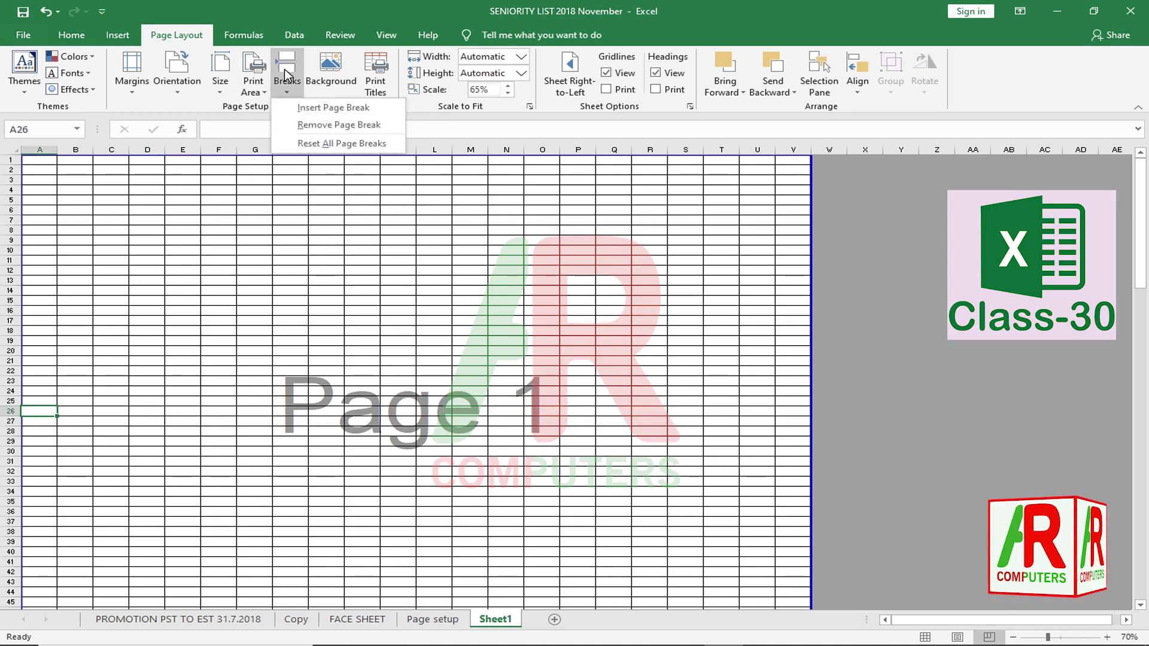
{"action": "left_click", "coordinate": [329, 106]}
{"action": "left_click", "coordinate": [264, 451]}
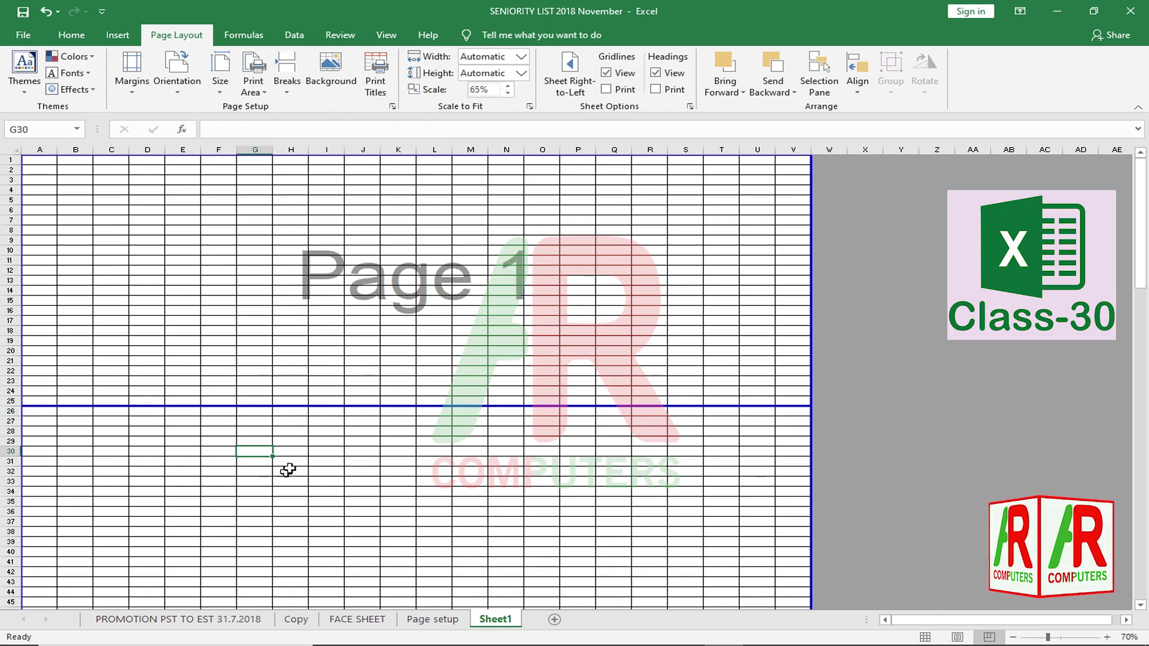
Examine the page divisions down Sheet1, including the inserted break below row 25 and the automatic breaks on the following pages
{"action": "left_click_drag", "start_coordinate": [45, 402], "coordinate": [108, 160]}
{"action": "scroll", "coordinate": [156, 361], "scroll_direction": "down", "scroll_amount": 2}
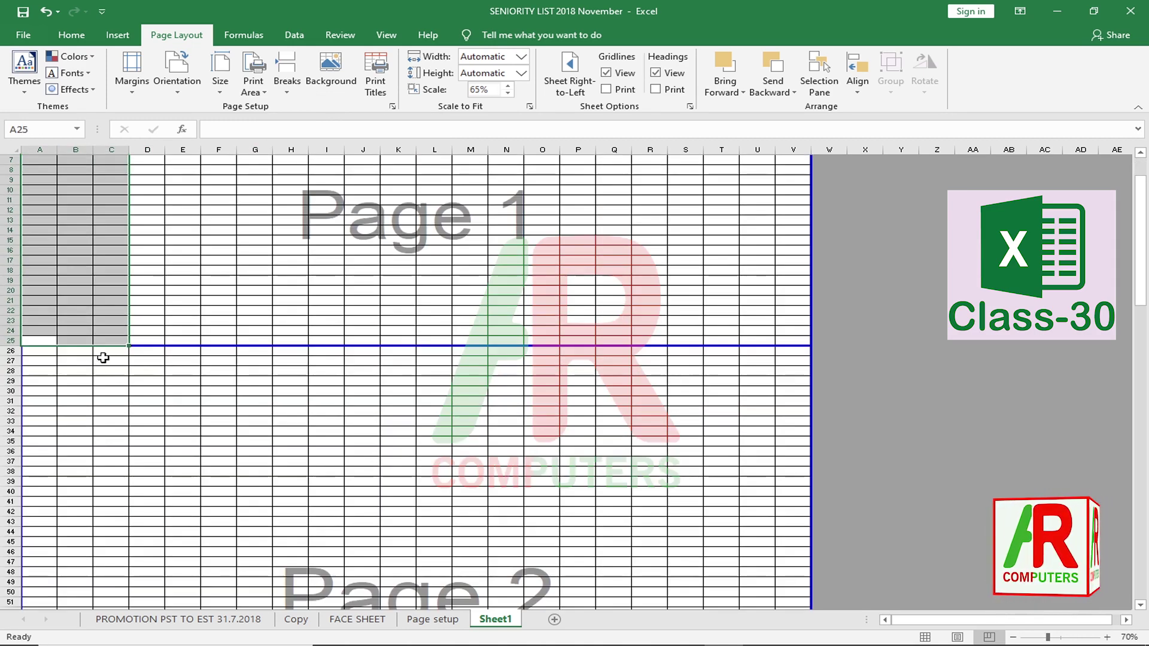
{"action": "left_click_drag", "start_coordinate": [102, 356], "coordinate": [147, 414]}
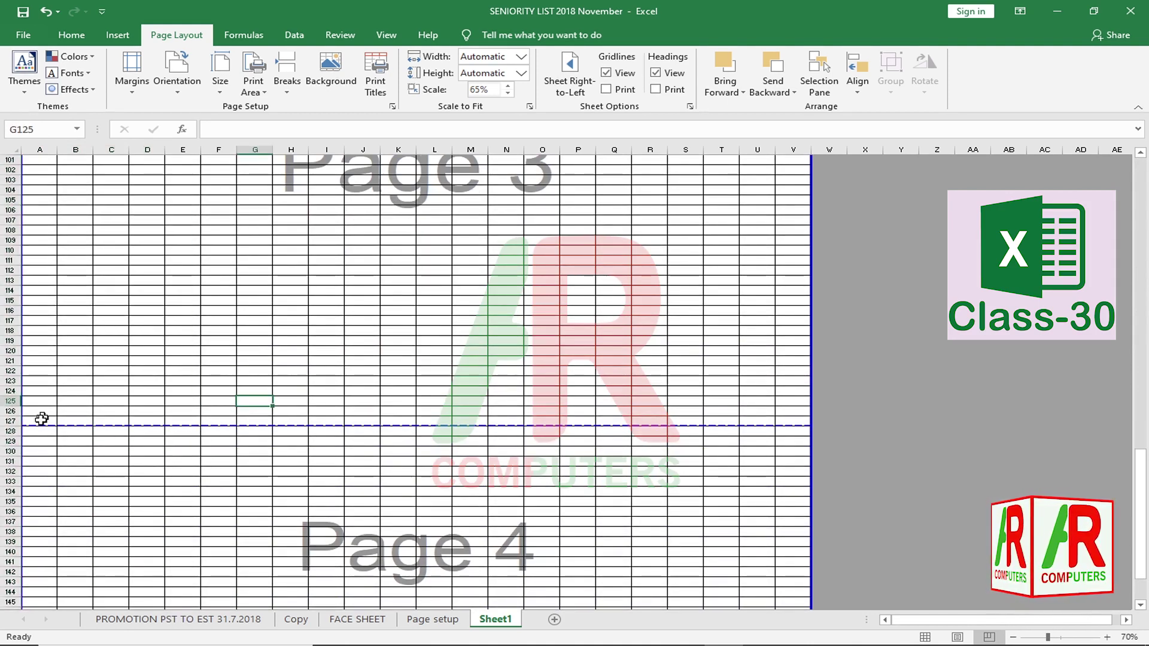
{"action": "left_click", "coordinate": [41, 421]}
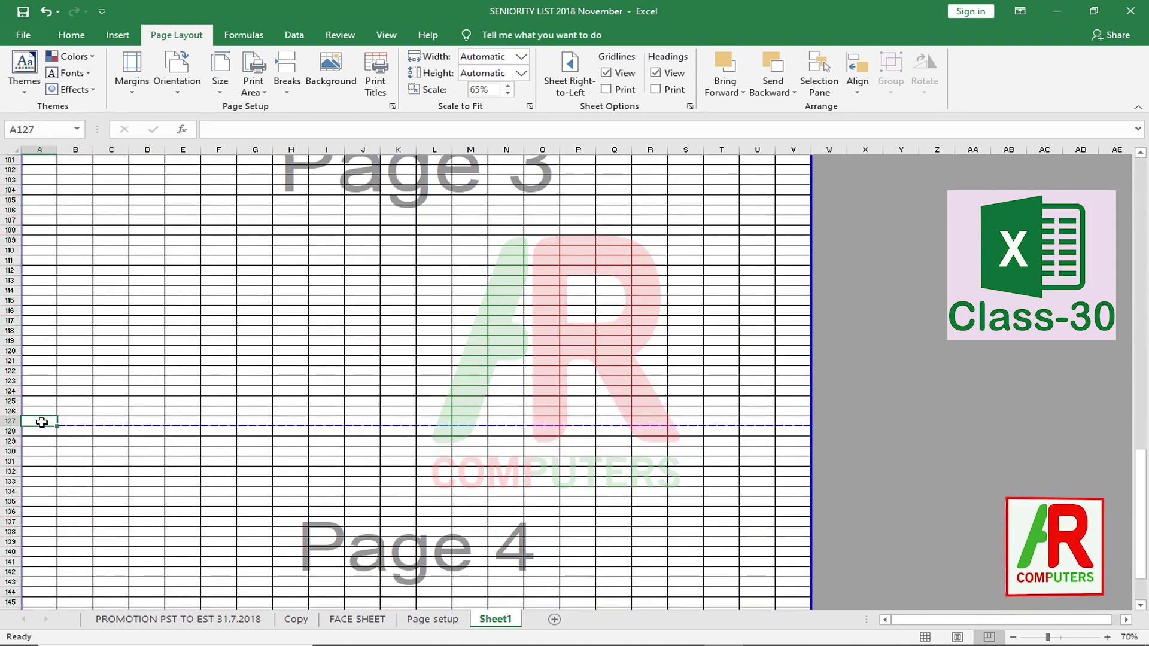
{"action": "scroll", "coordinate": [164, 412], "scroll_direction": "up", "scroll_amount": 2}
{"action": "scroll", "coordinate": [165, 412], "scroll_direction": "up", "scroll_amount": 7}
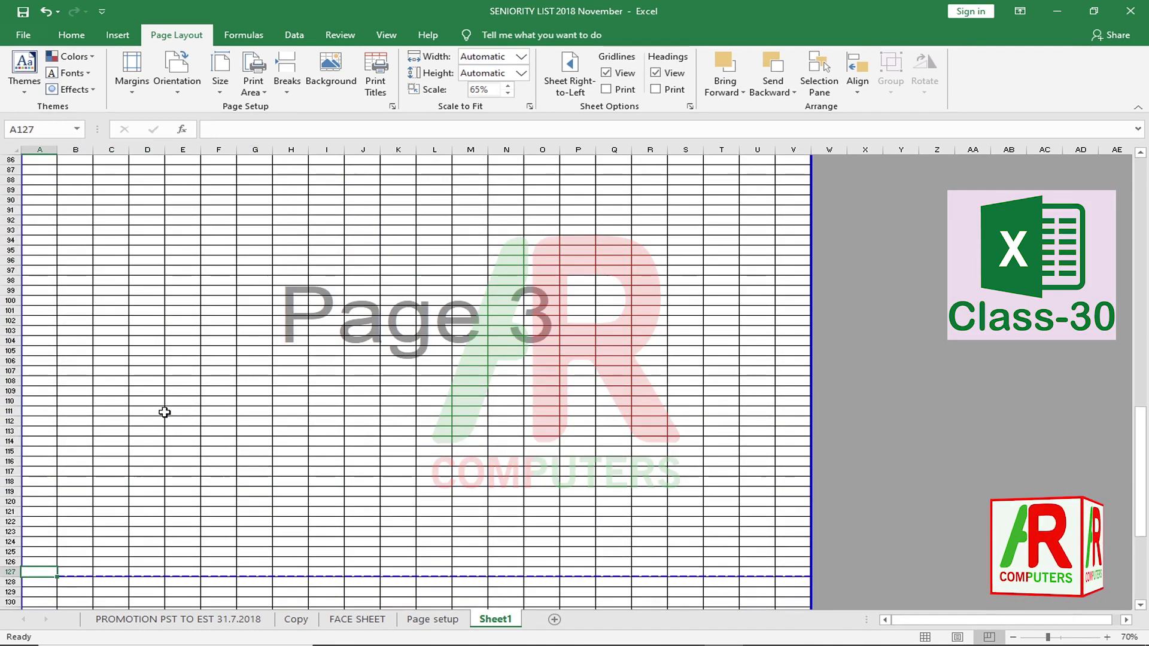
{"action": "left_click_drag", "start_coordinate": [119, 197], "coordinate": [142, 533]}
{"action": "scroll", "coordinate": [239, 415], "scroll_direction": "up", "scroll_amount": 10}
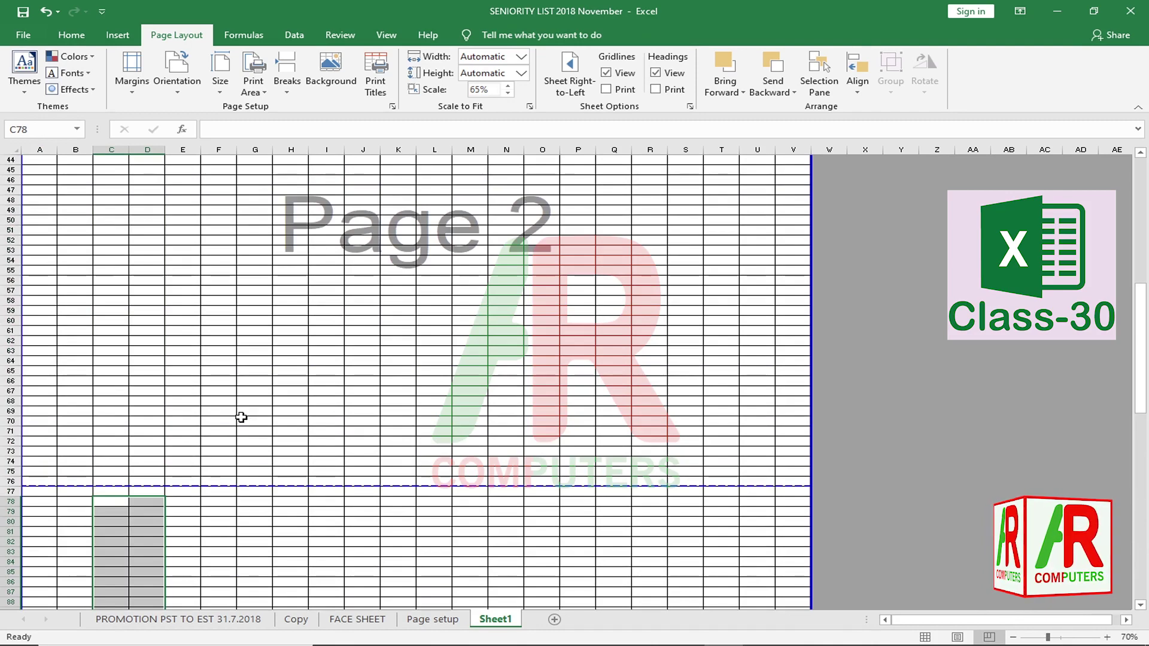
{"action": "left_click", "coordinate": [42, 482]}
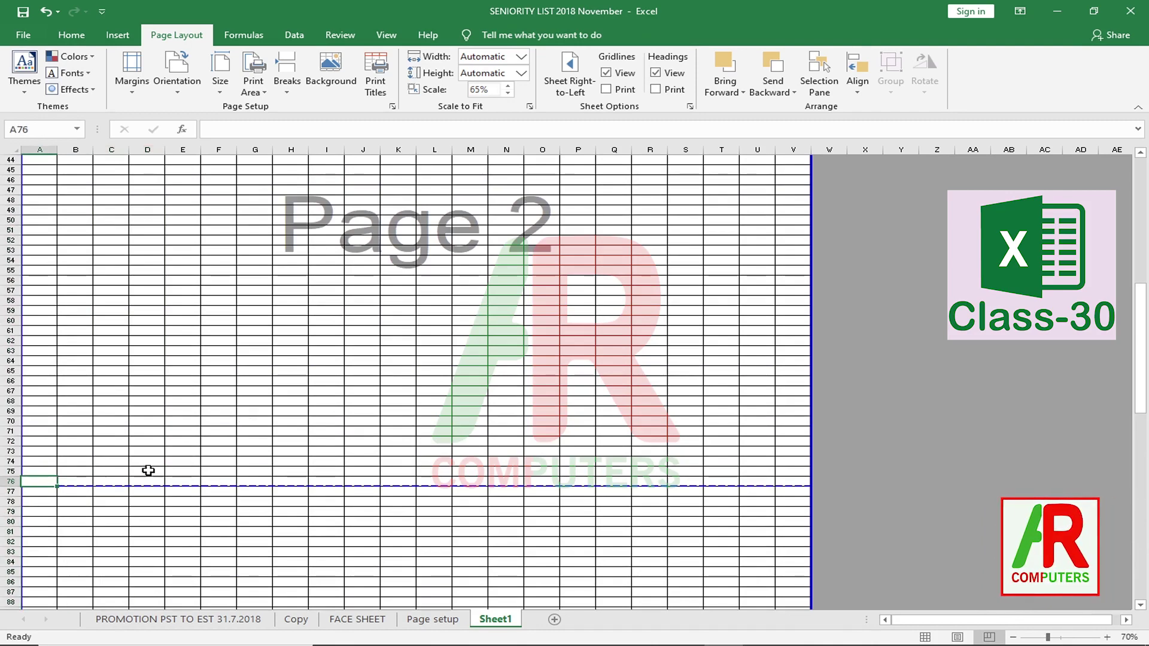
{"action": "scroll", "coordinate": [146, 466], "scroll_direction": "up", "scroll_amount": 5}
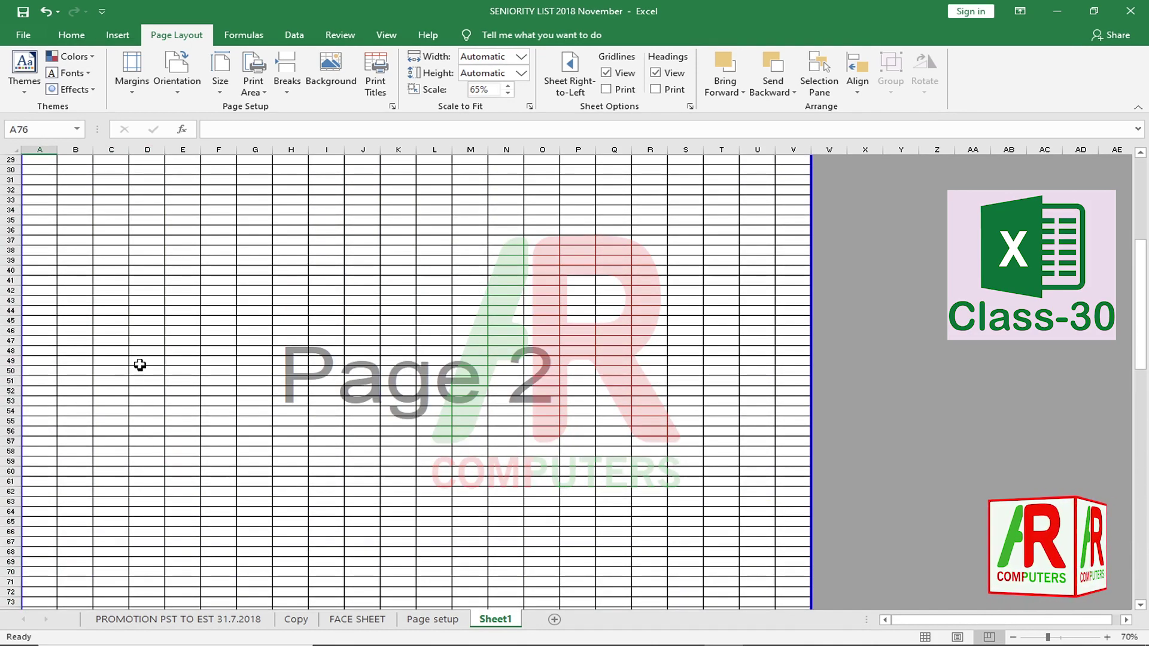
Examine Sheet1's page divisions around the break between rows 25 and 26 and down through the second page
{"action": "scroll", "coordinate": [138, 363], "scroll_direction": "up", "scroll_amount": 7}
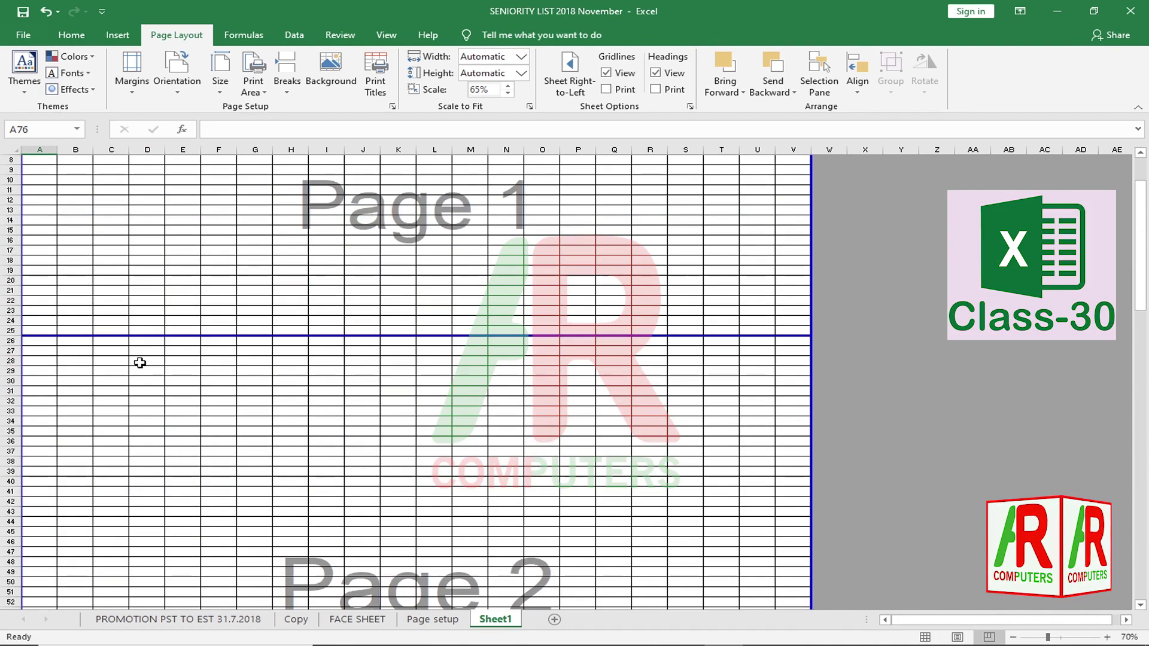
{"action": "left_click", "coordinate": [41, 330]}
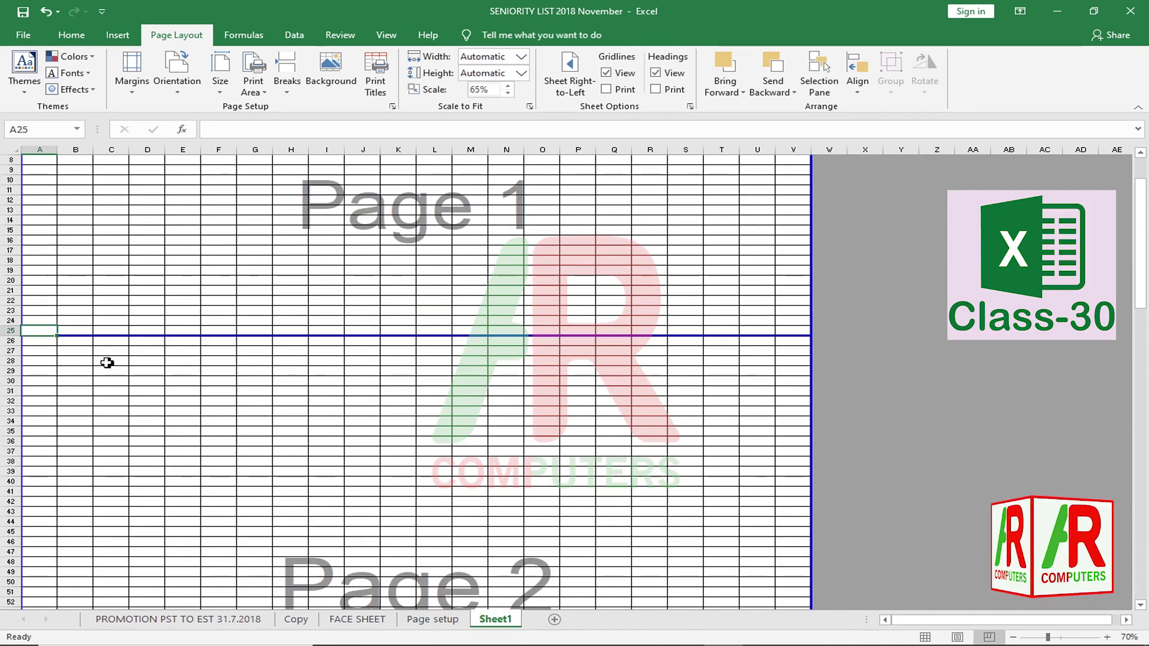
{"action": "left_click", "coordinate": [49, 340]}
{"action": "scroll", "coordinate": [341, 407], "scroll_direction": "down", "scroll_amount": 12}
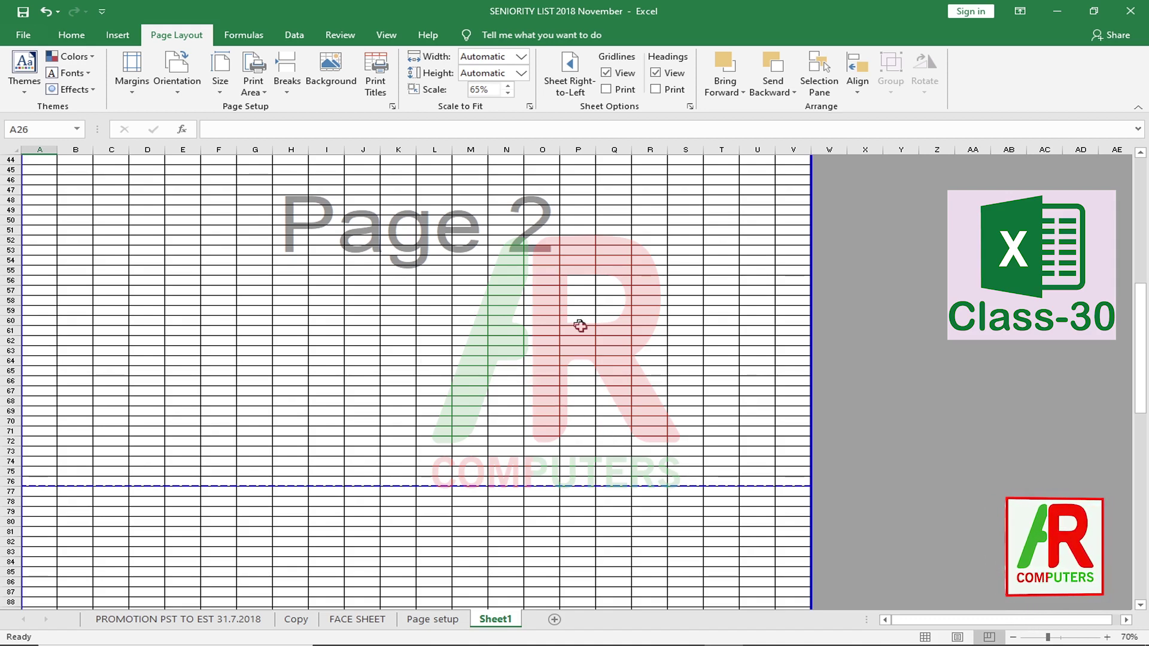
Review the print setup topics in rows 6 and 7 of the Page setup sheet, finishing with row 6 selected
{"action": "left_click", "coordinate": [433, 622]}
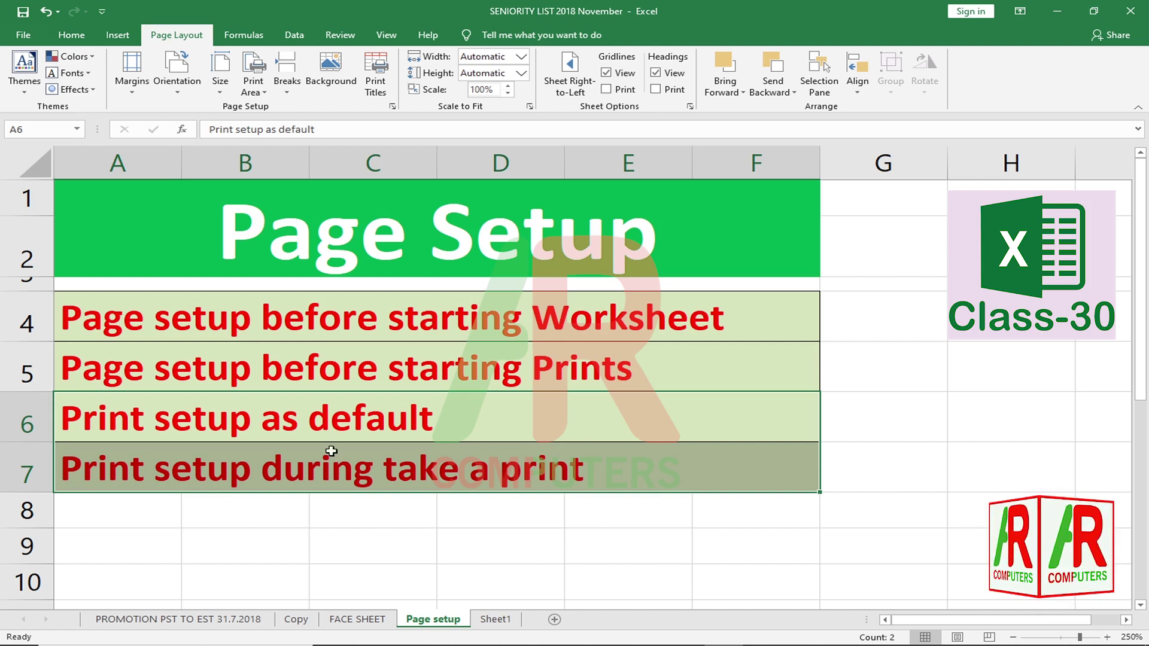
{"action": "left_click", "coordinate": [334, 425]}
{"action": "left_click_drag", "start_coordinate": [339, 448], "coordinate": [341, 469]}
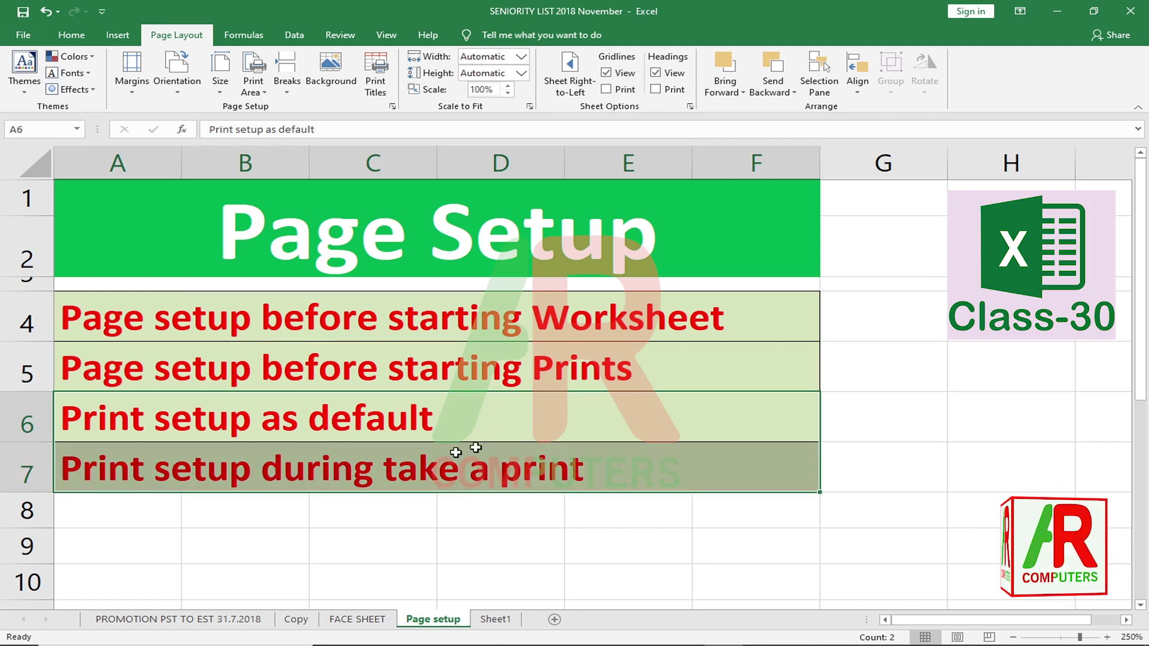
{"action": "left_click", "coordinate": [494, 433]}
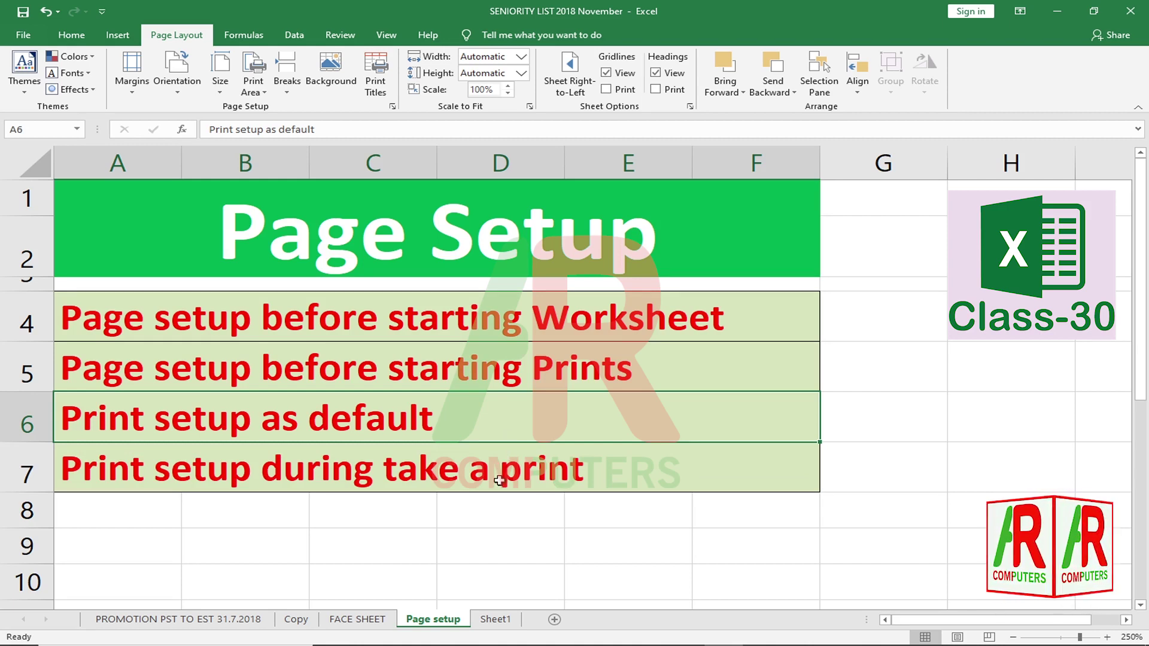
{"action": "left_click_drag", "start_coordinate": [461, 419], "coordinate": [465, 471]}
{"action": "left_click", "coordinate": [521, 422]}
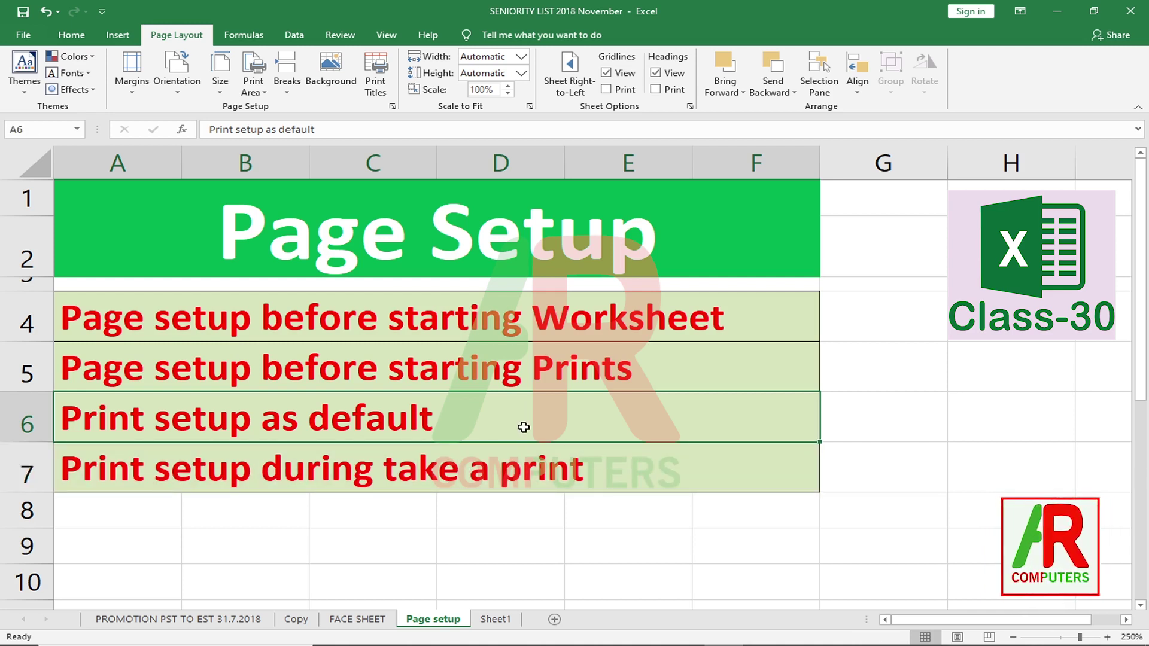